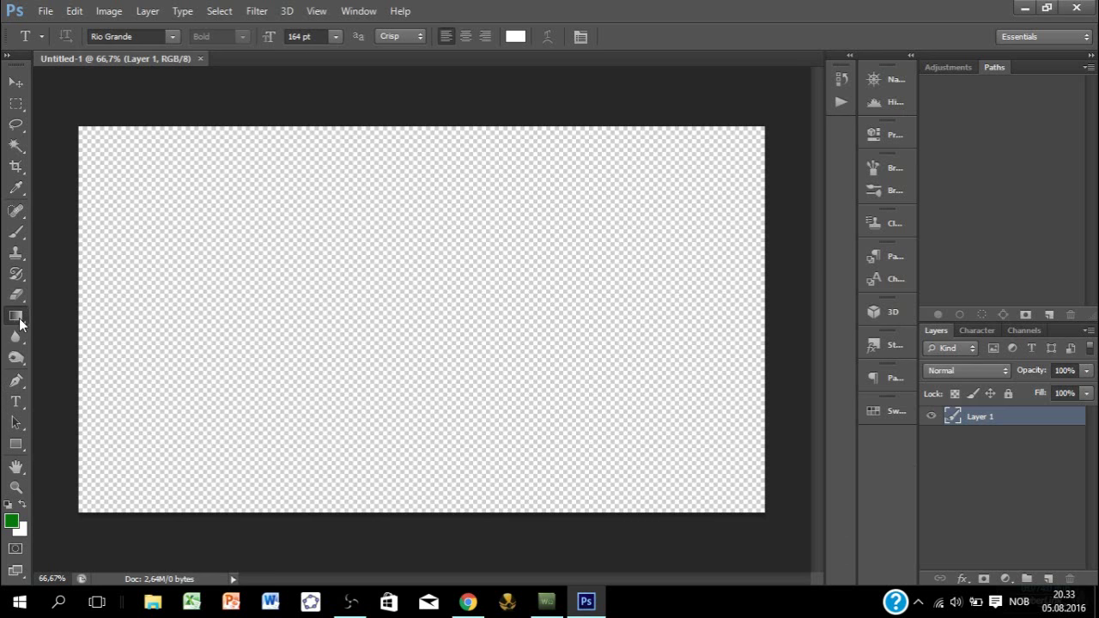
# Step: Fill the whole canvas on Layer 1 with the green foreground colour using the Paint Bucket
pyautogui.moveTo(19, 318); pyautogui.dragTo(94, 331)
pyautogui.click(400, 378)
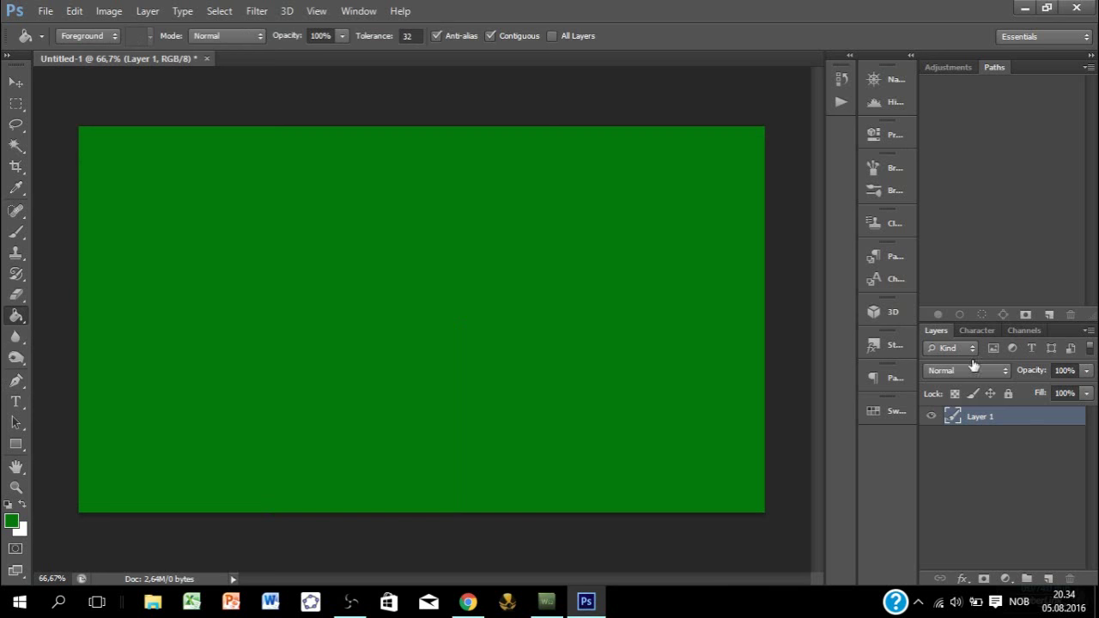
pyautogui.press('h')
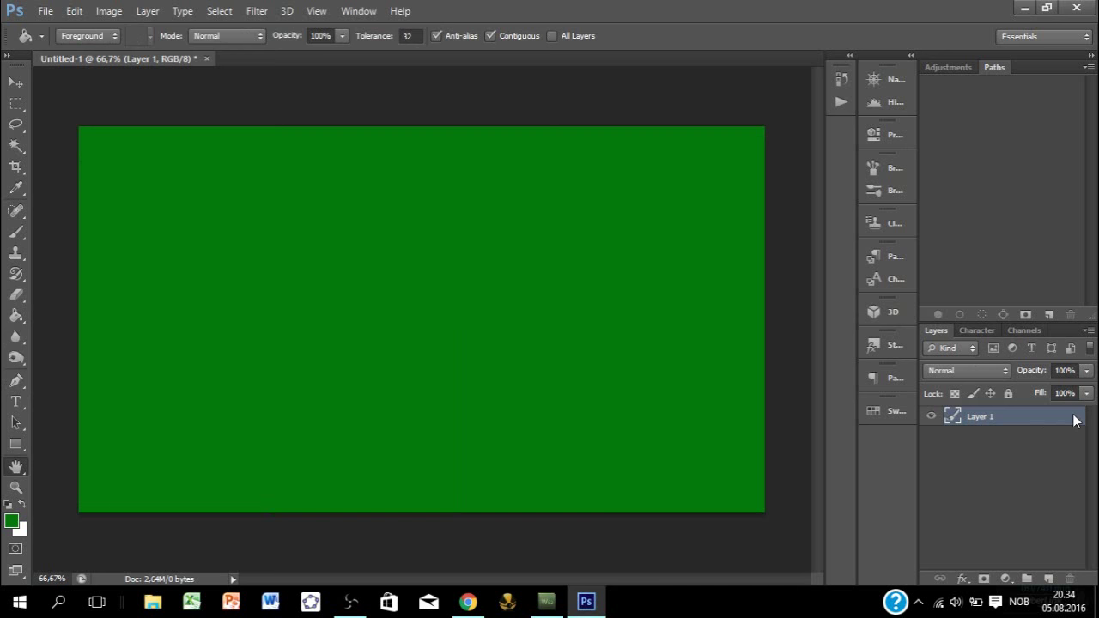
# Step: Add a Gradient Overlay to Layer 1 and open its gradient for editing
pyautogui.doubleClick(1061, 421)
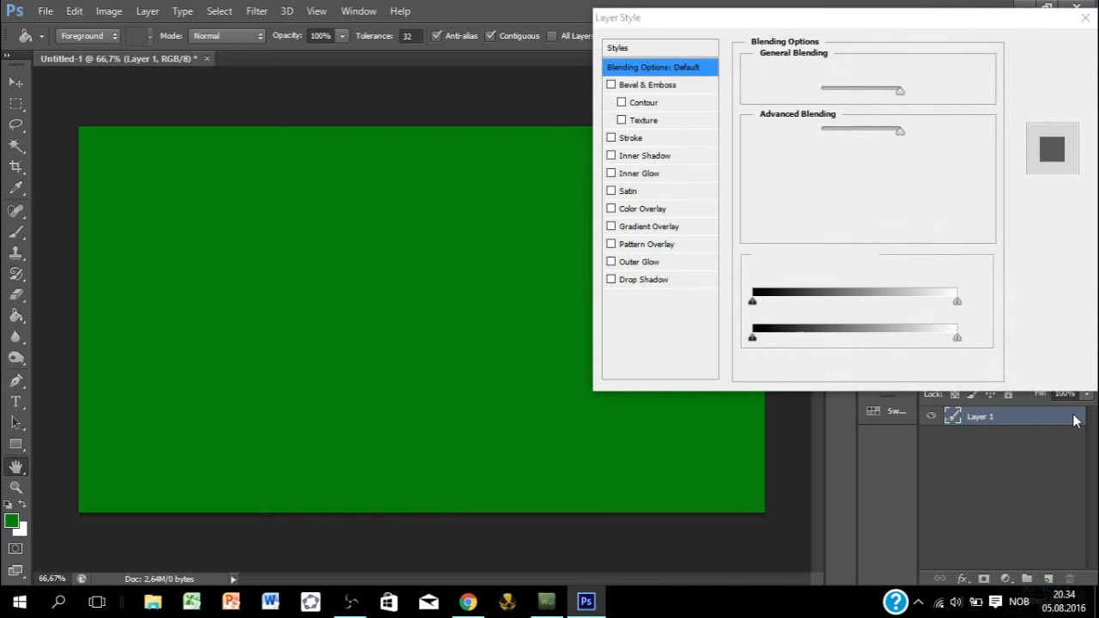
pyautogui.click(649, 228)
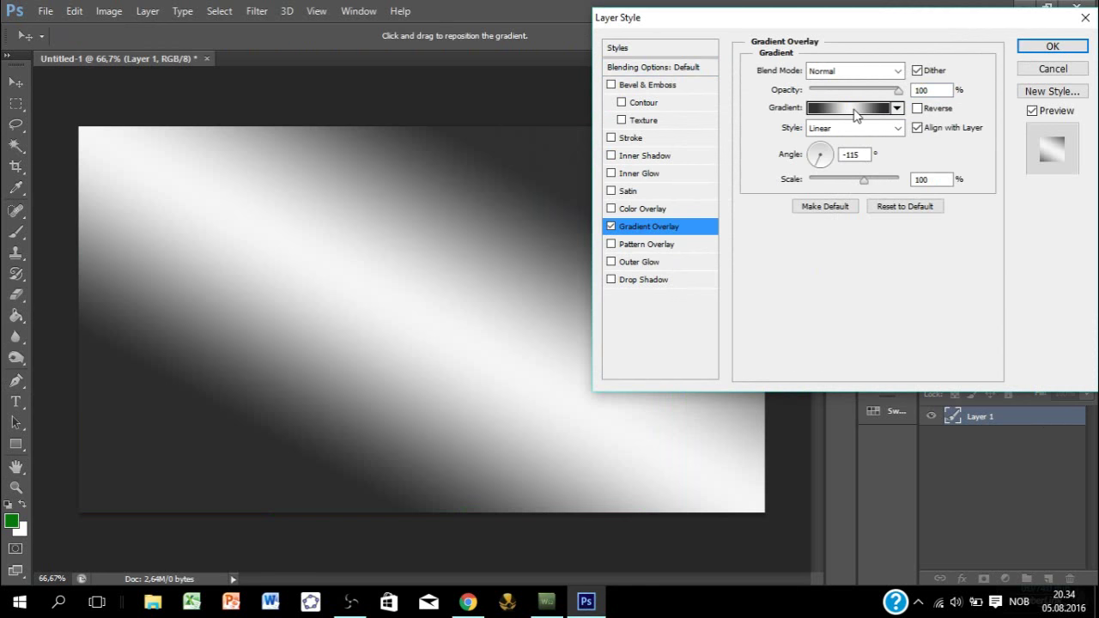
pyautogui.click(854, 107)
pyautogui.click(813, 304)
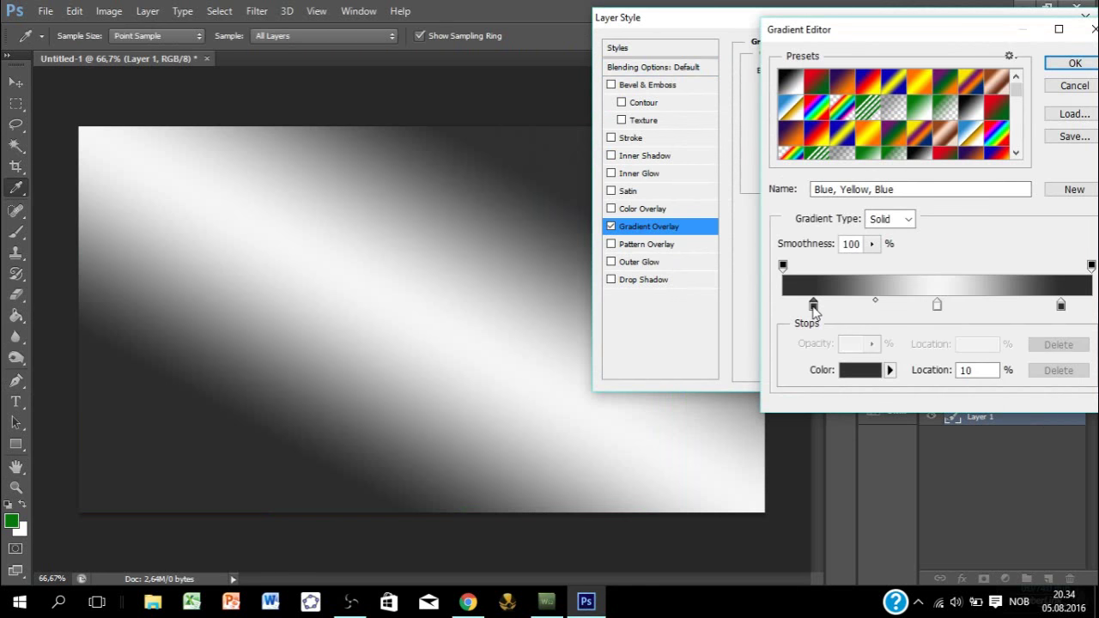
pyautogui.doubleClick(813, 305)
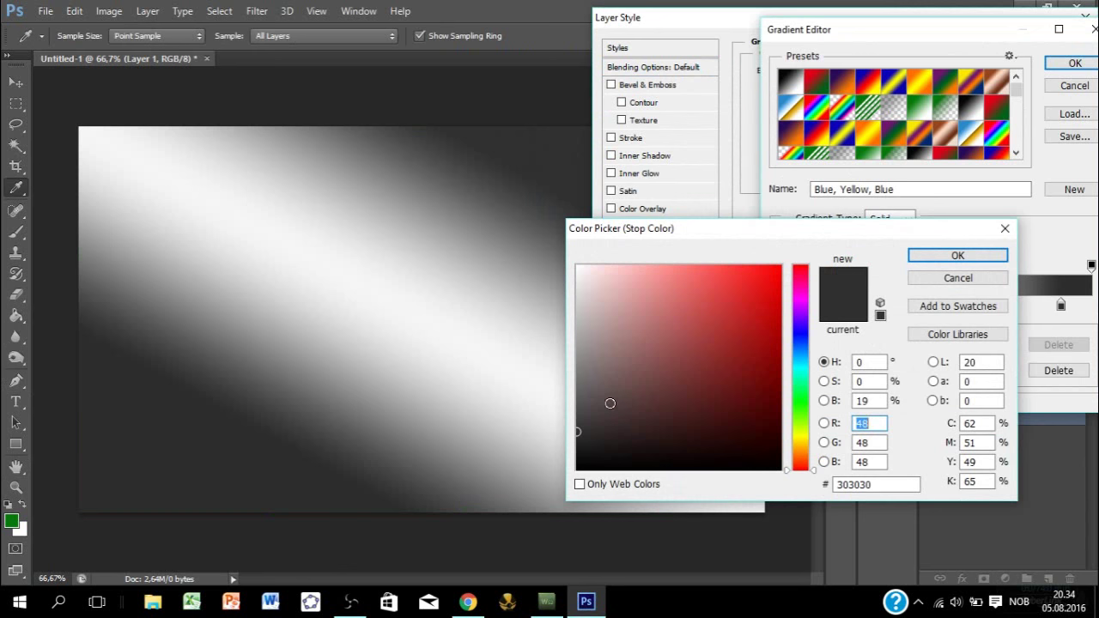
pyautogui.click(958, 278)
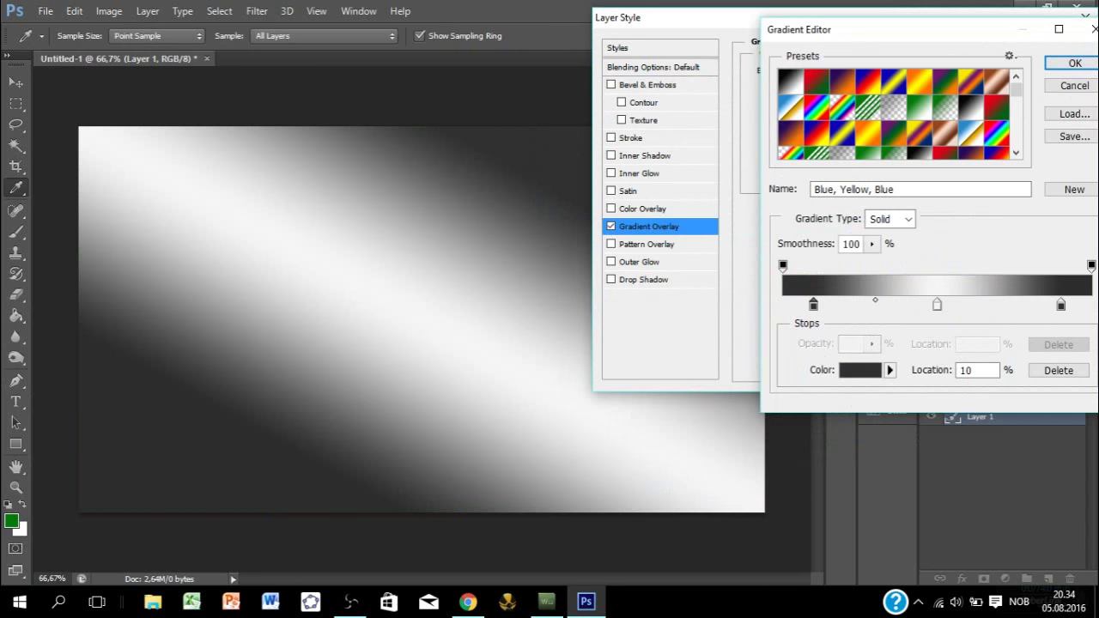
# Step: Switch to Chrome and search Google Images for "pokemon soul silver"
pyautogui.click(468, 601)
pyautogui.click(172, 10)
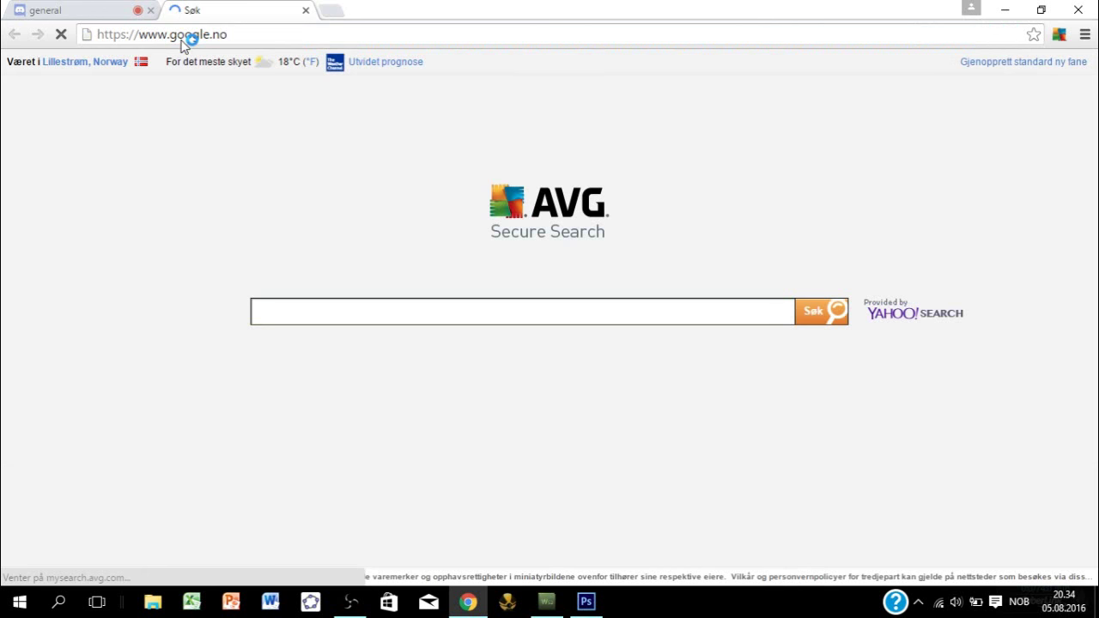
pyautogui.write('pokemon soul si')
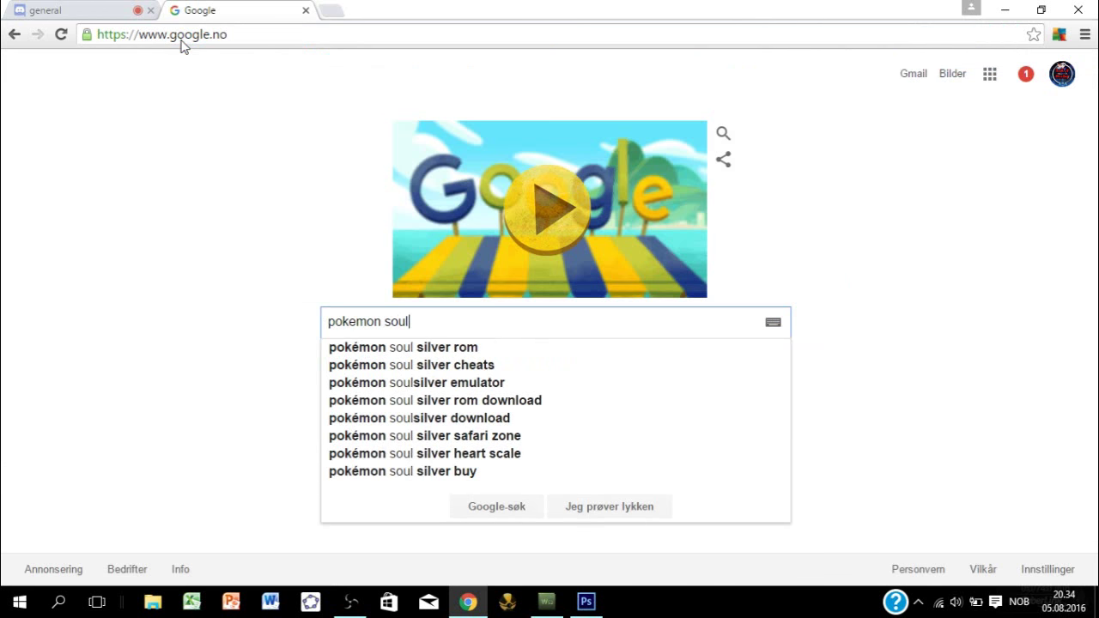
pyautogui.write('lver')
pyautogui.press('Return')
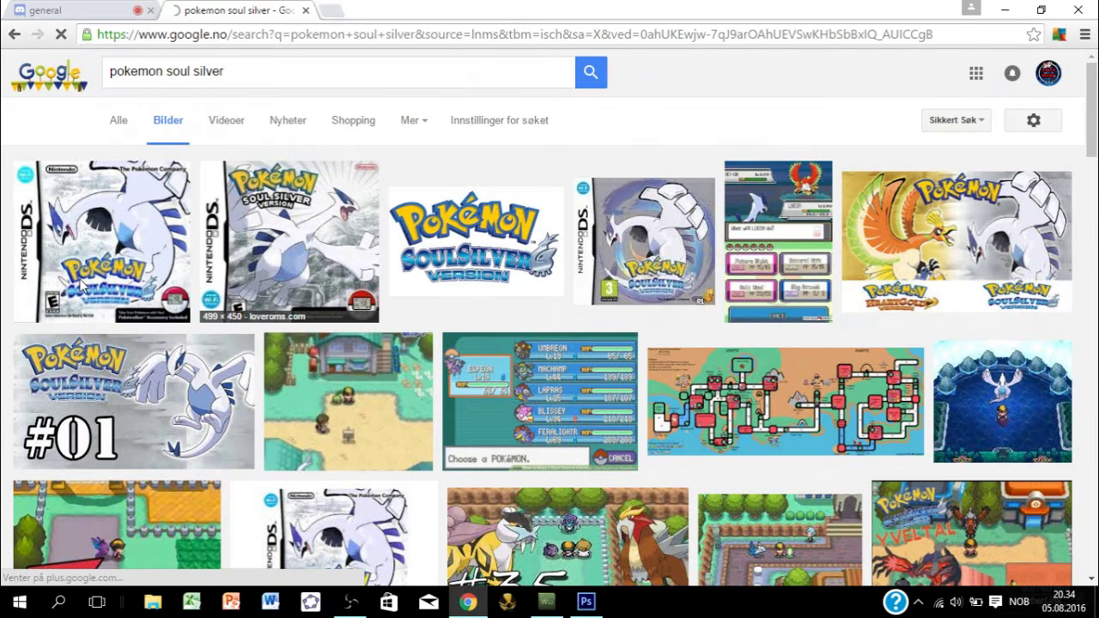
# Step: Open the first Pokémon SoulSilver box cover in the image results and copy the picture
pyautogui.click(82, 285)
pyautogui.rightClick(332, 342)
pyautogui.click(404, 508)
# Step: Switch back to Photoshop and apply the Gradient Overlay to Layer 1
pyautogui.click(586, 603)
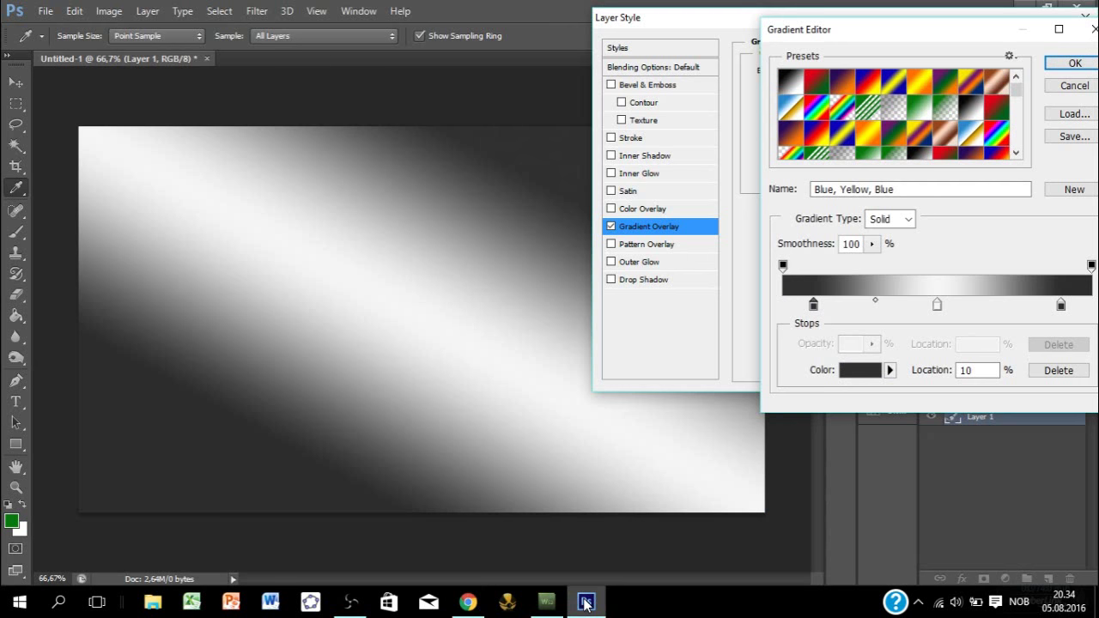
pyautogui.click(1052, 64)
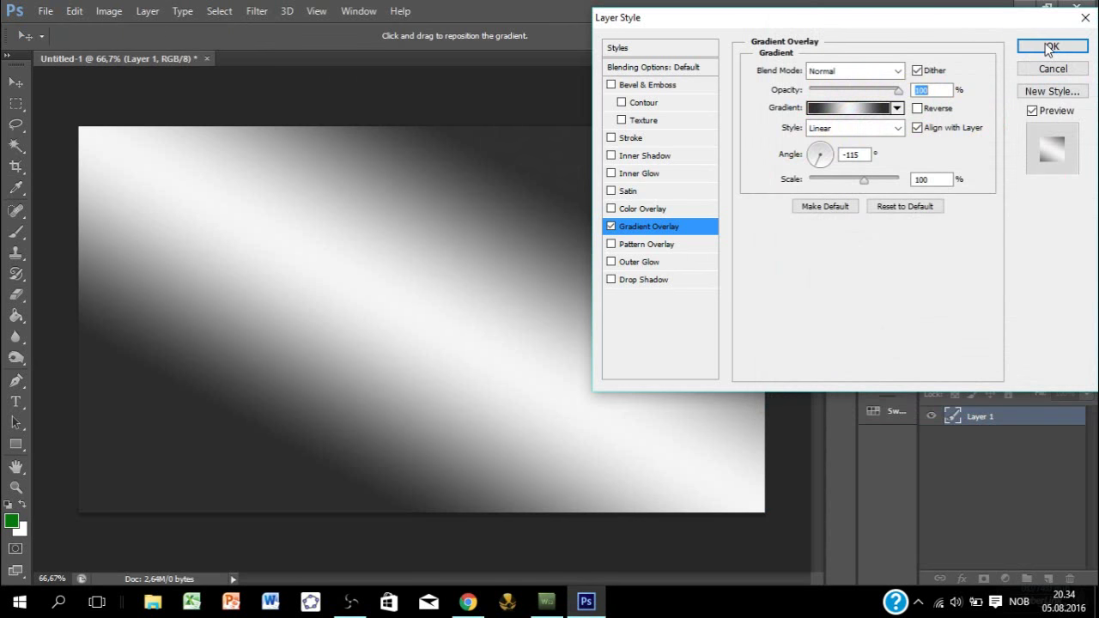
pyautogui.click(1047, 46)
# Step: Paste the copied box cover as a new layer and move it to the canvas's upper-left corner
pyautogui.hotkey('ctrl', 'v')
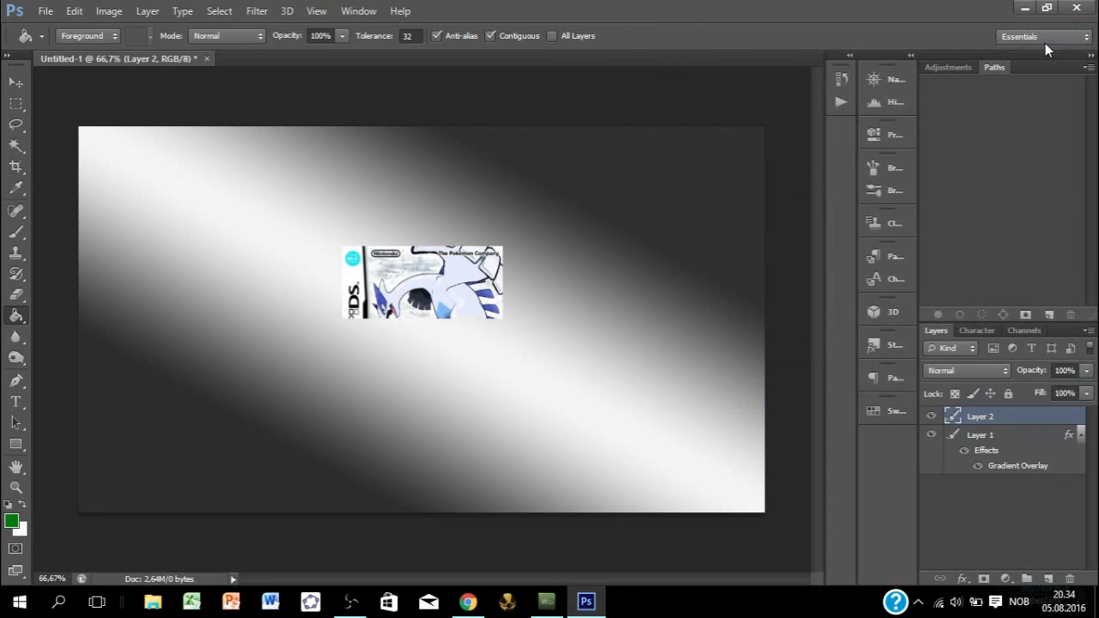
pyautogui.hotkey('ctrl', 't')
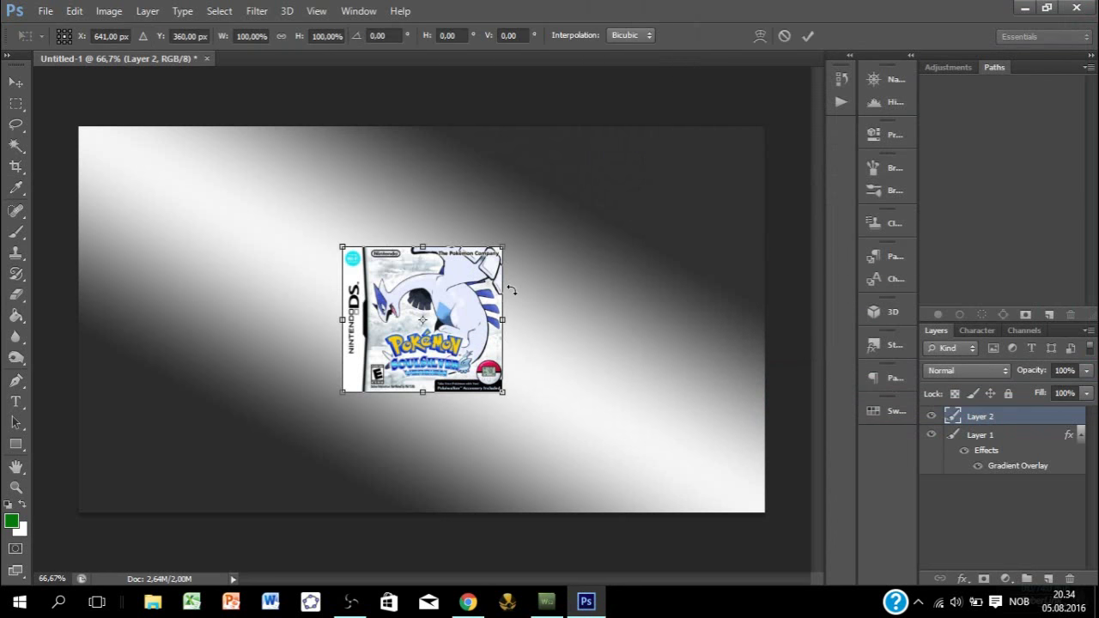
pyautogui.moveTo(341, 273)
pyautogui.mouseDown()
pyautogui.moveTo(286, 233)
pyautogui.moveTo(91, 163)
pyautogui.mouseUp()
pyautogui.click(807, 36)
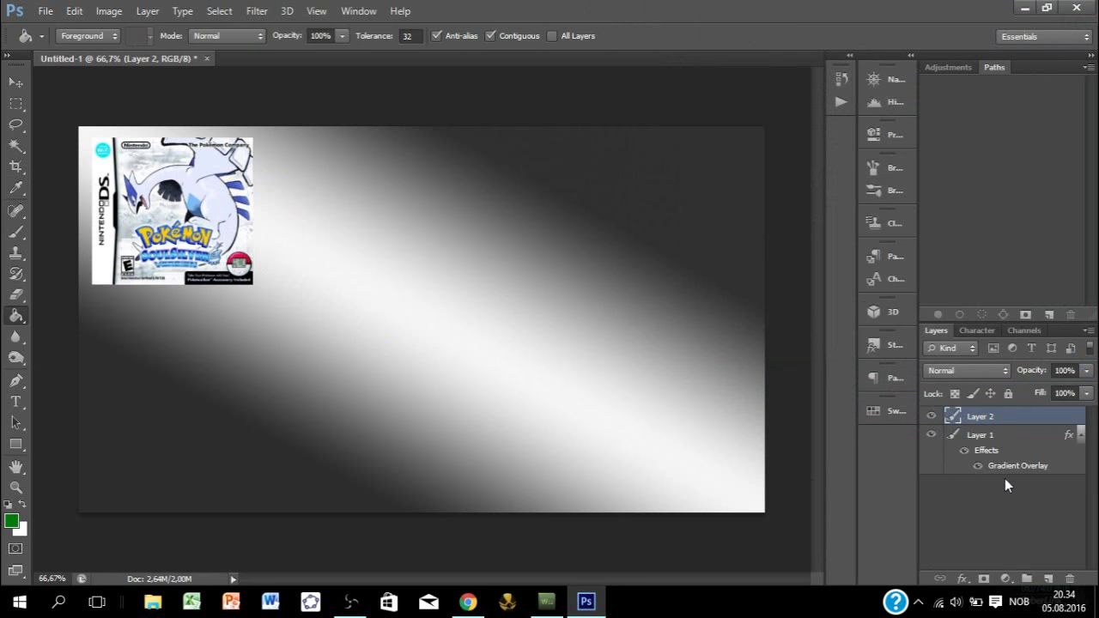
# Step: Recolour the 10% stop of Layer 1's overlay gradient to c7d2d8, sampled from the box cover, and copy its hex code
pyautogui.click(1036, 441)
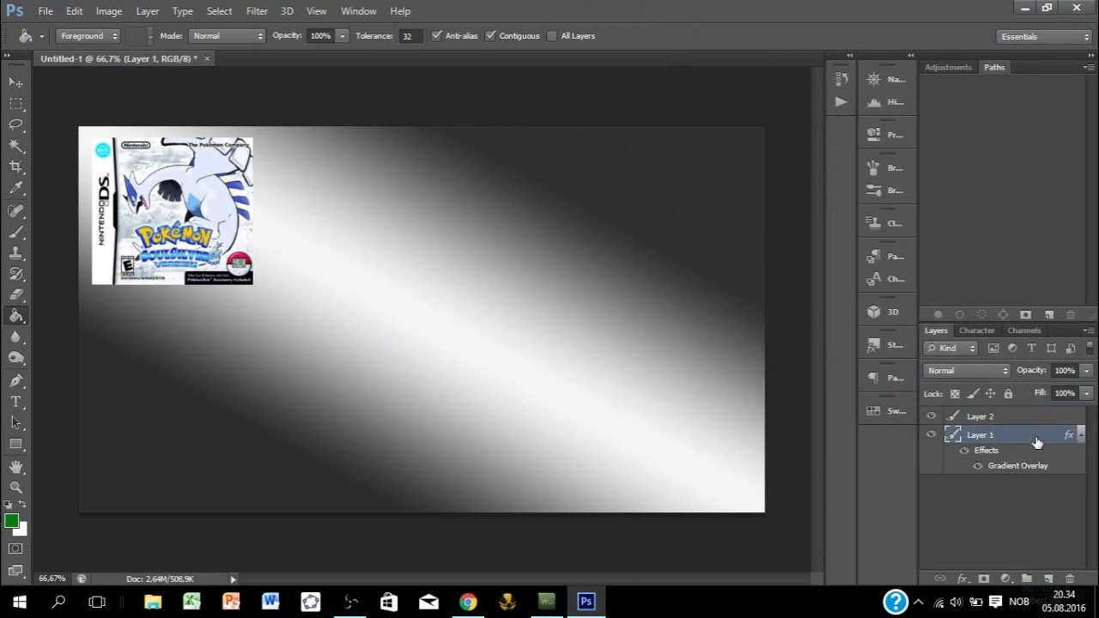
pyautogui.doubleClick(1036, 442)
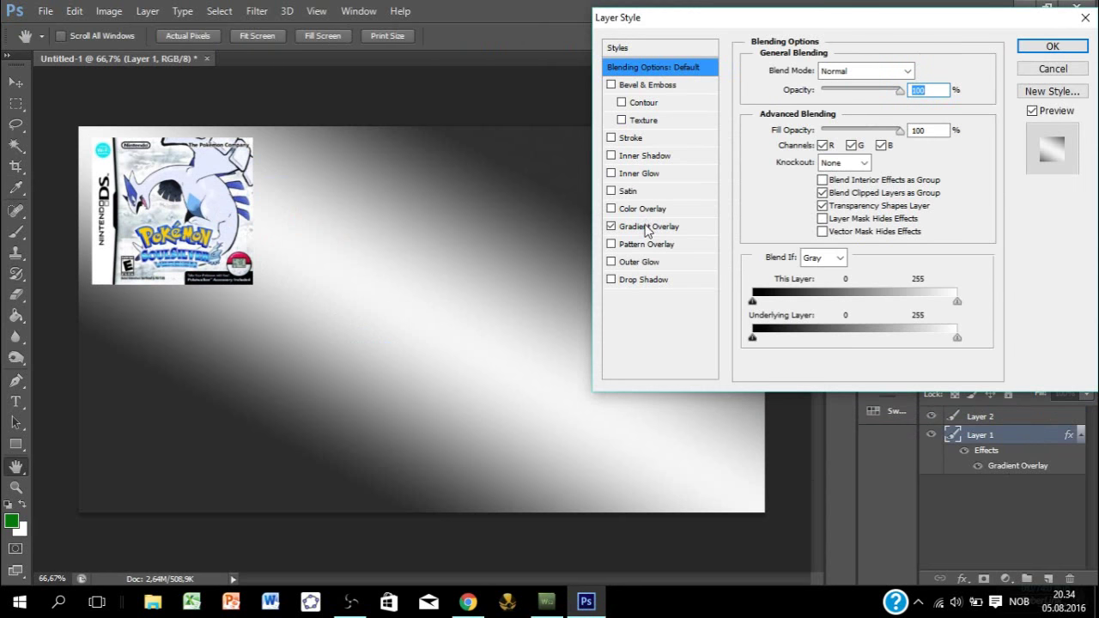
pyautogui.click(648, 226)
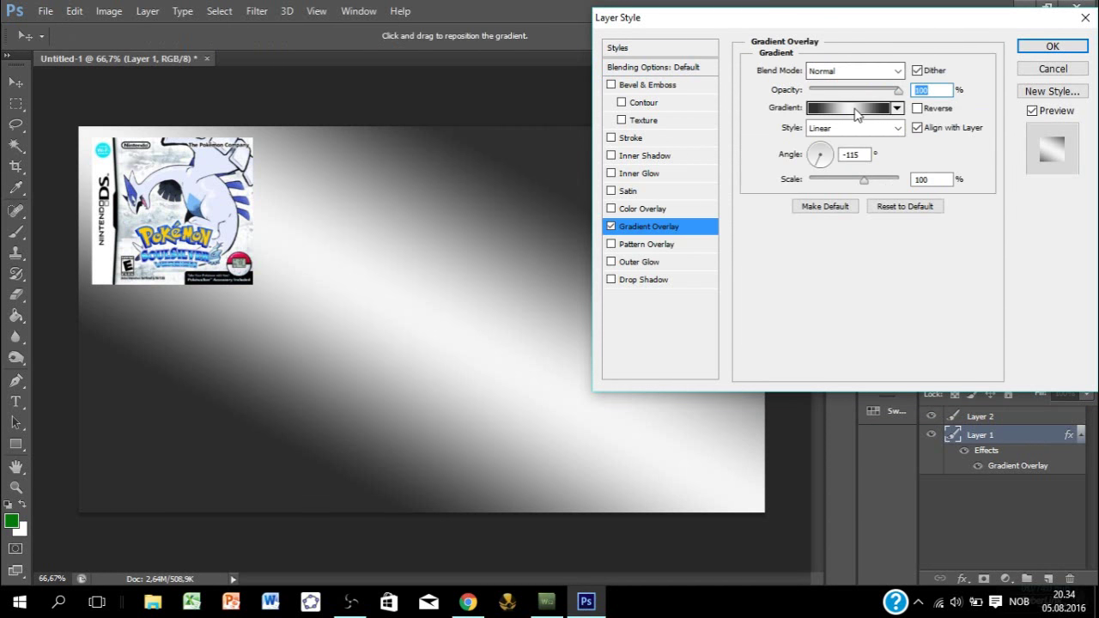
pyautogui.click(856, 108)
pyautogui.doubleClick(818, 308)
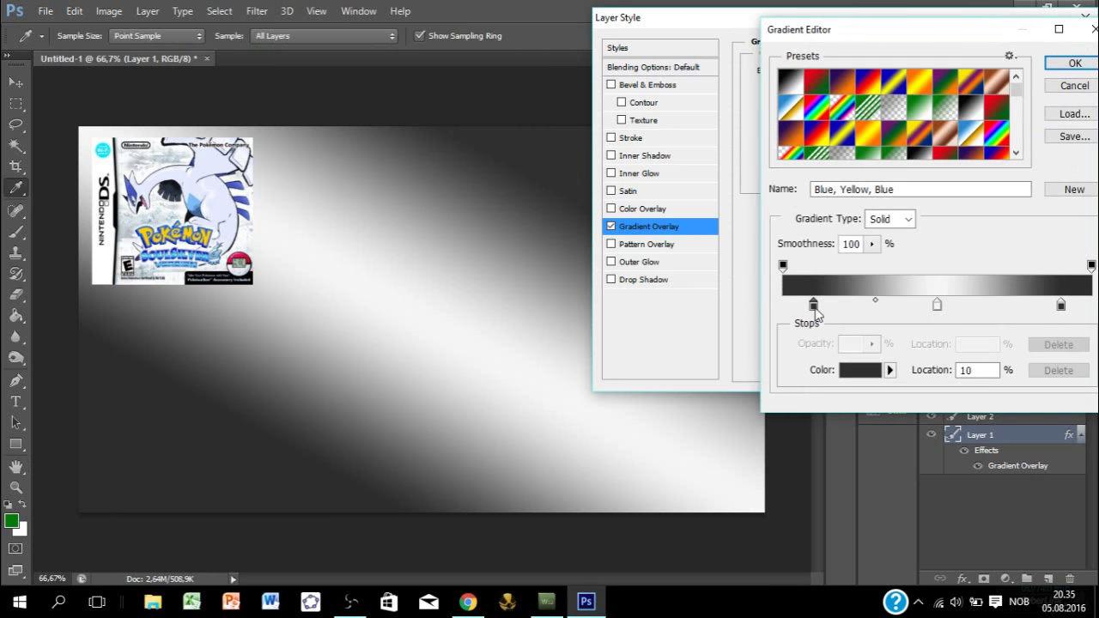
pyautogui.click(164, 170)
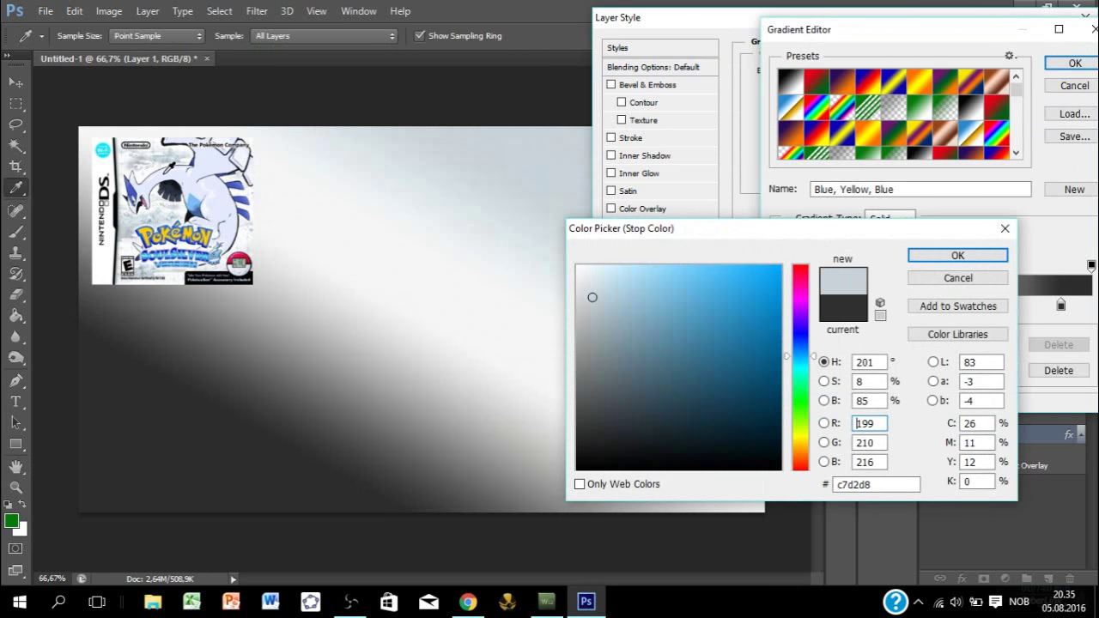
pyautogui.doubleClick(848, 485)
pyautogui.hotkey('ctrl', 'c')
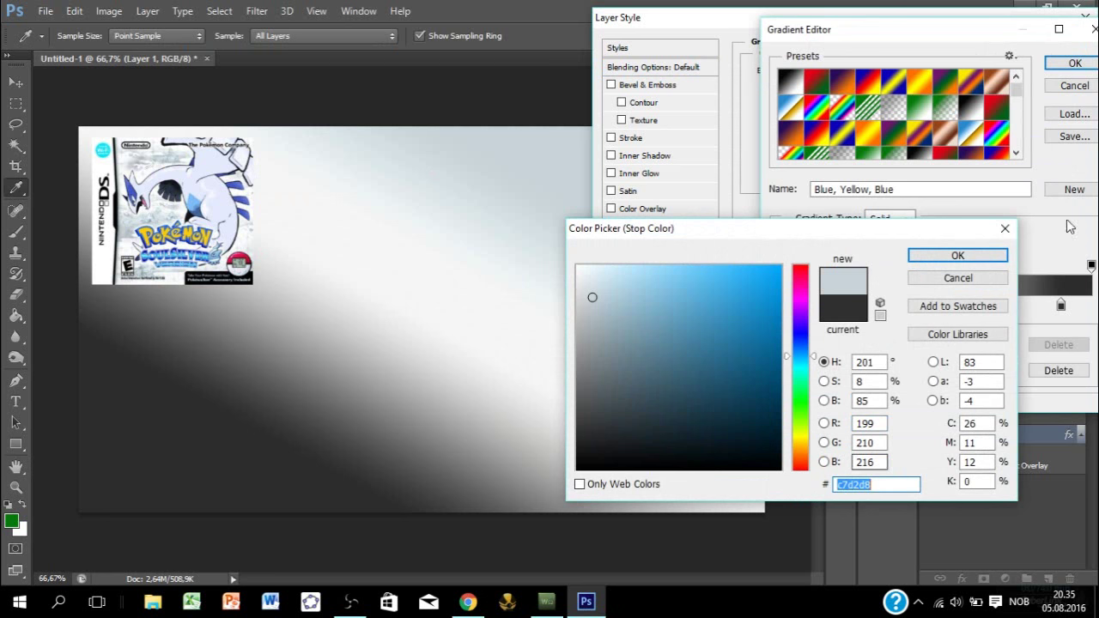
pyautogui.click(980, 251)
# Step: Set the gradient's 90% colour stop to the copied colour c7d2d8
pyautogui.doubleClick(1060, 305)
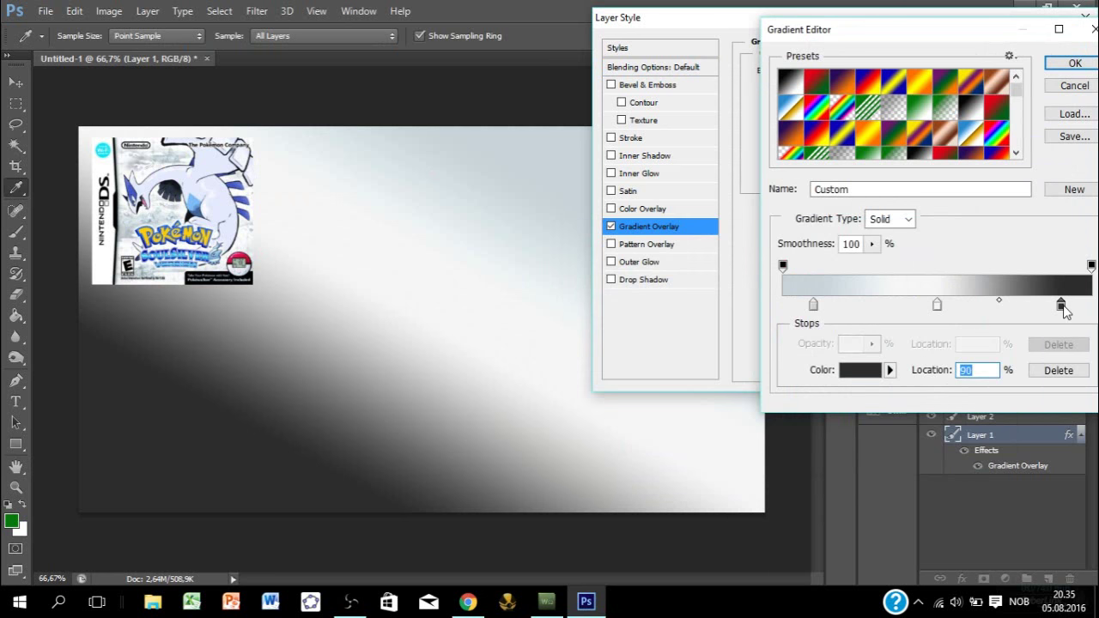
pyautogui.doubleClick(864, 484)
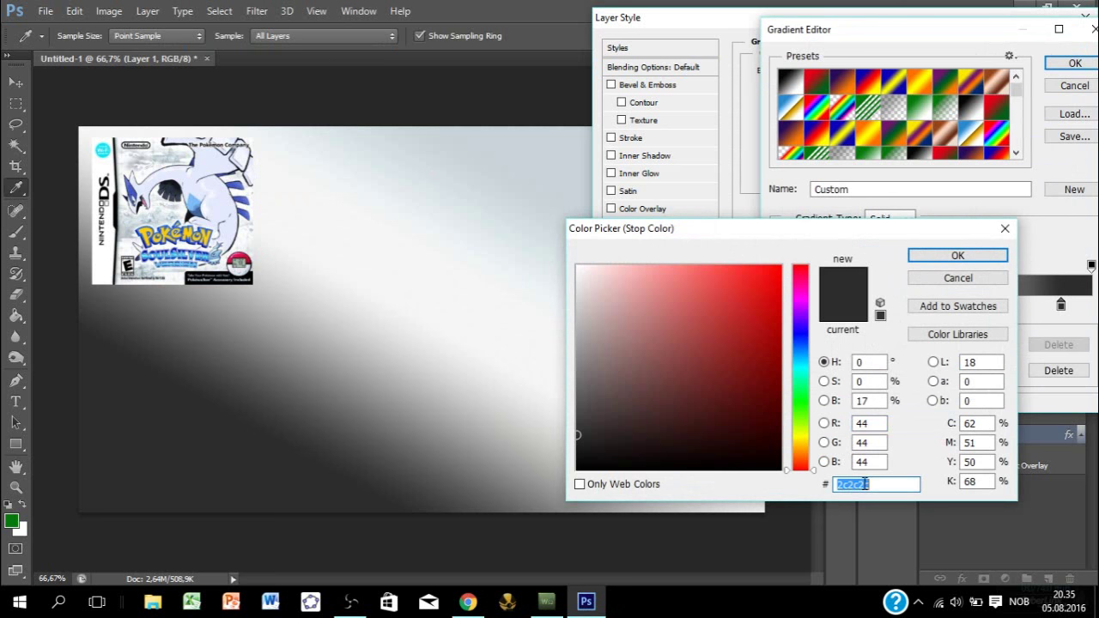
pyautogui.hotkey('ctrl', 'v')
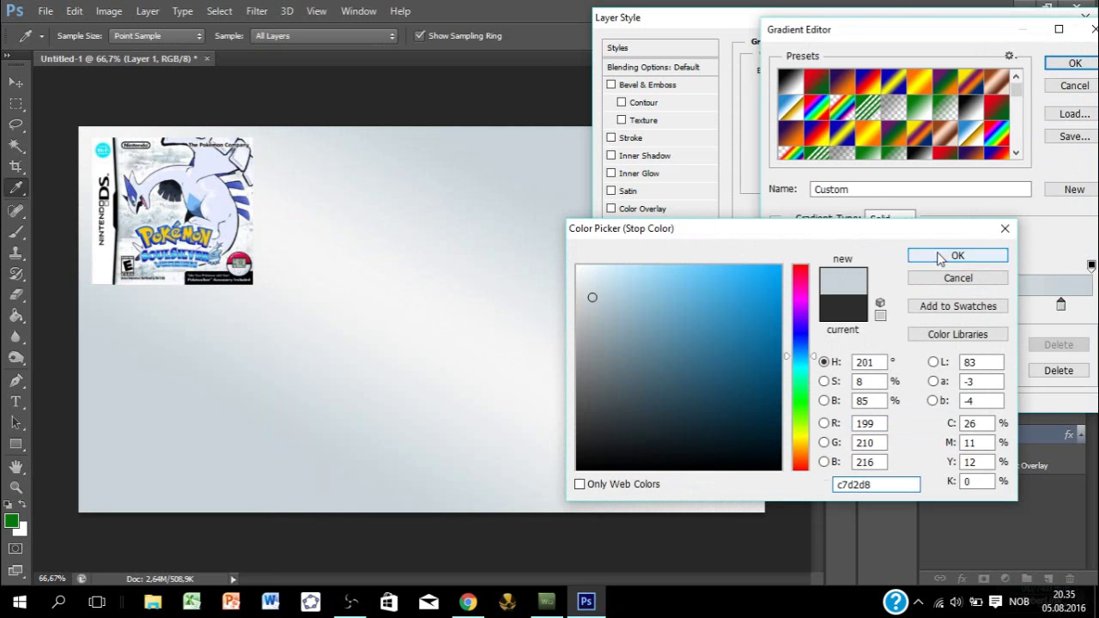
pyautogui.click(940, 258)
# Step: Set the gradient's middle colour stop to pale blue e4e9fd sampled from the box cover, and accept the edited gradient
pyautogui.click(937, 306)
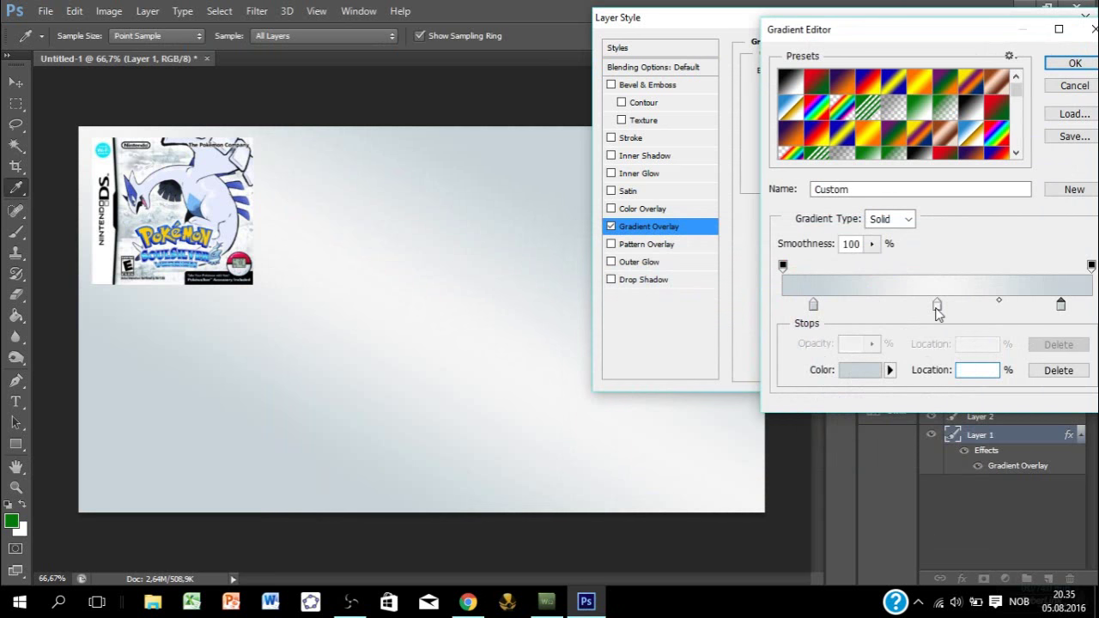
pyautogui.doubleClick(934, 307)
pyautogui.click(146, 200)
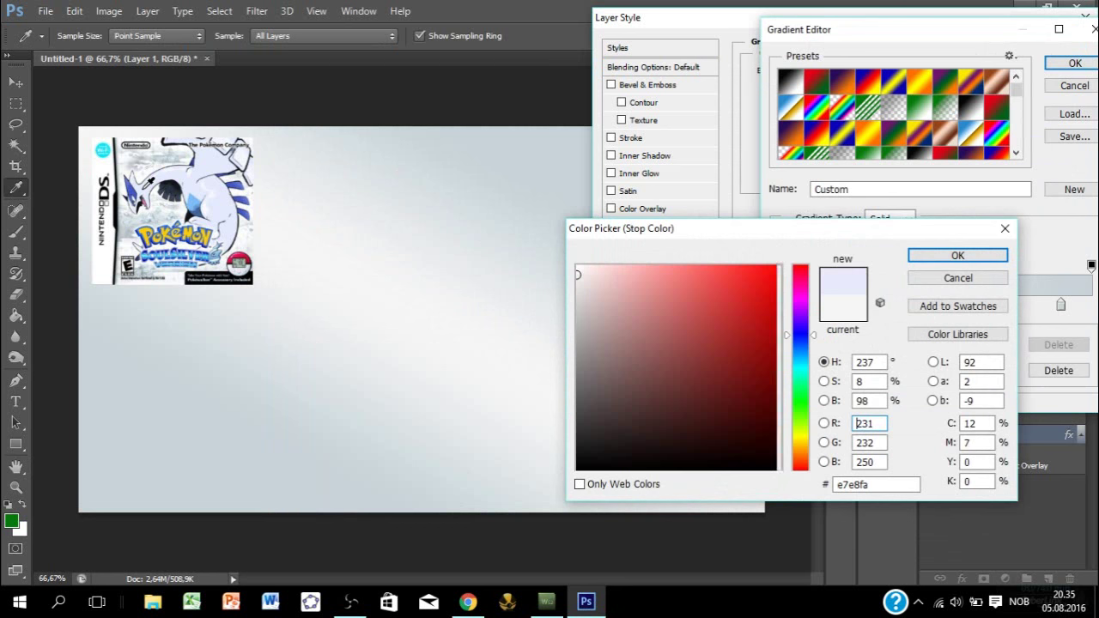
pyautogui.click(212, 183)
pyautogui.click(198, 198)
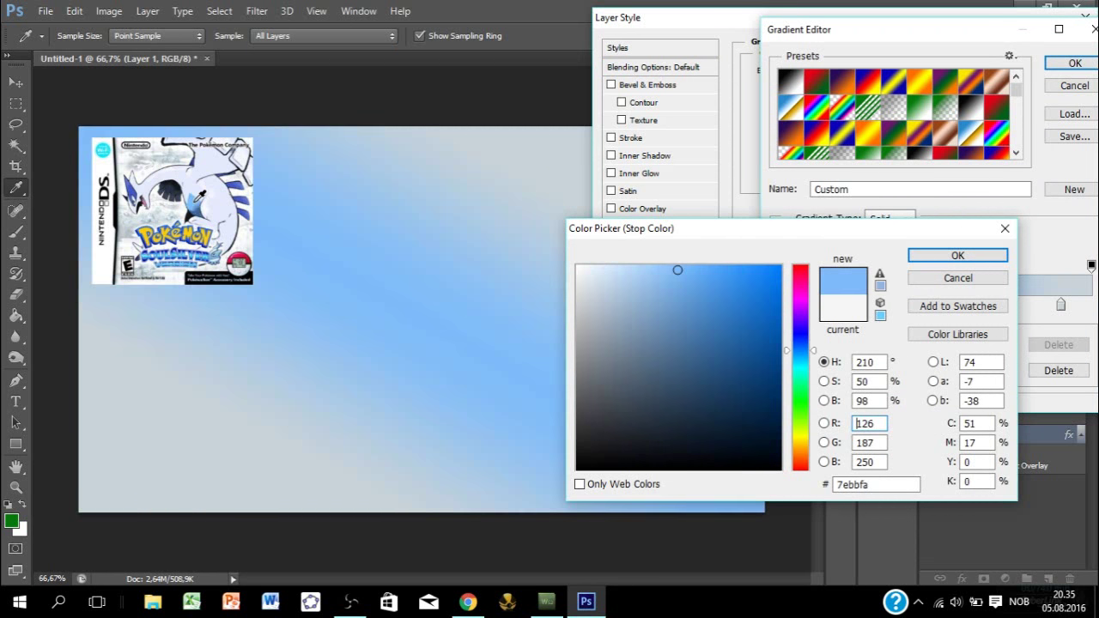
pyautogui.click(199, 194)
pyautogui.click(226, 226)
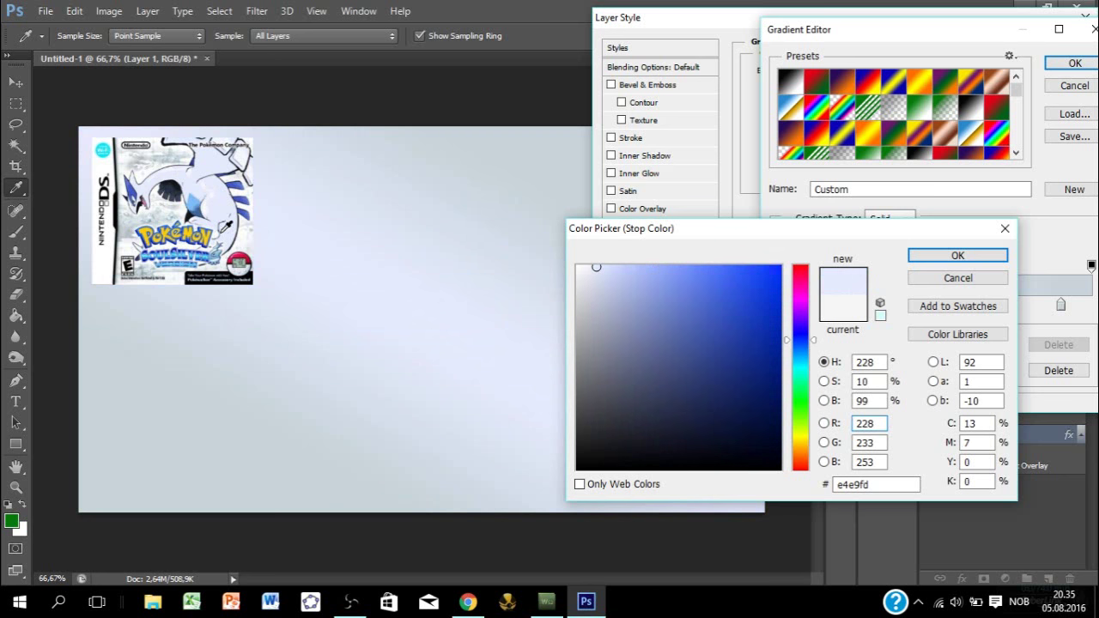
pyautogui.click(960, 255)
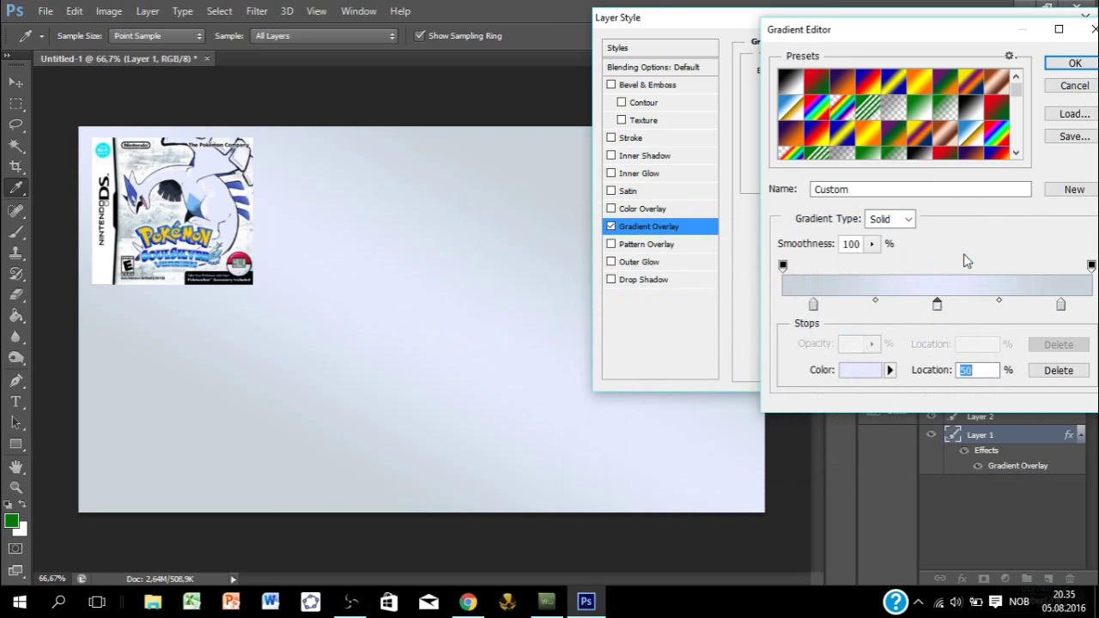
pyautogui.click(1074, 63)
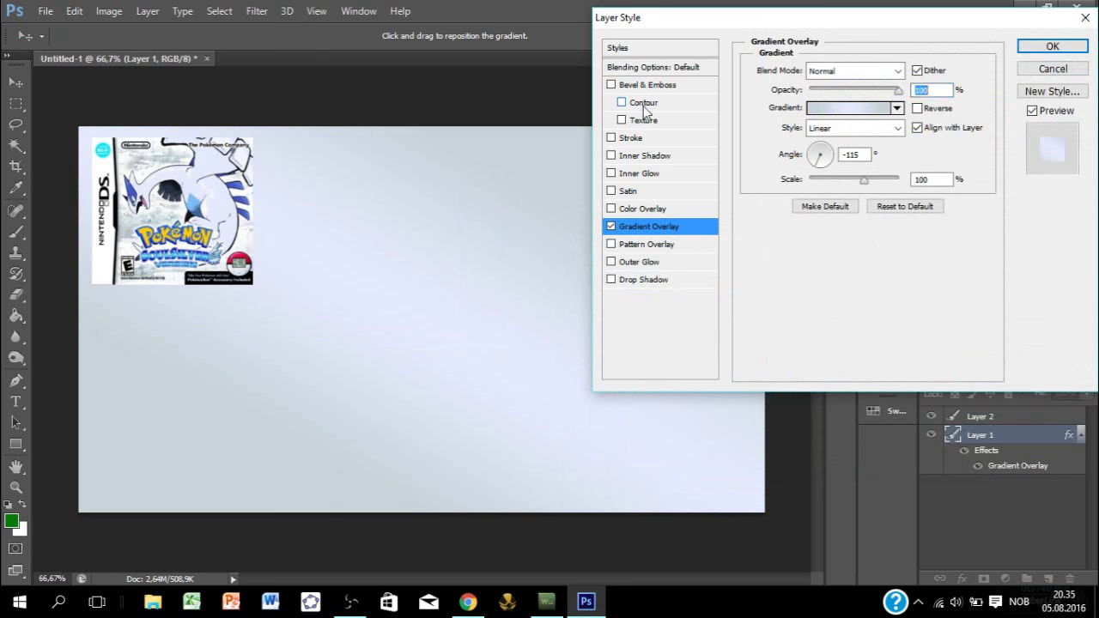
# Step: Apply Bevel & Emboss with Contour to Layer 1 at a size of 10 px, and hide the box cover layer
pyautogui.click(666, 107)
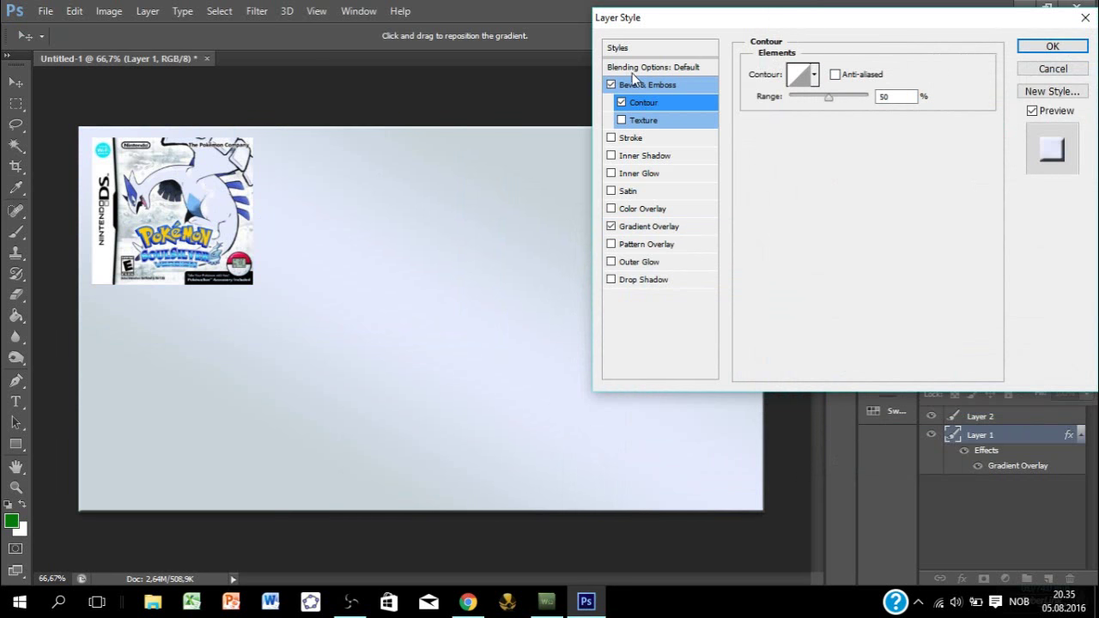
pyautogui.click(633, 85)
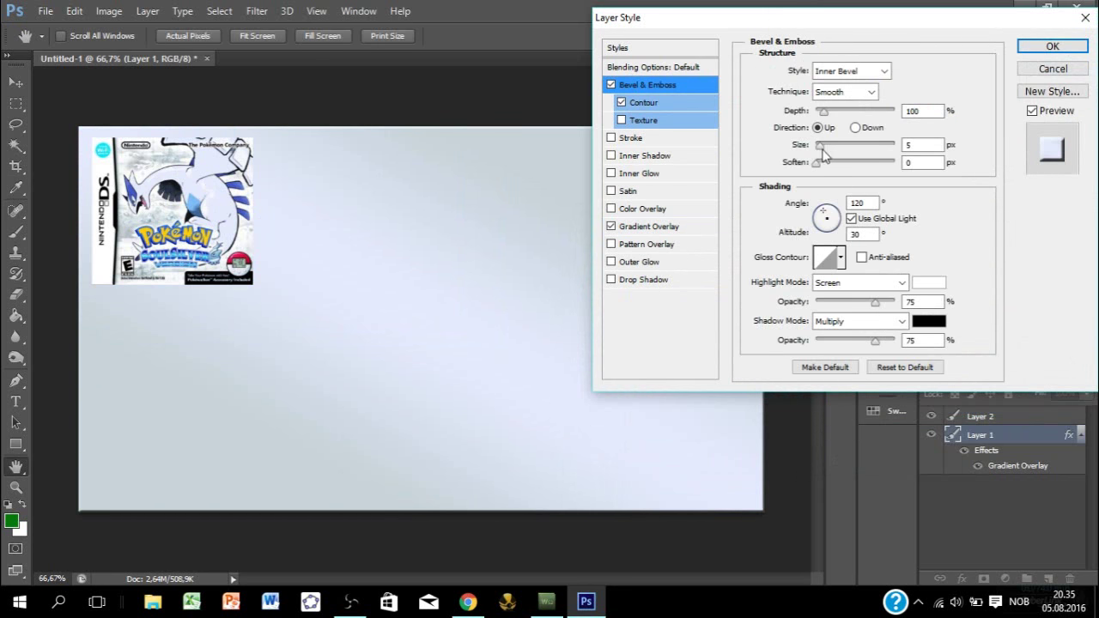
pyautogui.moveTo(819, 146); pyautogui.dragTo(824, 150)
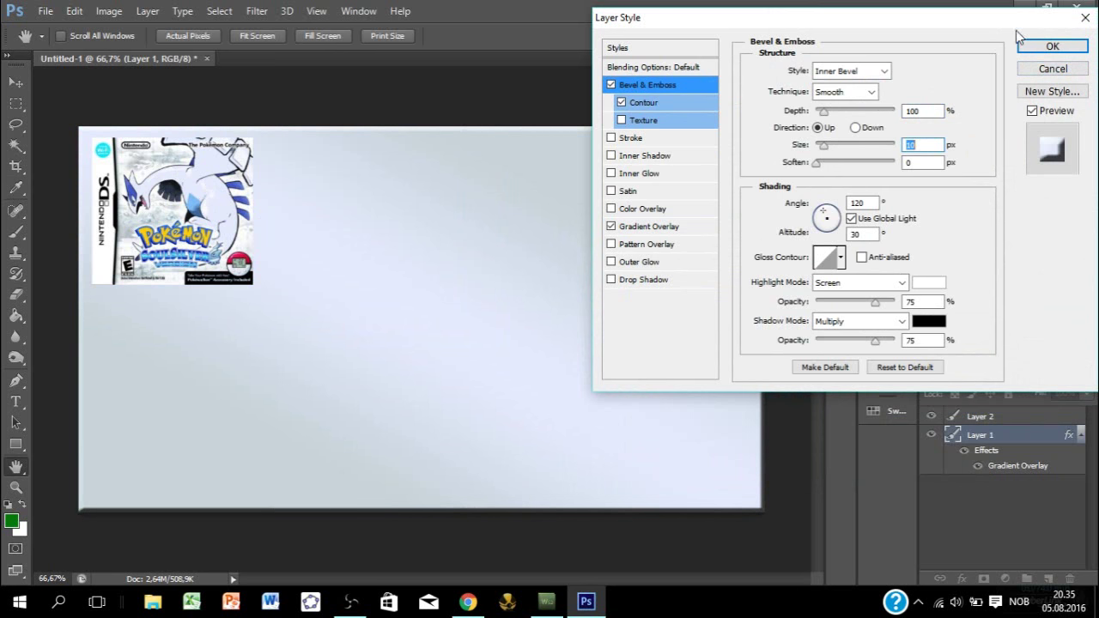
pyautogui.click(1053, 45)
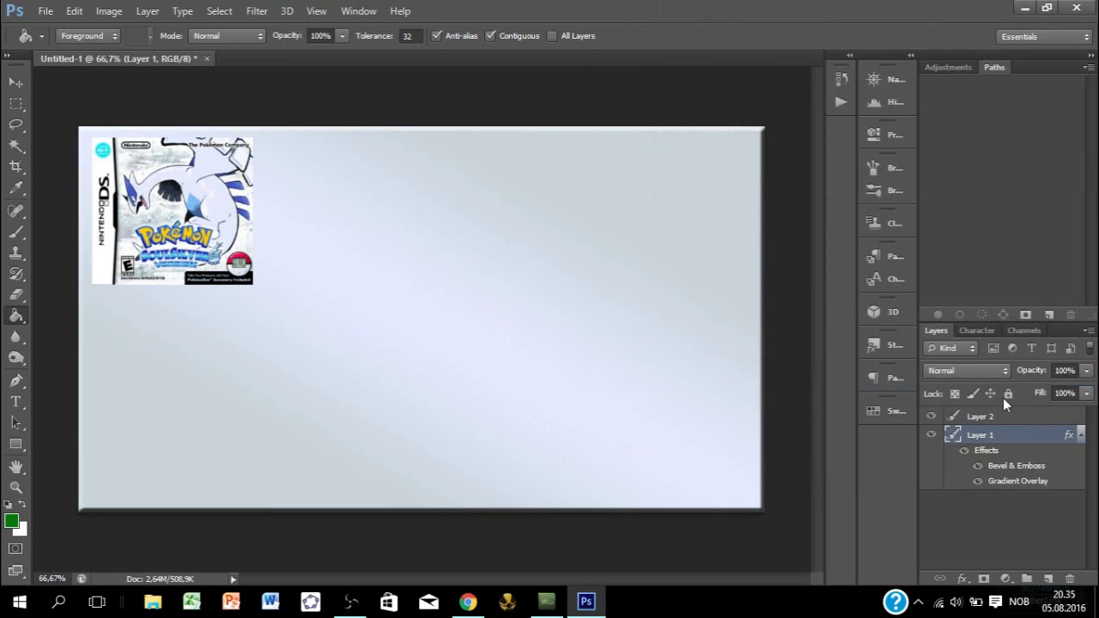
pyautogui.click(930, 416)
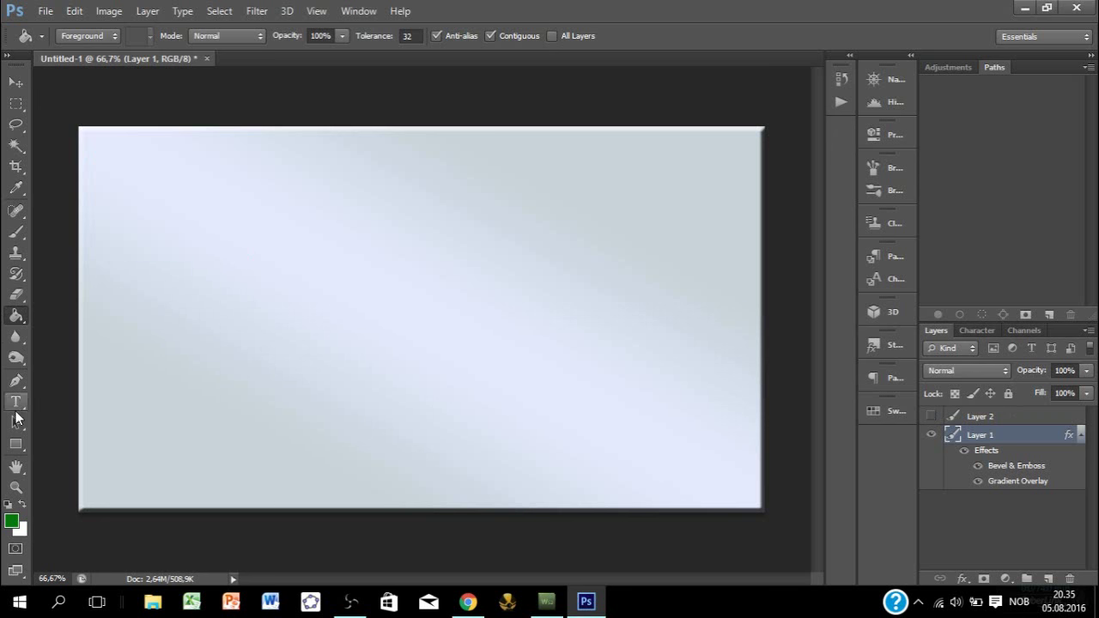
# Step: Draw an unfilled rectangle about 741 × 469 px in the background's upper-left area and give it a light grey 10 pt stroke
pyautogui.click(19, 443)
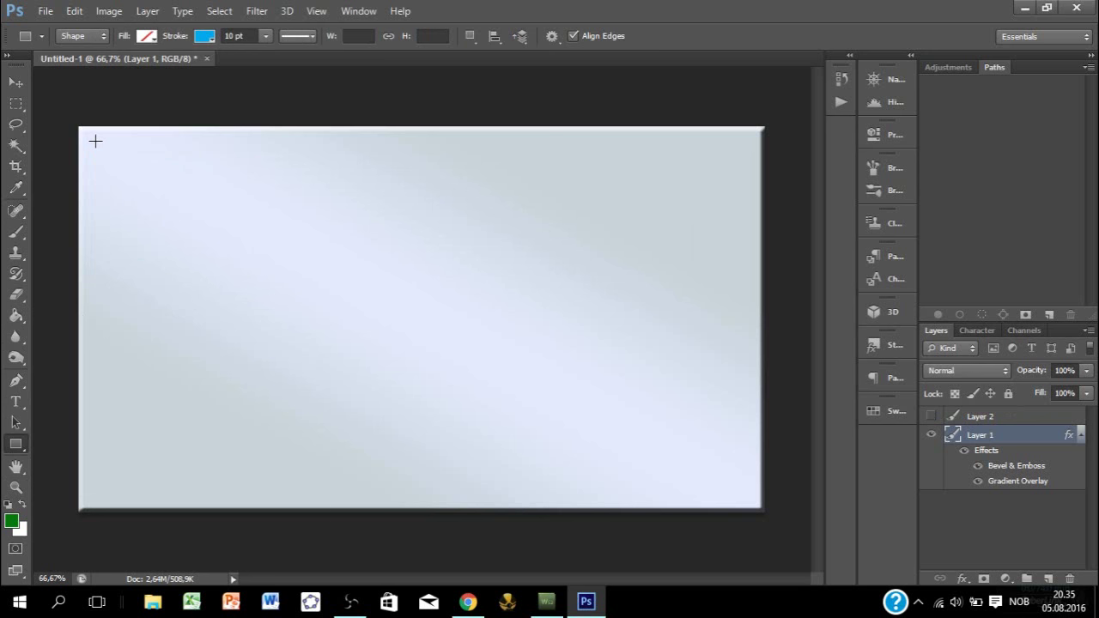
pyautogui.moveTo(85, 134); pyautogui.dragTo(481, 384)
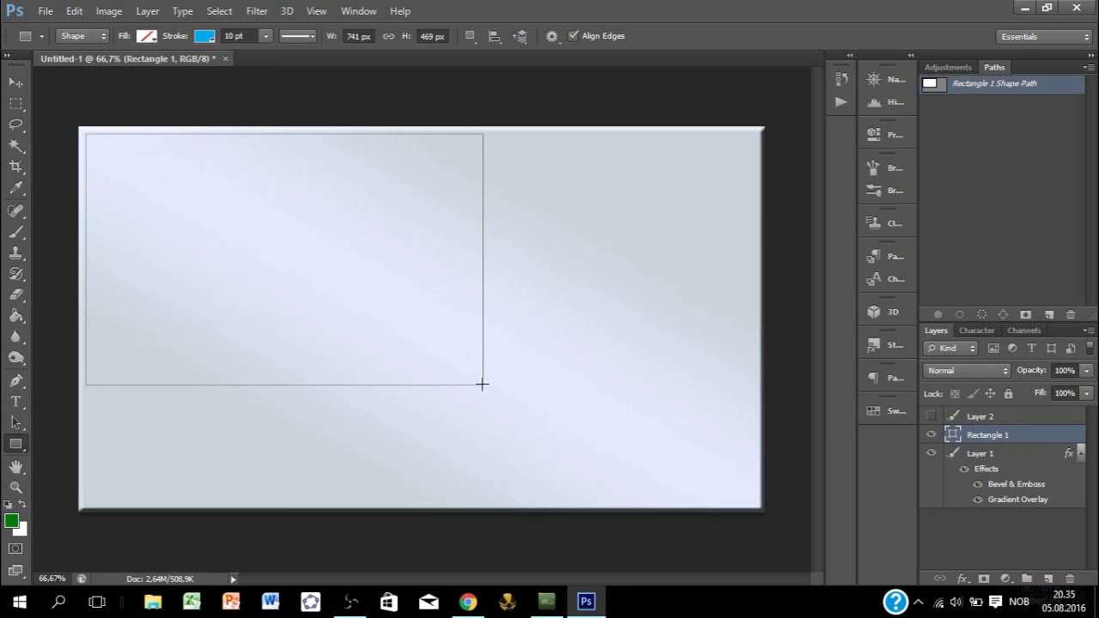
pyautogui.click(212, 41)
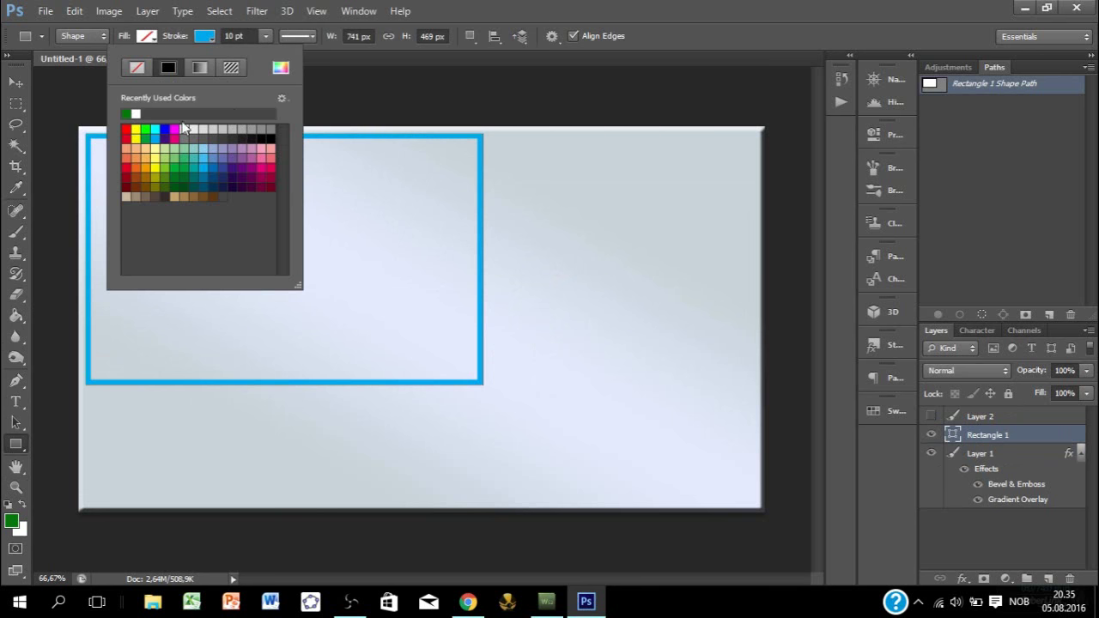
pyautogui.click(271, 130)
pyautogui.click(205, 129)
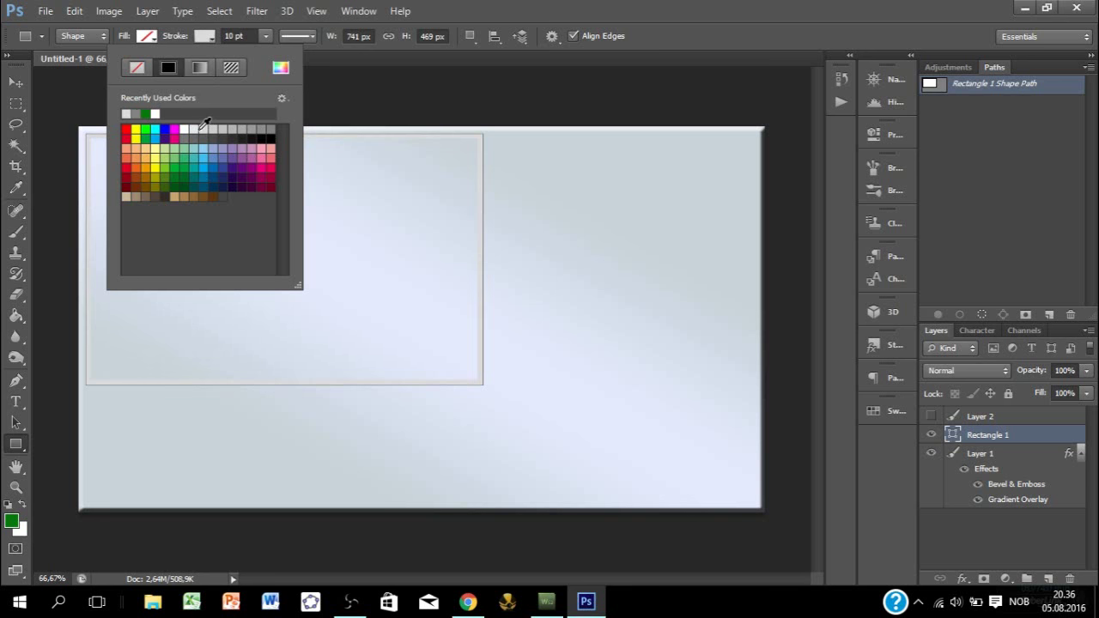
# Step: Apply a 3 px black outside Stroke and Bevel & Emboss with Contour to the Rectangle 1 layer
pyautogui.click(1063, 436)
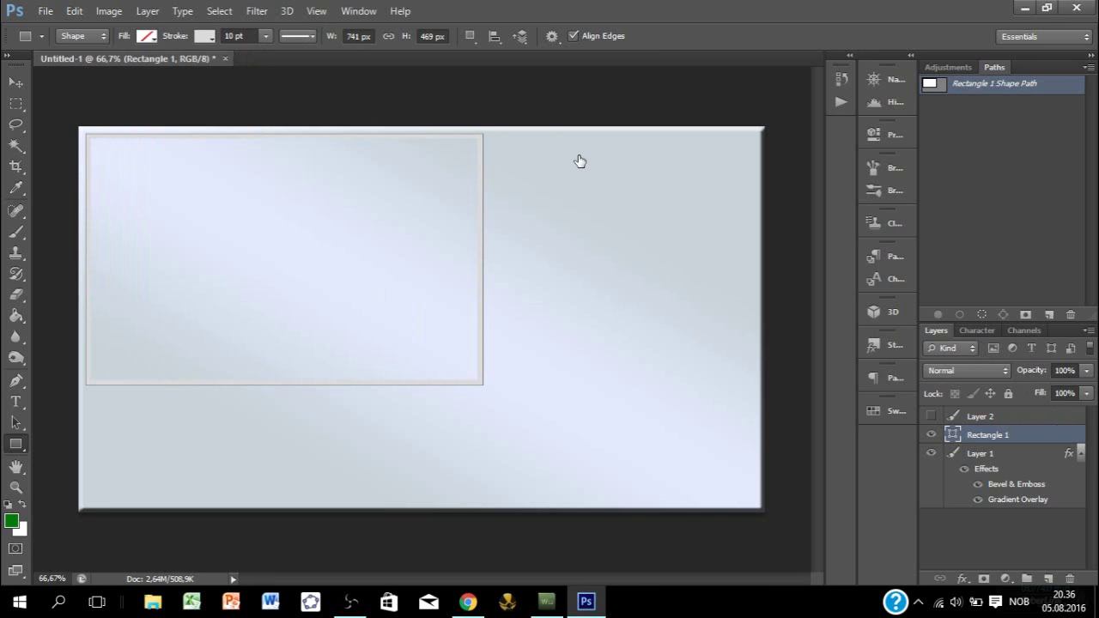
pyautogui.doubleClick(1037, 438)
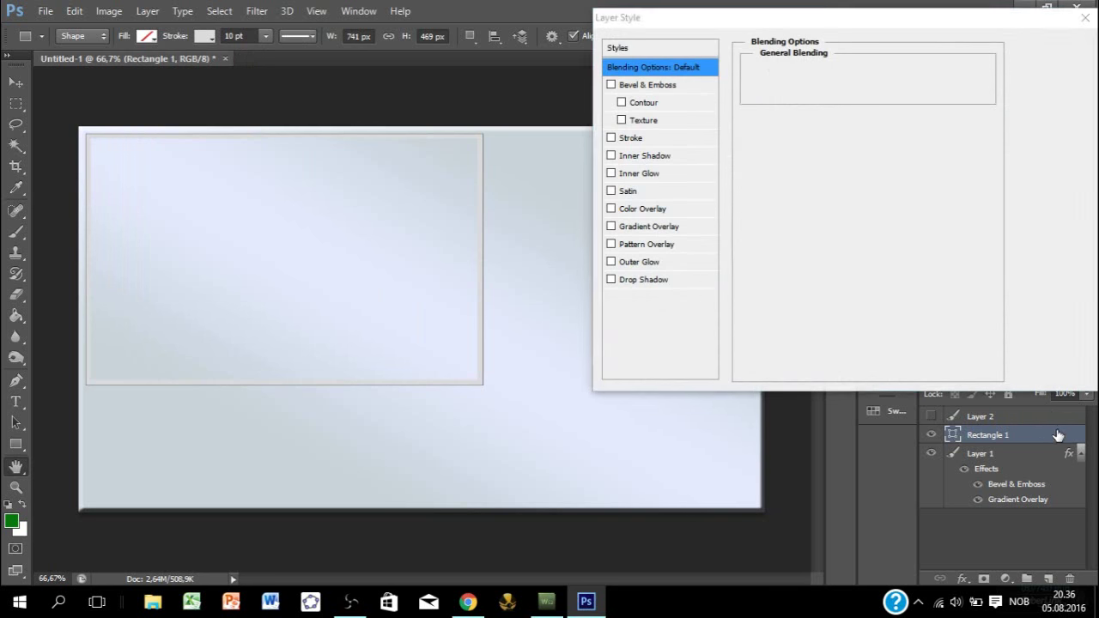
pyautogui.click(622, 139)
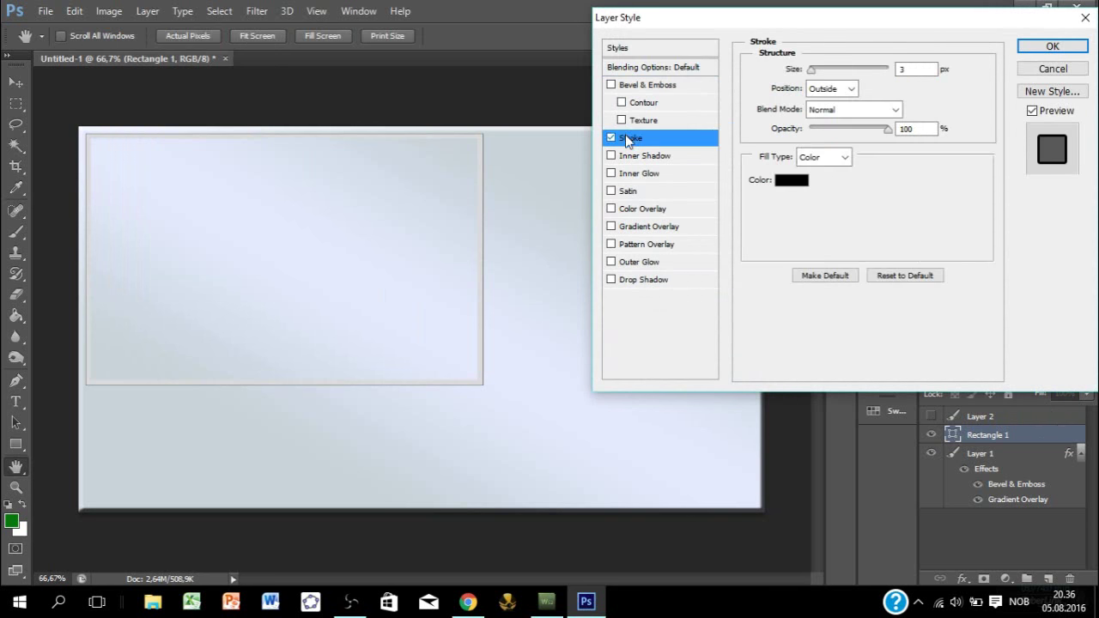
pyautogui.click(643, 105)
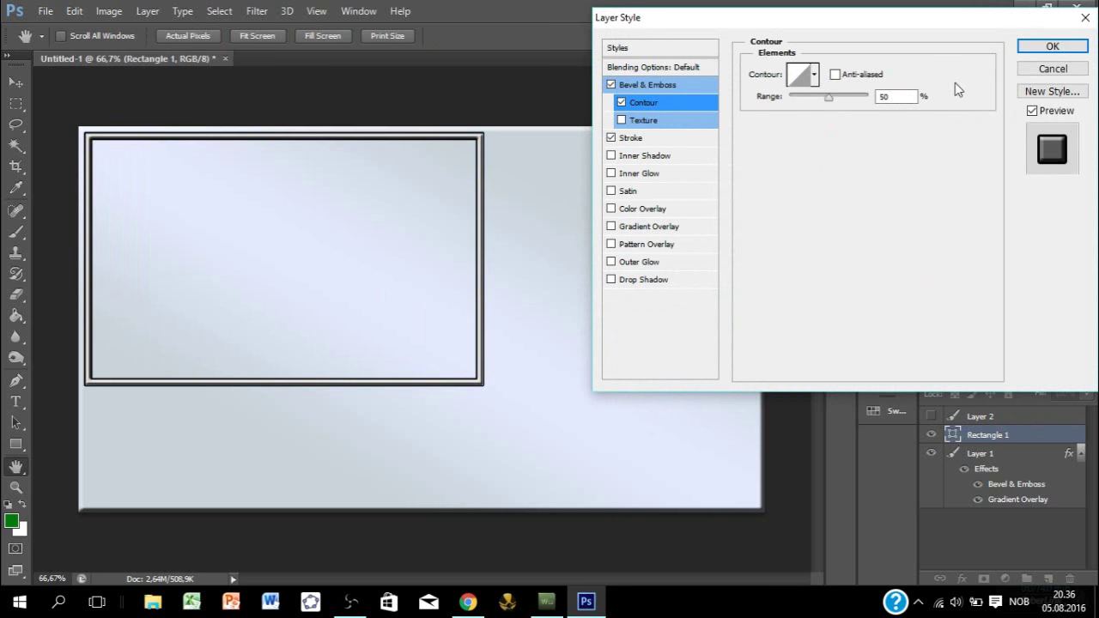
pyautogui.click(1025, 49)
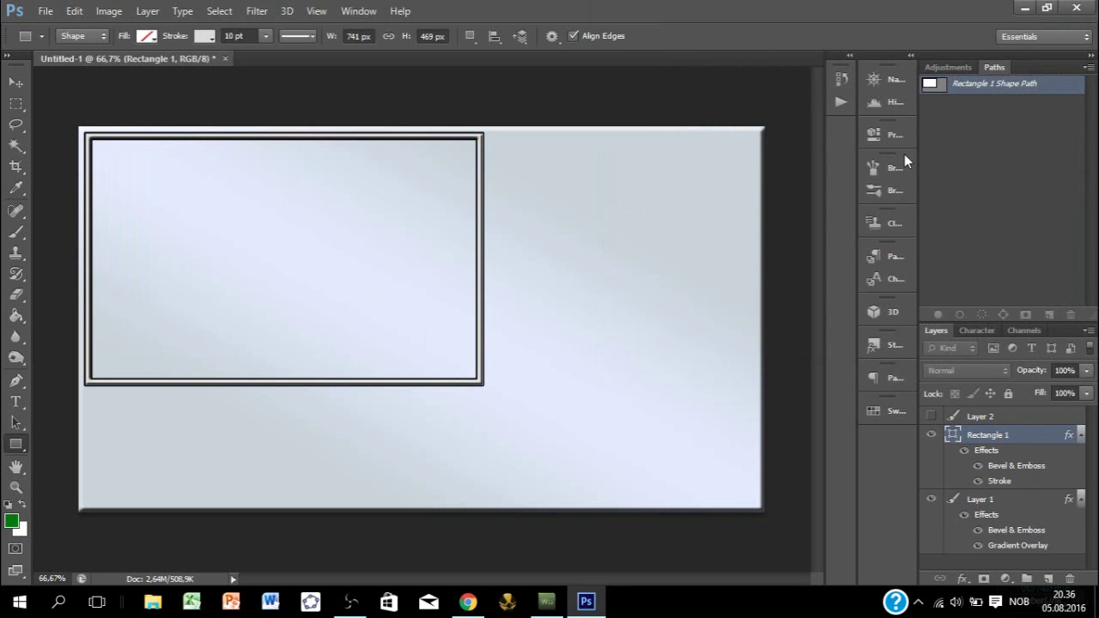
# Step: Create a new 1280 × 720 pixel RGB document with a transparent background
pyautogui.click(47, 12)
pyautogui.click(53, 26)
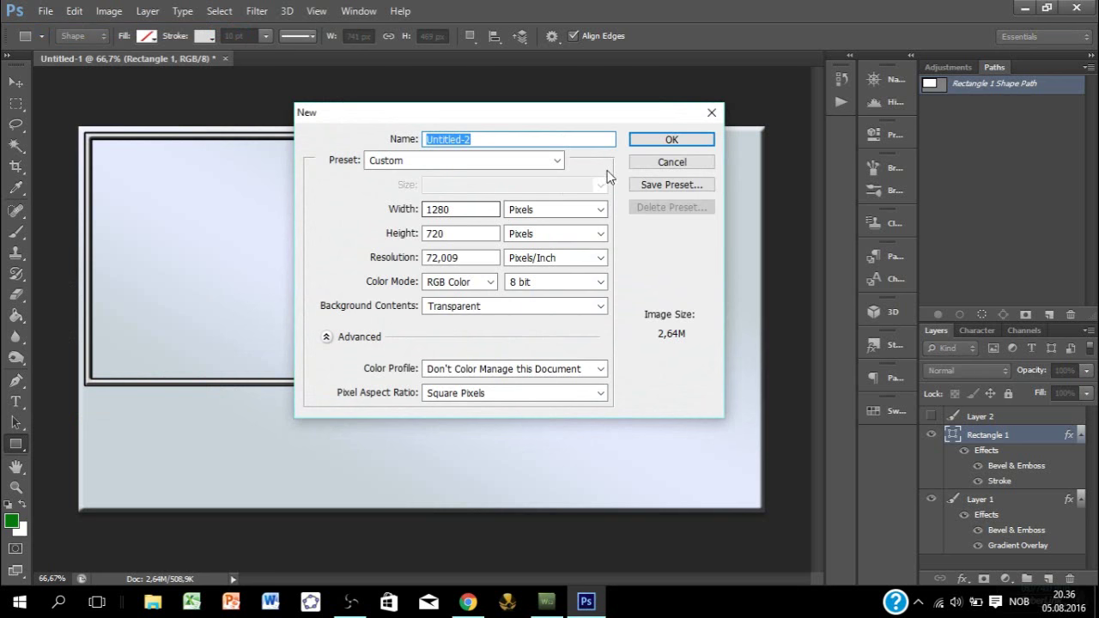
pyautogui.click(672, 139)
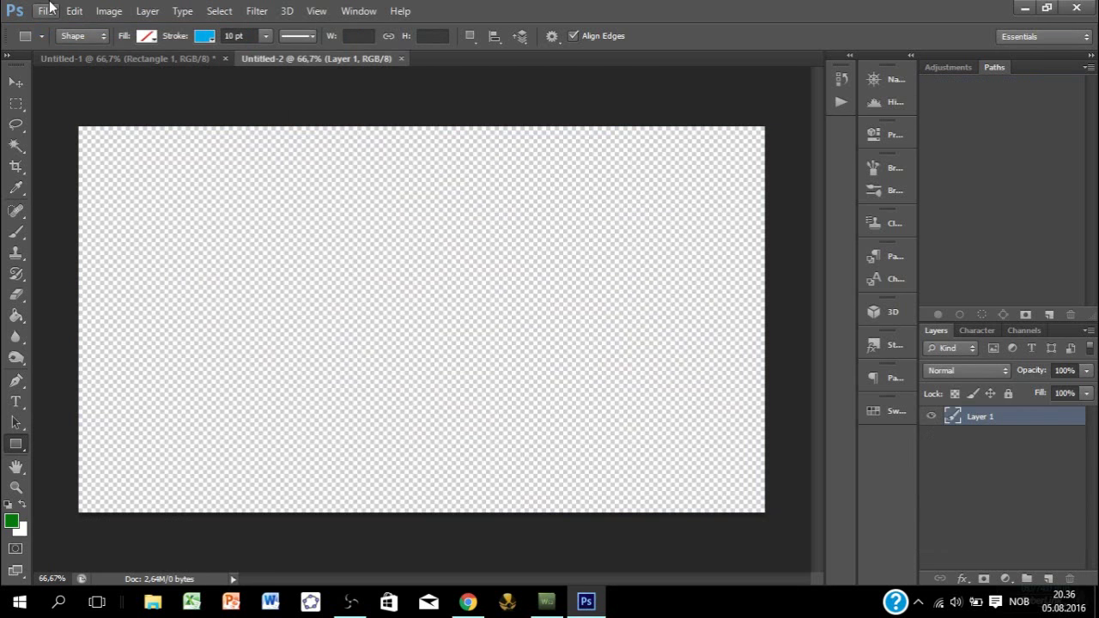
# Step: Place the English_Pokémon_logo image from the background folder in the new document at its default fitted size
pyautogui.click(47, 10)
pyautogui.click(129, 273)
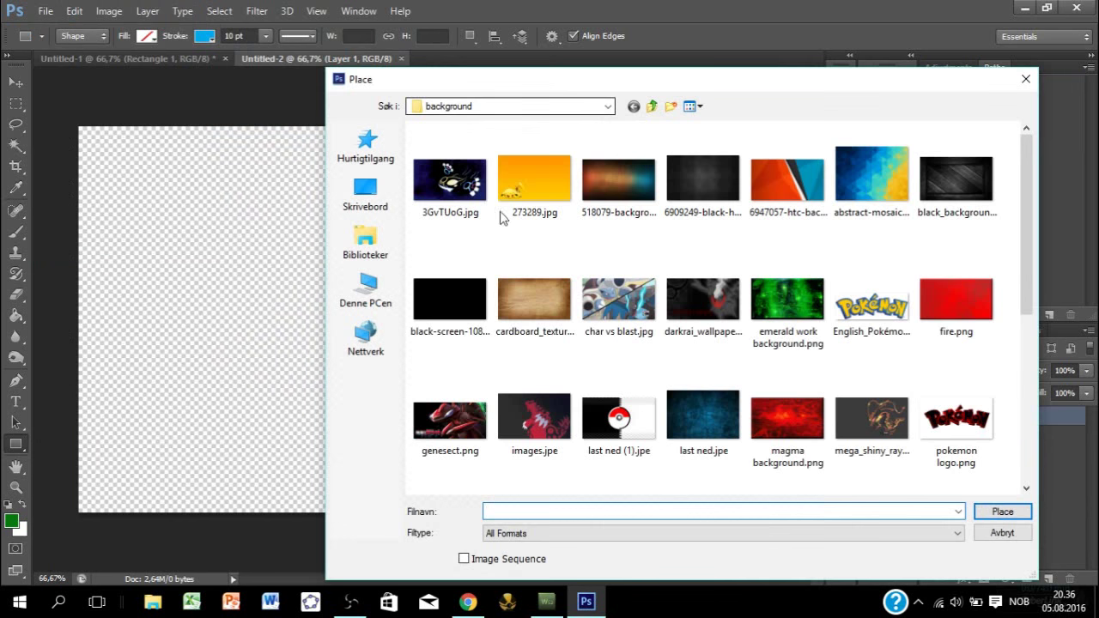
pyautogui.click(502, 105)
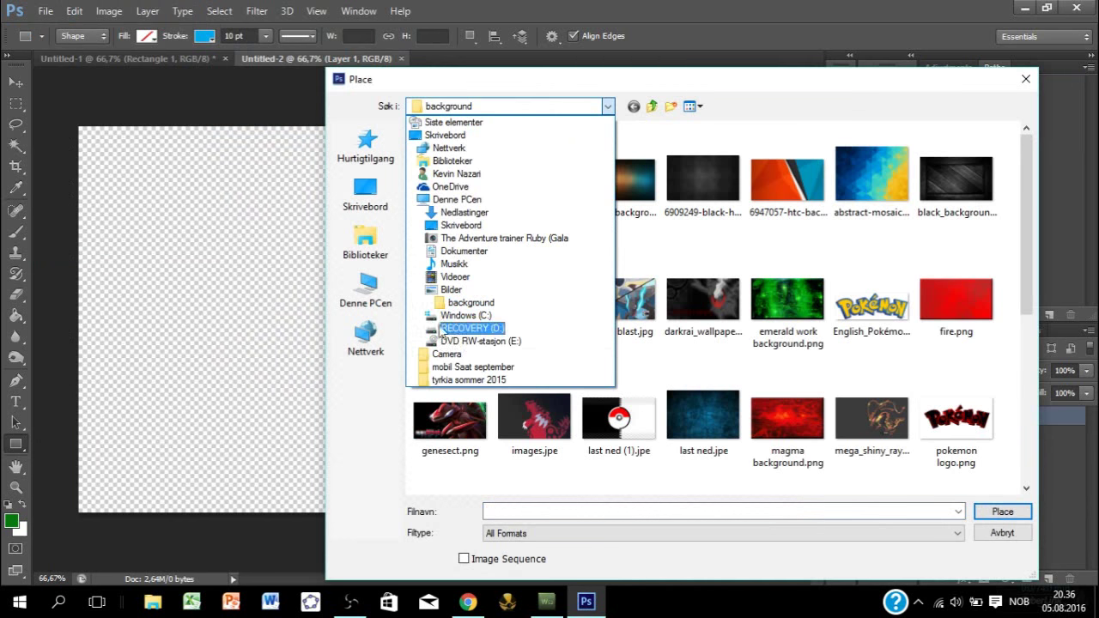
pyautogui.click(450, 292)
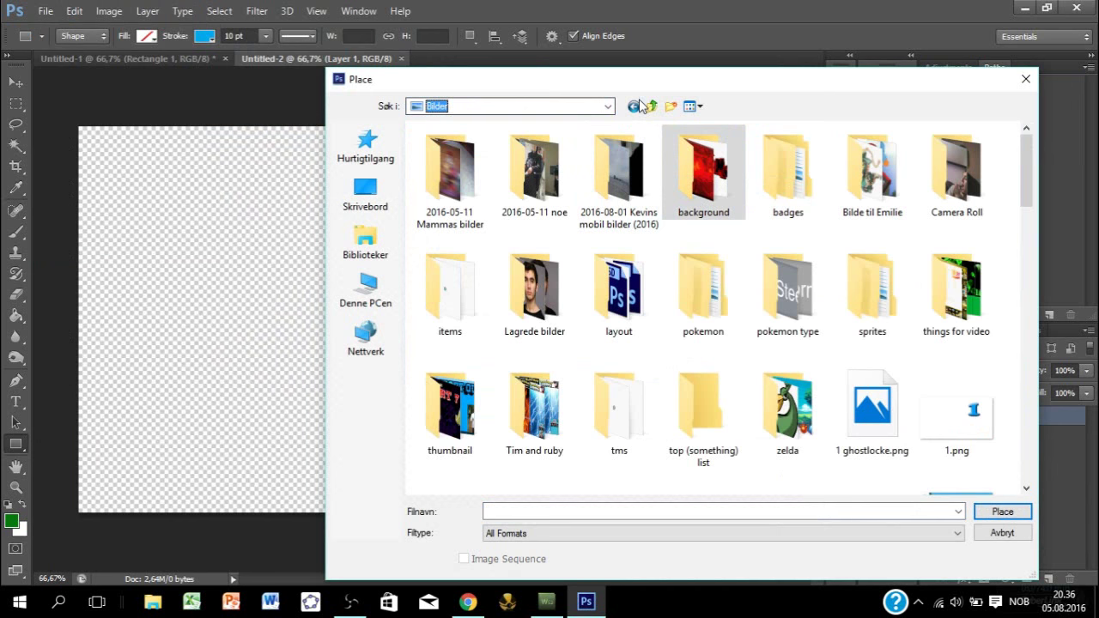
pyautogui.doubleClick(703, 176)
pyautogui.doubleClick(892, 343)
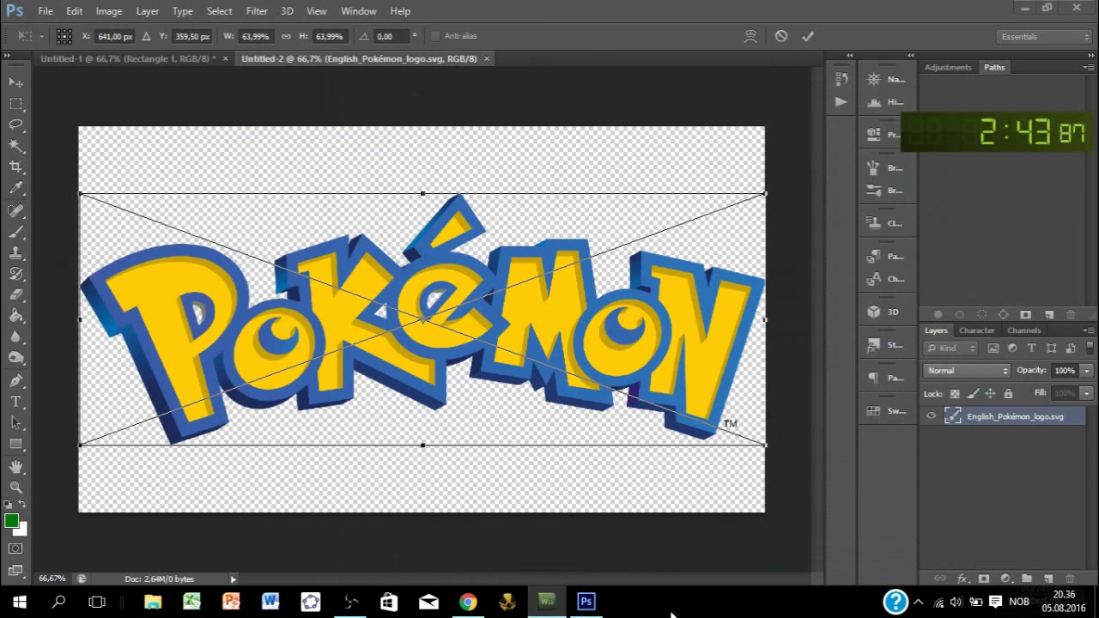
pyautogui.click(809, 37)
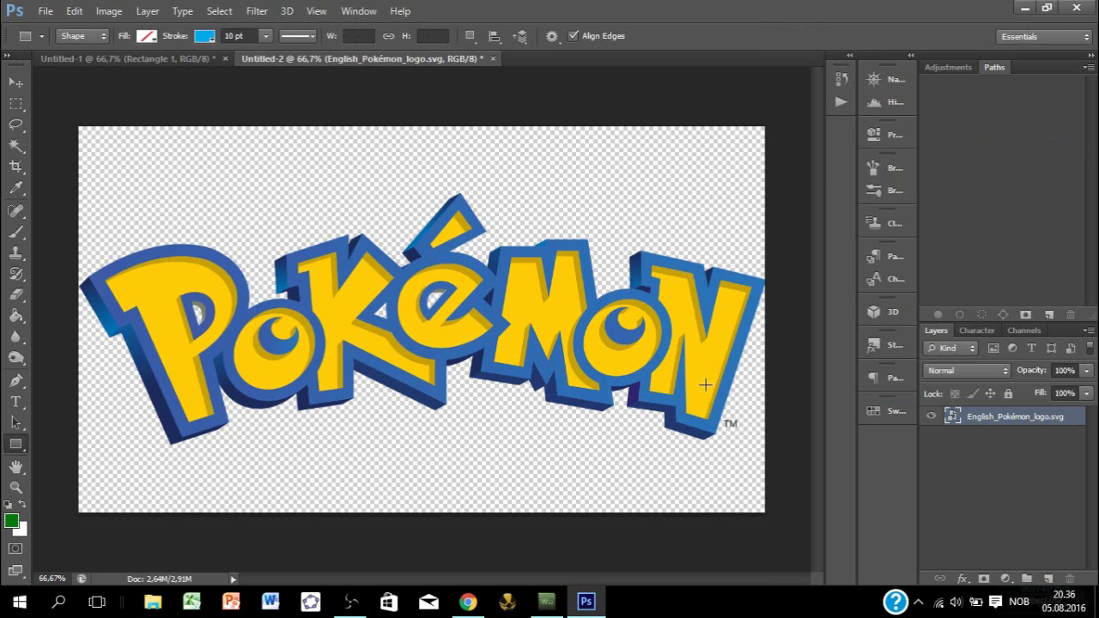
# Step: Rasterize the Pokémon logo layer and erase the TM mark beside the letter N
pyautogui.click(15, 486)
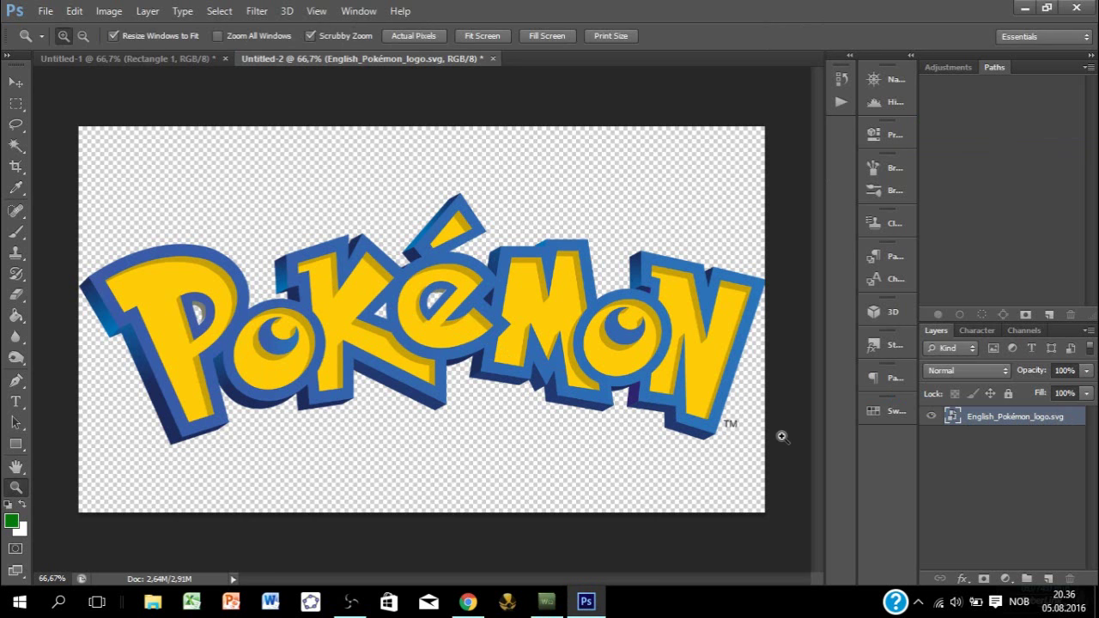
pyautogui.moveTo(759, 437); pyautogui.dragTo(816, 437)
pyautogui.click(16, 296)
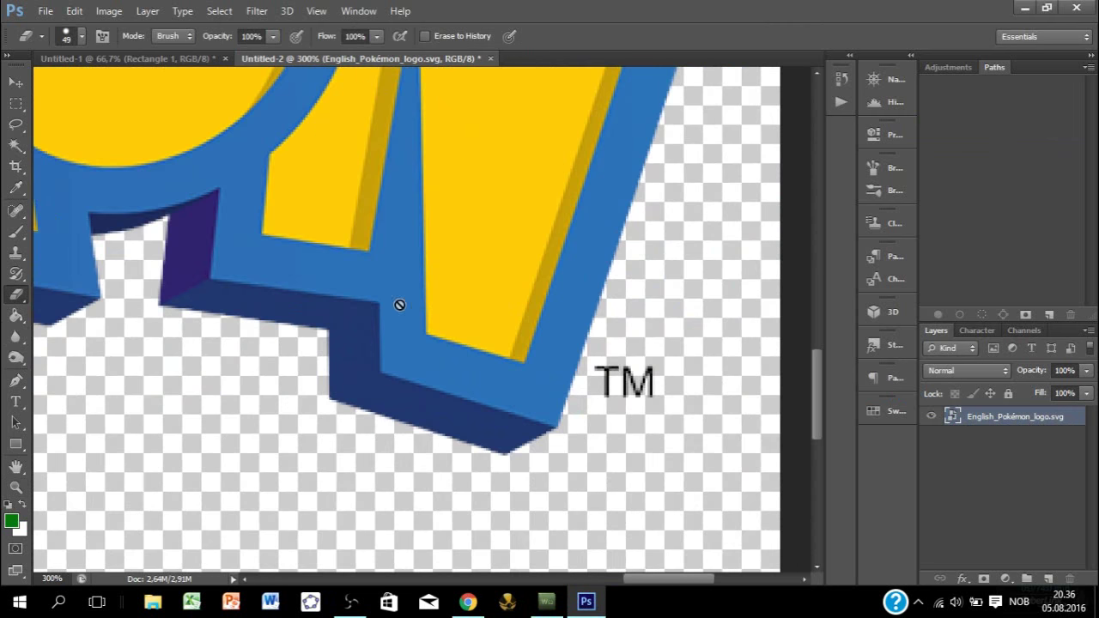
pyautogui.click(708, 421)
pyautogui.click(515, 243)
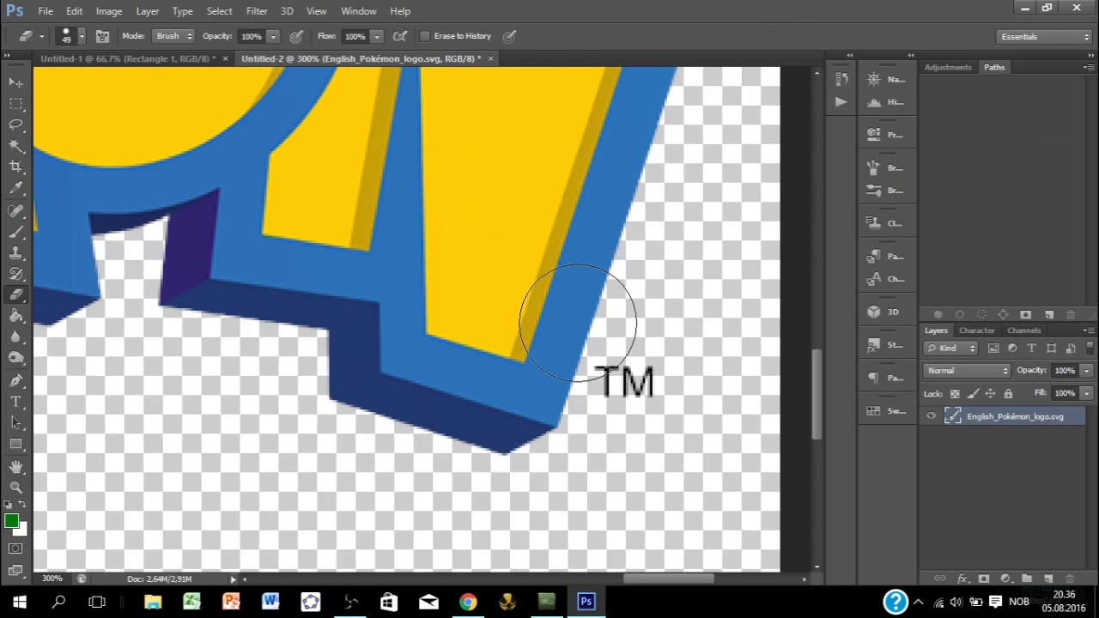
pyautogui.moveTo(631, 370); pyautogui.dragTo(649, 381)
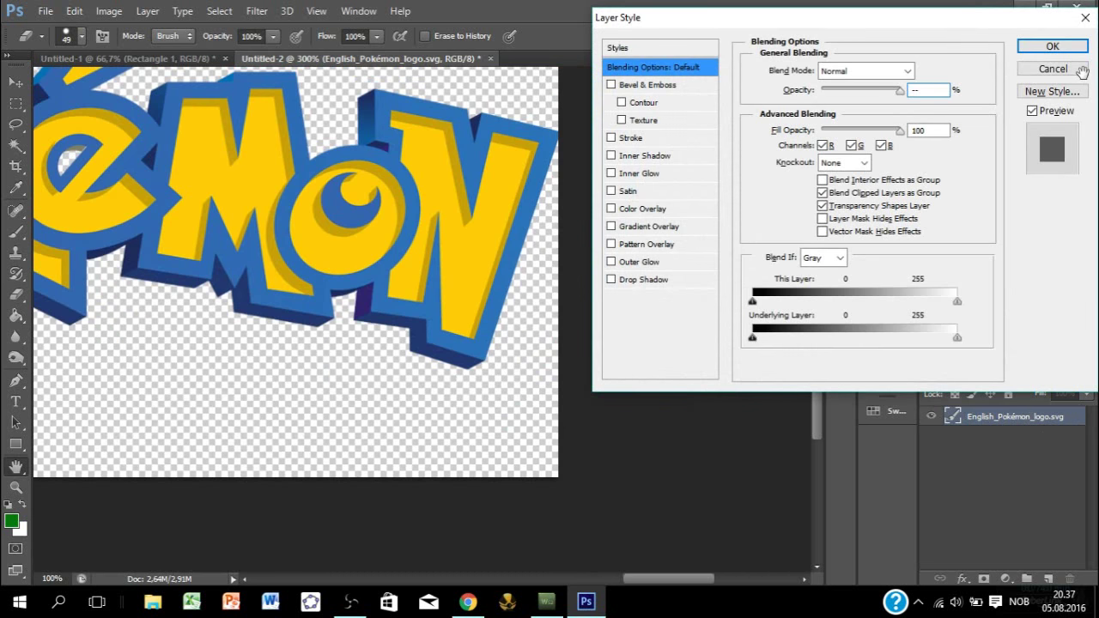
pyautogui.click(1052, 69)
pyautogui.scroll(-5, 515, 290)
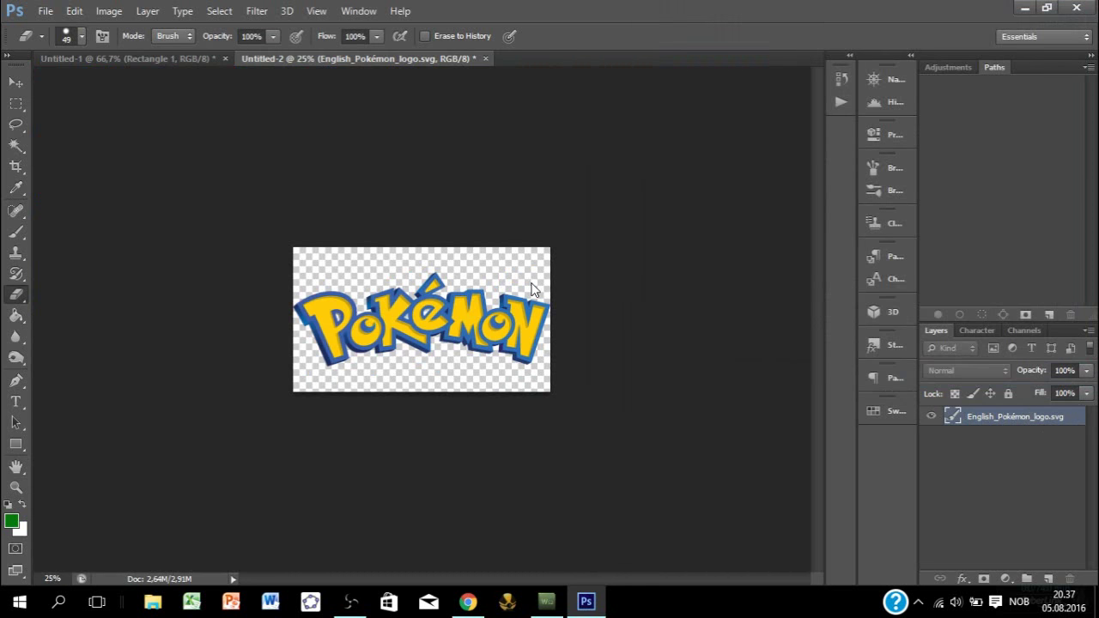
pyautogui.scroll(2, 515, 289)
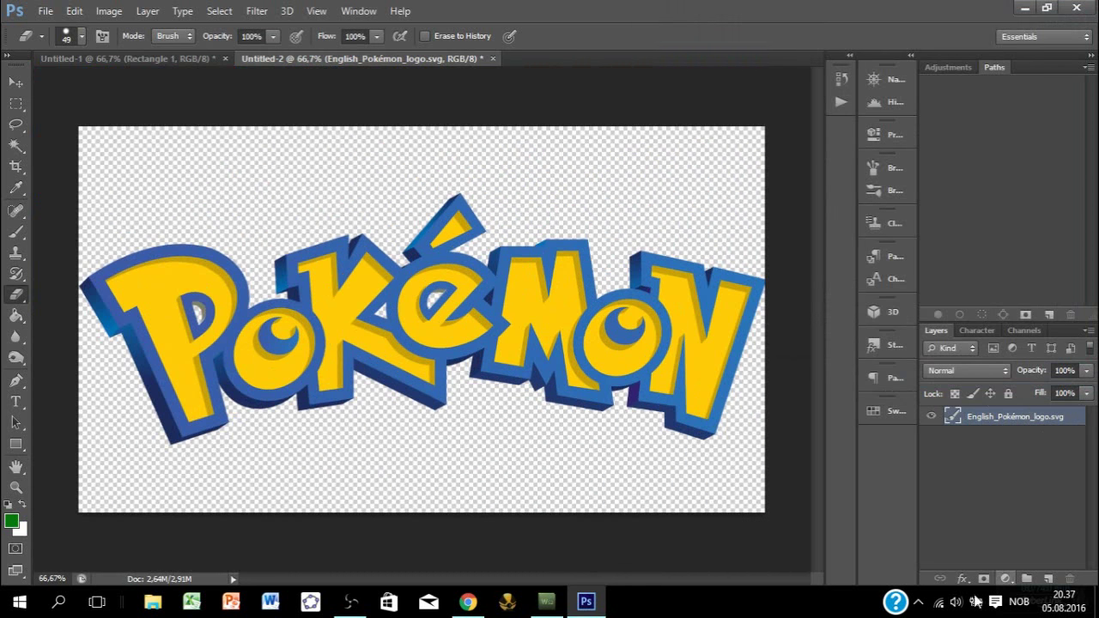
# Step: Try a Black & White adjustment layer over the Pokémon logo and delete it again
pyautogui.click(1006, 578)
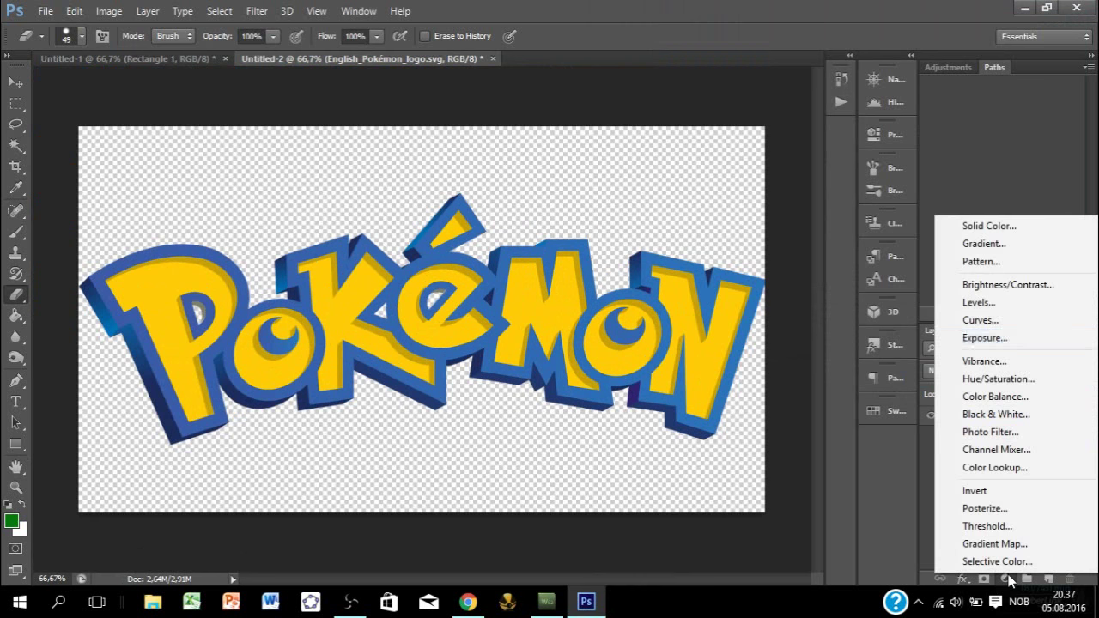
pyautogui.click(1007, 415)
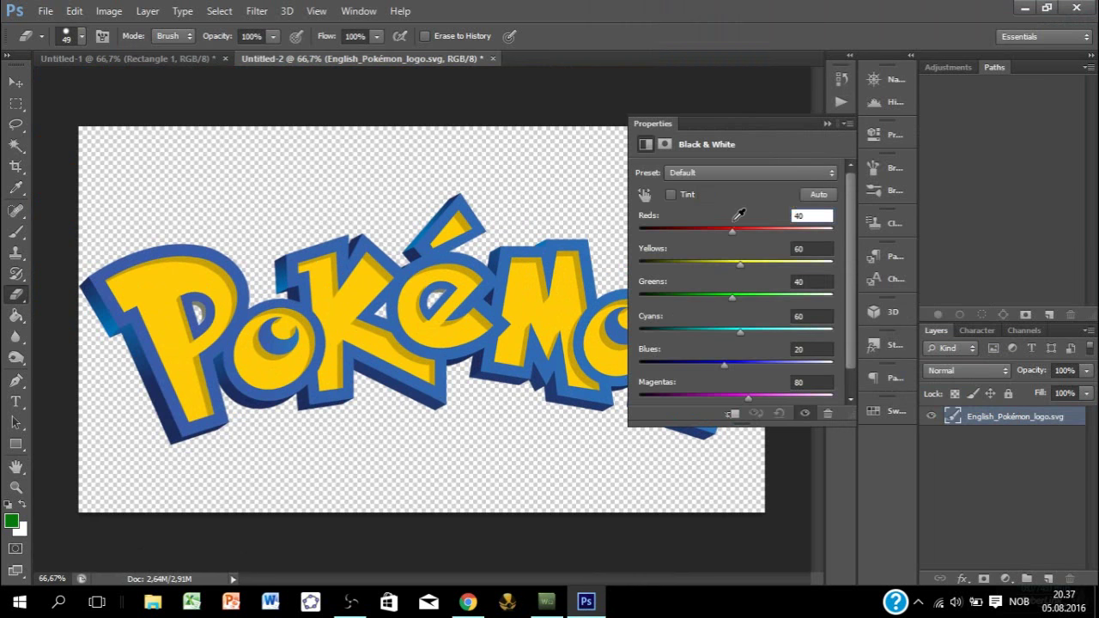
pyautogui.click(931, 415)
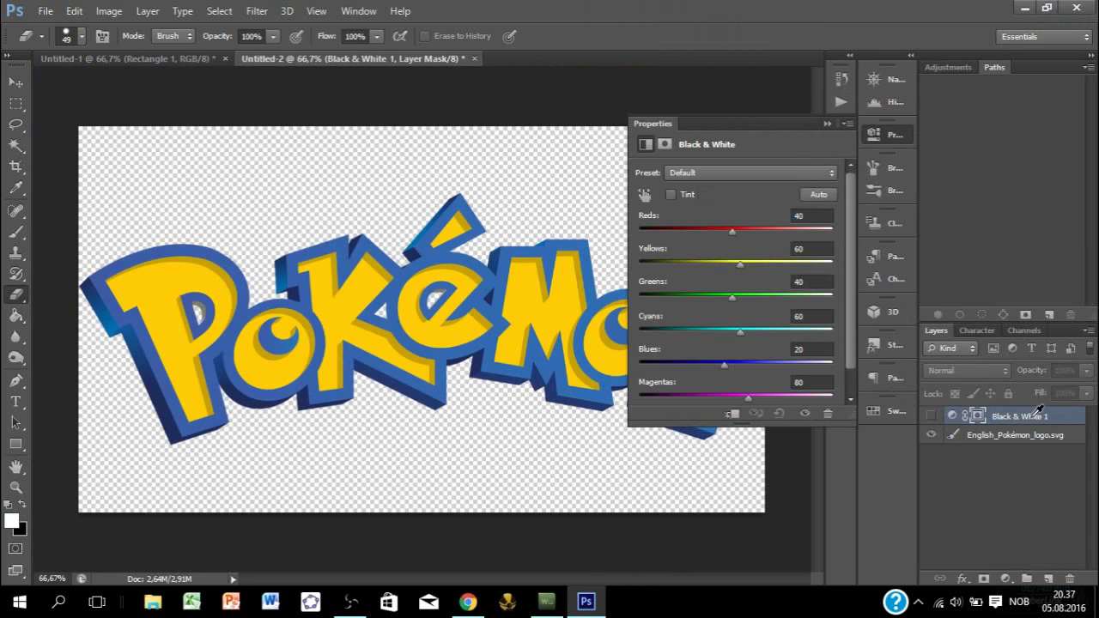
pyautogui.rightClick(1074, 422)
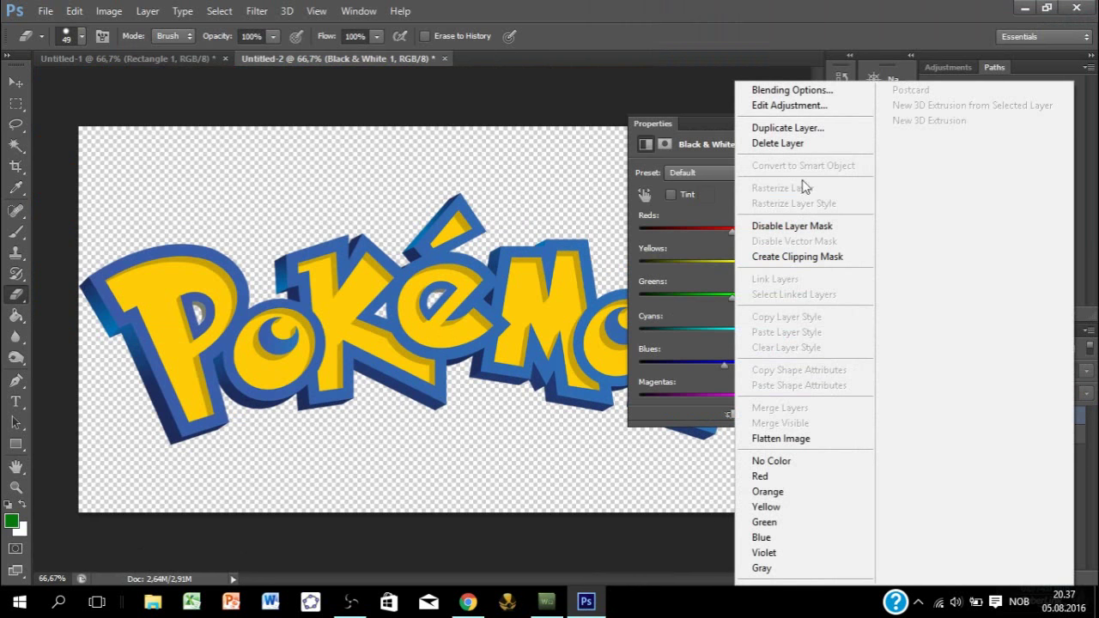
pyautogui.click(807, 143)
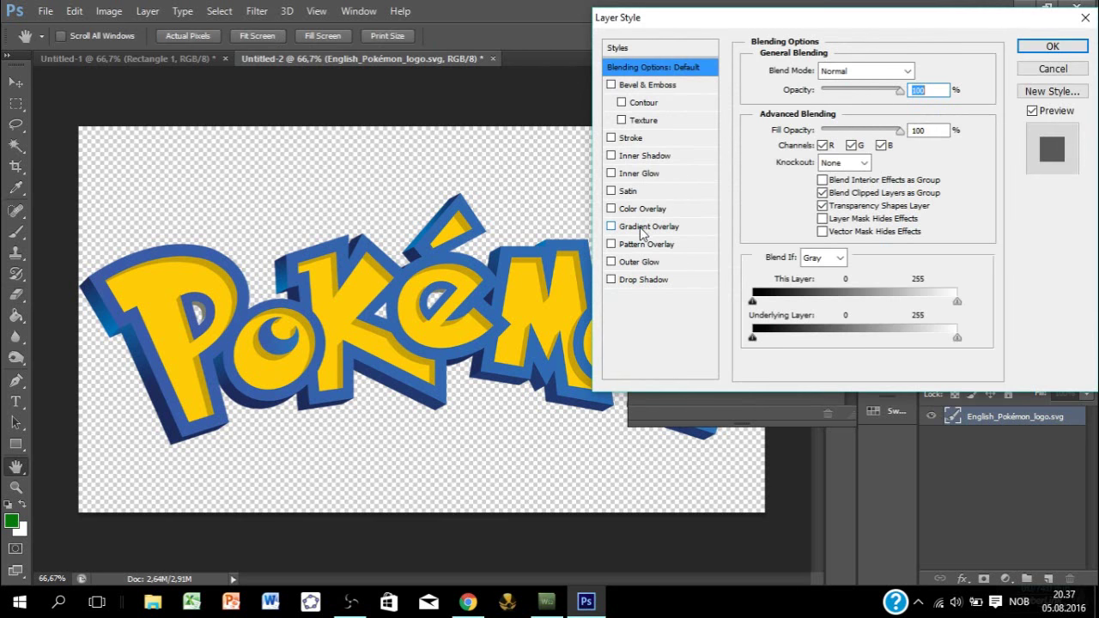
# Step: Apply a Gradient Overlay to the Pokémon logo using the bright blue-cyan-blue preset at reduced opacity
pyautogui.click(644, 226)
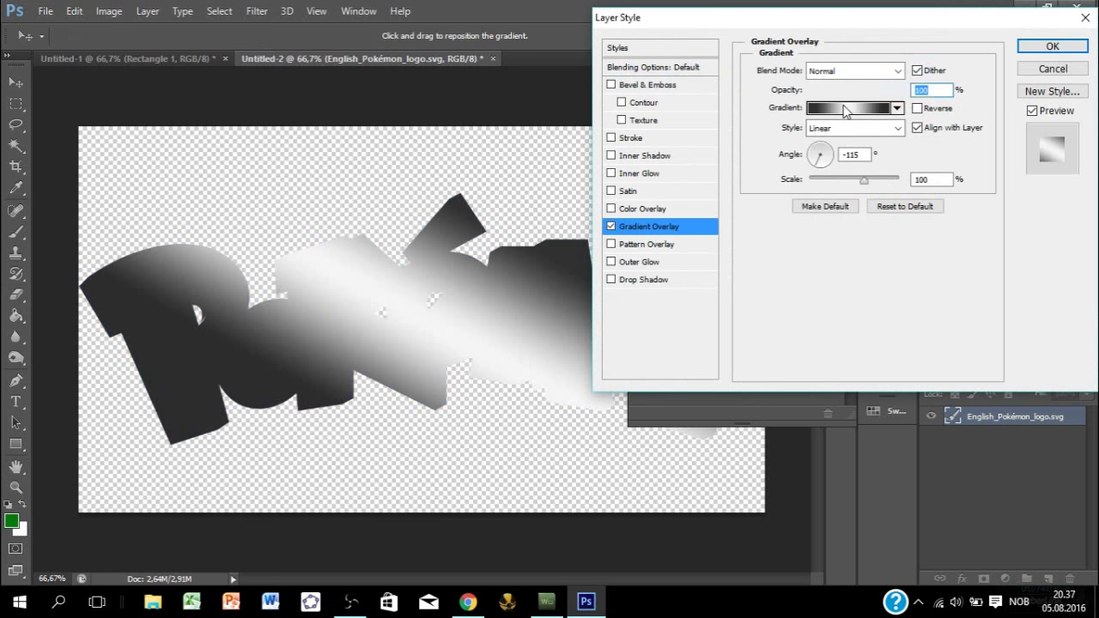
pyautogui.click(846, 108)
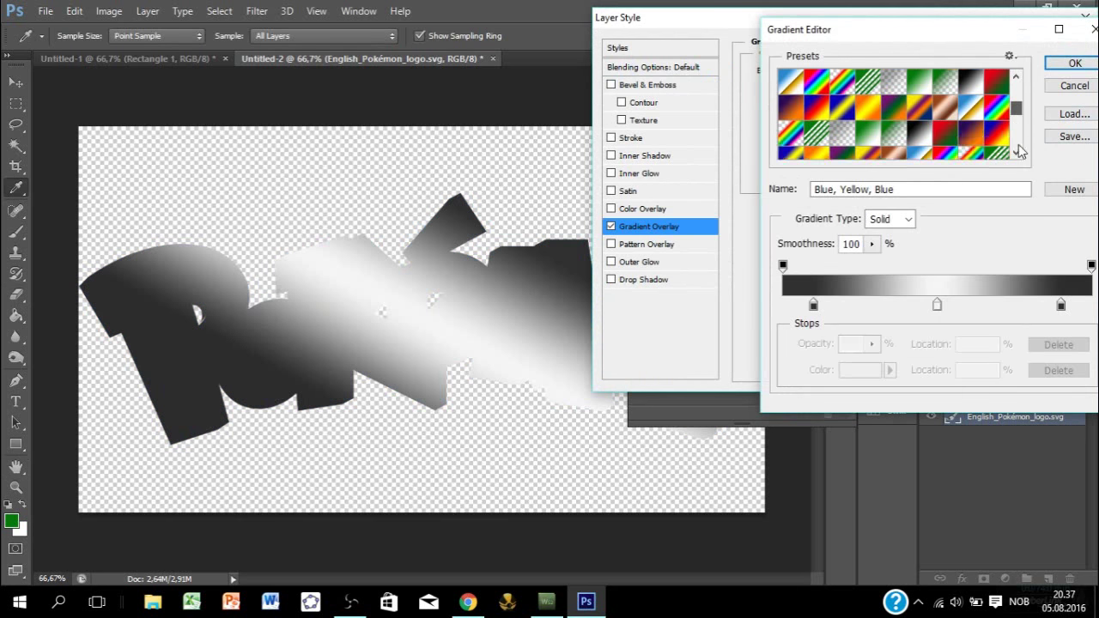
pyautogui.scroll(-3, 1018, 151)
pyautogui.click(945, 148)
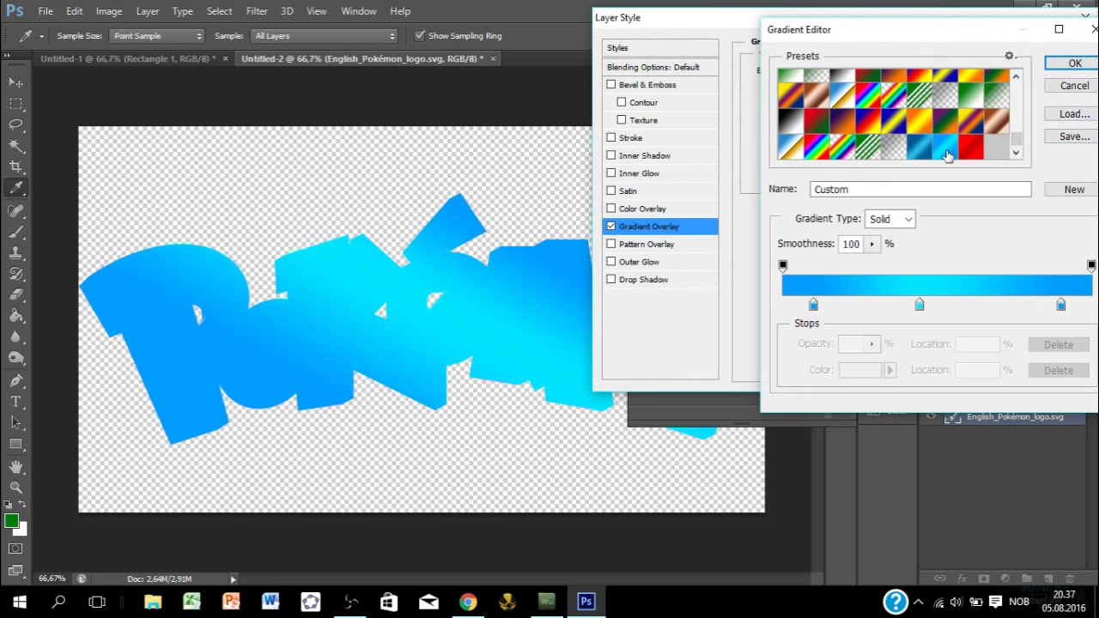
pyautogui.click(1072, 65)
pyautogui.moveTo(898, 89); pyautogui.dragTo(854, 90)
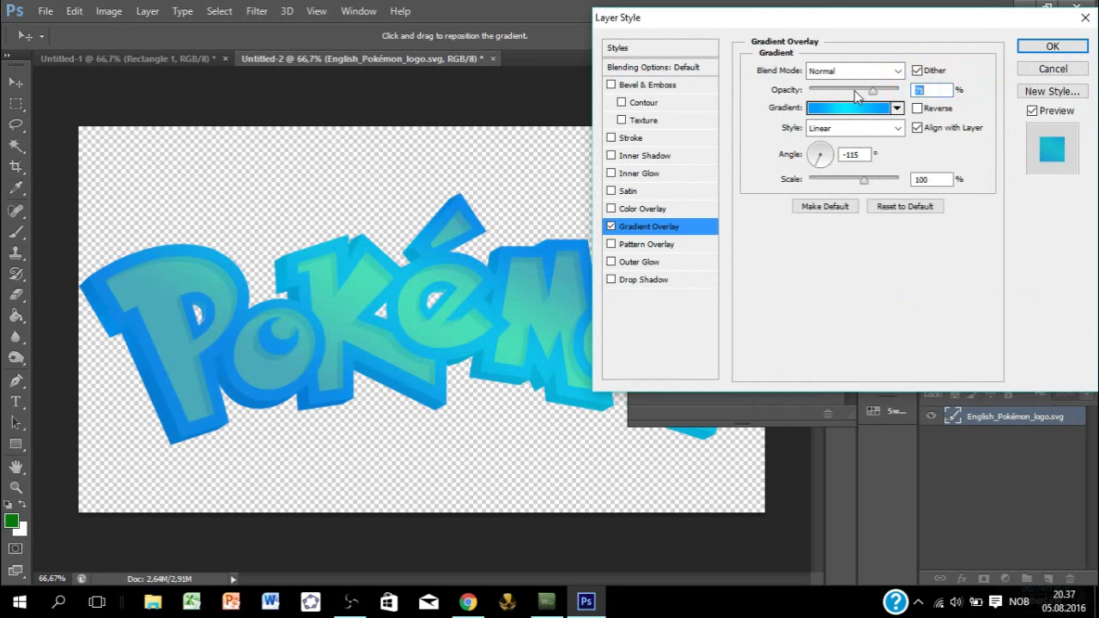
pyautogui.click(1052, 45)
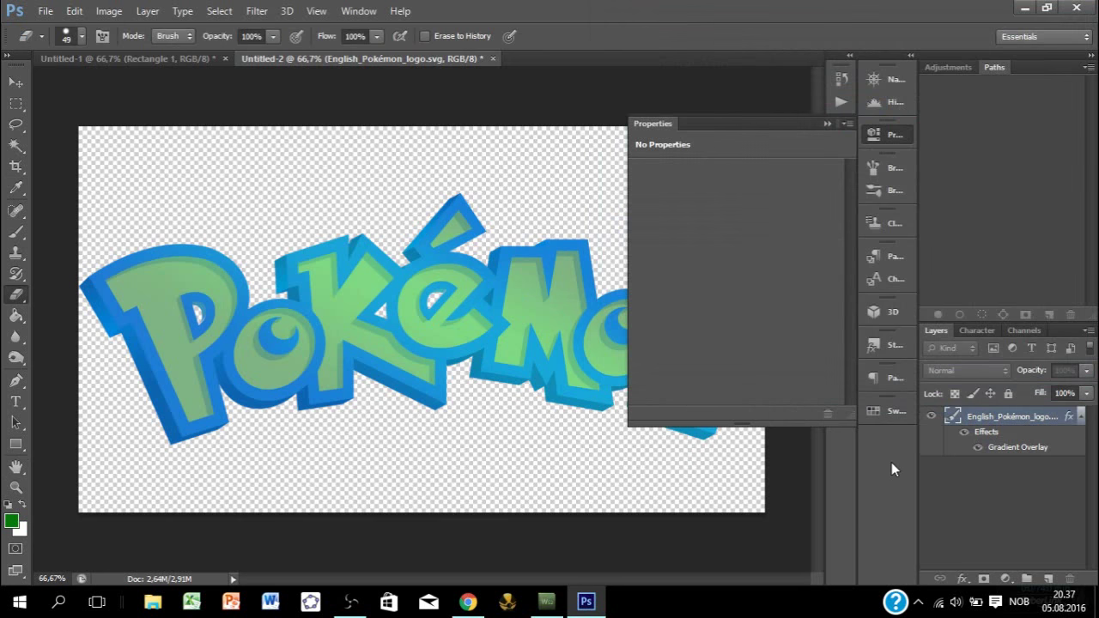
# Step: Add Bevel & Emboss with the Contour option at 50% range to the Pokémon logo layer
pyautogui.doubleClick(1049, 417)
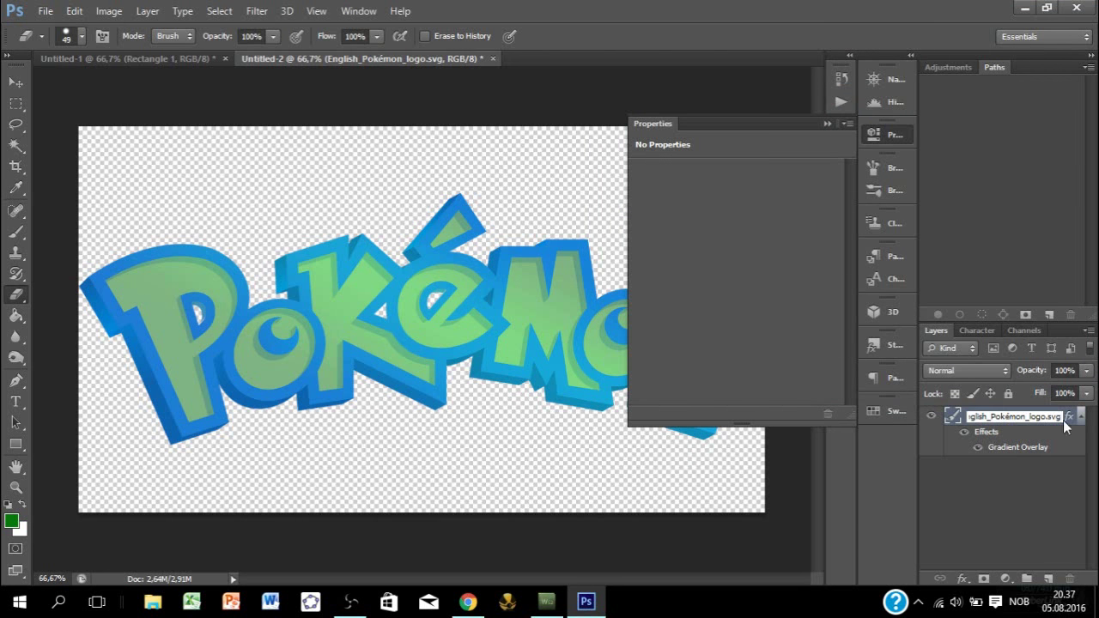
pyautogui.press('Return')
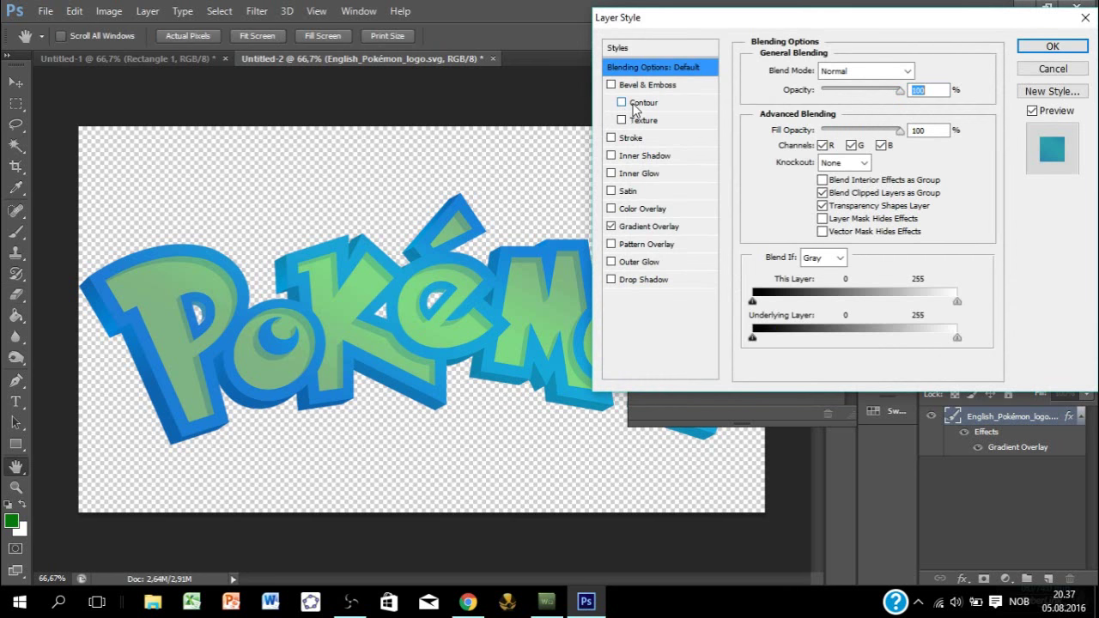
pyautogui.click(690, 103)
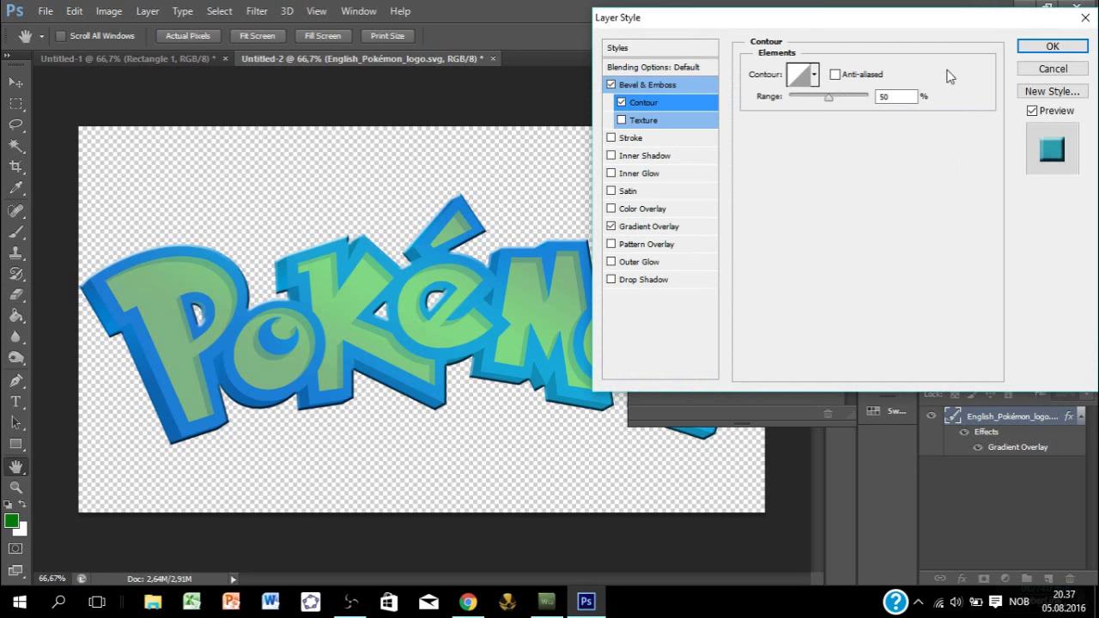
pyautogui.click(1051, 46)
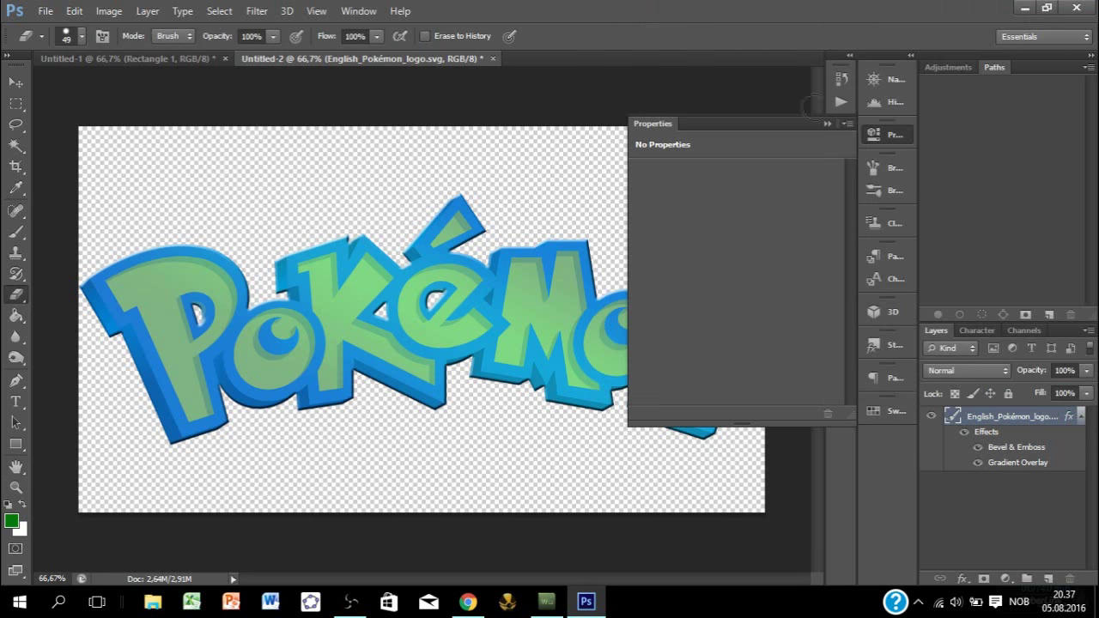
pyautogui.click(826, 125)
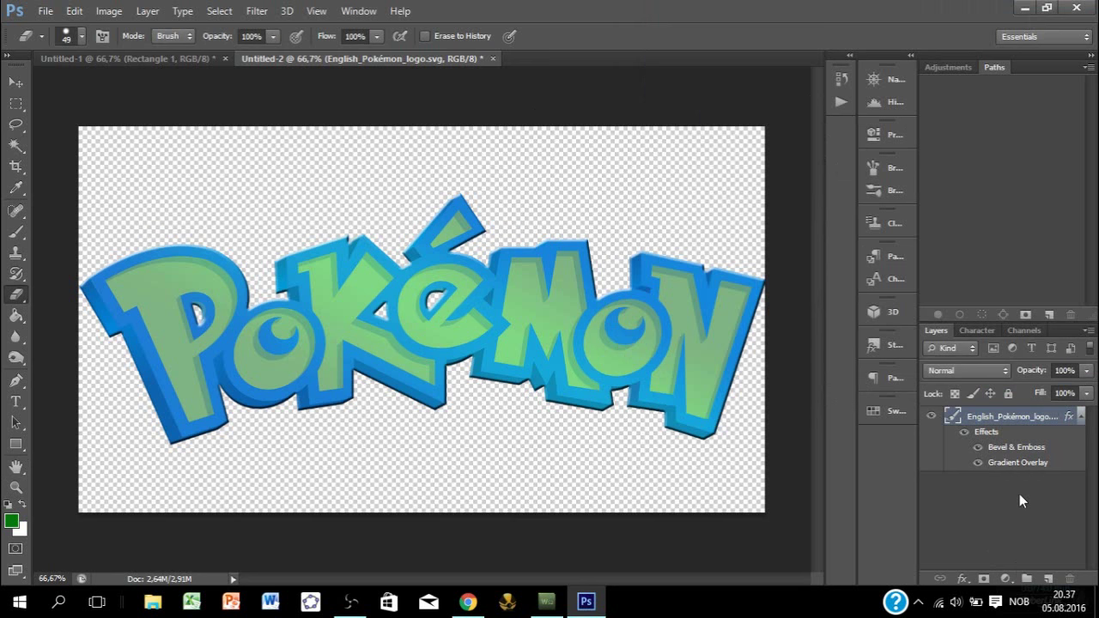
# Step: Add a Photo Filter adjustment layer above the logo with white (ffffff) as filter colour and 72% density
pyautogui.click(1005, 579)
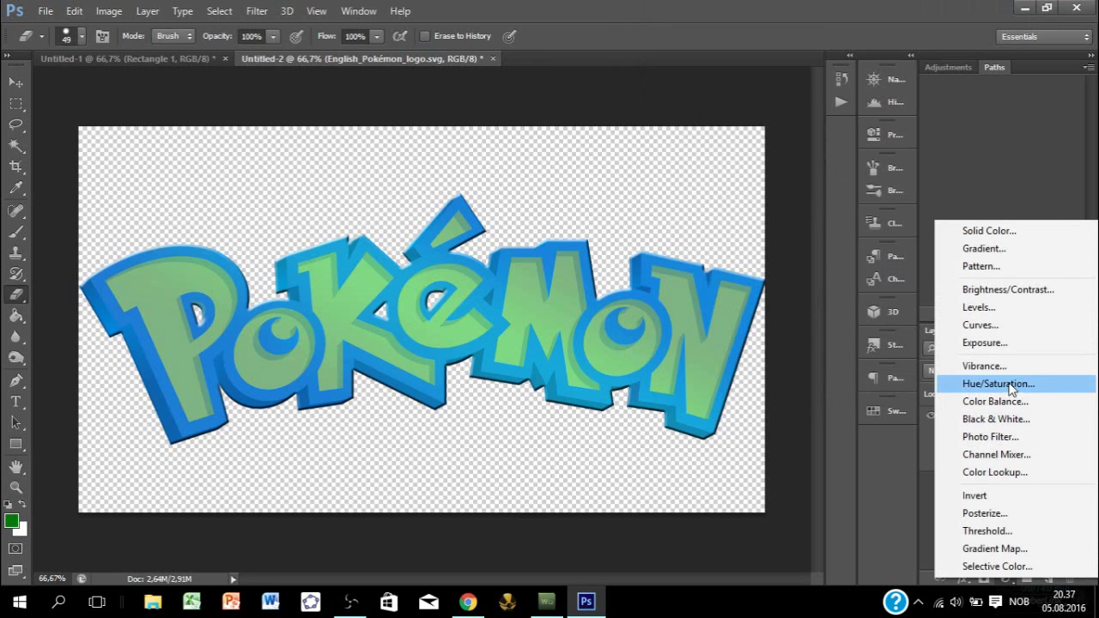
pyautogui.click(1010, 435)
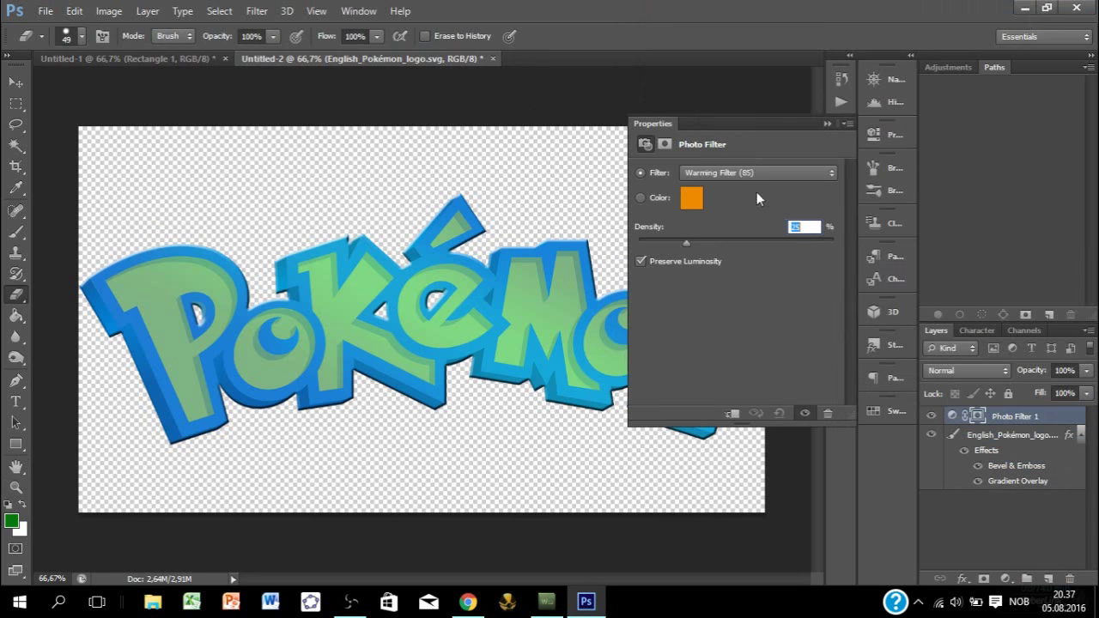
pyautogui.moveTo(686, 243); pyautogui.dragTo(702, 244)
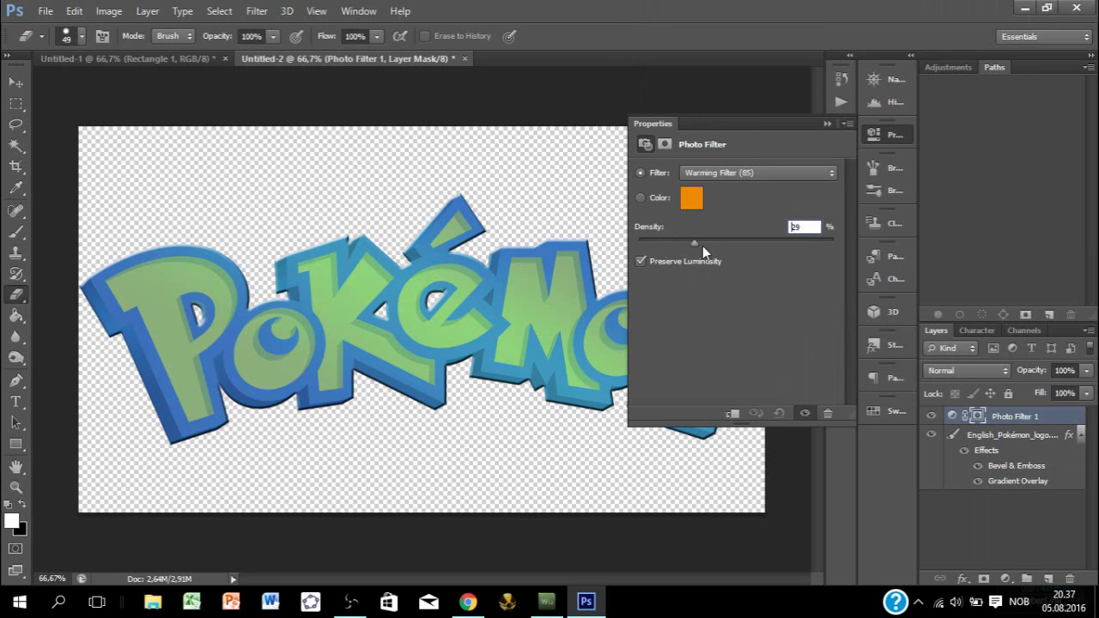
pyautogui.click(691, 198)
pyautogui.click(541, 206)
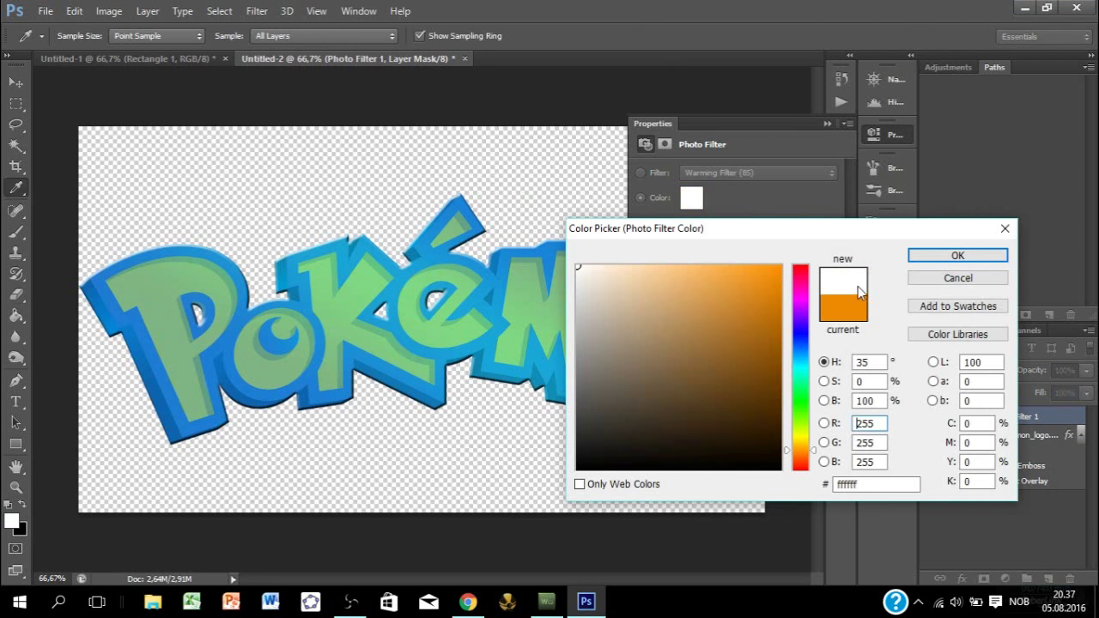
pyautogui.click(971, 252)
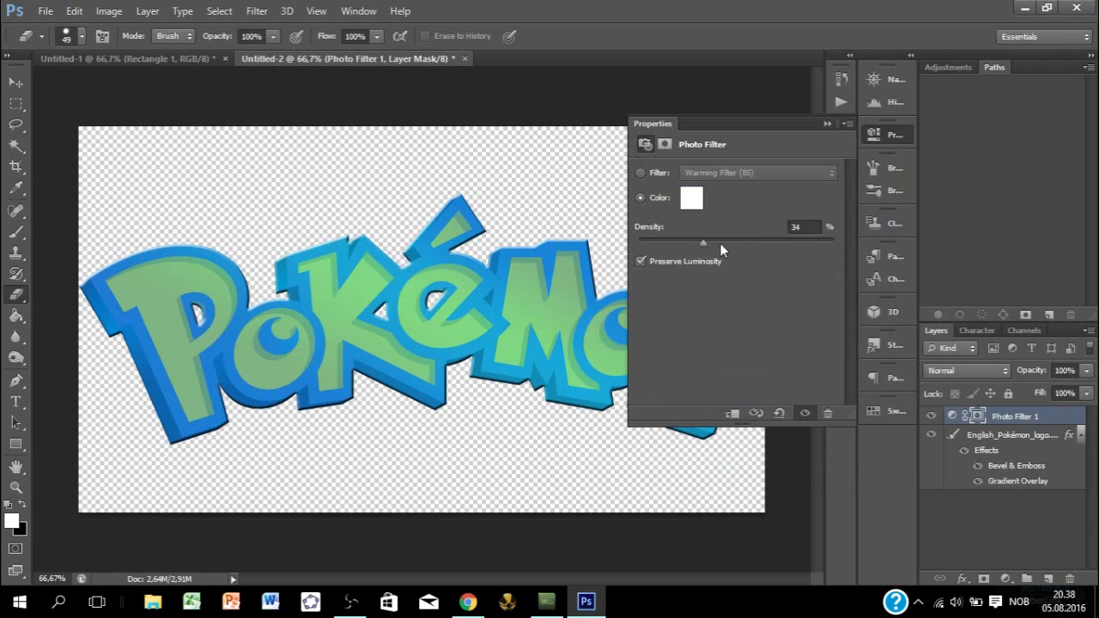
pyautogui.click(720, 243)
pyautogui.moveTo(731, 246); pyautogui.dragTo(779, 245)
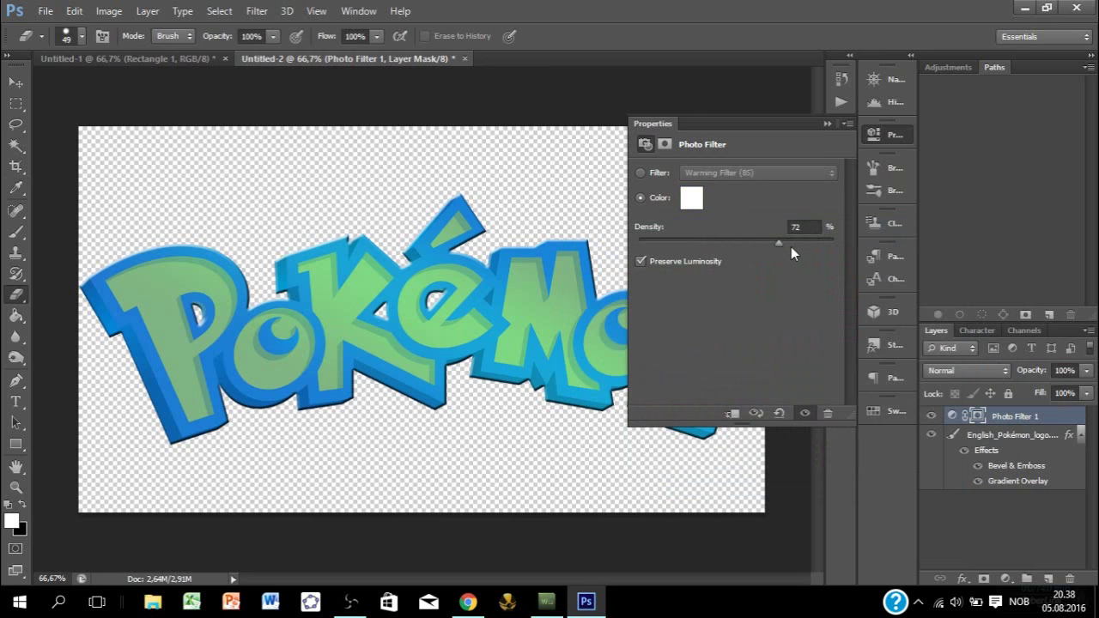
pyautogui.click(826, 125)
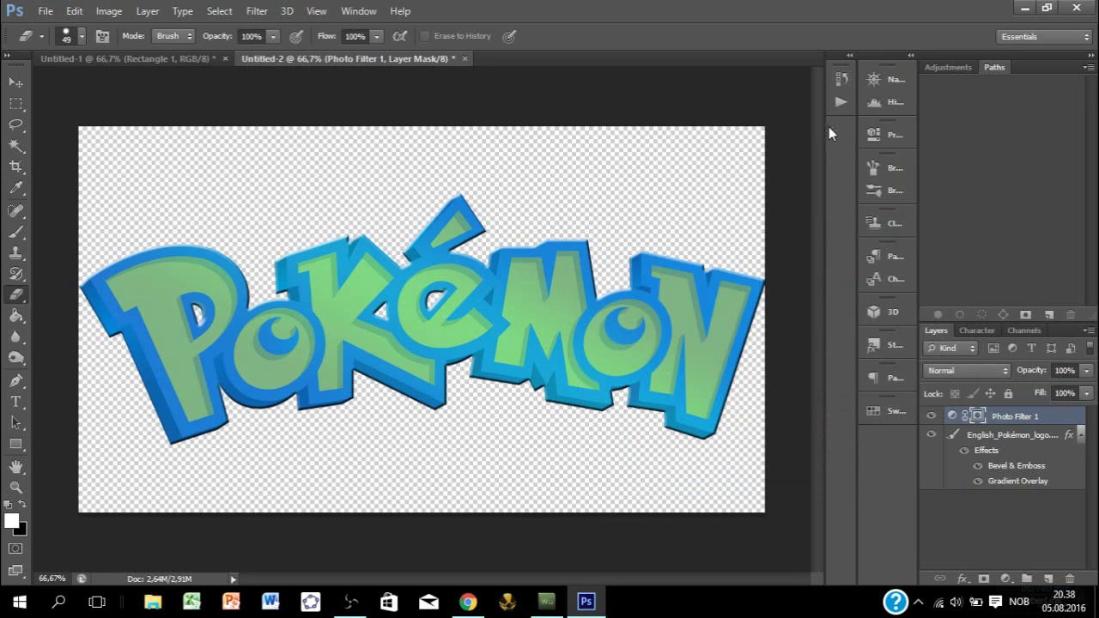
# Step: Add a Color Balance adjustment layer with midtones at Cyan-Red -100, Magenta-Green +53 and Yellow-Blue +100
pyautogui.click(1005, 579)
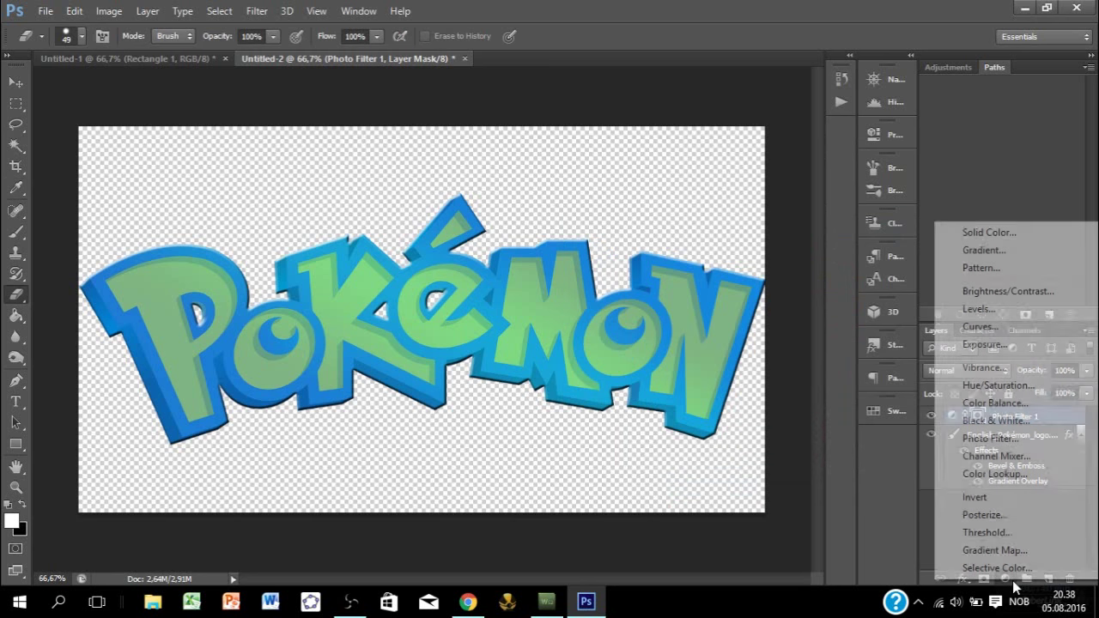
pyautogui.click(1024, 405)
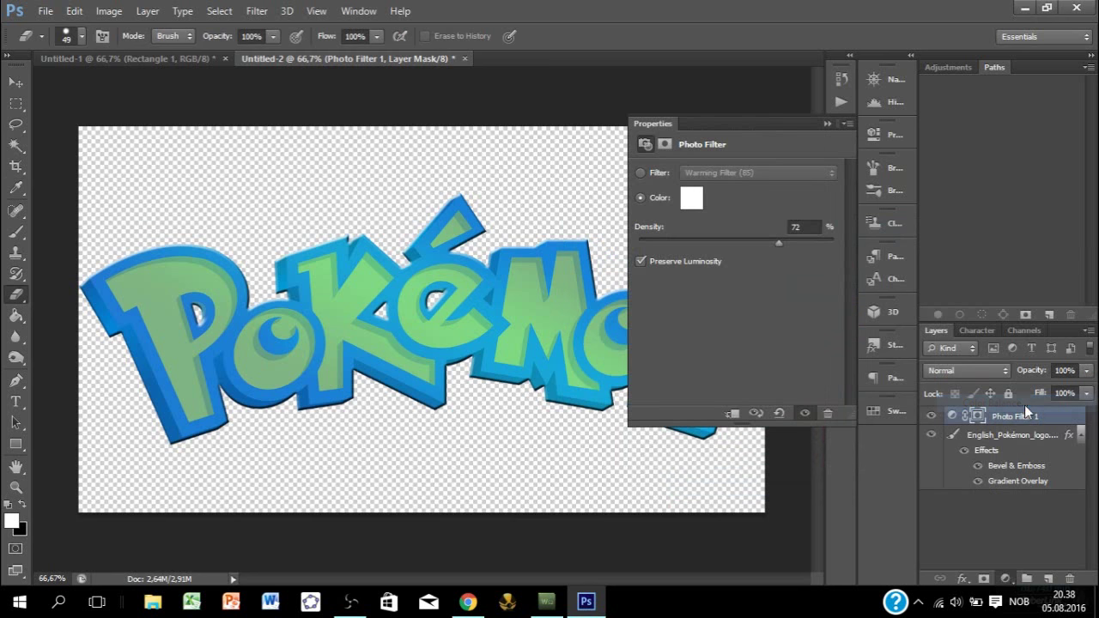
pyautogui.moveTo(711, 266); pyautogui.dragTo(783, 265)
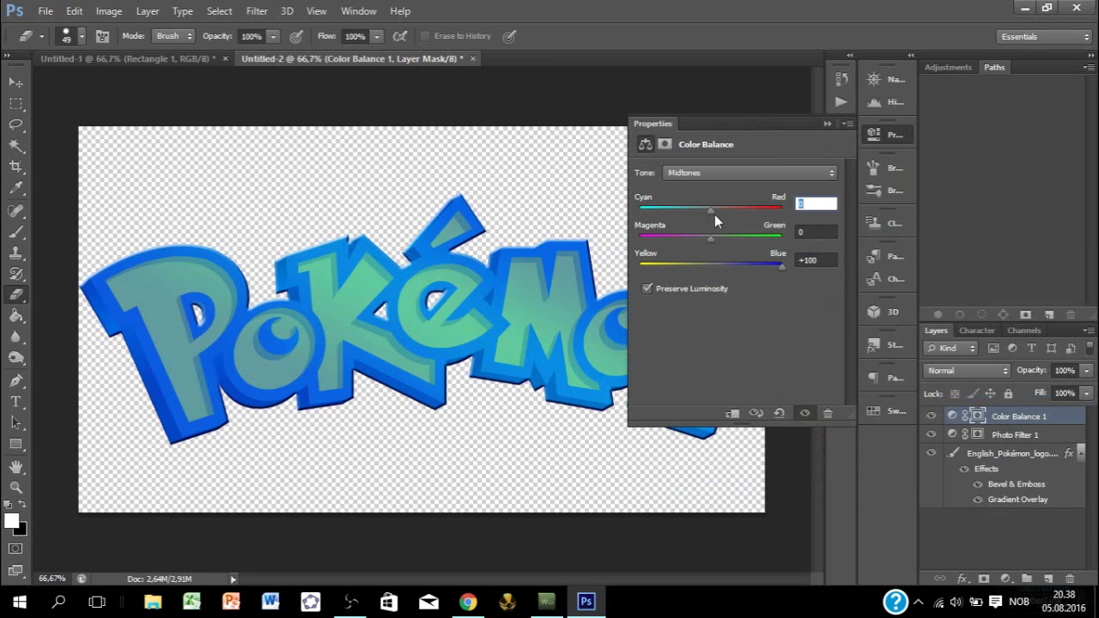
pyautogui.moveTo(714, 214); pyautogui.dragTo(623, 221)
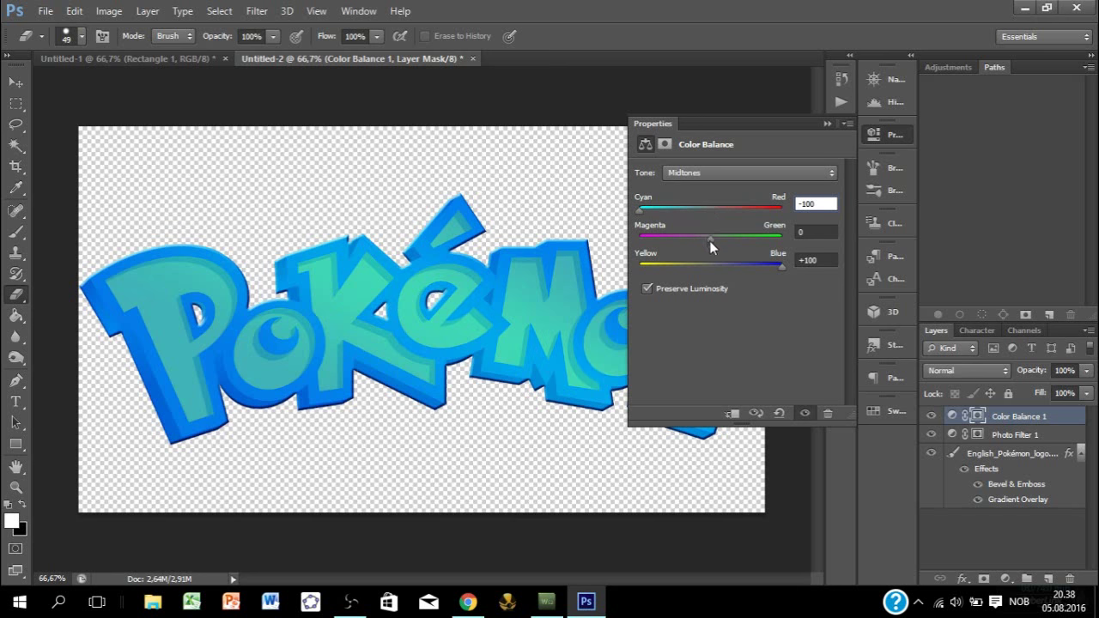
pyautogui.moveTo(709, 241); pyautogui.dragTo(747, 241)
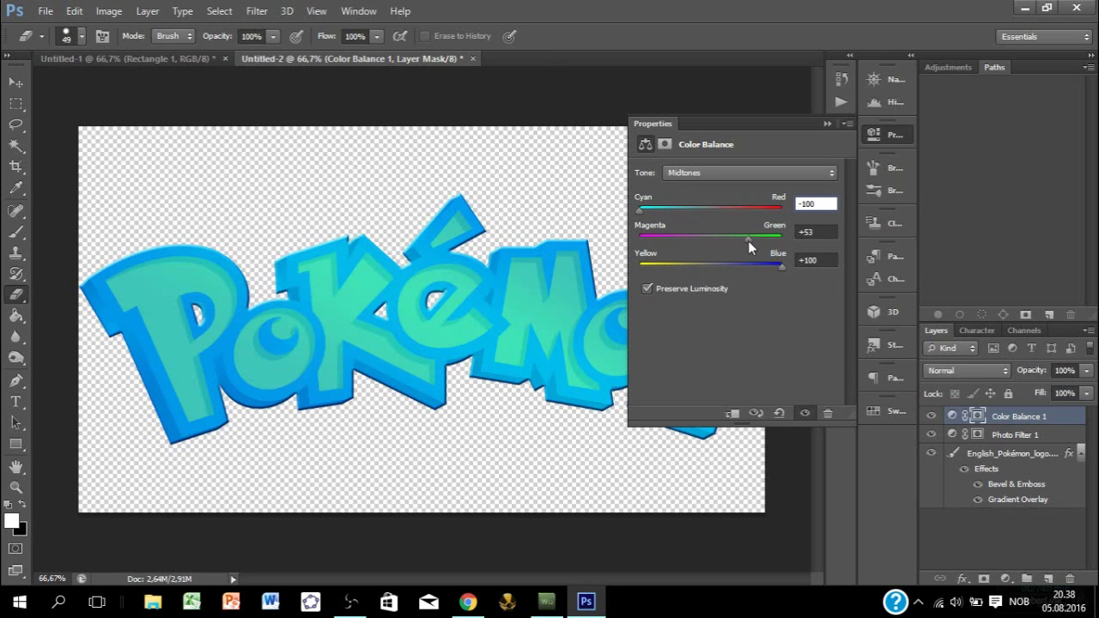
pyautogui.click(828, 123)
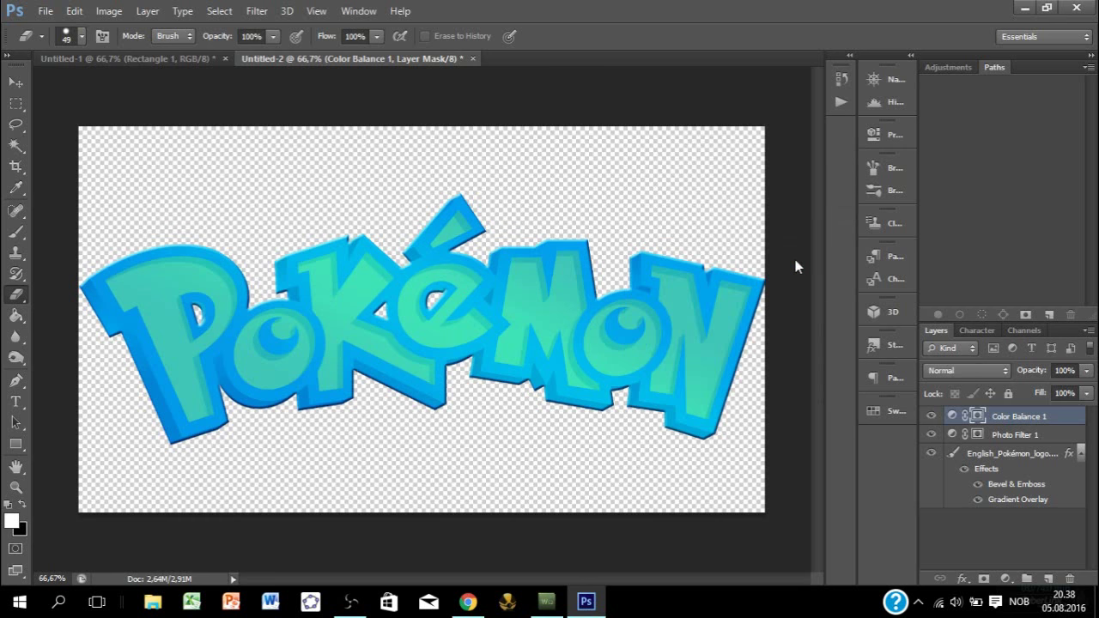
# Step: Save a copy of the recoloured logo as a PNG named 1245 in the Bilder folder
pyautogui.hotkey('ctrl', 'shift', 's')
pyautogui.write('logo')
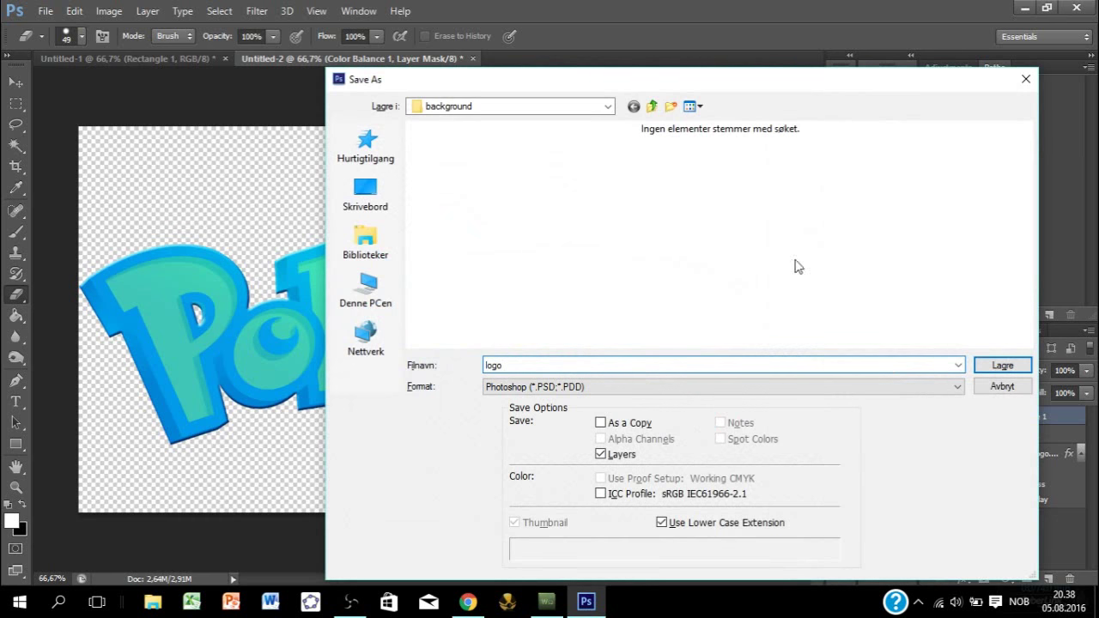
pyautogui.click(599, 388)
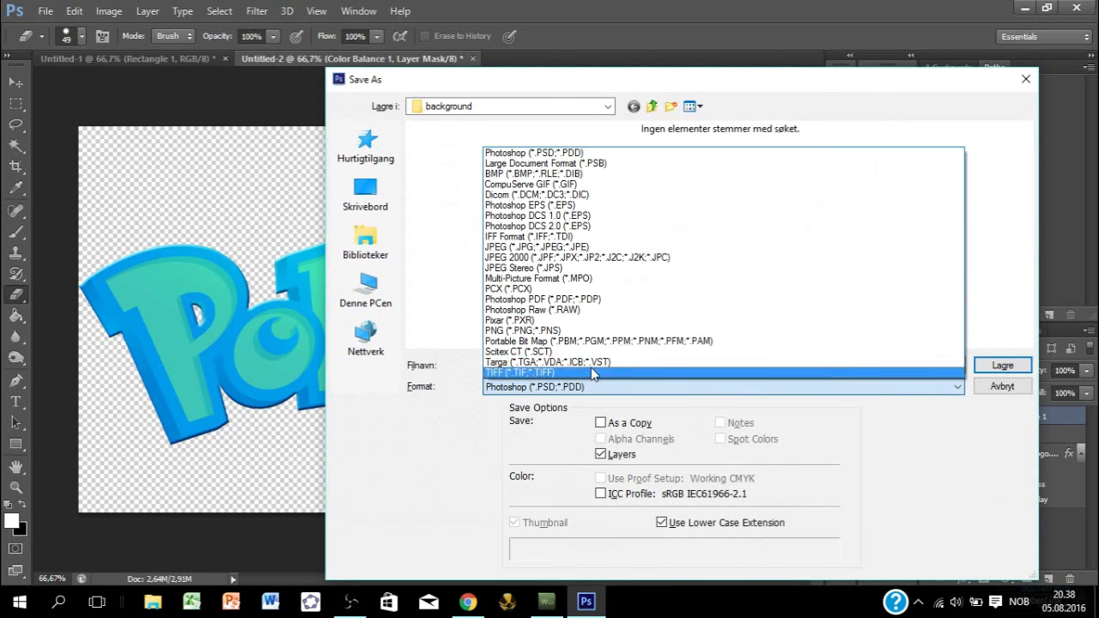
pyautogui.click(569, 330)
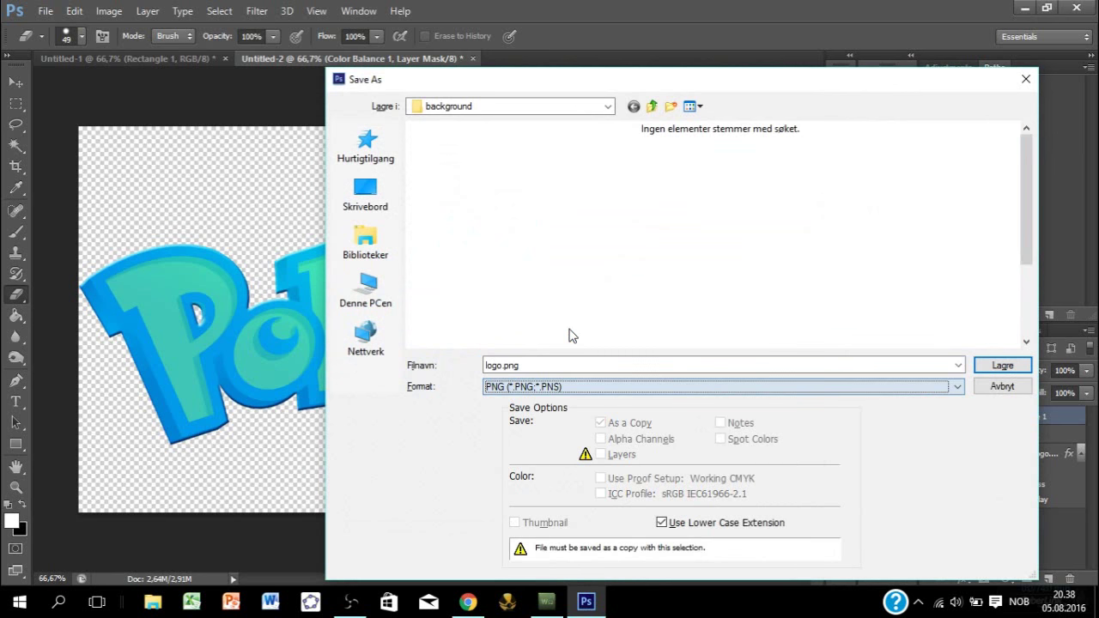
pyautogui.click(558, 110)
pyautogui.click(455, 279)
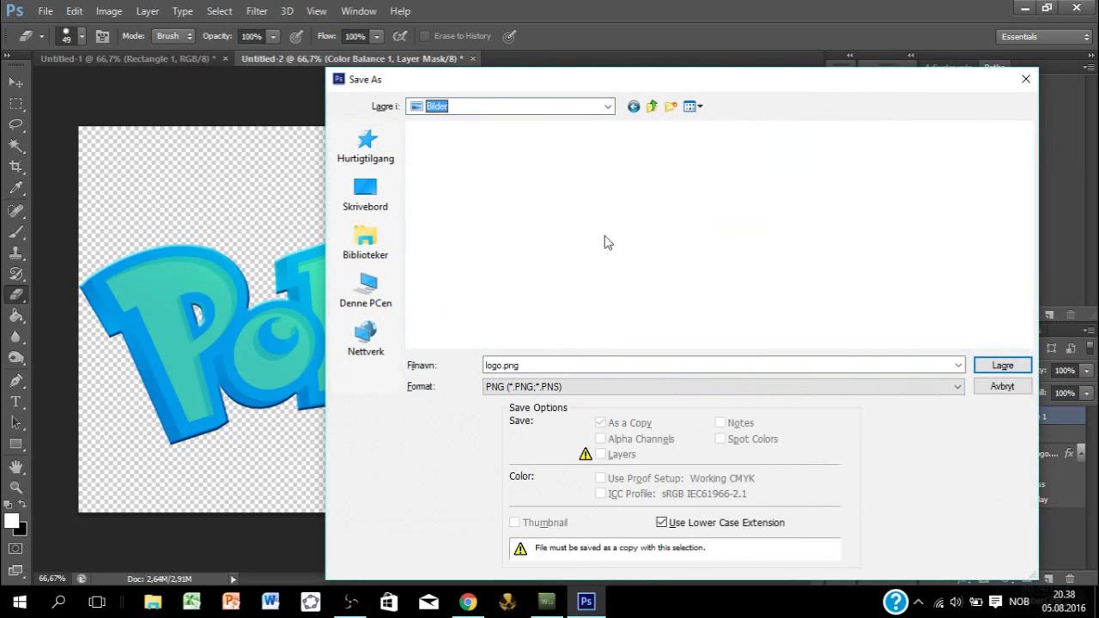
pyautogui.moveTo(1027, 163); pyautogui.dragTo(1030, 190)
pyautogui.moveTo(1030, 175); pyautogui.dragTo(1029, 168)
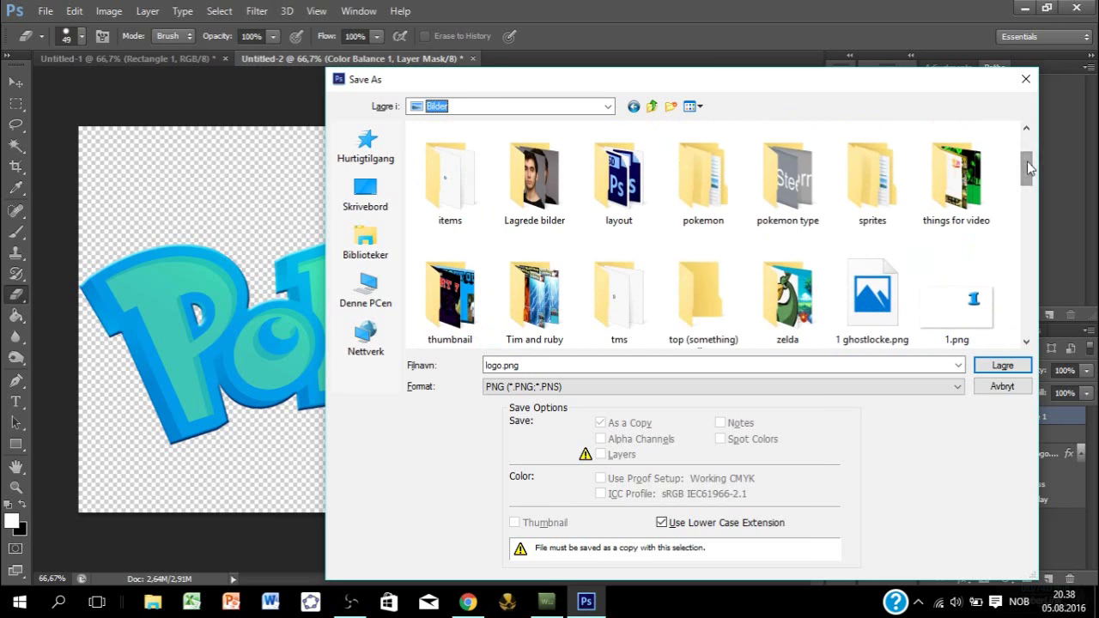
pyautogui.scroll(-3, 858, 258)
pyautogui.click(686, 361)
pyautogui.write('1245')
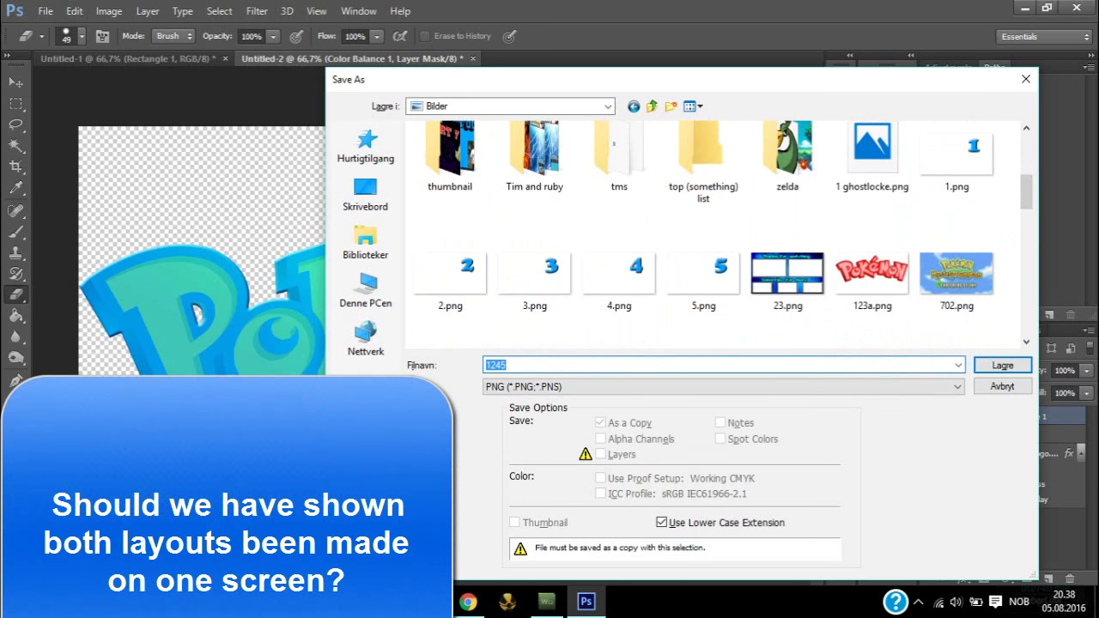
pyautogui.press('Return')
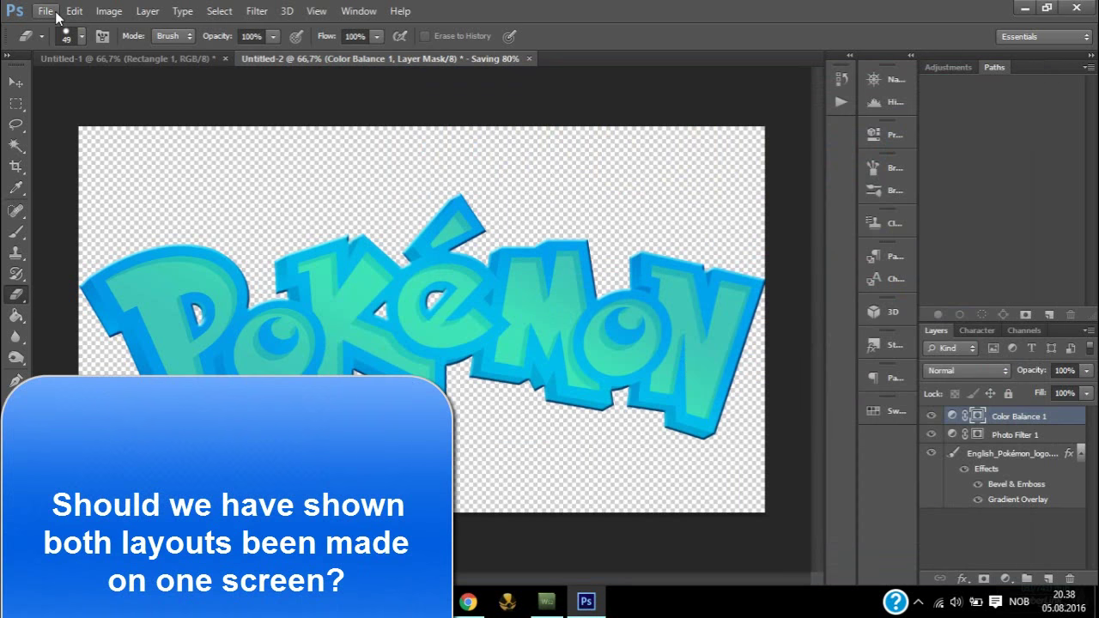
# Step: Place the 1245 logo image from the Bilder folder in the Untitled-1 document at its default size
pyautogui.click(127, 60)
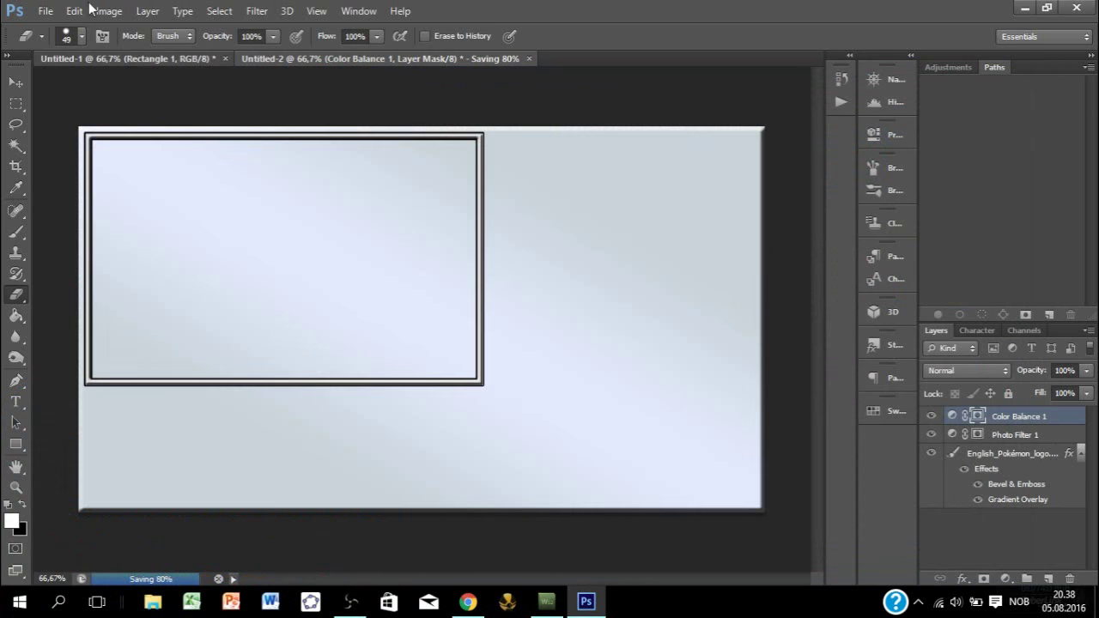
pyautogui.click(46, 10)
pyautogui.click(138, 270)
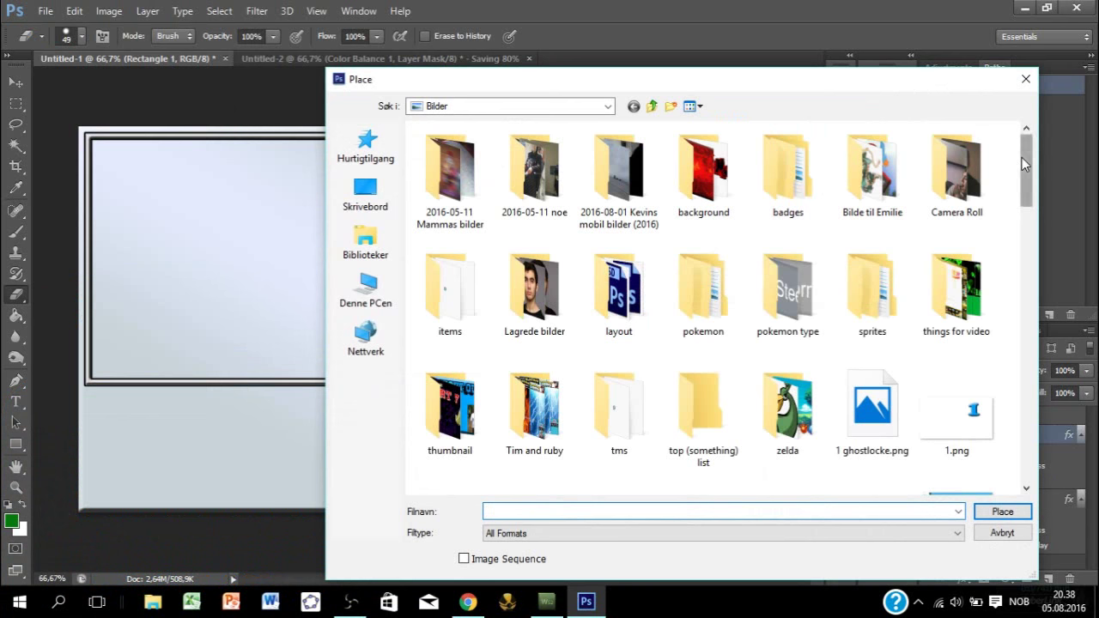
pyautogui.moveTo(1021, 157); pyautogui.dragTo(1021, 377)
pyautogui.doubleClick(548, 287)
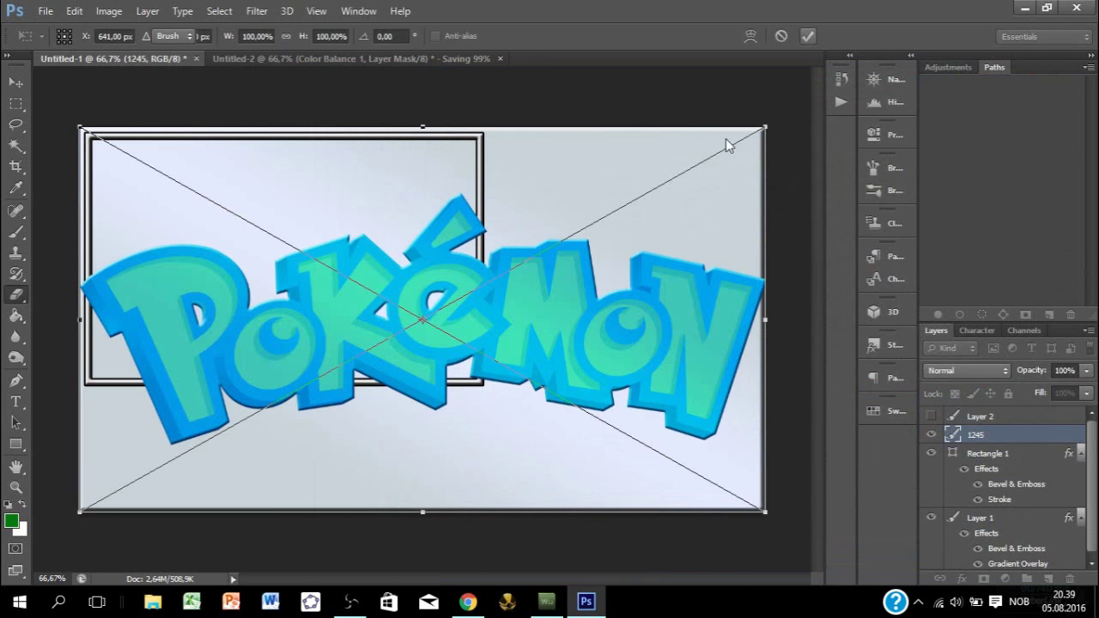
pyautogui.press('Return')
# Step: Scale the placed logo to about 44.5% width and 26.5% height and position it over the frame's lower edge
pyautogui.hotkey('ctrl', 't')
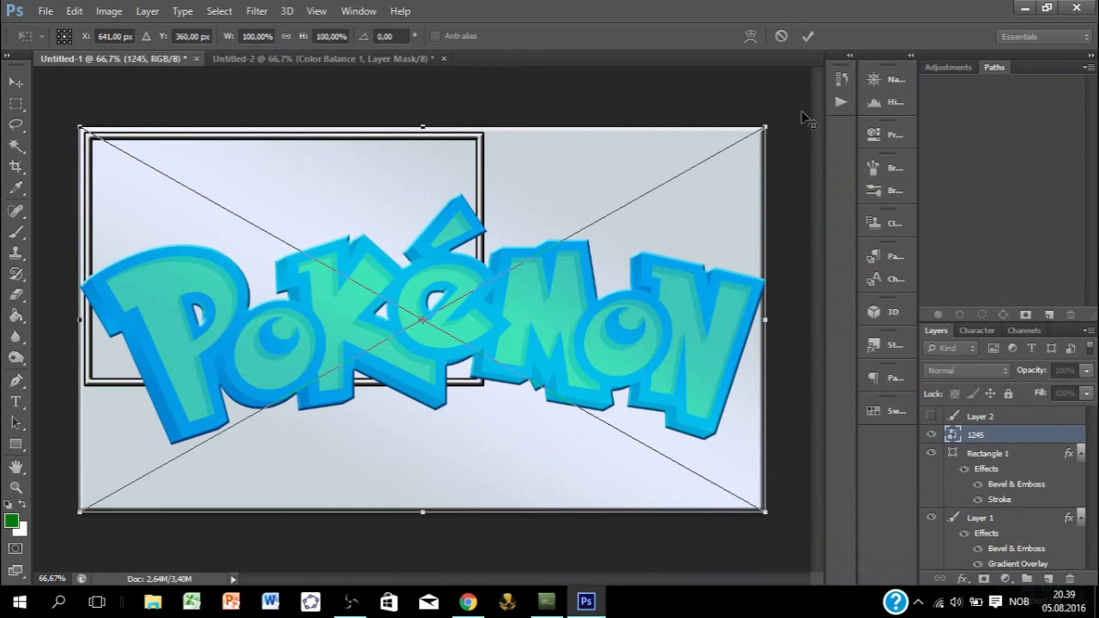
pyautogui.moveTo(765, 127); pyautogui.dragTo(413, 455)
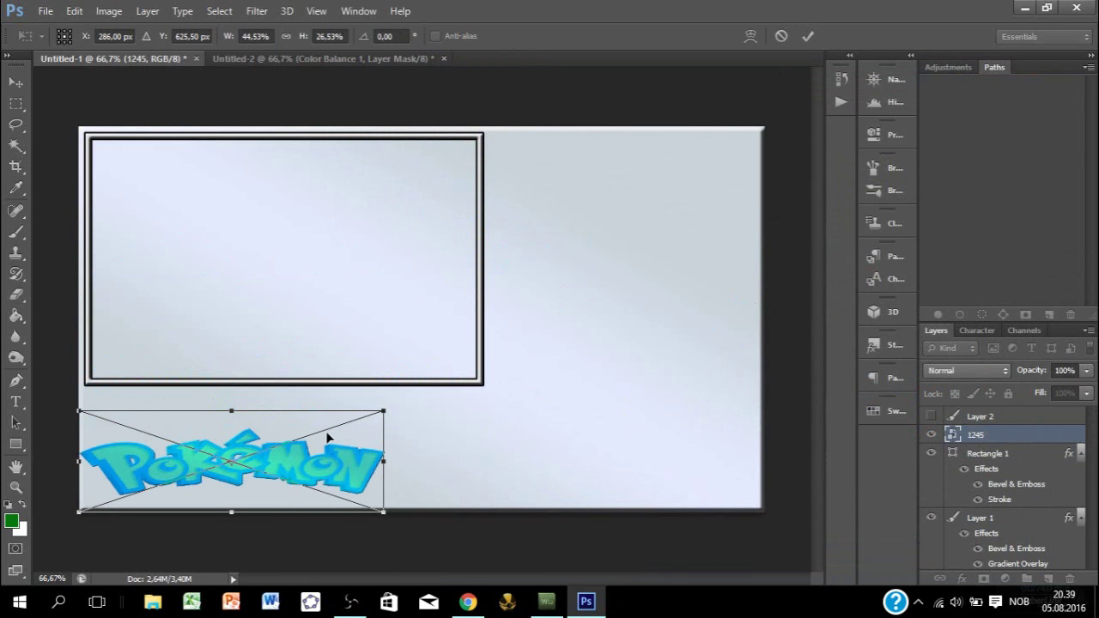
pyautogui.moveTo(327, 438); pyautogui.dragTo(371, 378)
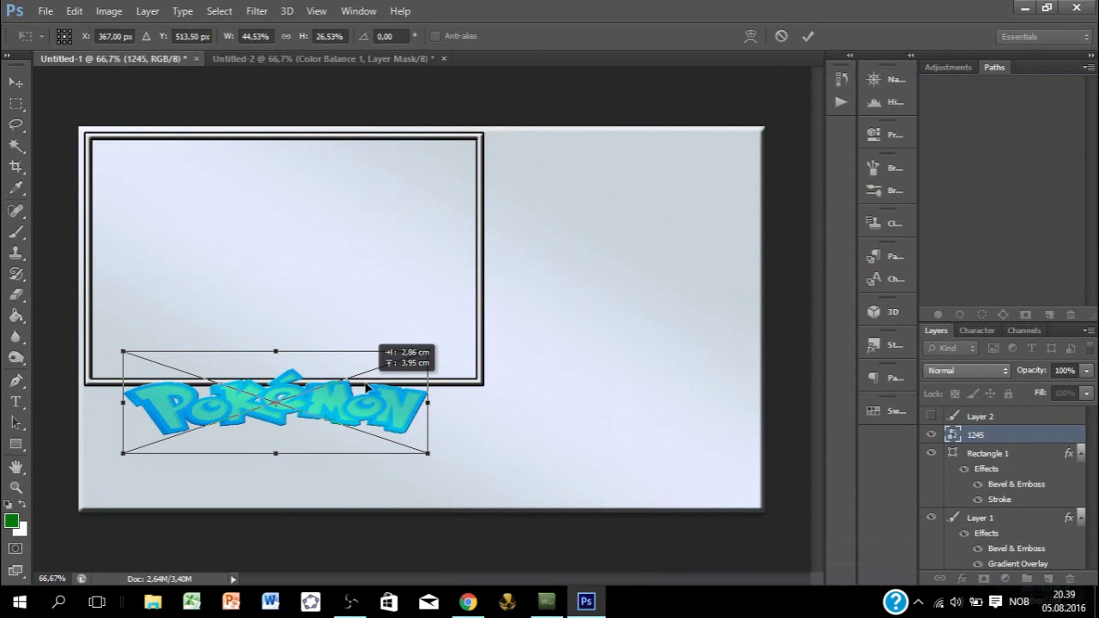
pyautogui.click(805, 37)
pyautogui.press('e')
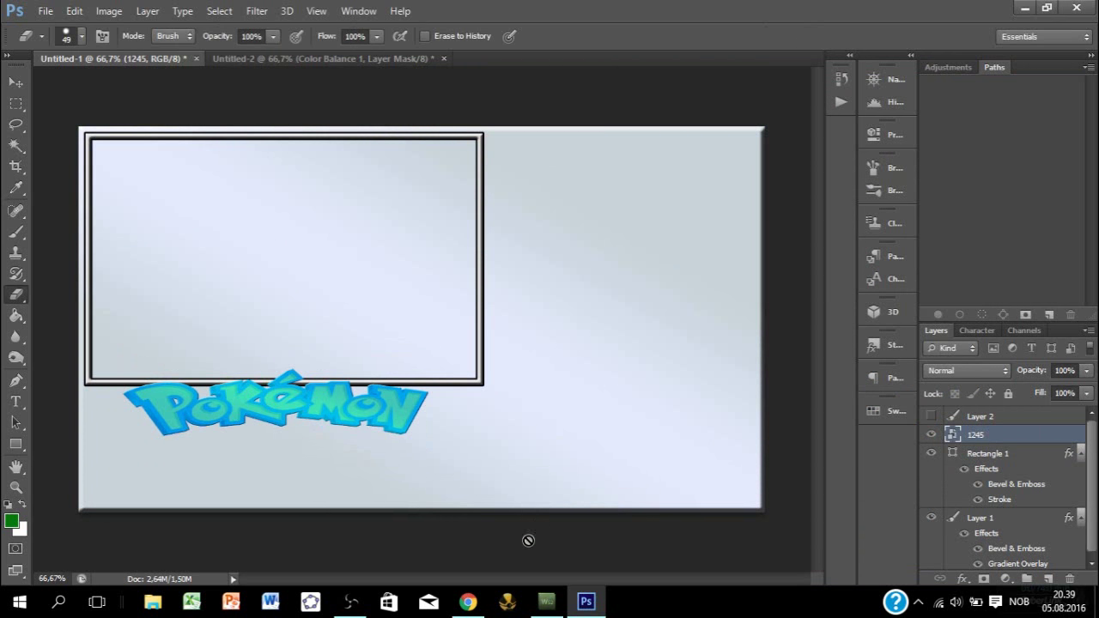
# Step: Switch to Chrome and replace the existing Google image search with one for Lugia
pyautogui.click(467, 602)
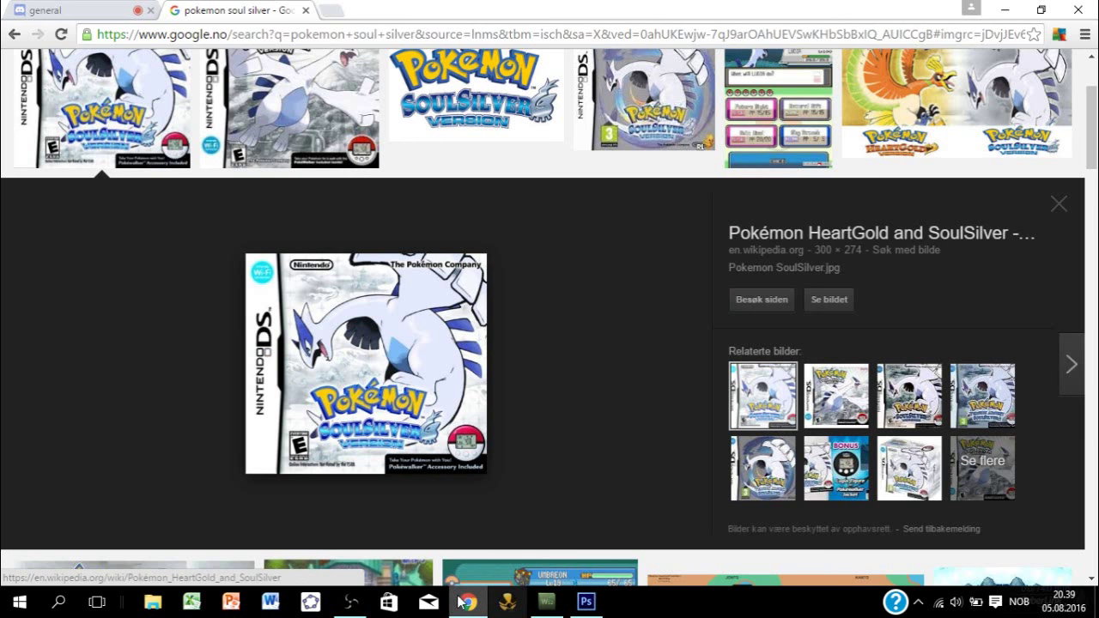
pyautogui.scroll(2, 389, 107)
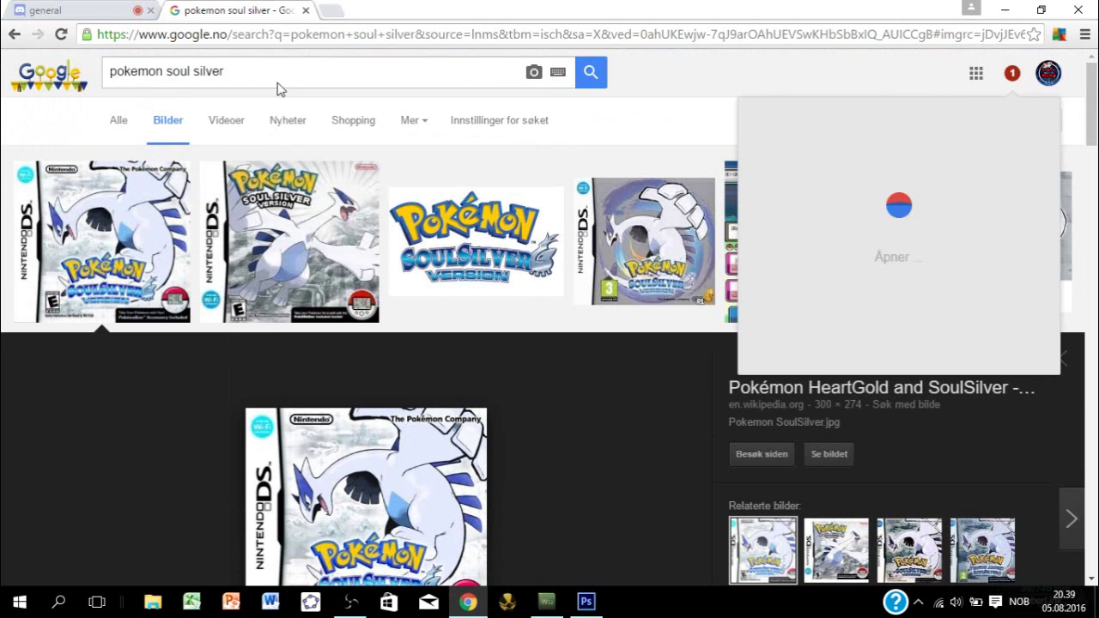
pyautogui.click(272, 76)
pyautogui.tripleClick(255, 72)
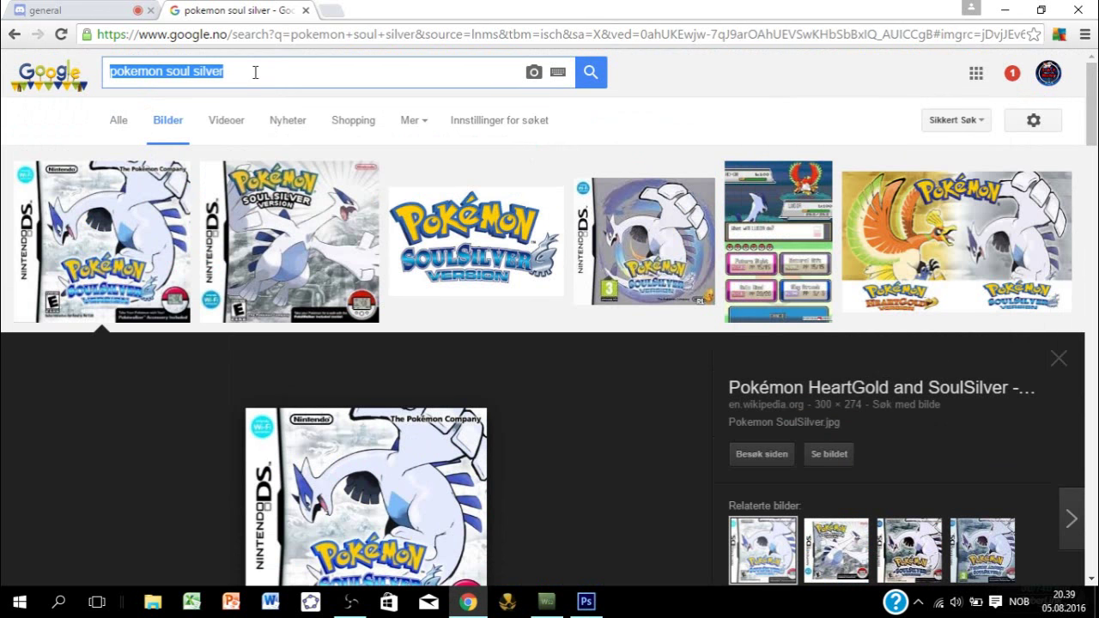
pyautogui.write('Lugia')
pyautogui.press('Return')
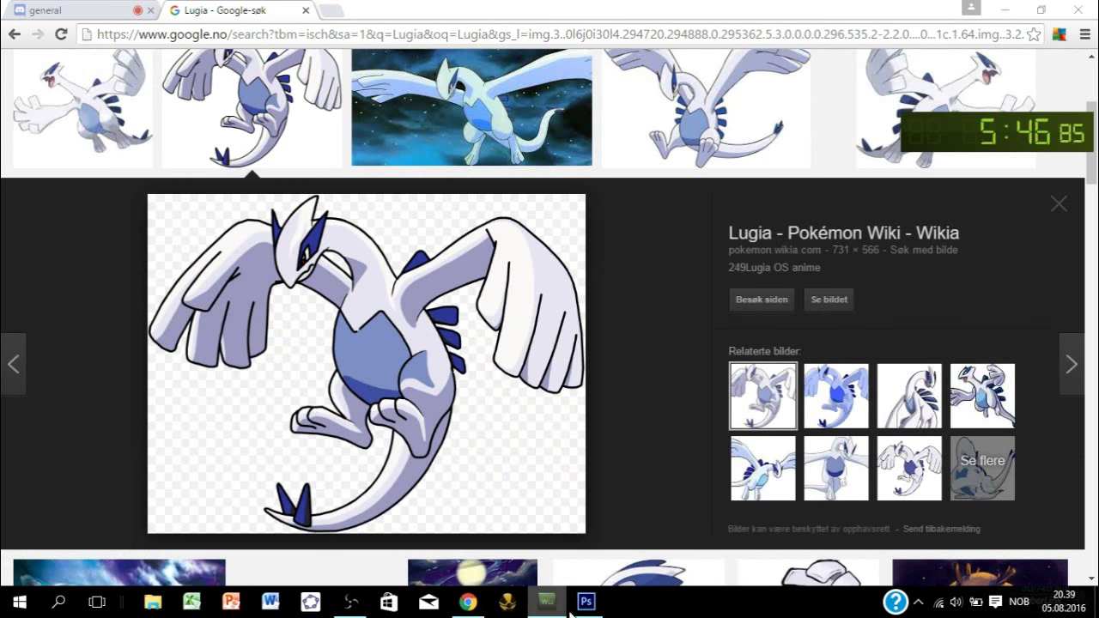
# Step: Switch to Photoshop, paste the copied 731 × 566 Lugia image, and select its black background with the Magic Wand
pyautogui.click(586, 603)
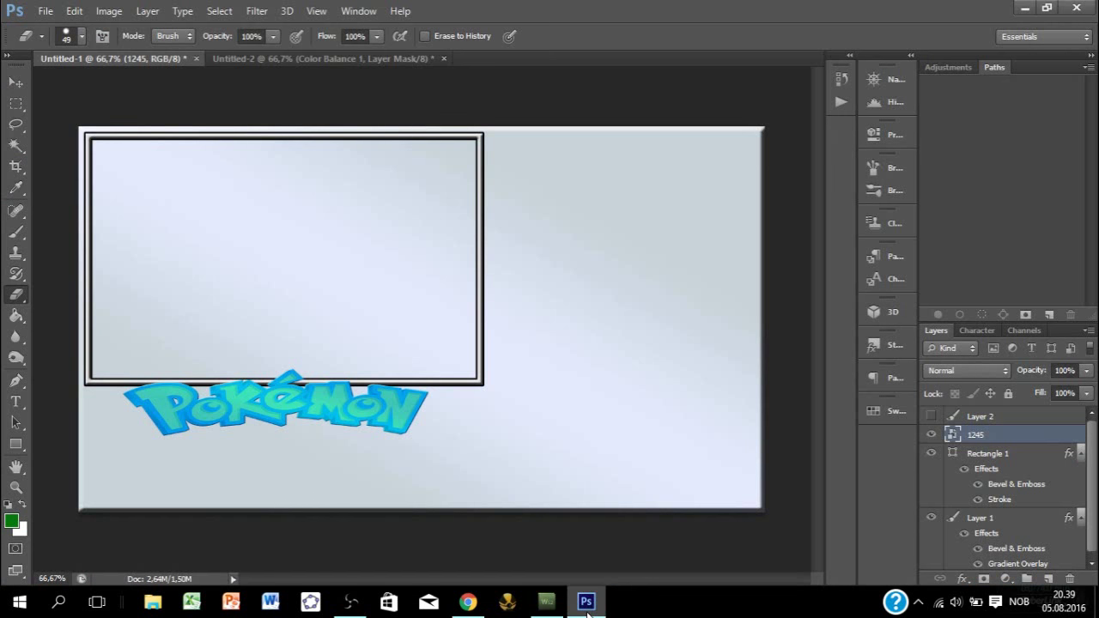
pyautogui.hotkey('ctrl', 'v')
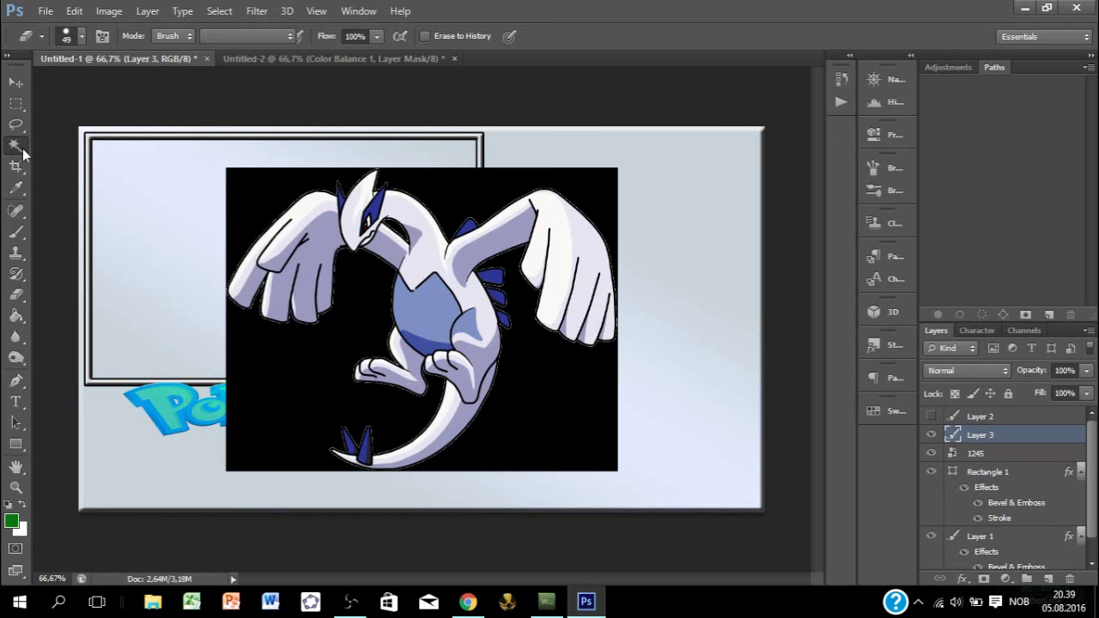
pyautogui.click(15, 144)
pyautogui.hotkey('ctrl', '+')
pyautogui.click(224, 353)
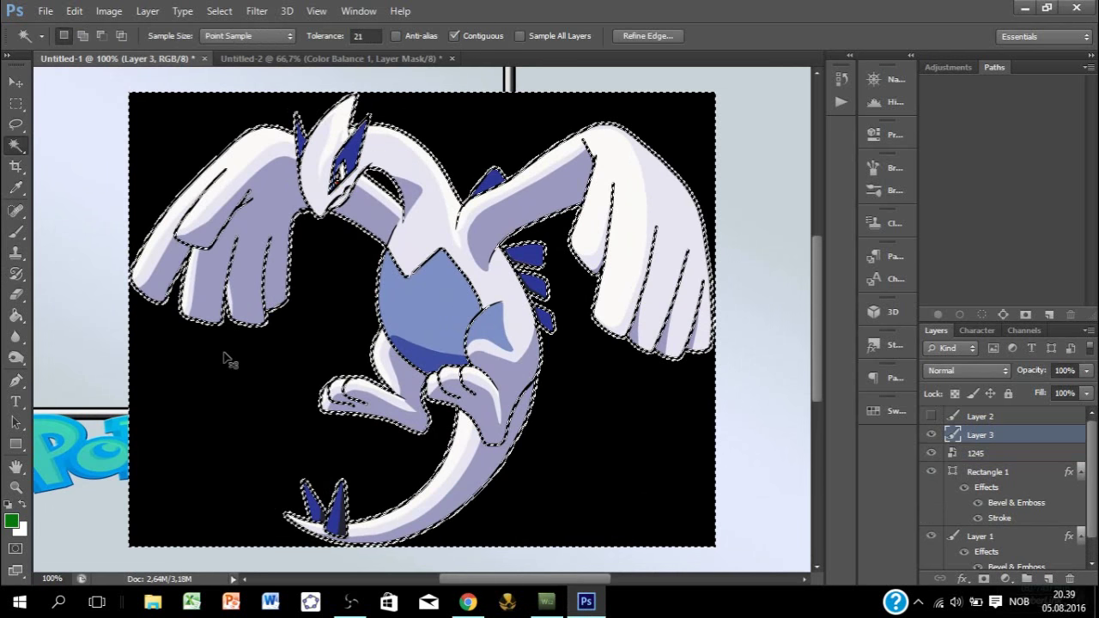
# Step: Try isolating the pasted Lugia's black background with the Magic Wand at tolerance 8 and 2, clearing each selection
pyautogui.doubleClick(357, 36)
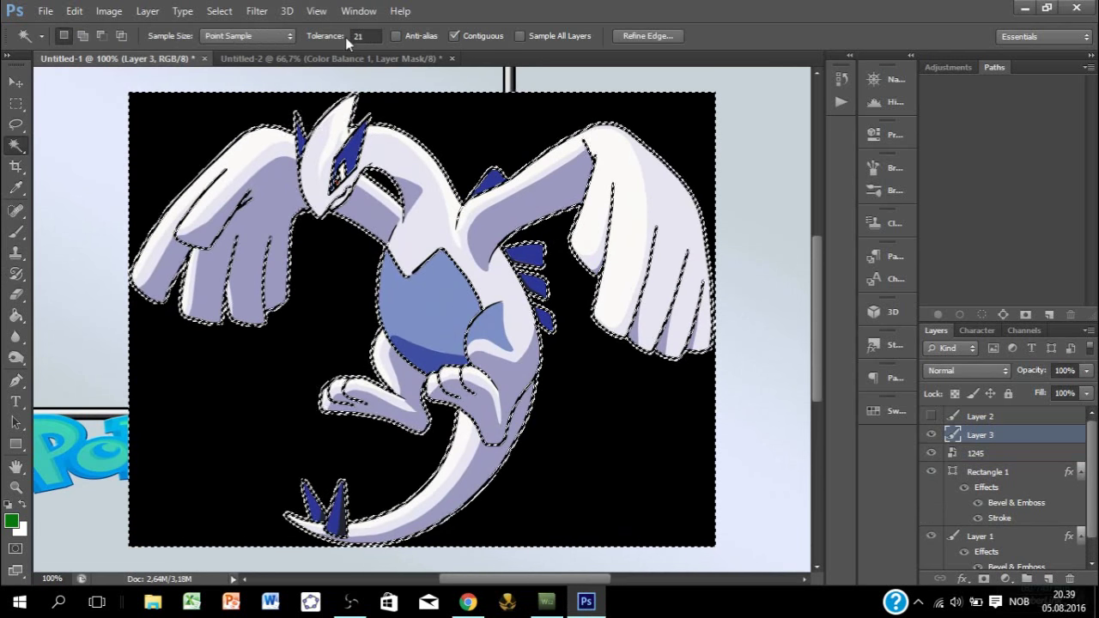
pyautogui.write('8')
pyautogui.click(262, 390)
pyautogui.hotkey('ctrl', 'd')
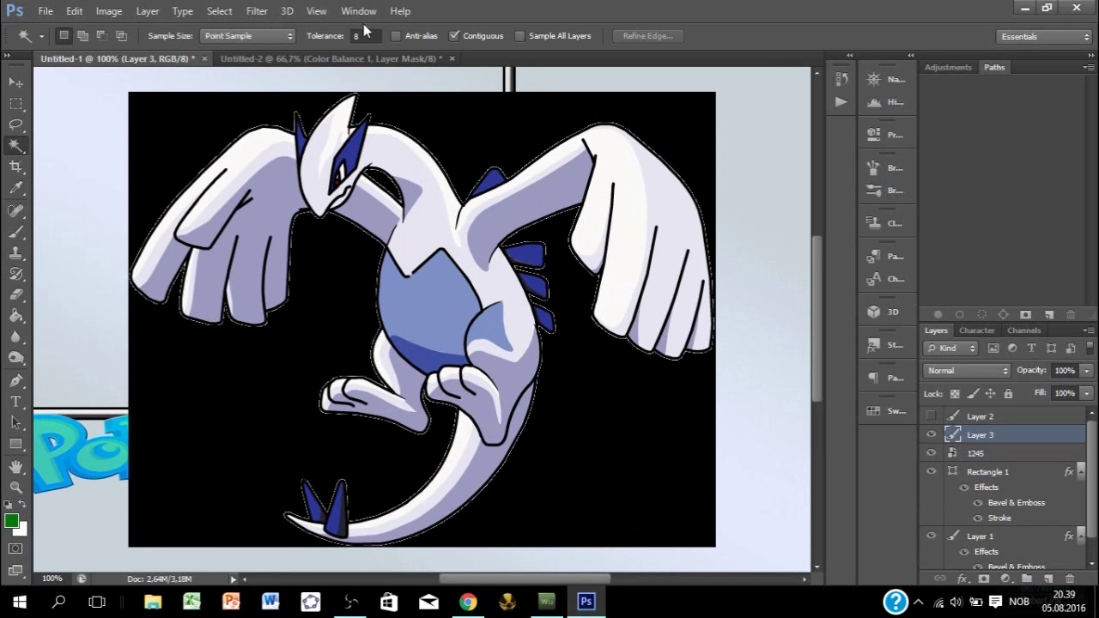
pyautogui.click(318, 40)
pyautogui.write('2')
pyautogui.click(268, 378)
pyautogui.hotkey('ctrl', 'd')
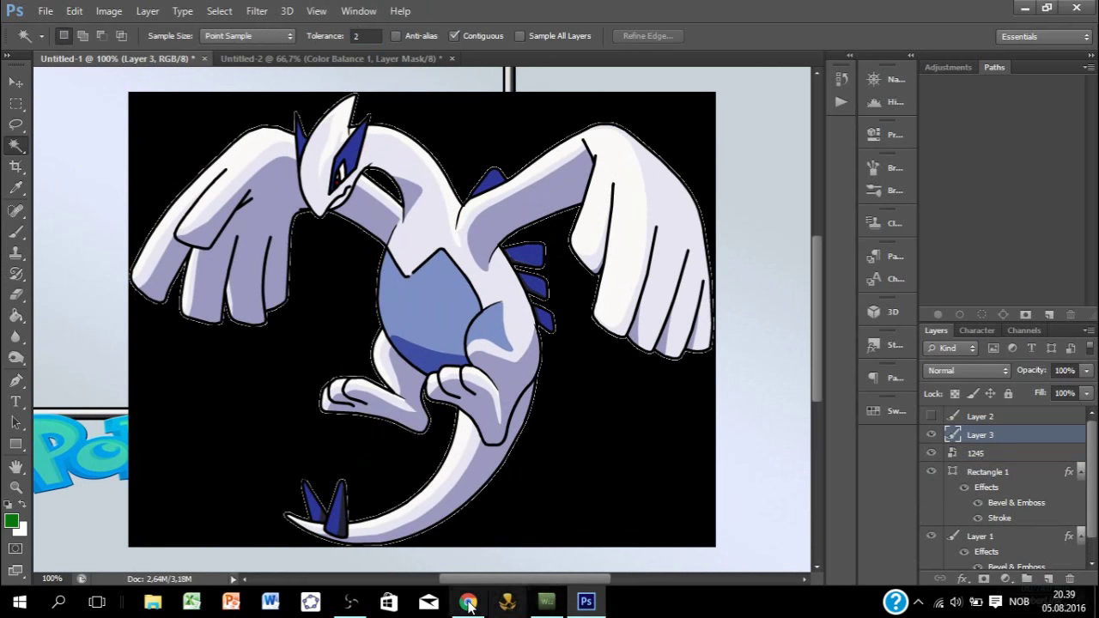
# Step: In Chrome, copy the 523 × 348 Lugia XY anime image from the search results and paste it into the Photoshop document
pyautogui.click(469, 603)
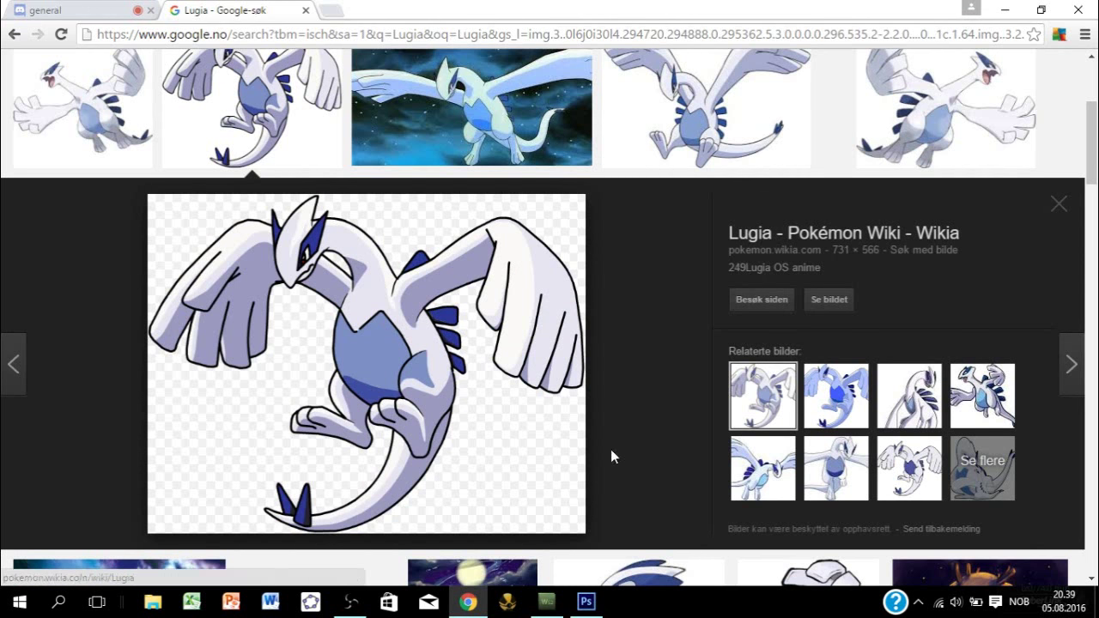
pyautogui.click(134, 100)
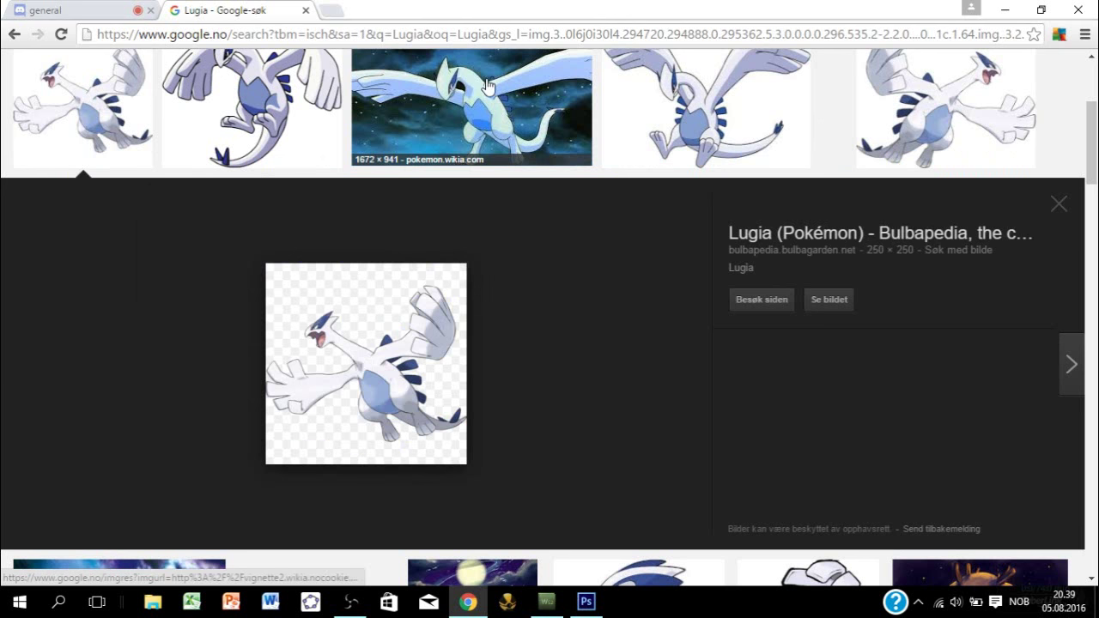
pyautogui.click(687, 108)
pyautogui.rightClick(318, 434)
pyautogui.click(344, 354)
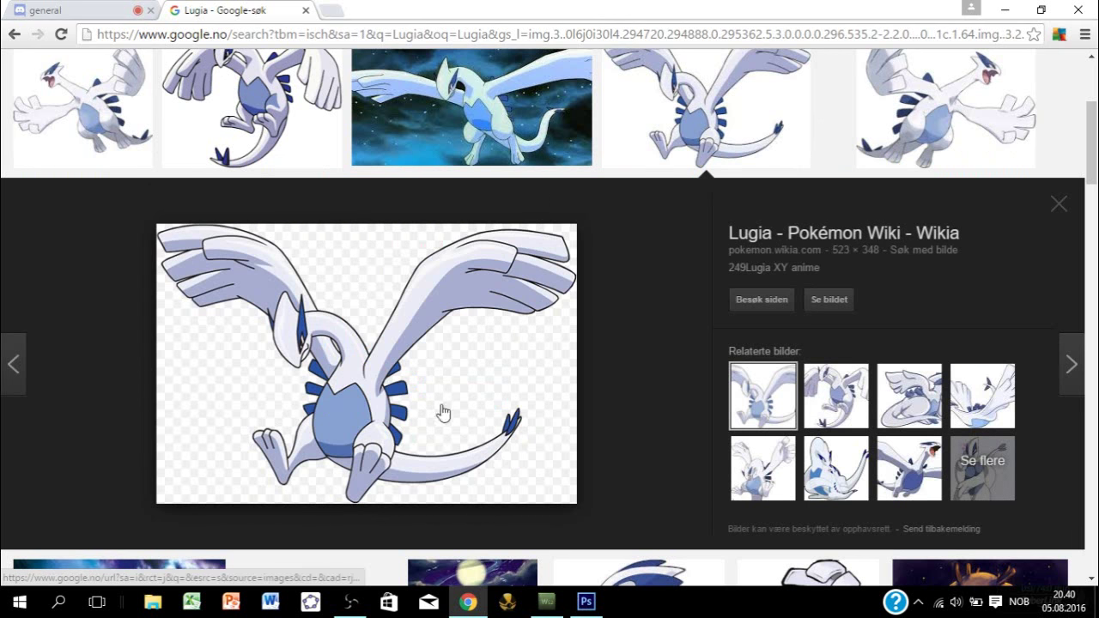
pyautogui.click(586, 600)
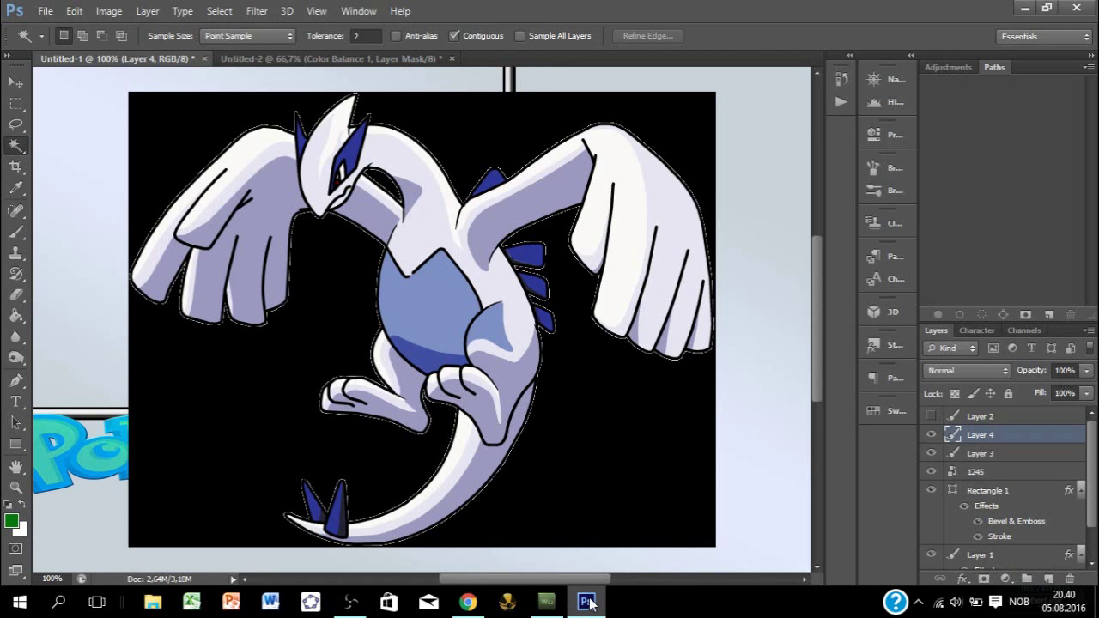
pyautogui.hotkey('ctrl', 'v')
# Step: Delete Layer 3, which holds the first pasted Lugia image
pyautogui.click(998, 457)
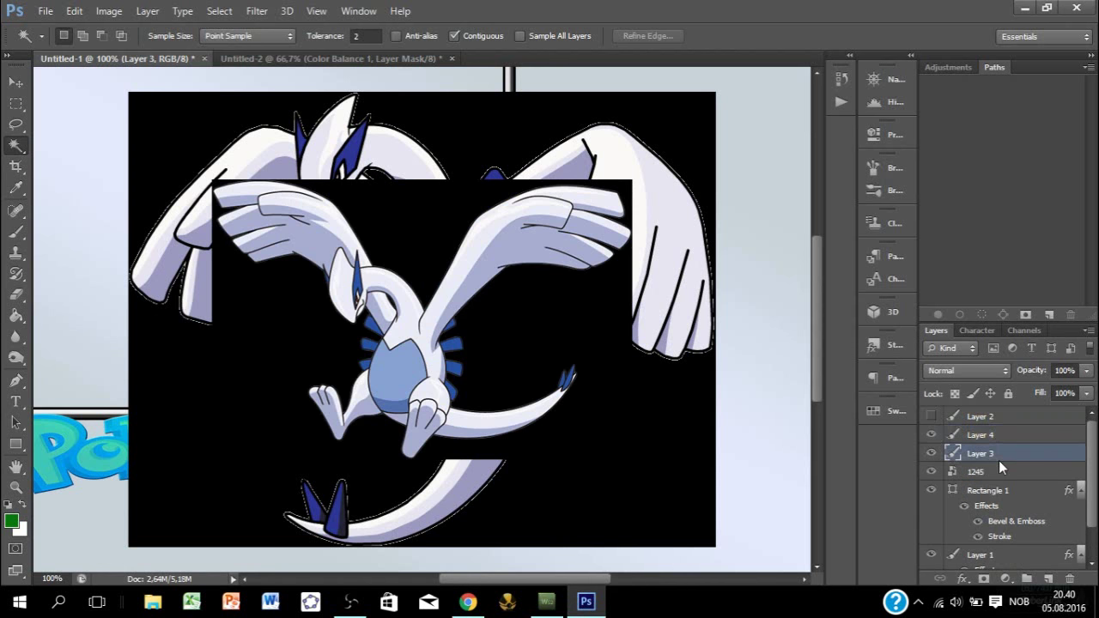
pyautogui.rightClick(998, 458)
pyautogui.click(702, 143)
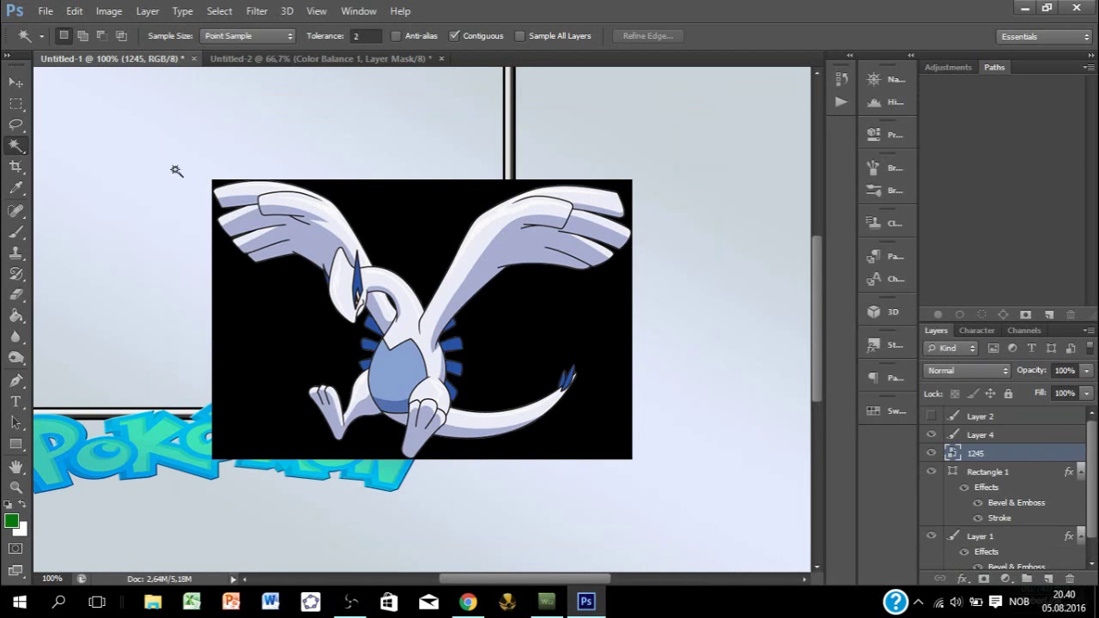
# Step: On Layer 4, set the Magic Wand tolerance to 9 and remove the black background above Lugia between the wings
pyautogui.click(414, 215)
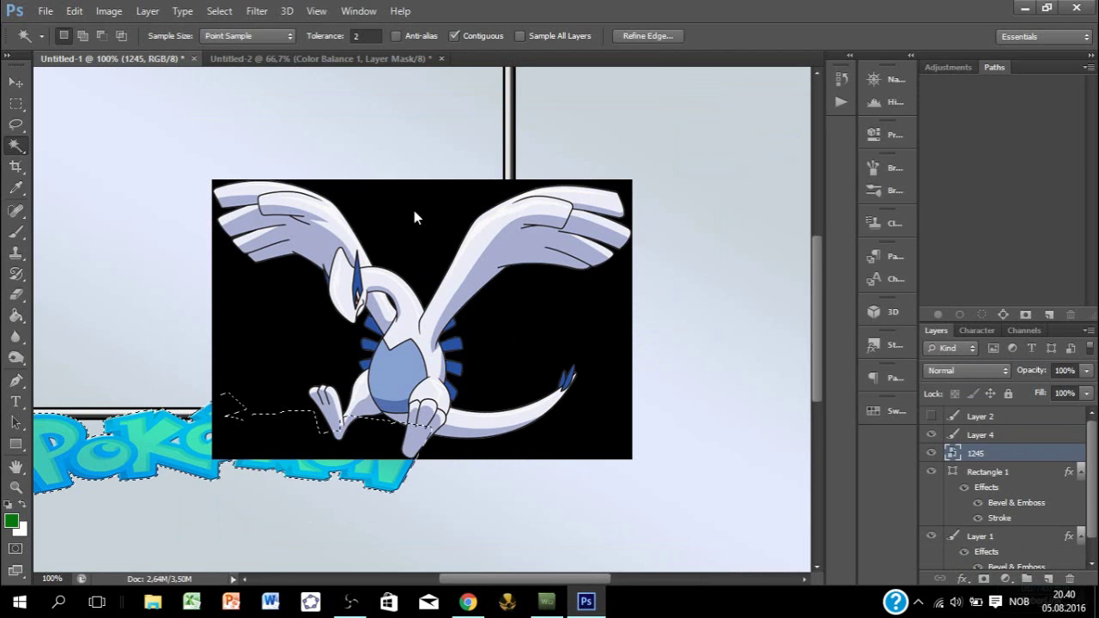
pyautogui.hotkey('ctrl', 'd')
pyautogui.click(987, 435)
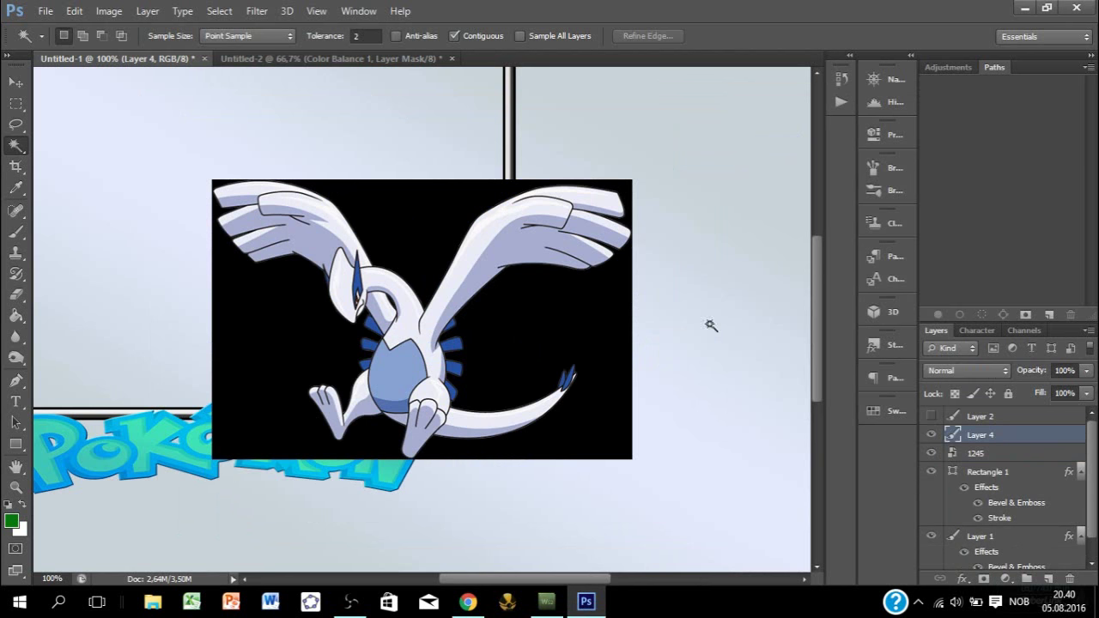
pyautogui.click(450, 235)
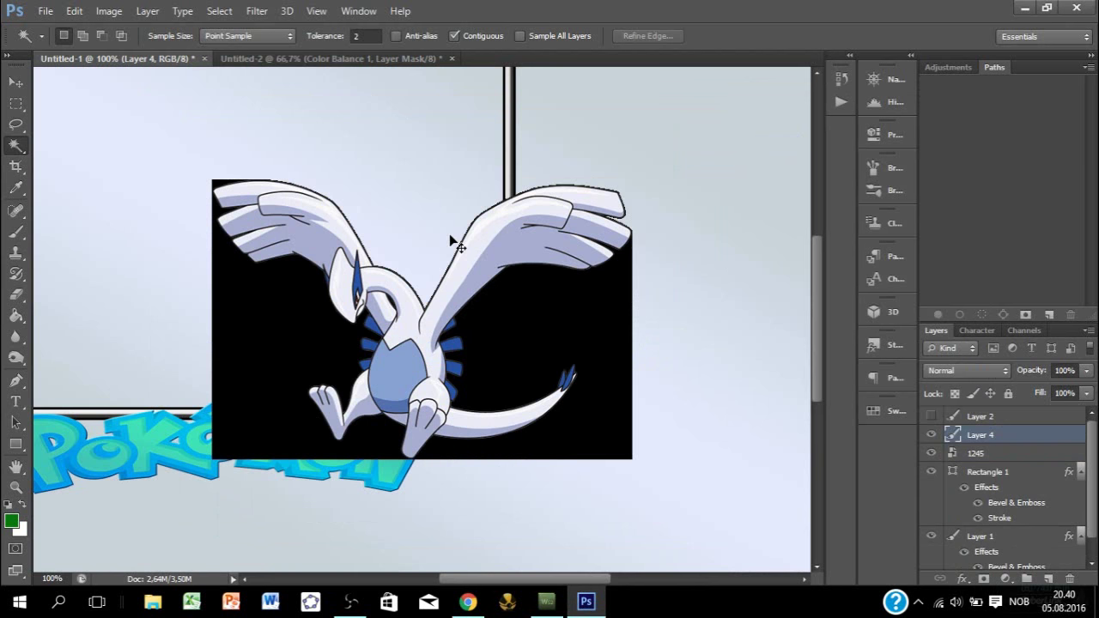
pyautogui.moveTo(314, 35); pyautogui.dragTo(327, 36)
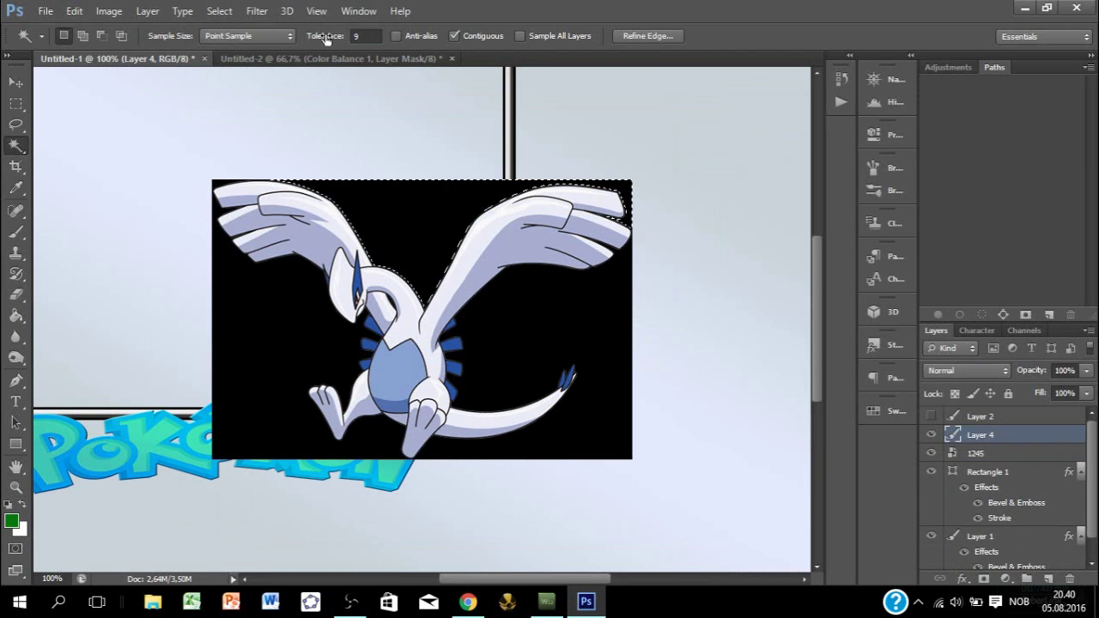
pyautogui.click(412, 193)
pyautogui.click(423, 228)
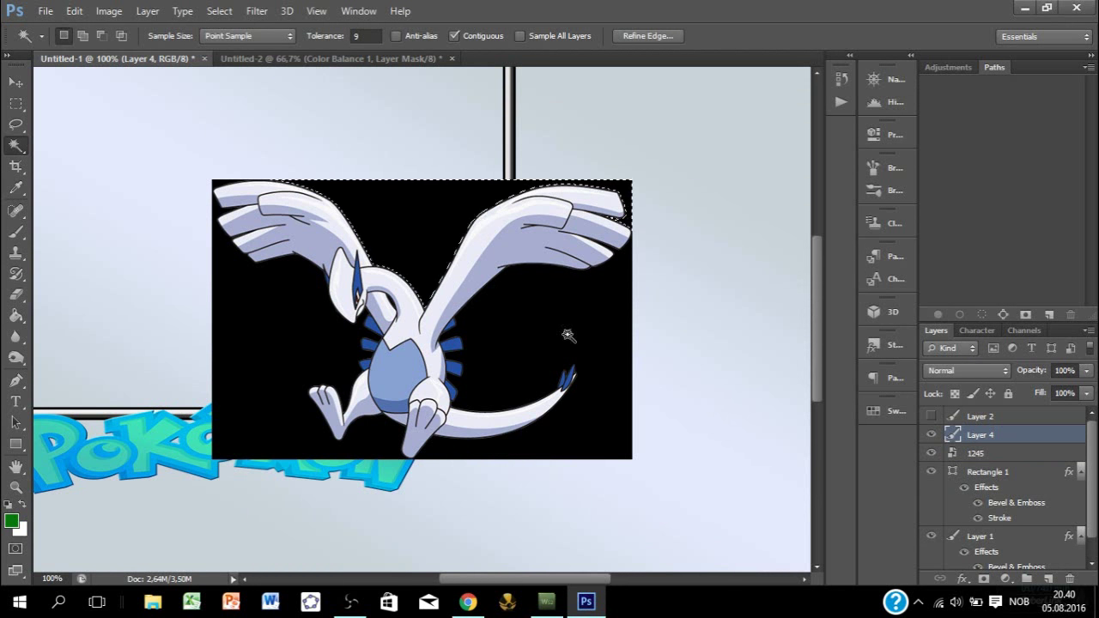
# Step: Delete the remaining black background areas on both sides of Lugia on Layer 4 and clear the selection
pyautogui.click(520, 351)
pyautogui.press('Delete')
pyautogui.hotkey('ctrl', 'd')
pyautogui.click(276, 354)
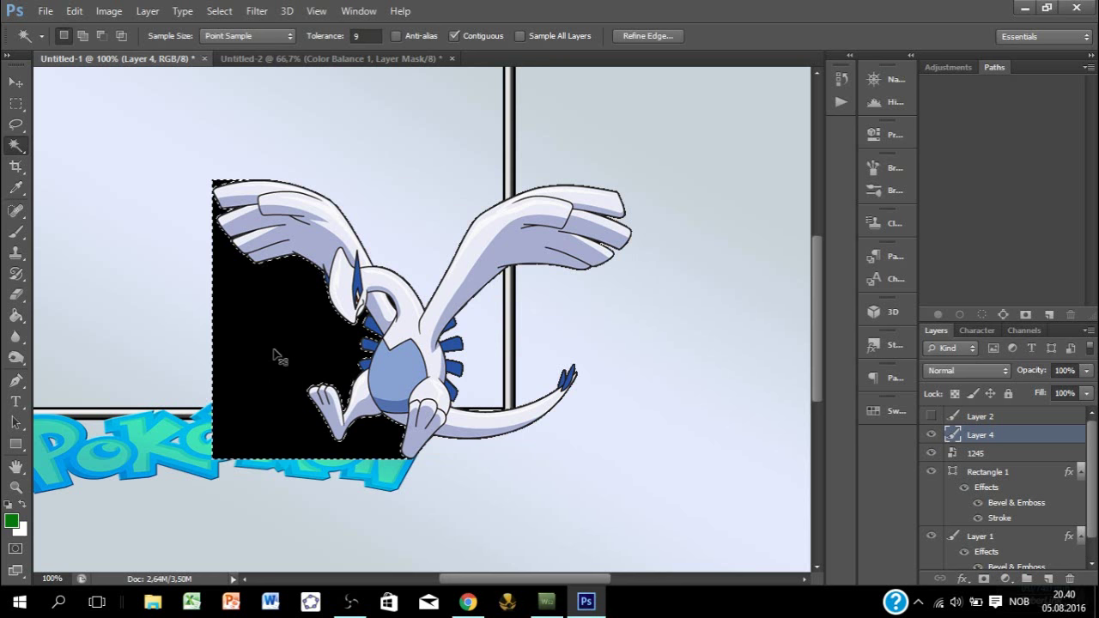
pyautogui.press('Delete')
pyautogui.hotkey('ctrl', 'd')
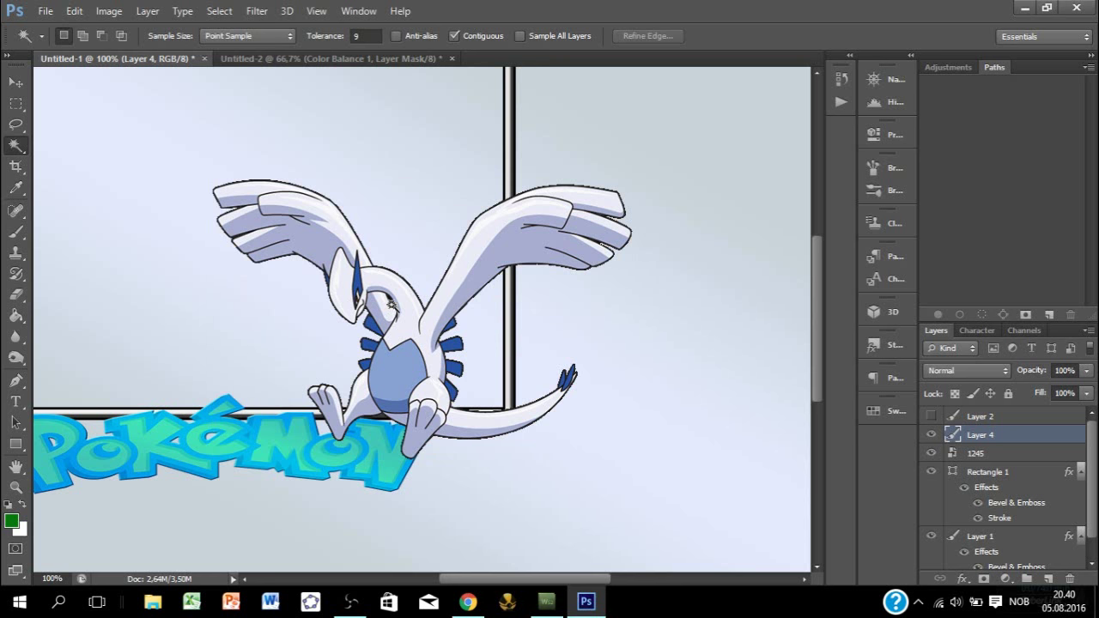
# Step: Remove the small black gap inside the curve of Lugia's neck with the Magic Wand
pyautogui.click(391, 305)
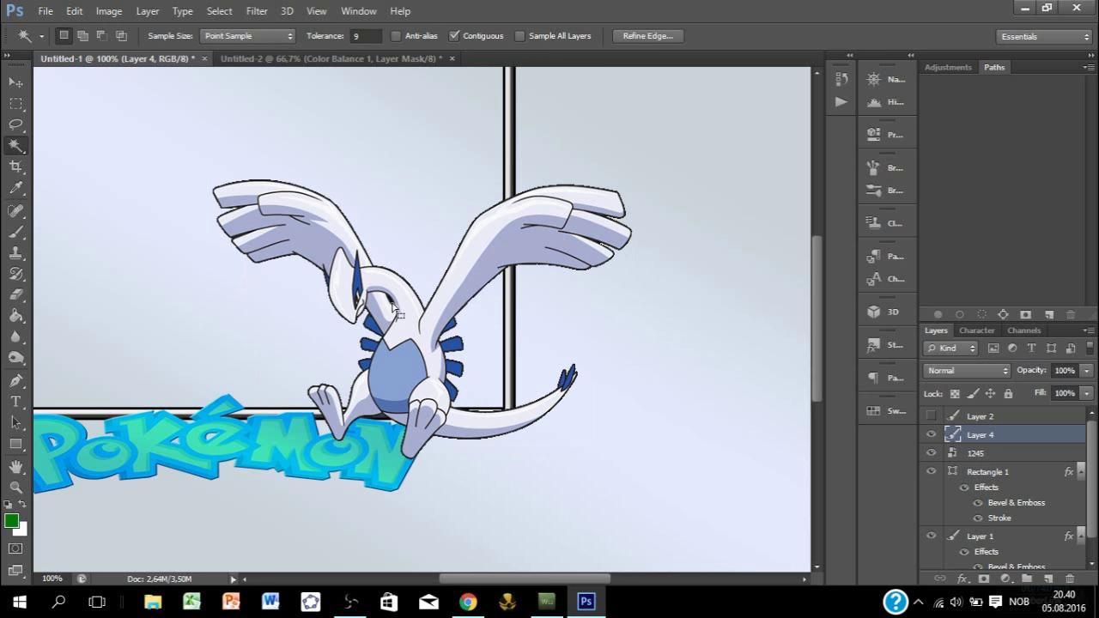
pyautogui.hotkey('ctrl', 'd')
pyautogui.click(16, 486)
pyautogui.click(391, 330)
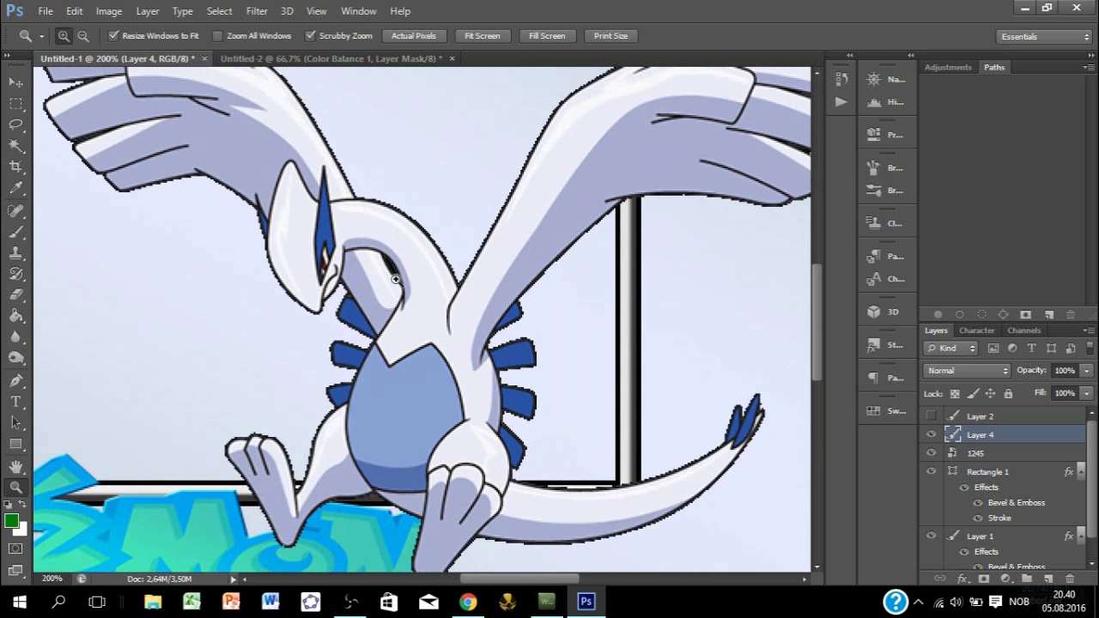
pyautogui.click(395, 279)
pyautogui.click(382, 163)
pyautogui.click(386, 201)
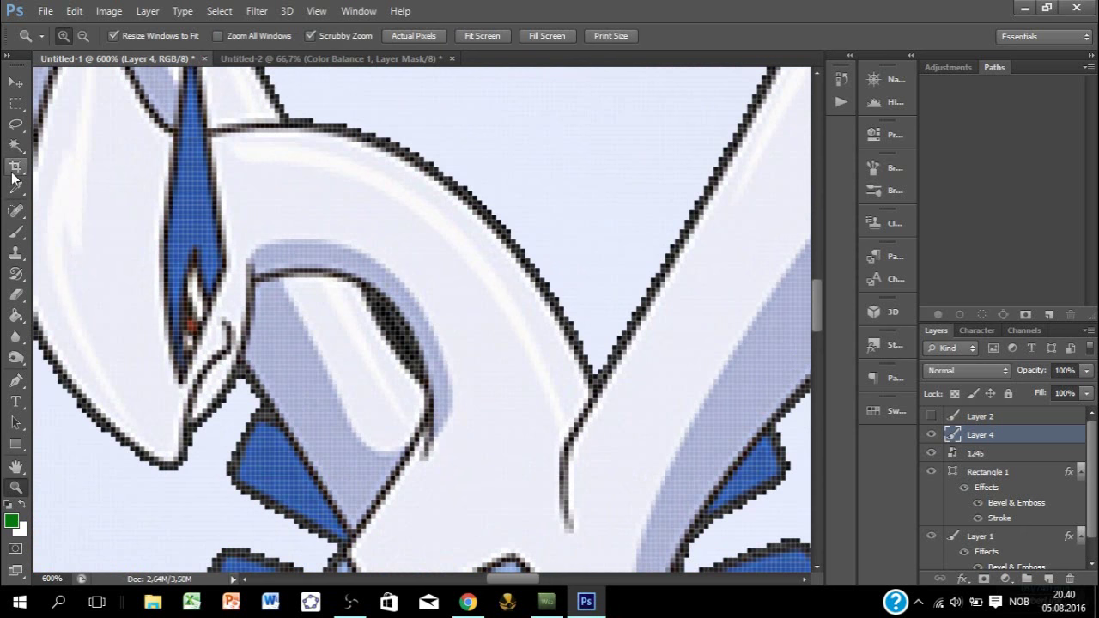
pyautogui.click(15, 145)
pyautogui.click(401, 352)
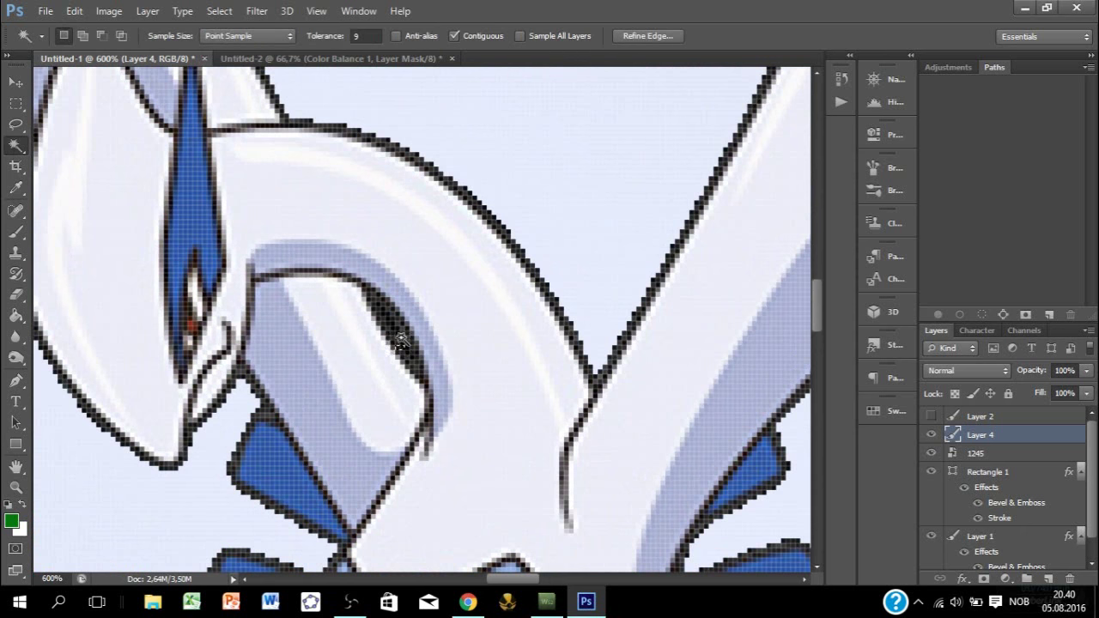
pyautogui.click(421, 368)
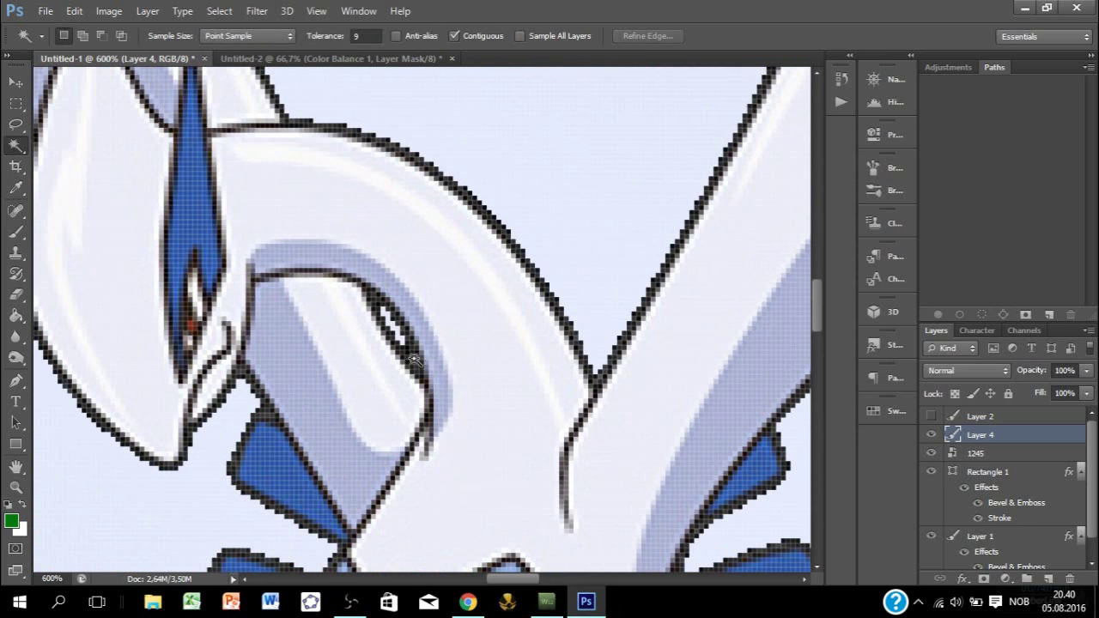
# Step: Flip Lugia horizontally and move it to the canvas's lower-left corner at X 123 px, Y 560 px
pyautogui.hotkey('ctrl', '-')
pyautogui.hotkey('ctrl', '-')
pyautogui.hotkey('ctrl', '-')
pyautogui.hotkey('ctrl', '-')
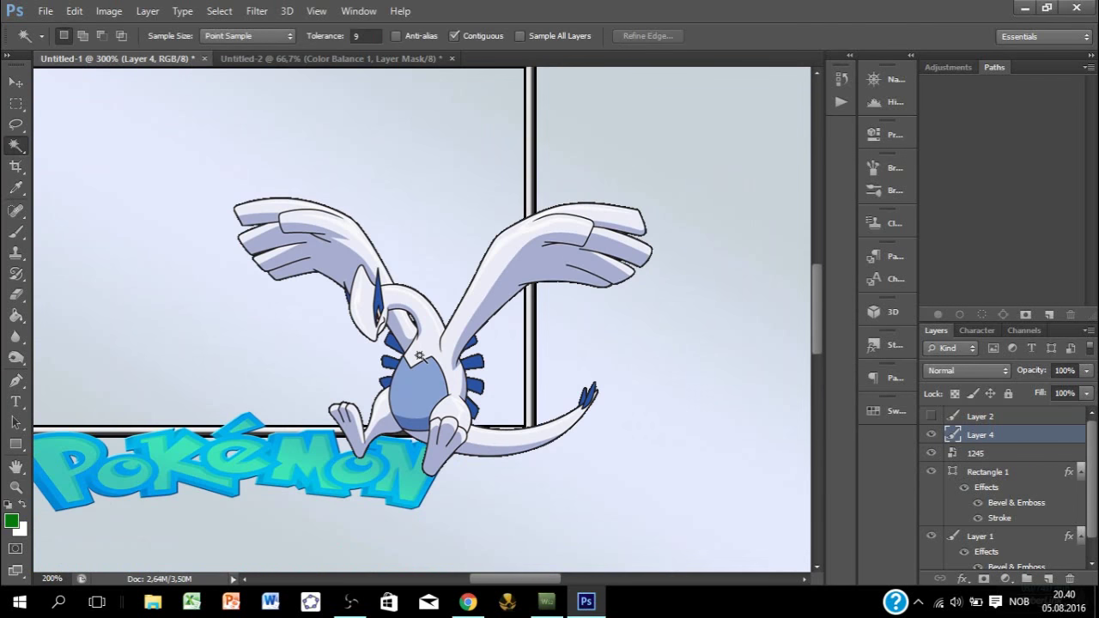
pyautogui.hotkey('ctrl', '-')
pyautogui.hotkey('ctrl', '-')
pyautogui.hotkey('ctrl', 't')
pyautogui.rightClick(460, 371)
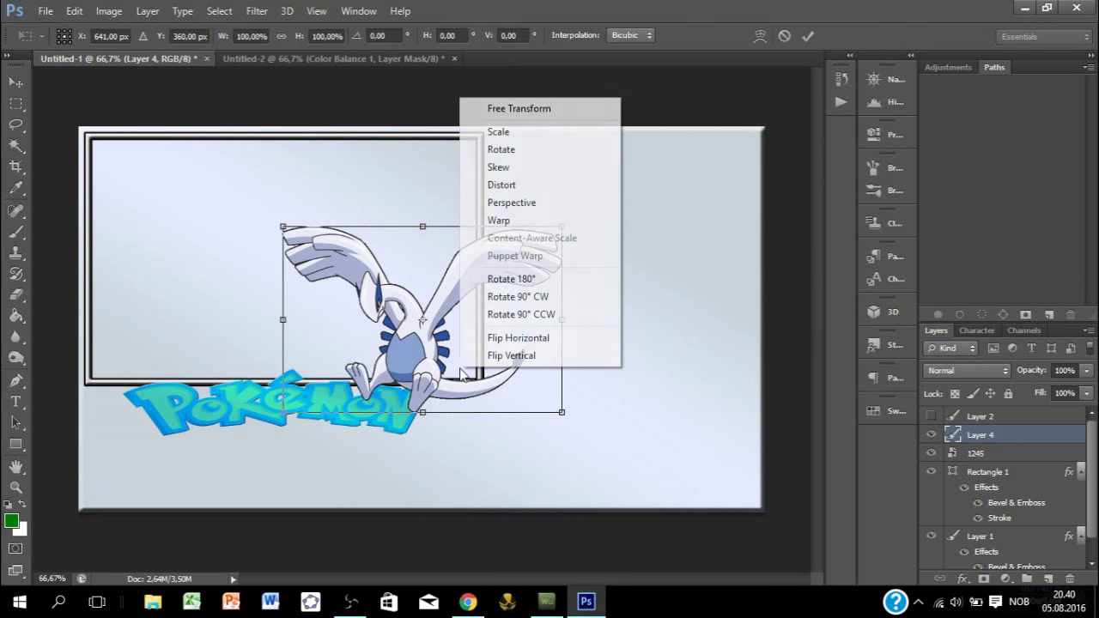
pyautogui.click(519, 339)
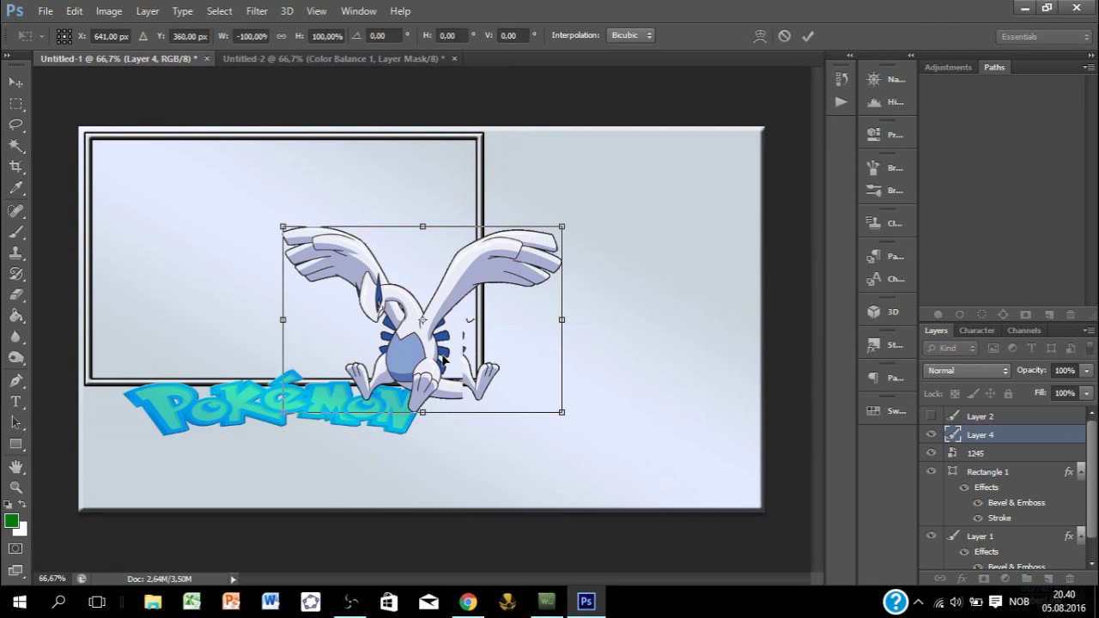
pyautogui.moveTo(439, 369); pyautogui.dragTo(184, 472)
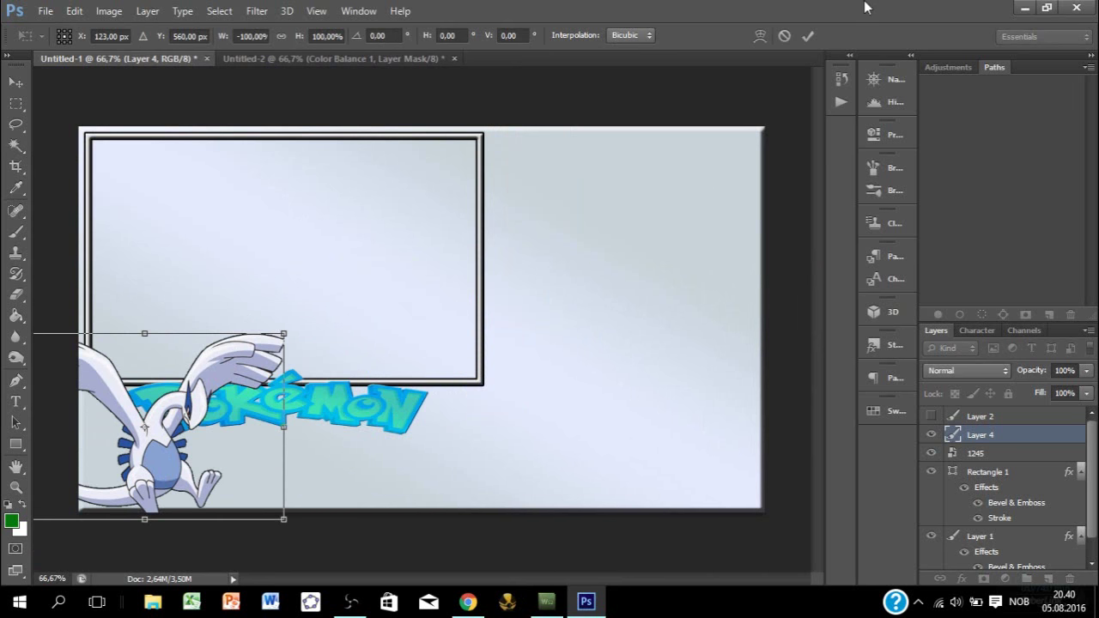
pyautogui.click(807, 36)
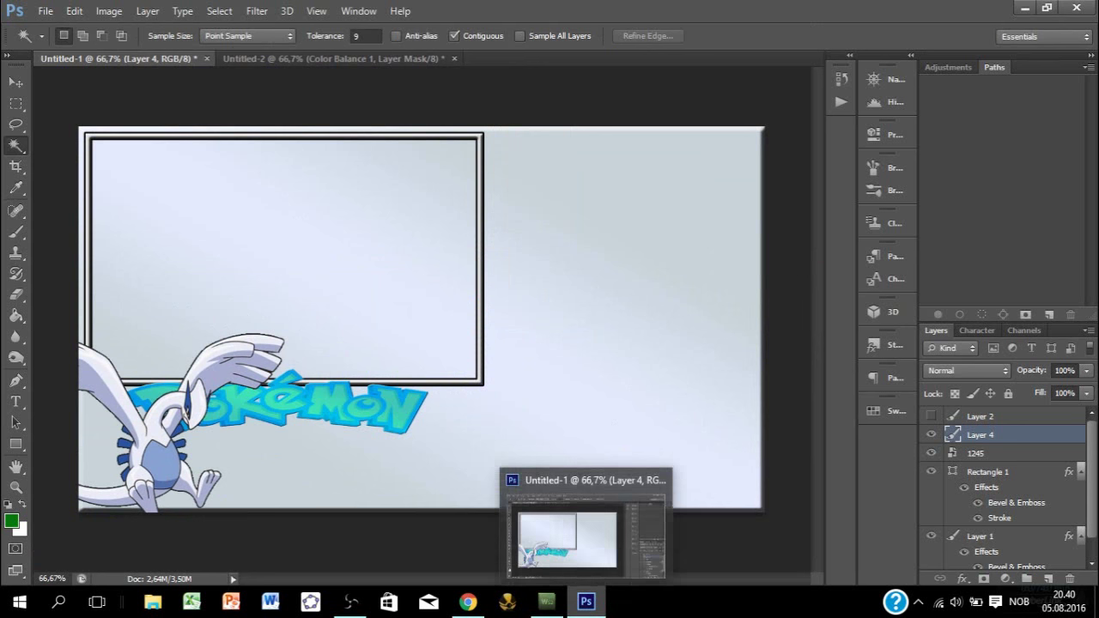
# Step: Switch to Chrome to look through the Lugia image results, and return to Photoshop
pyautogui.moveTo(477, 609)
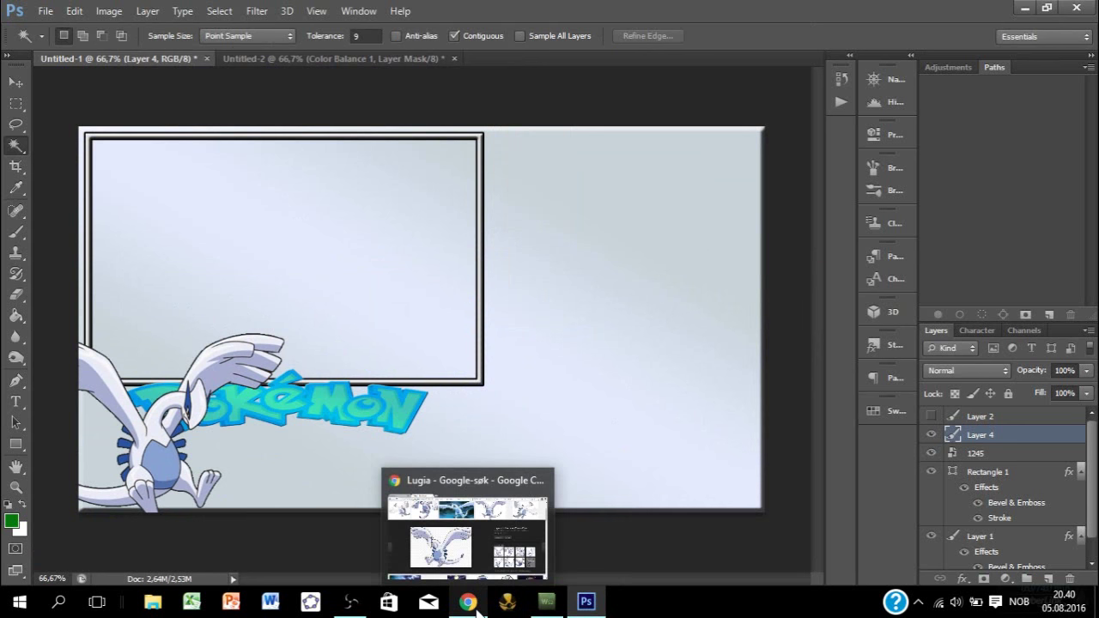
pyautogui.click(470, 604)
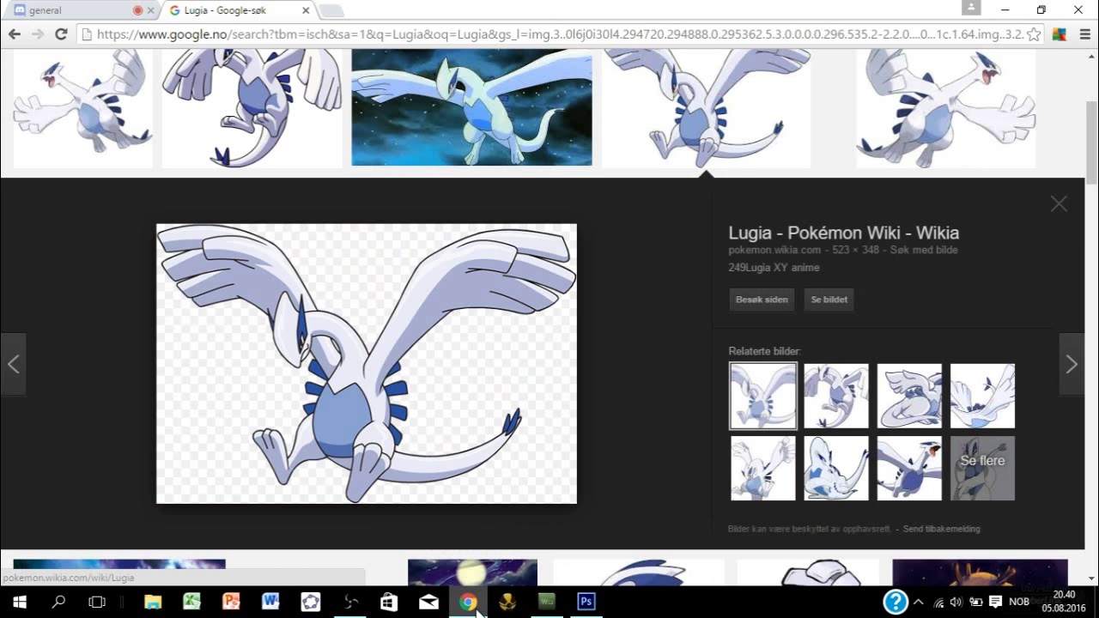
pyautogui.scroll(2, 628, 211)
pyautogui.scroll(-5, 658, 461)
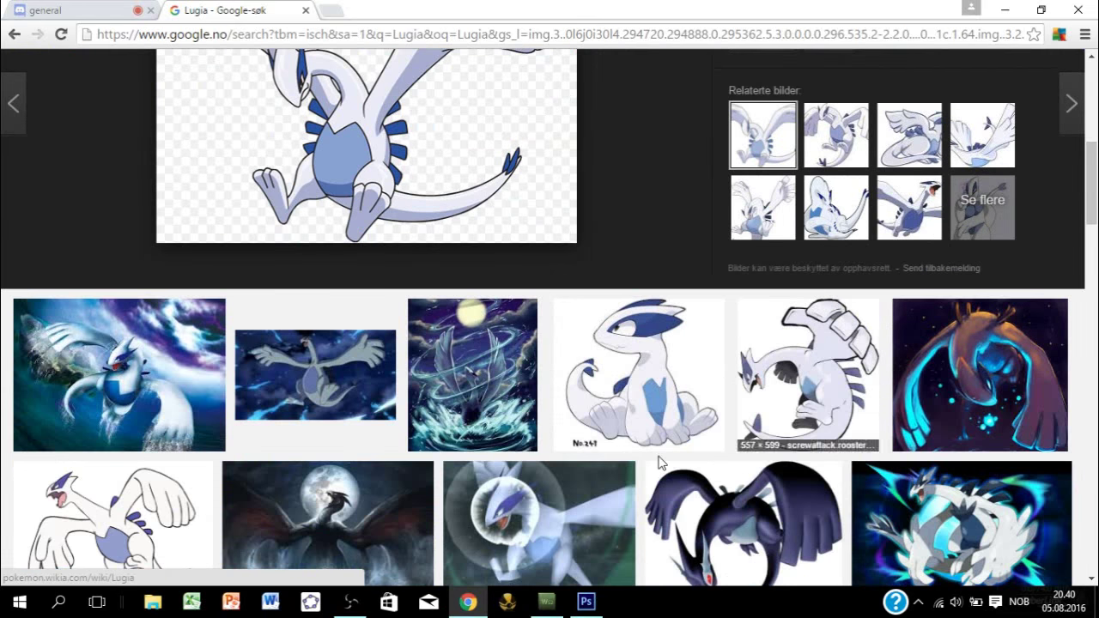
pyautogui.click(586, 601)
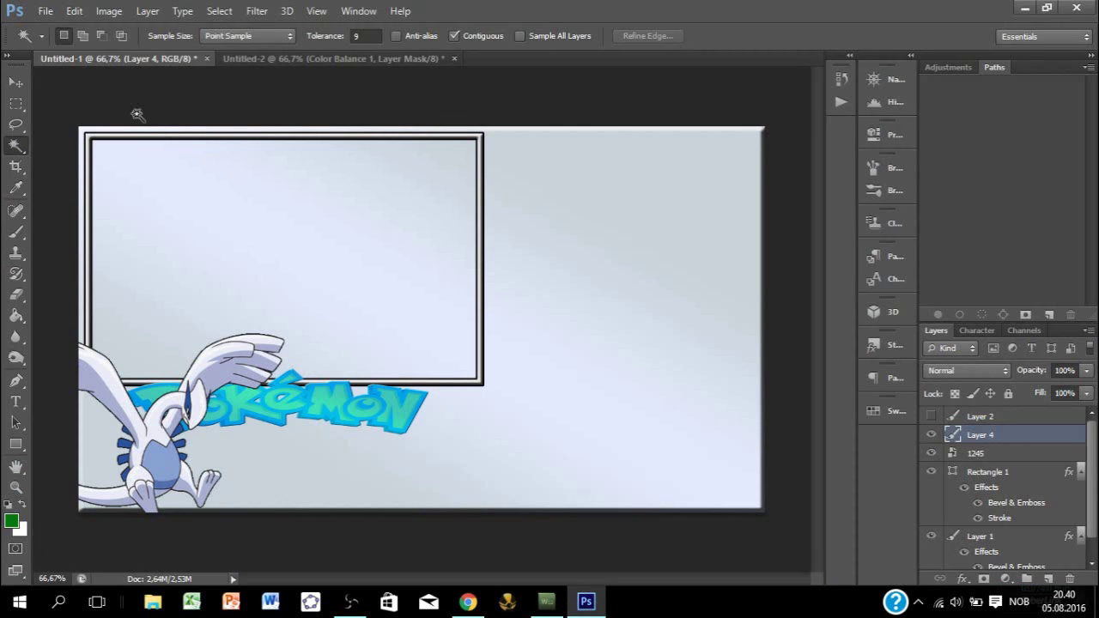
# Step: Place the soul logo PNG as a new layer and enlarge it to 290.61% width and 293.56% height
pyautogui.click(45, 10)
pyautogui.click(172, 271)
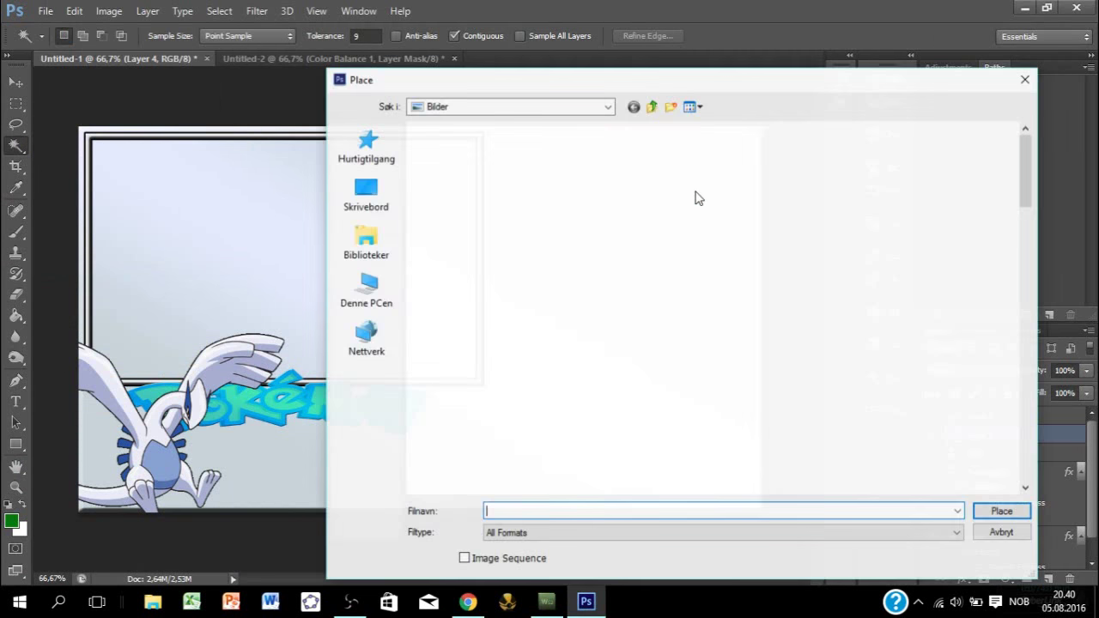
pyautogui.moveTo(1027, 193); pyautogui.dragTo(1026, 438)
pyautogui.doubleClick(689, 404)
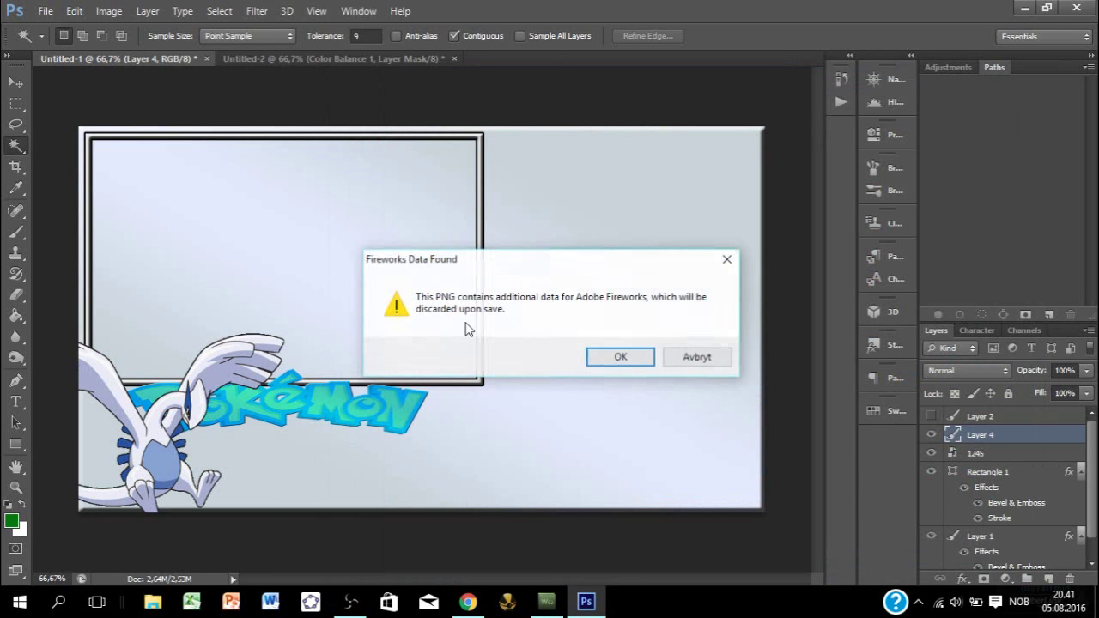
pyautogui.click(620, 357)
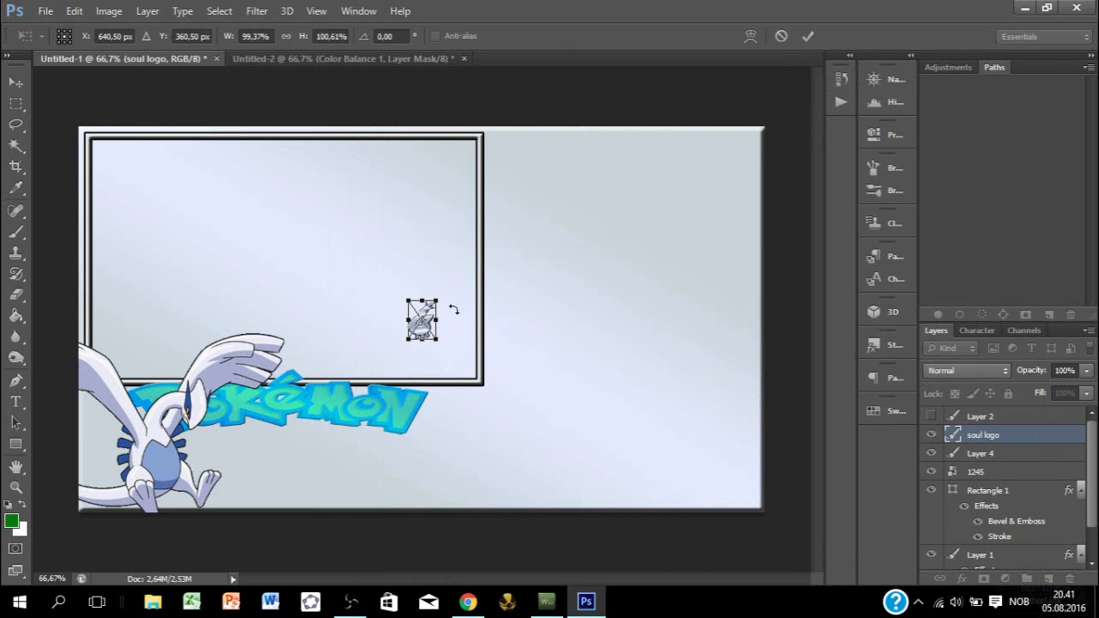
pyautogui.moveTo(443, 295); pyautogui.dragTo(550, 260)
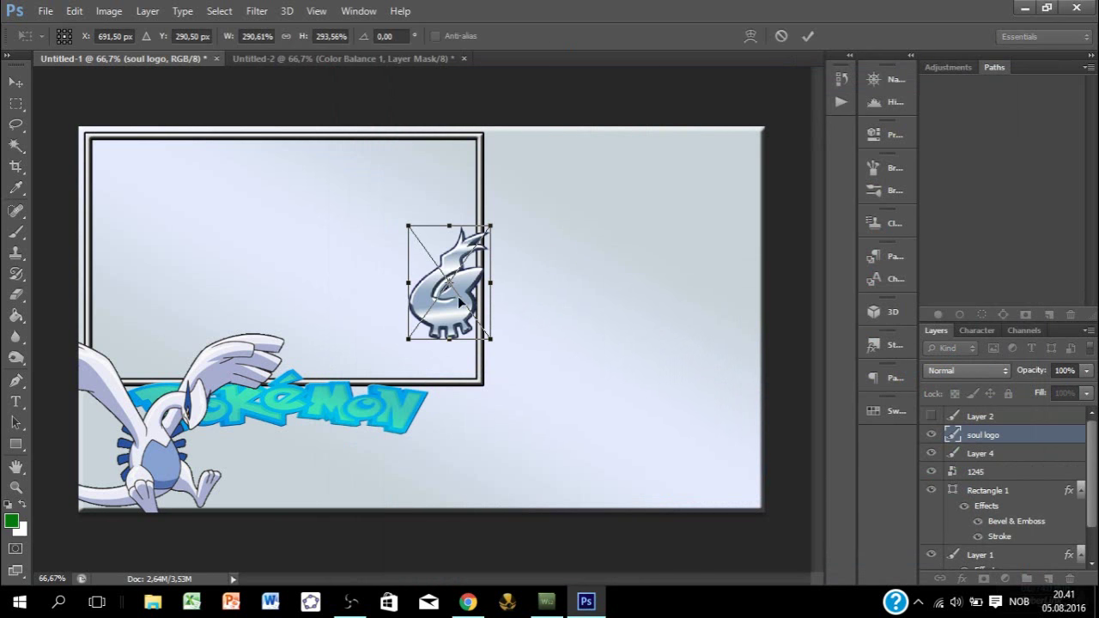
pyautogui.click(817, 36)
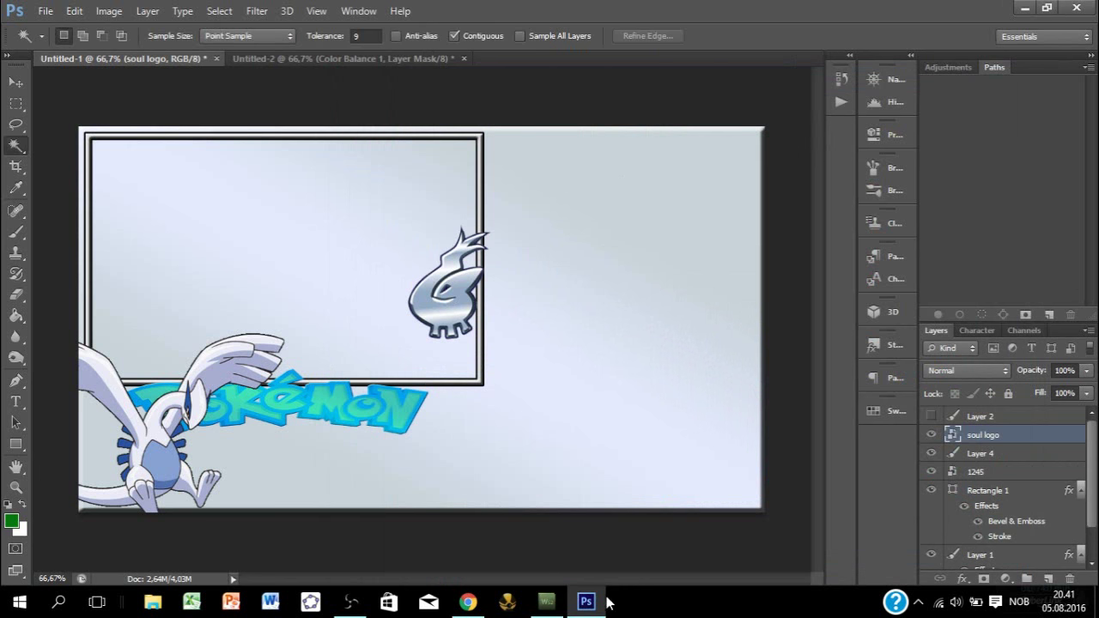
pyautogui.click(547, 602)
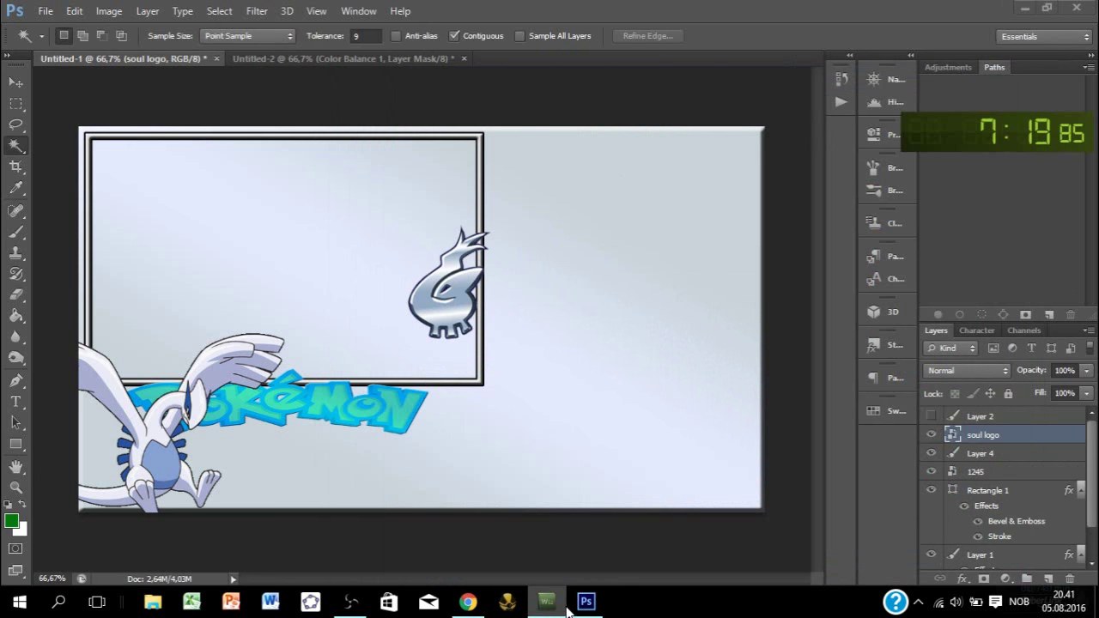
pyautogui.moveTo(598, 609)
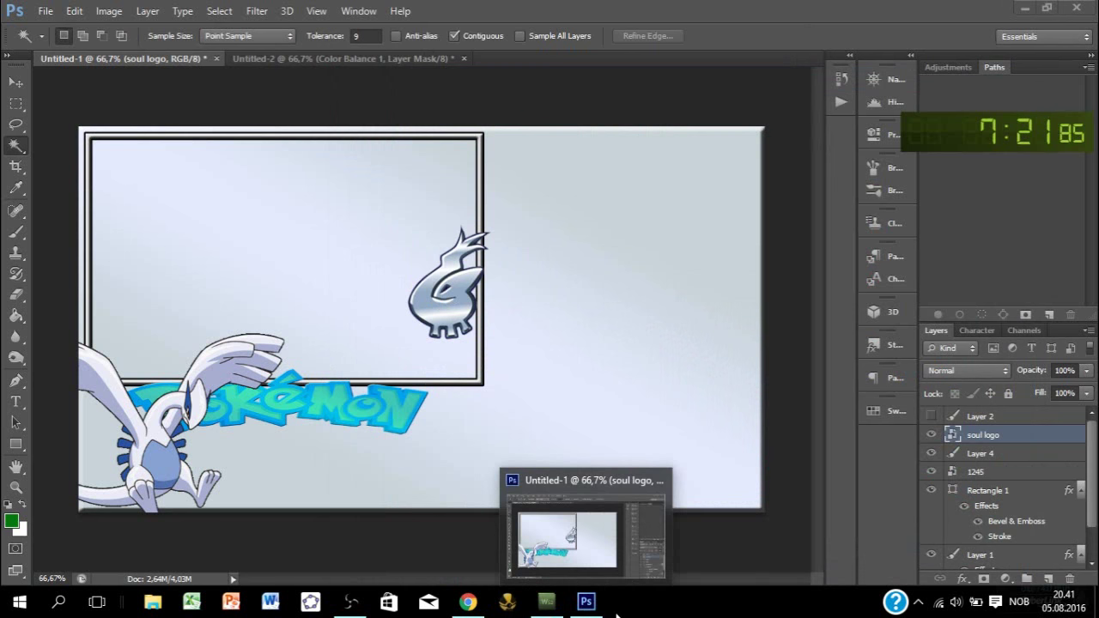
# Step: Hide the soul logo layer and delete Layer 2
pyautogui.click(15, 486)
pyautogui.click(263, 543)
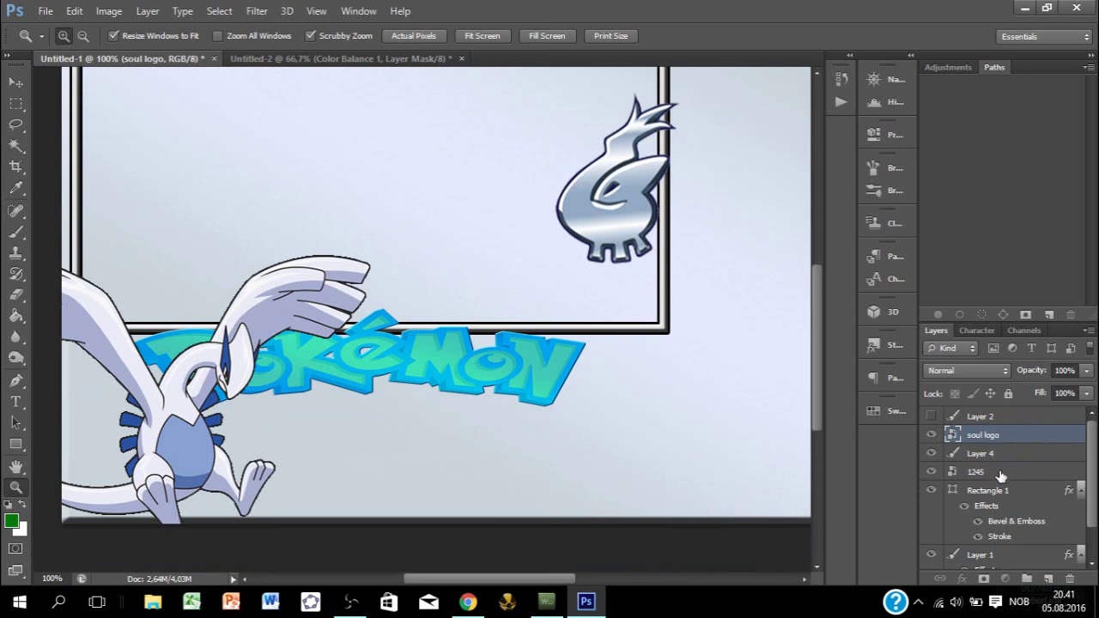
pyautogui.click(932, 435)
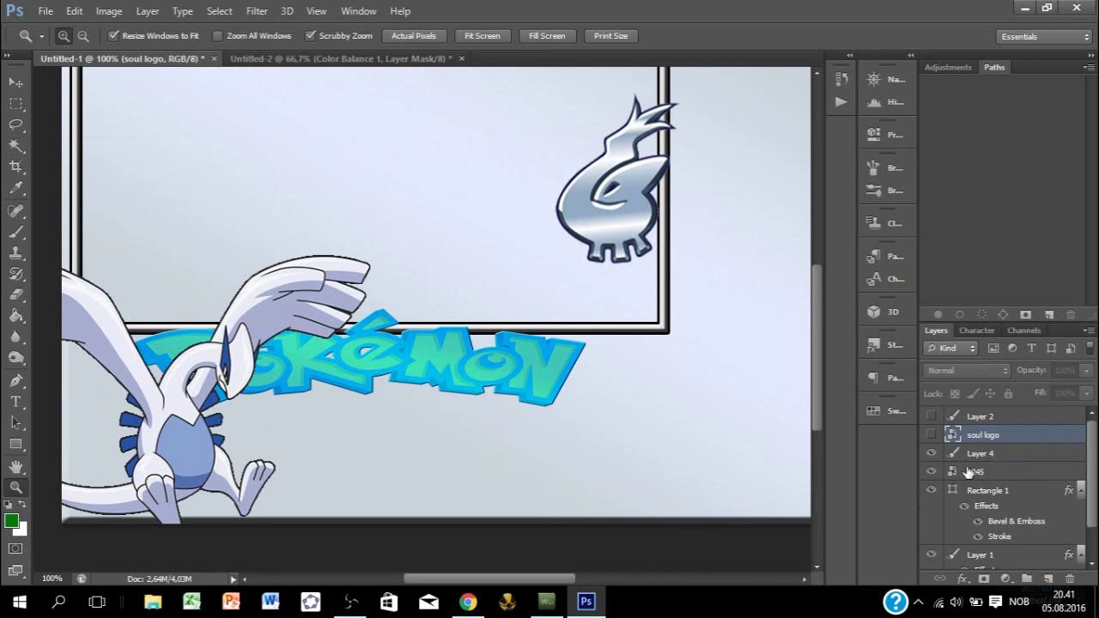
pyautogui.click(931, 416)
pyautogui.click(932, 417)
pyautogui.click(979, 417)
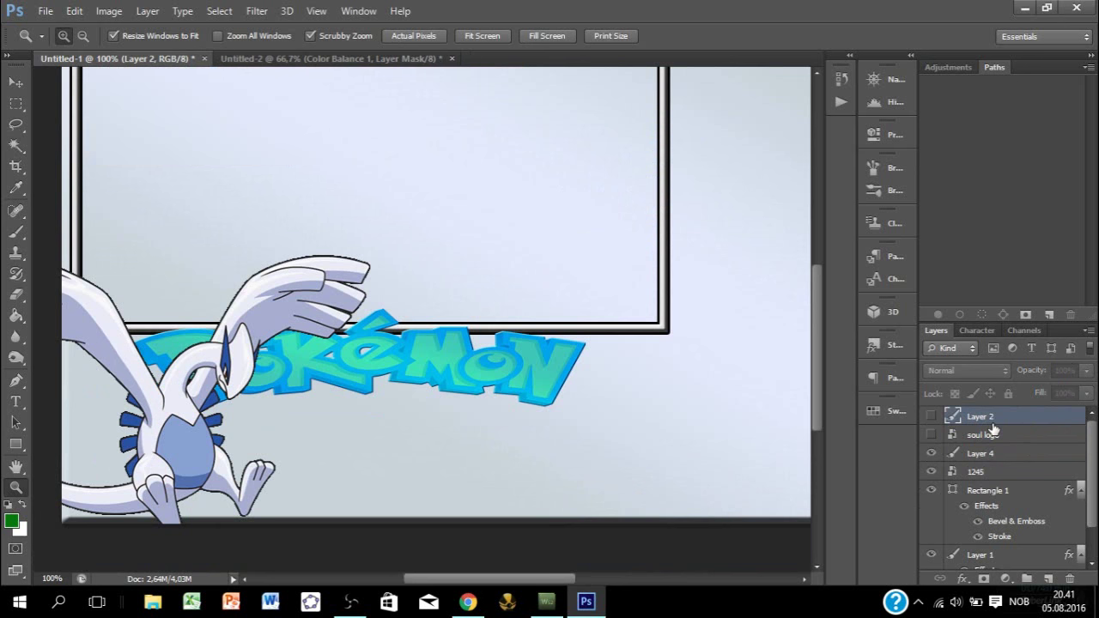
pyautogui.rightClick(987, 416)
pyautogui.click(685, 144)
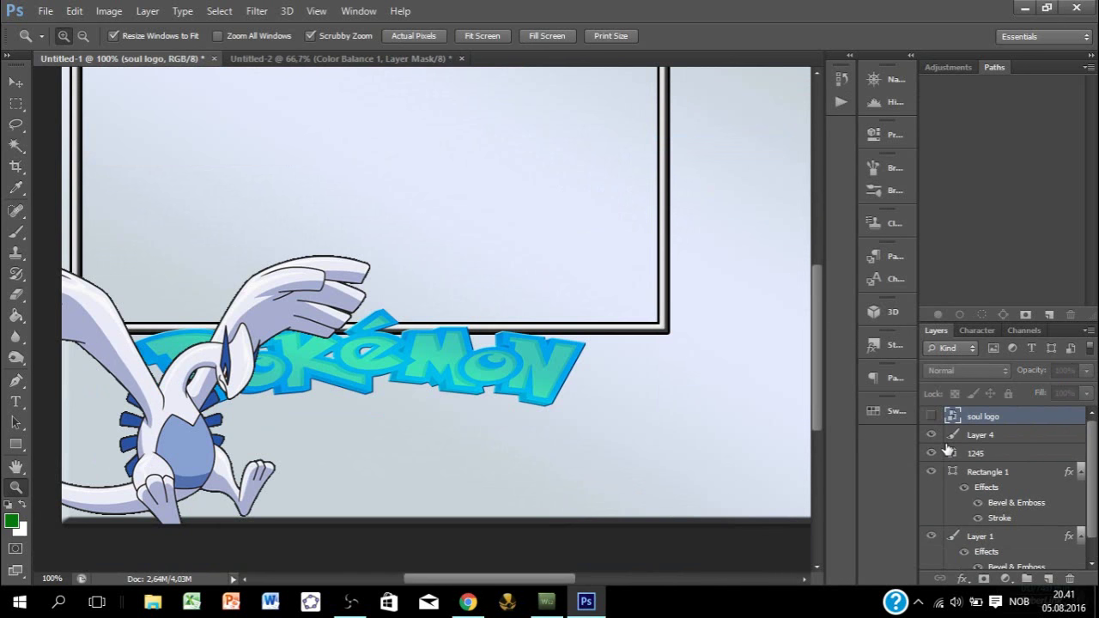
# Step: Move Layer 4 with Lugia beneath the Pokémon logo layer 1245
pyautogui.click(966, 436)
pyautogui.hotkey('ctrl', 't')
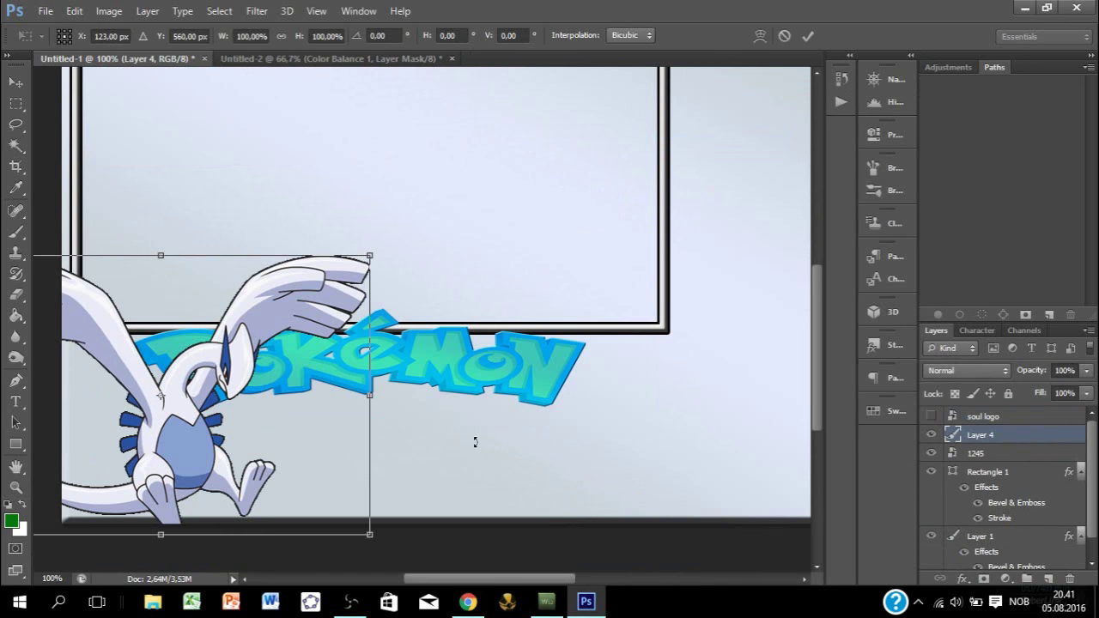
pyautogui.click(809, 36)
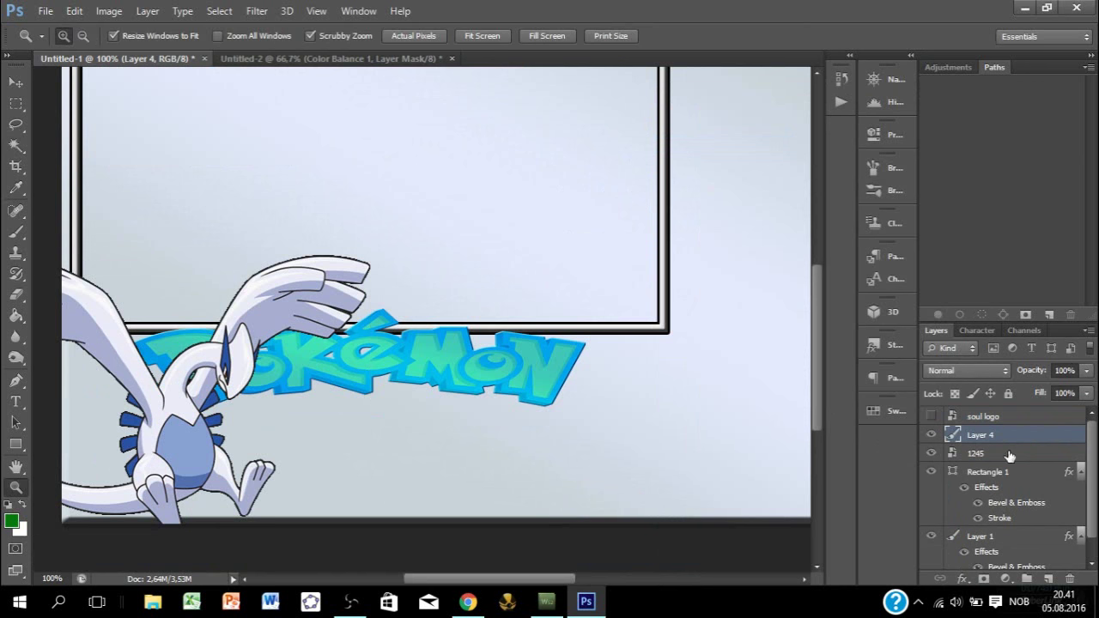
pyautogui.moveTo(1009, 456); pyautogui.dragTo(1008, 460)
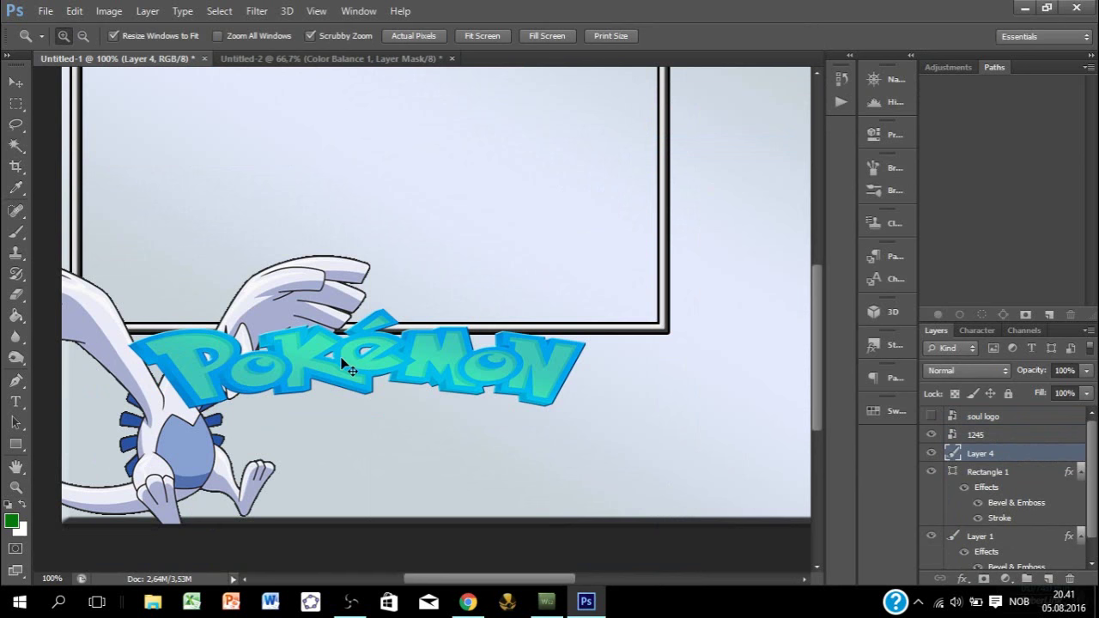
# Step: Move Lugia to X 46 px, Y 577 px and restack Layer 4 above the Pokémon logo layer 1245
pyautogui.hotkey('ctrl', 't')
pyautogui.moveTo(286, 453); pyautogui.dragTo(254, 436)
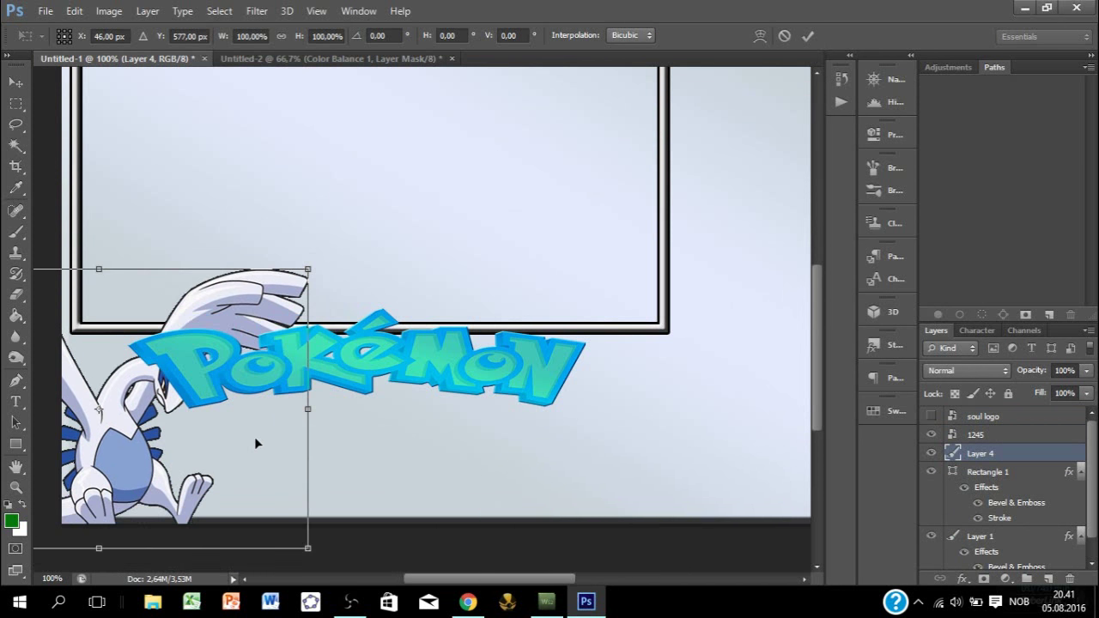
pyautogui.click(807, 35)
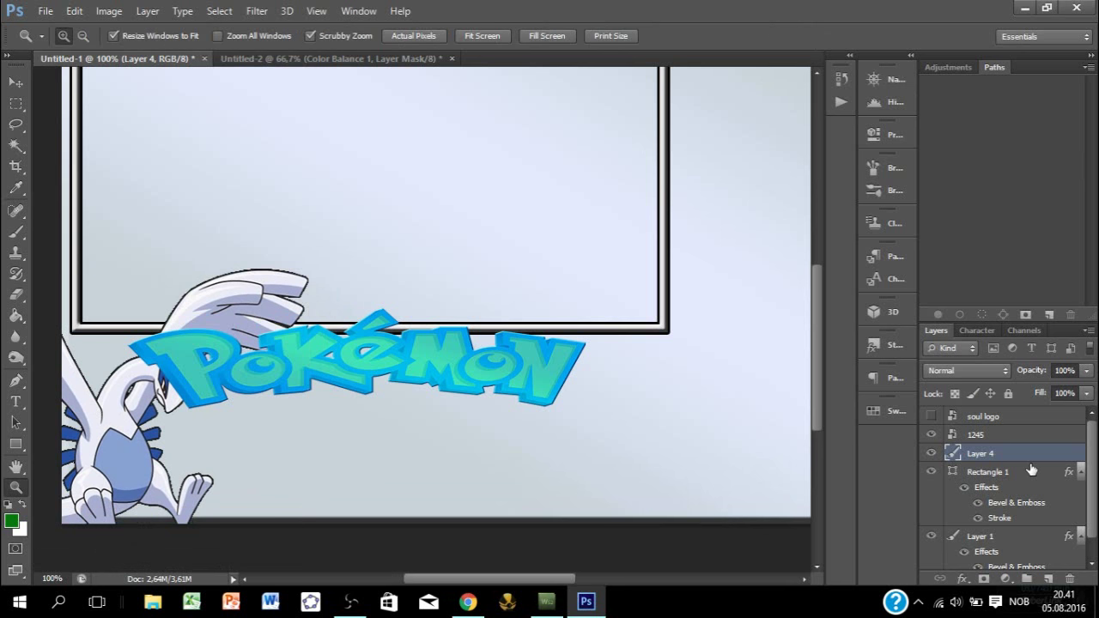
pyautogui.moveTo(1031, 470); pyautogui.dragTo(1012, 427)
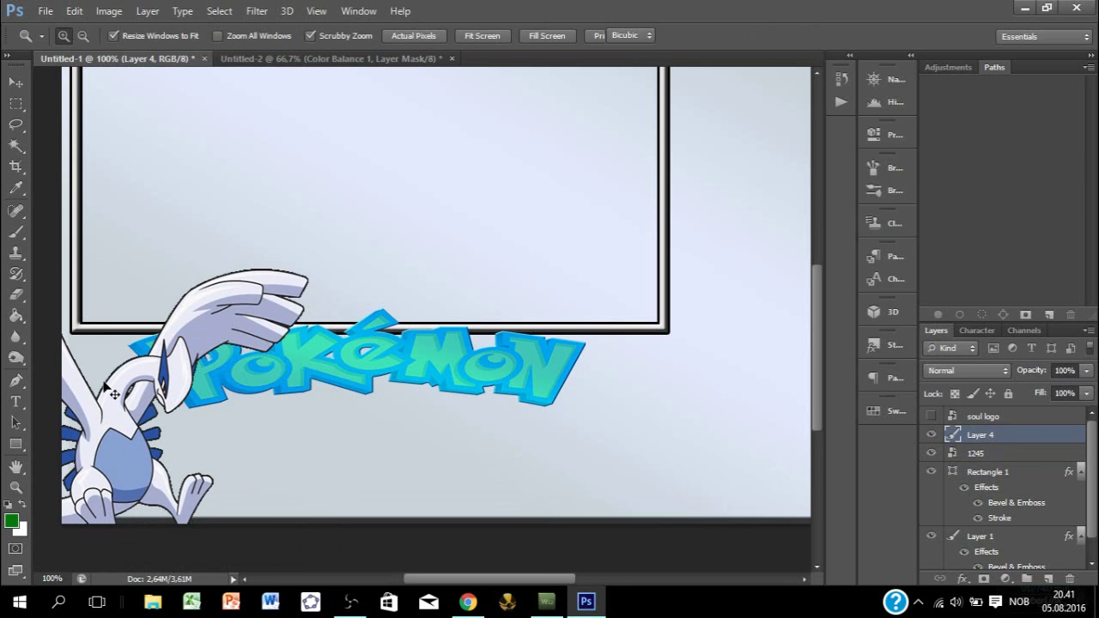
pyautogui.hotkey('ctrl', 't')
pyautogui.press('Return')
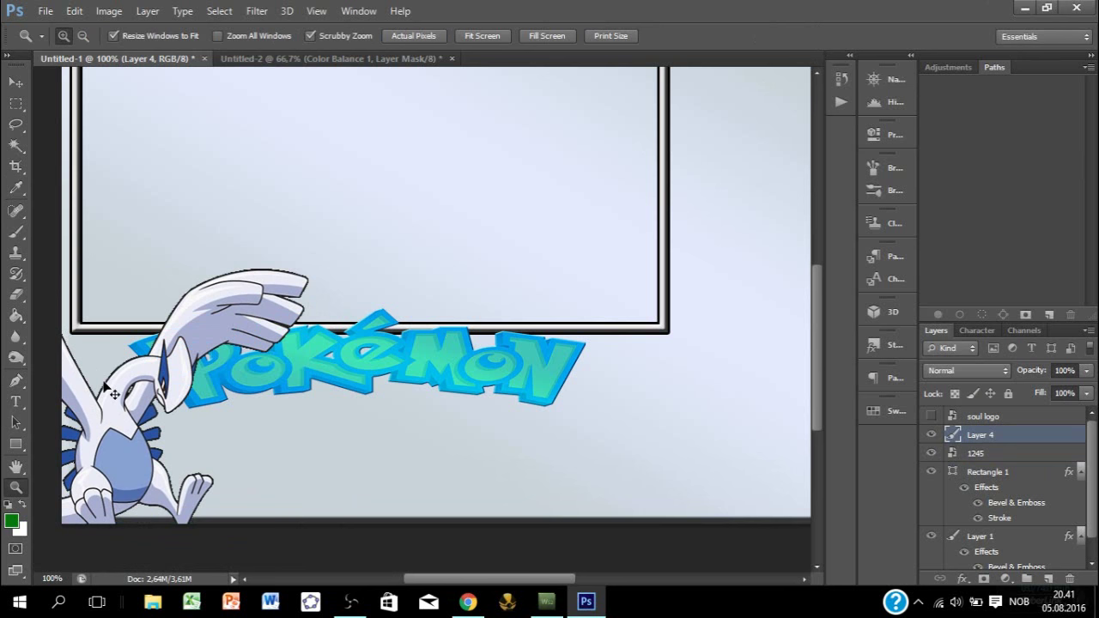
# Step: Place a horizontally flipped duplicate of Lugia over the right end of the Pokémon logo, and stack Layer 4 above the soul logo layer
pyautogui.hotkey('ctrl', 'j')
pyautogui.hotkey('ctrl', 't')
pyautogui.rightClick(189, 445)
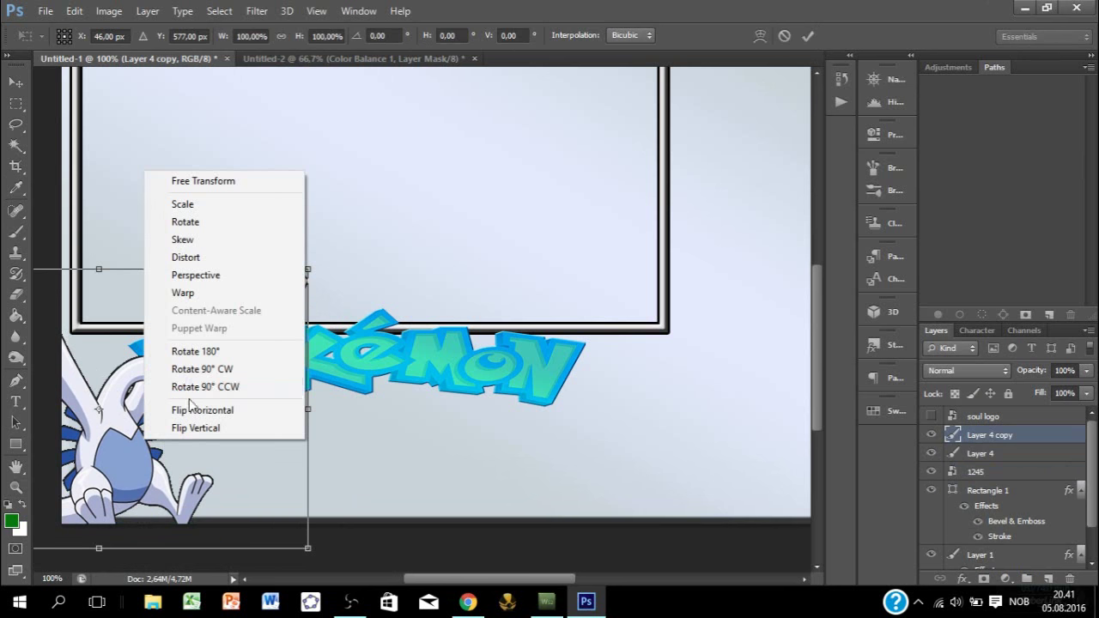
pyautogui.click(216, 410)
pyautogui.moveTo(215, 453); pyautogui.dragTo(732, 467)
pyautogui.moveTo(733, 465); pyautogui.dragTo(771, 449)
pyautogui.press('z')
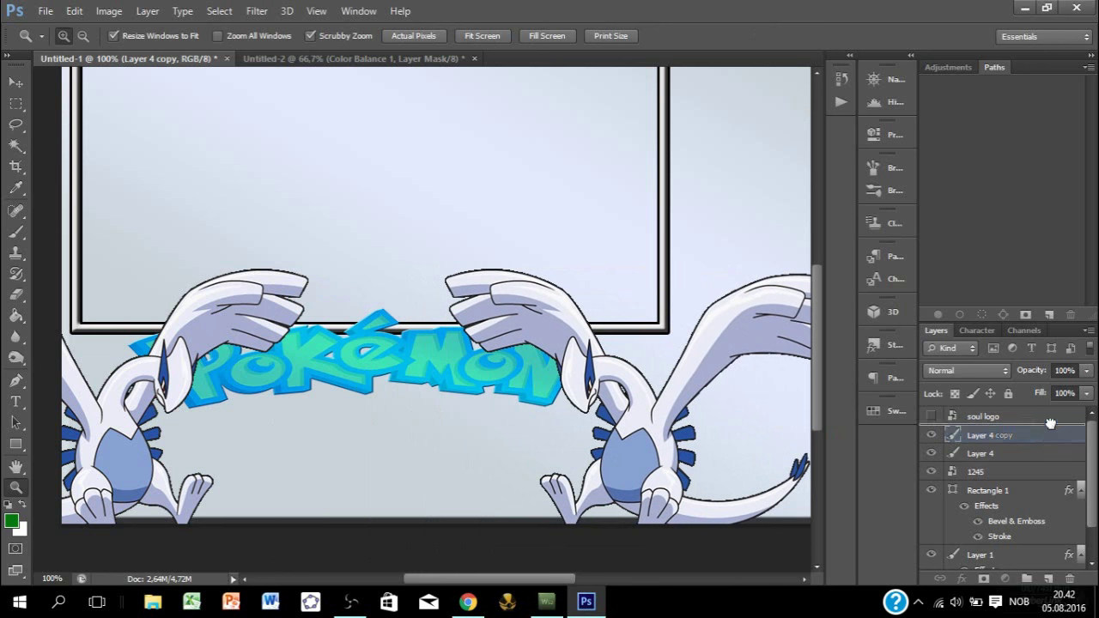
pyautogui.moveTo(980, 453); pyautogui.dragTo(980, 416)
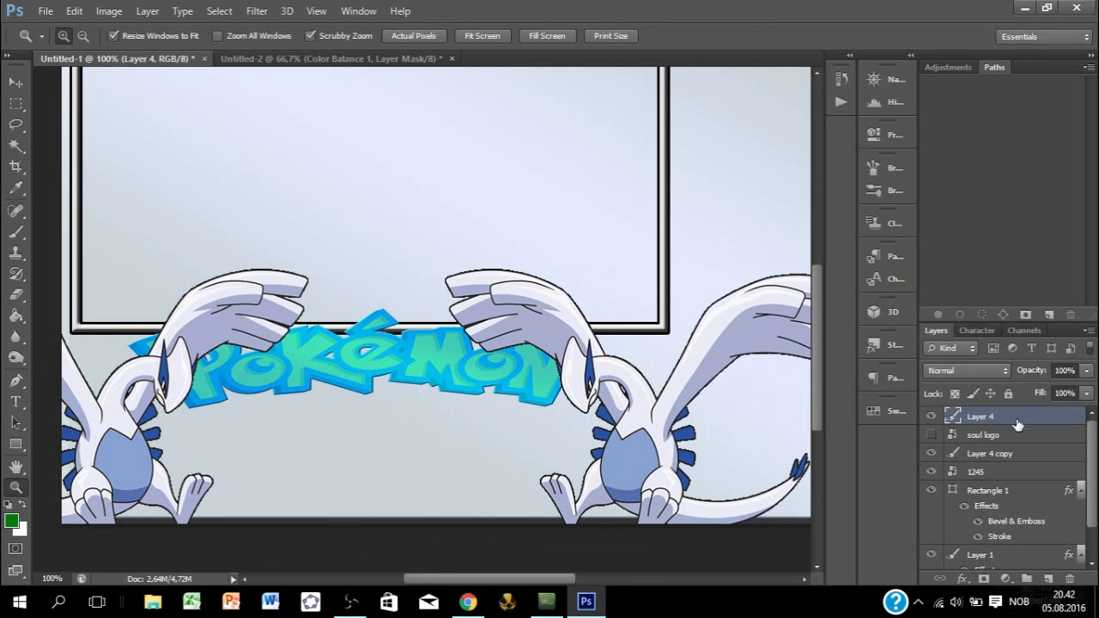
# Step: Add the white text "Soul Silver" in Rio Grande at 164 pt and position it across the lower part of the layout over both Lugias
pyautogui.click(16, 401)
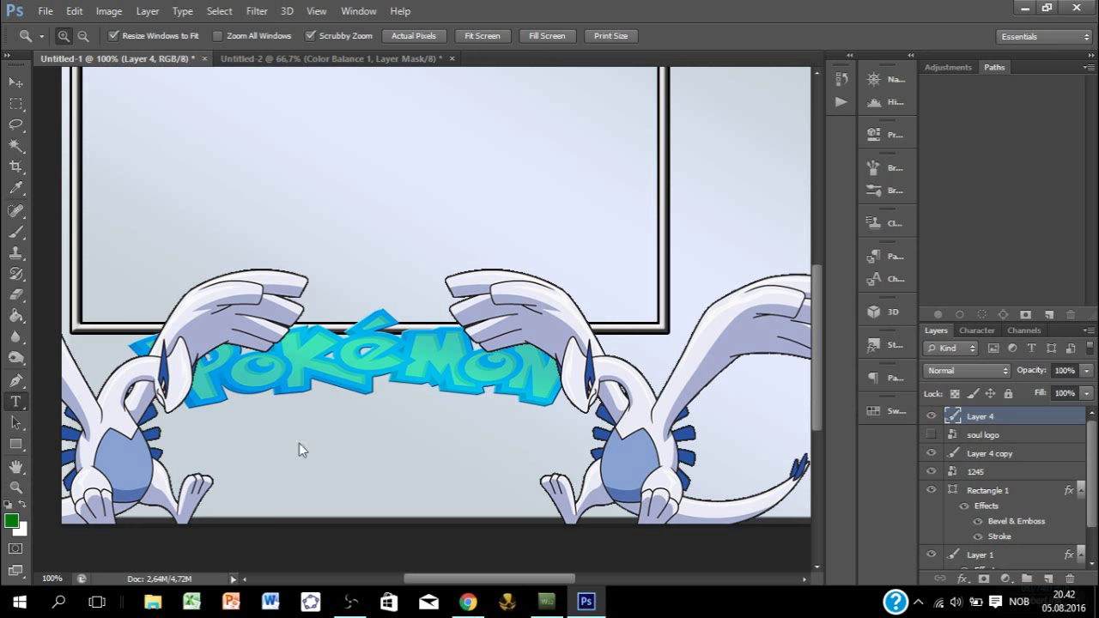
pyautogui.click(225, 429)
pyautogui.write('SOUL')
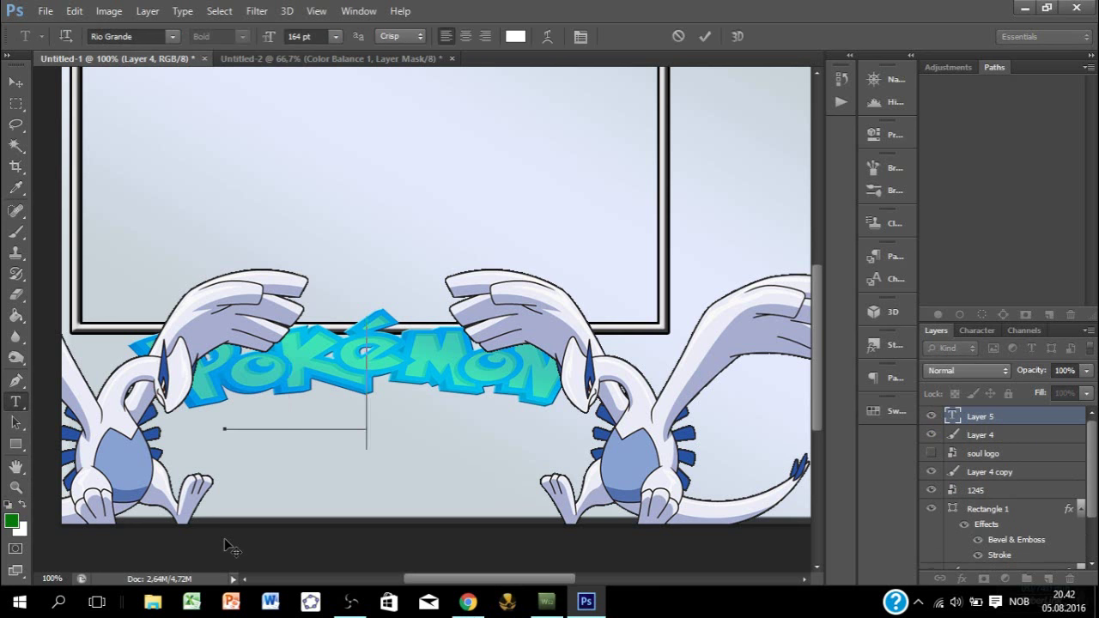
pyautogui.write(' SILV')
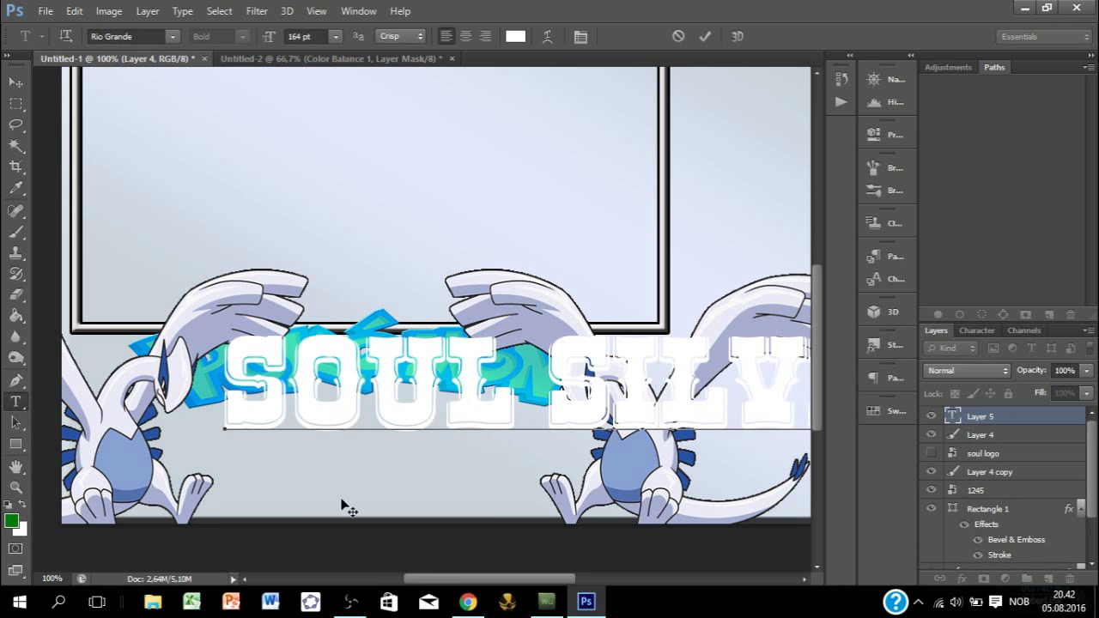
pyautogui.write('ER')
pyautogui.moveTo(257, 510); pyautogui.dragTo(144, 536)
pyautogui.moveTo(137, 435); pyautogui.dragTo(973, 420)
pyautogui.hotkey('ctrl', '-')
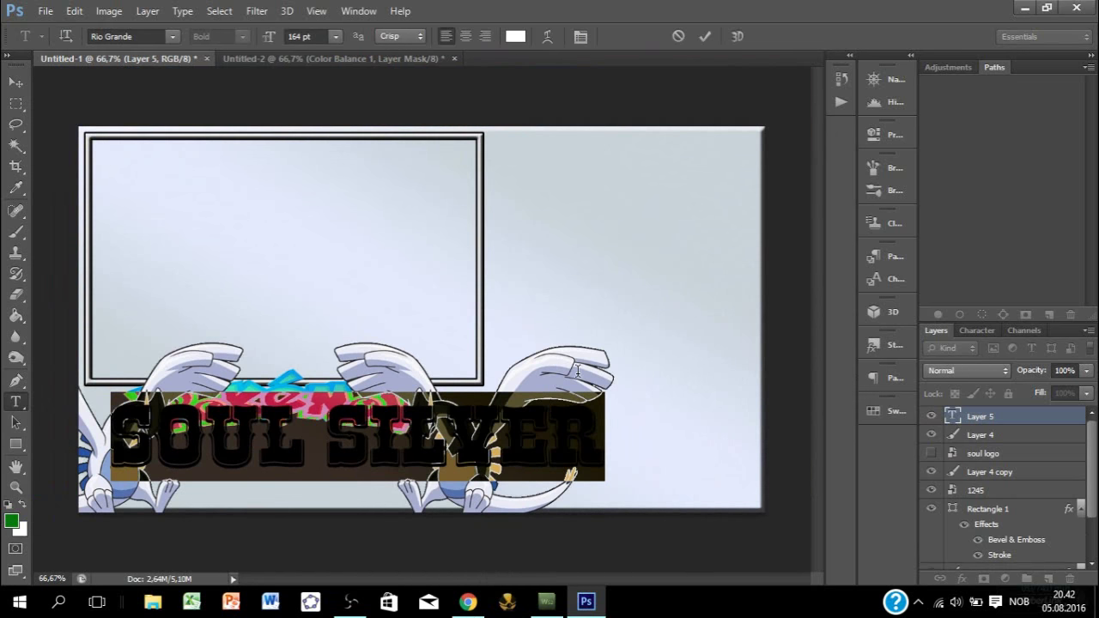
pyautogui.click(1070, 420)
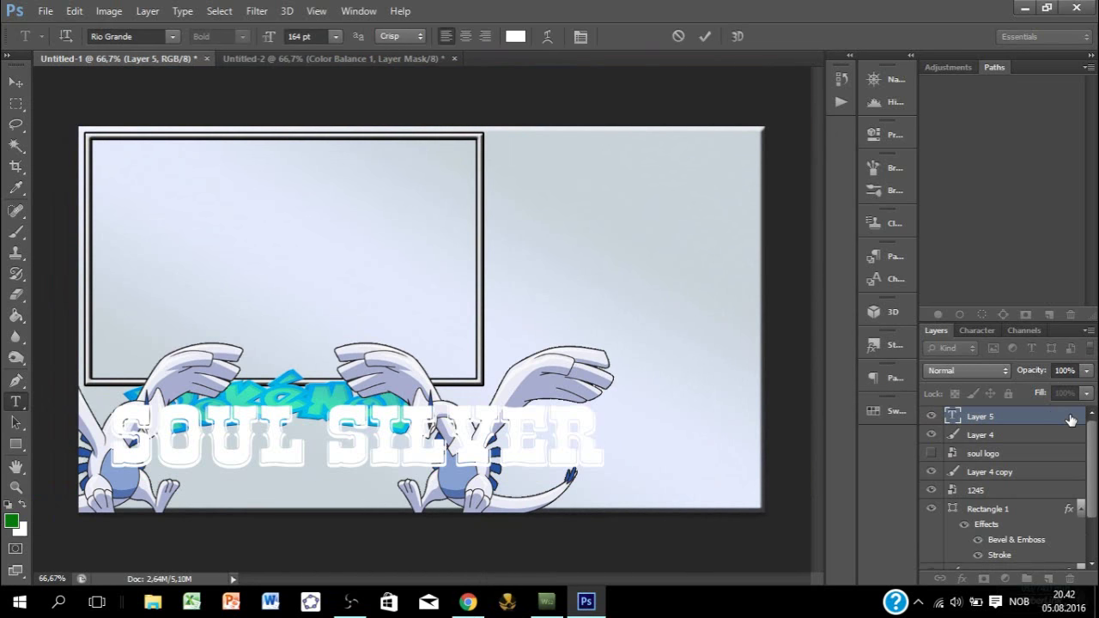
pyautogui.click(706, 39)
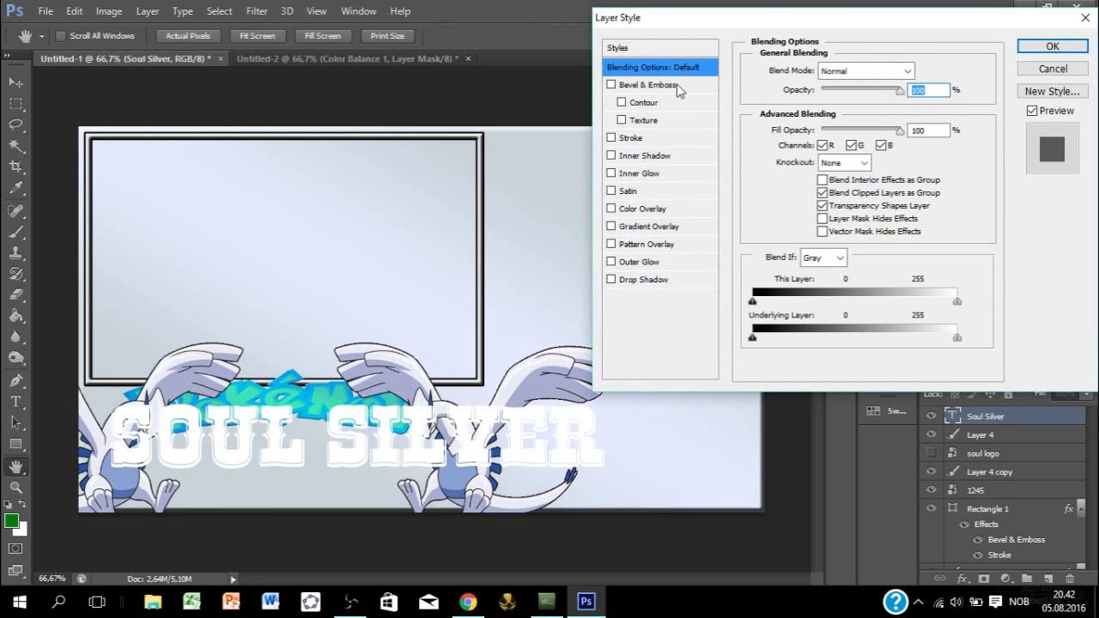
# Step: Add a black 3 px outside stroke and a linear gradient overlay with the bright blue-cyan-blue preset to the Soul Silver text
pyautogui.click(630, 138)
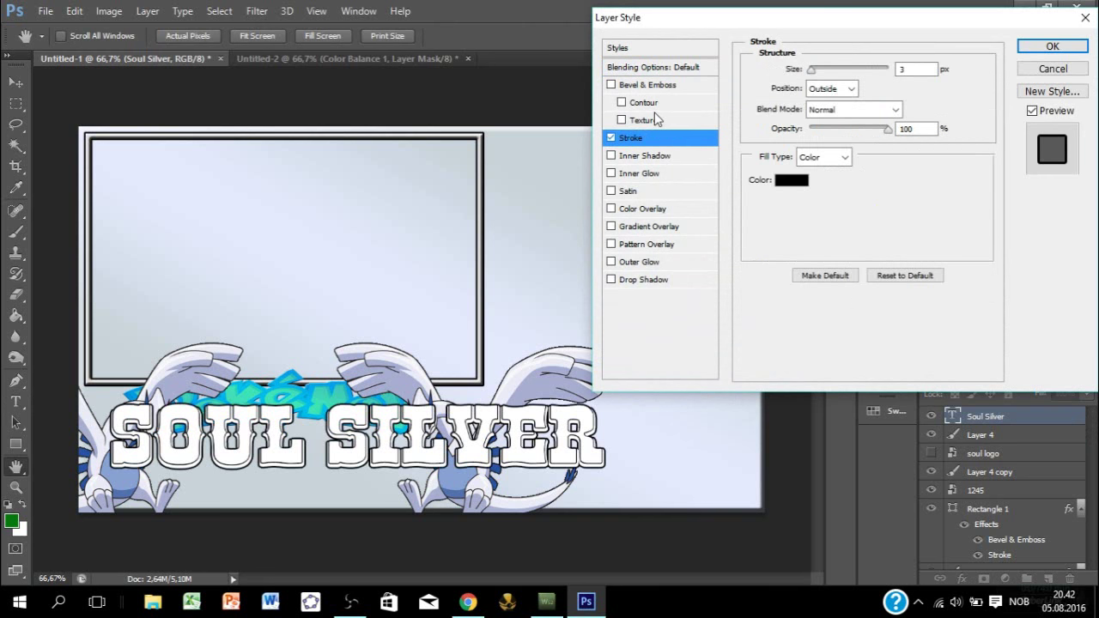
pyautogui.click(648, 227)
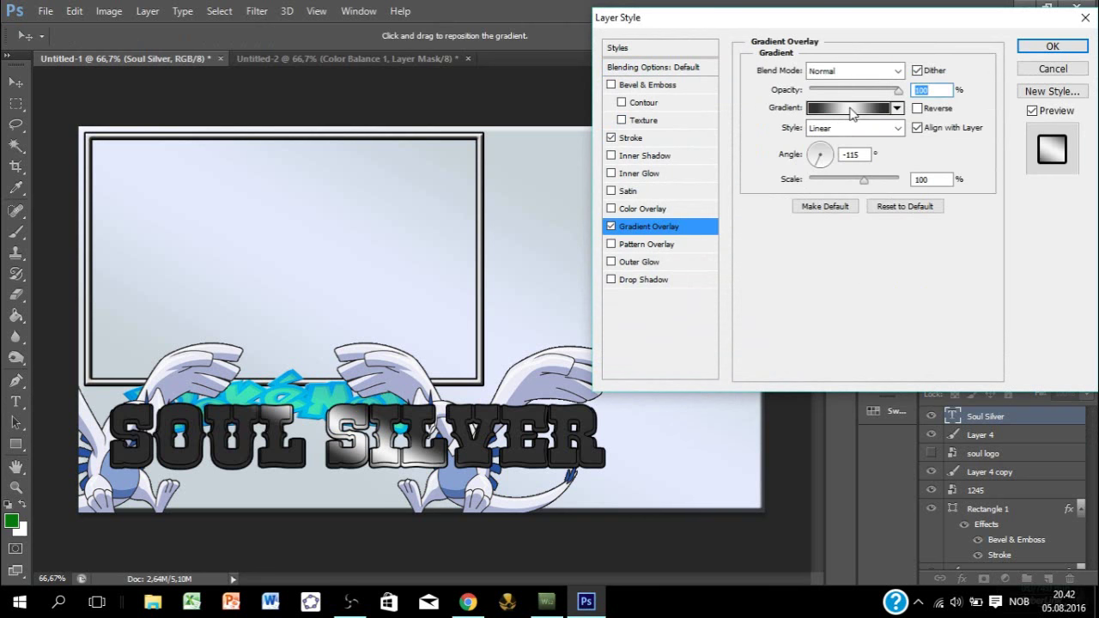
pyautogui.click(849, 109)
pyautogui.scroll(-2, 944, 128)
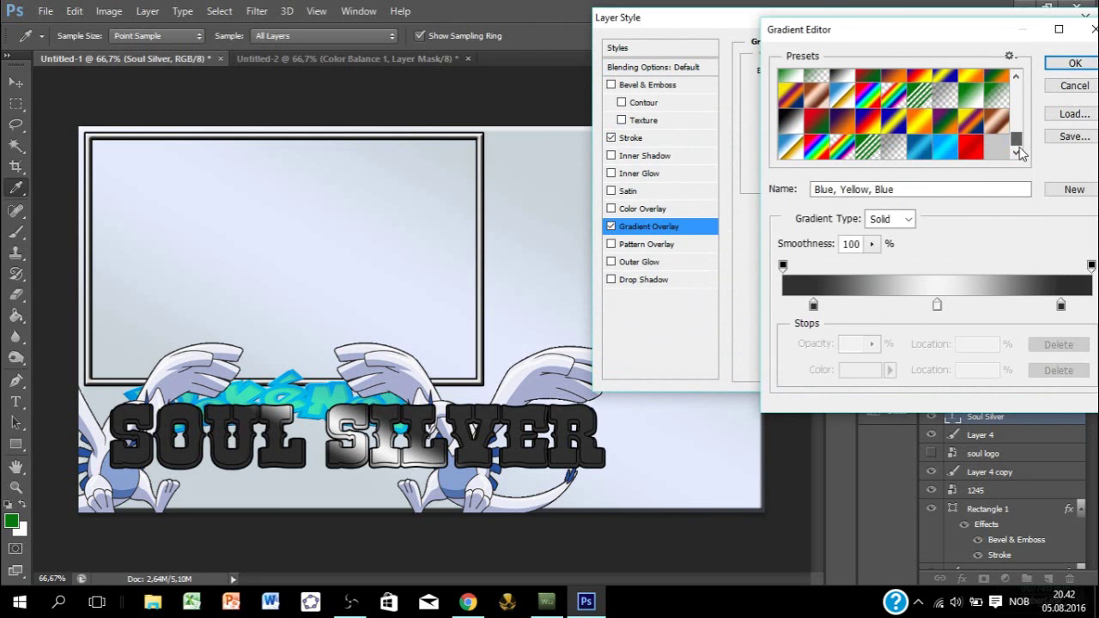
pyautogui.click(945, 153)
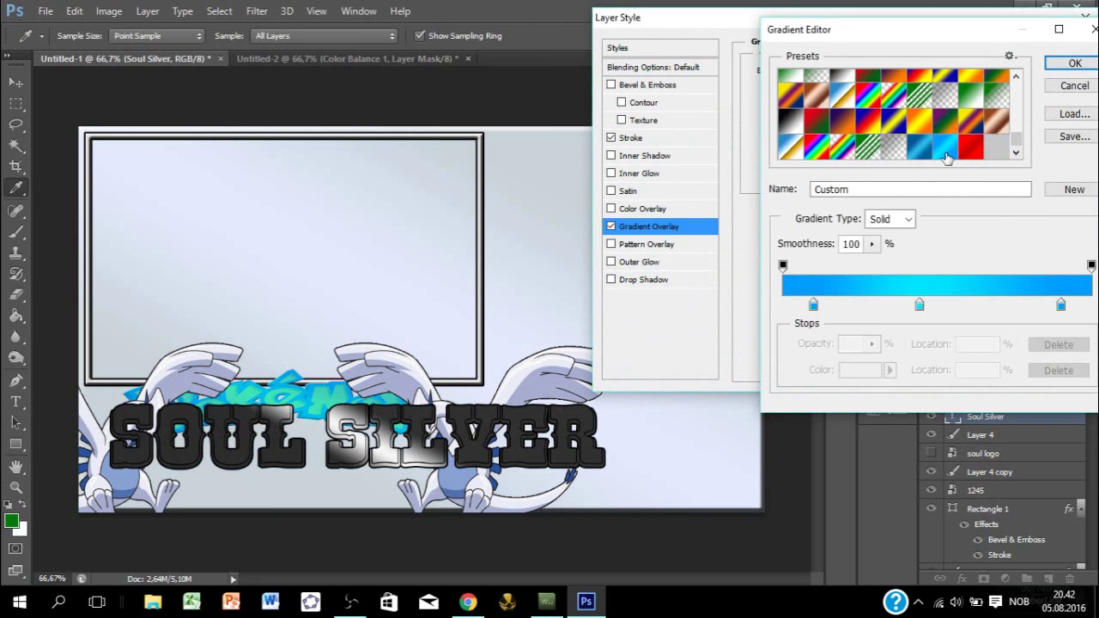
pyautogui.click(1066, 66)
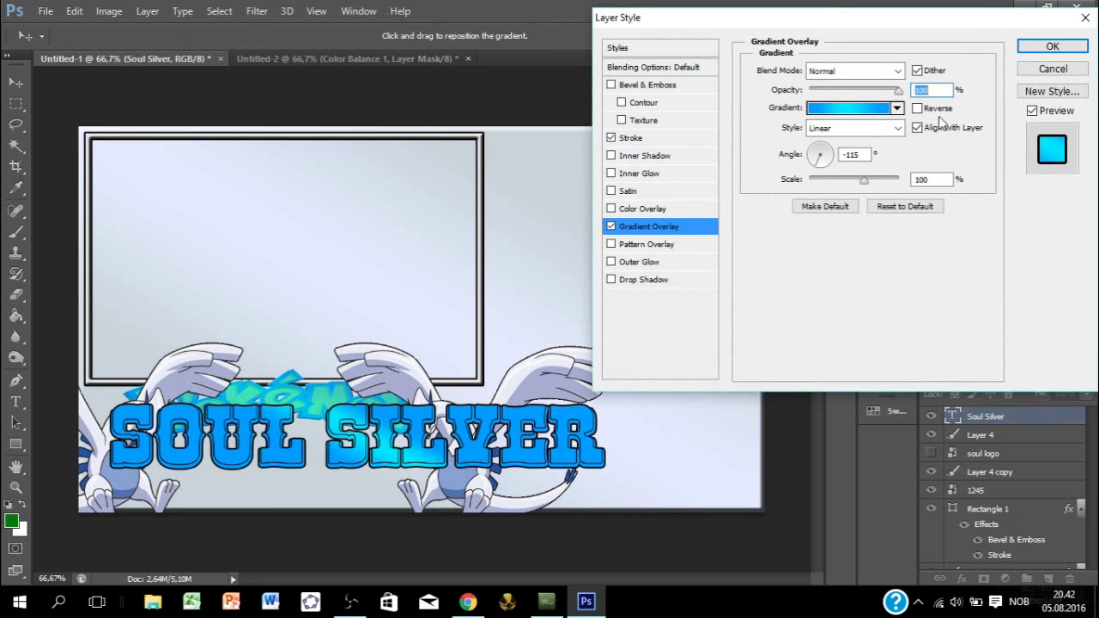
# Step: Enable Bevel & Emboss with Contour on the Soul Silver text and set its stroke size to 6 px
pyautogui.click(640, 104)
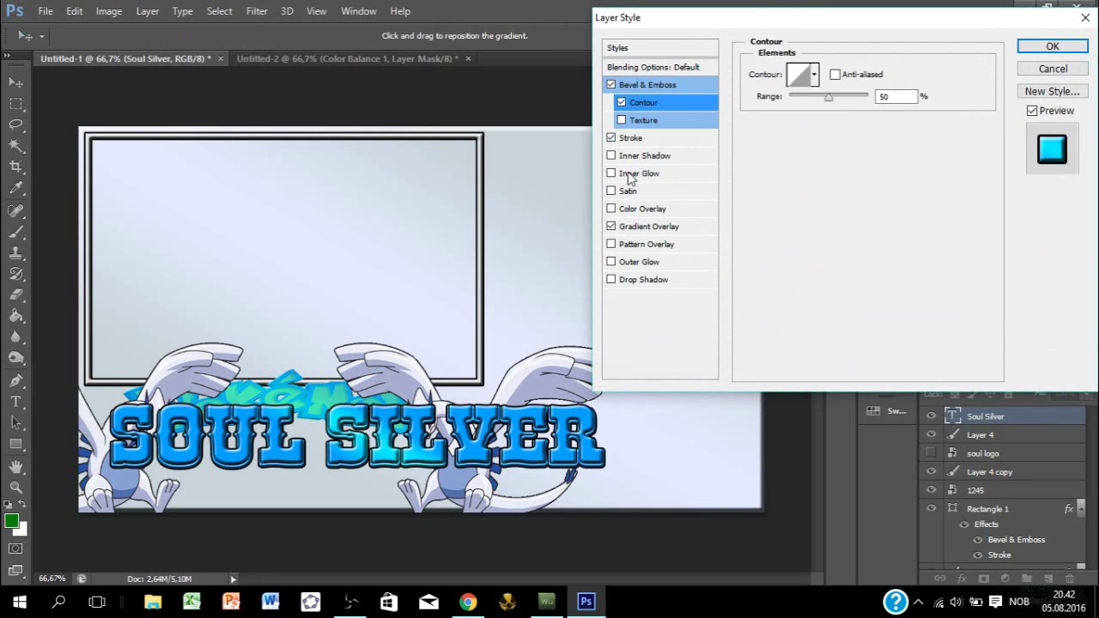
pyautogui.click(630, 137)
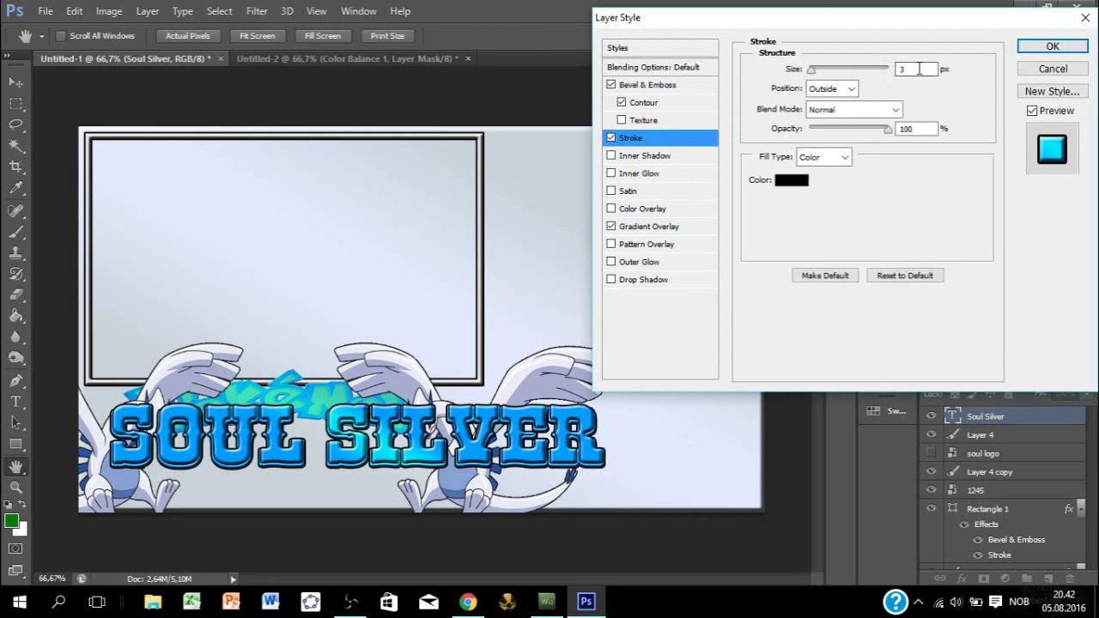
pyautogui.press('Up')
pyautogui.press('Up')
pyautogui.press('Up')
pyautogui.press('Up')
pyautogui.press('Up')
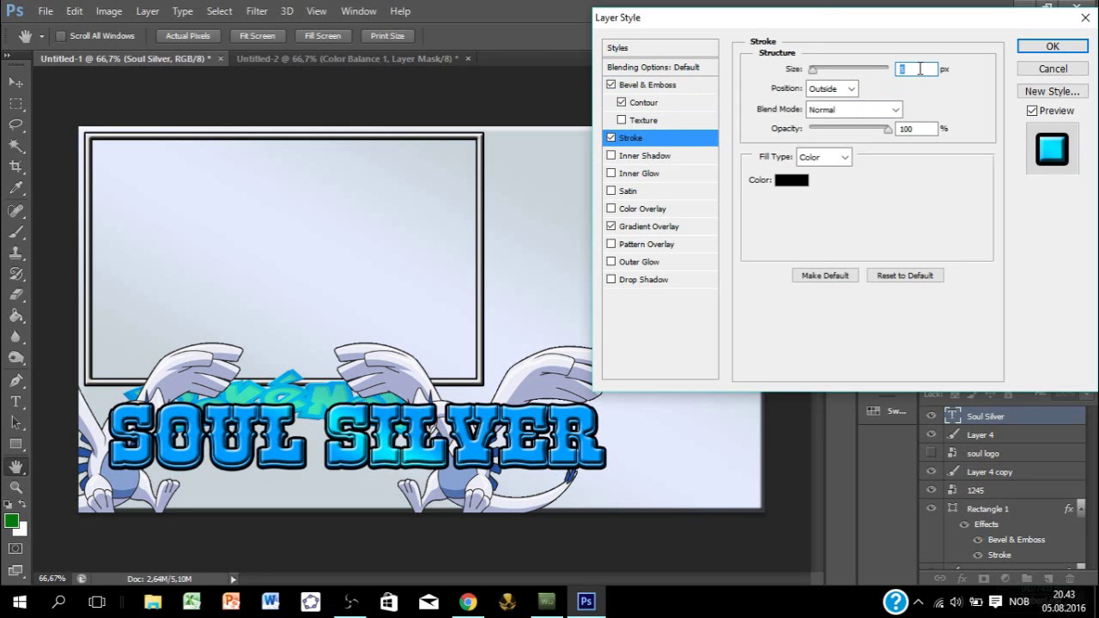
pyautogui.press('Up')
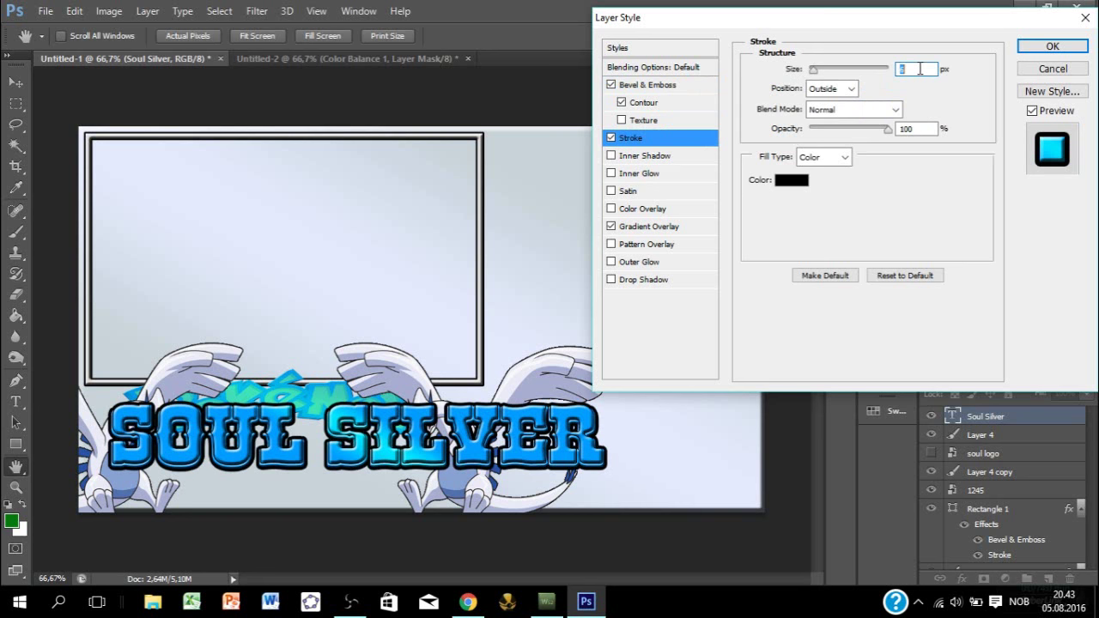
# Step: Try white as the text's stroke colour, set it back to black 000000, and apply the layer style
pyautogui.click(791, 180)
pyautogui.click(578, 267)
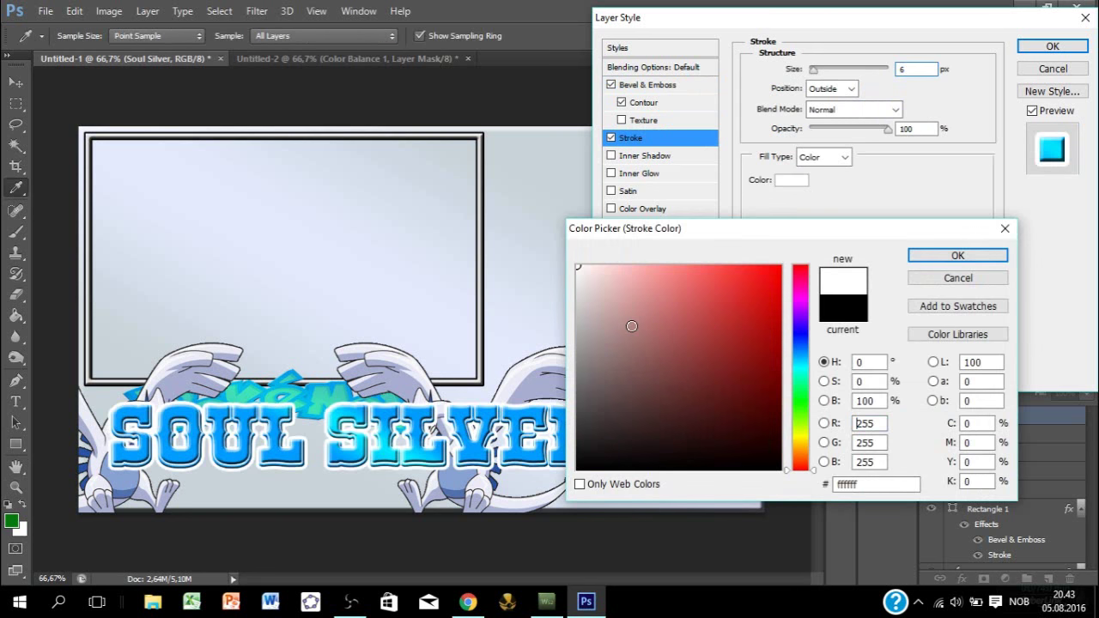
pyautogui.moveTo(645, 307)
pyautogui.mouseDown()
pyautogui.moveTo(593, 429)
pyautogui.moveTo(538, 489)
pyautogui.mouseUp()
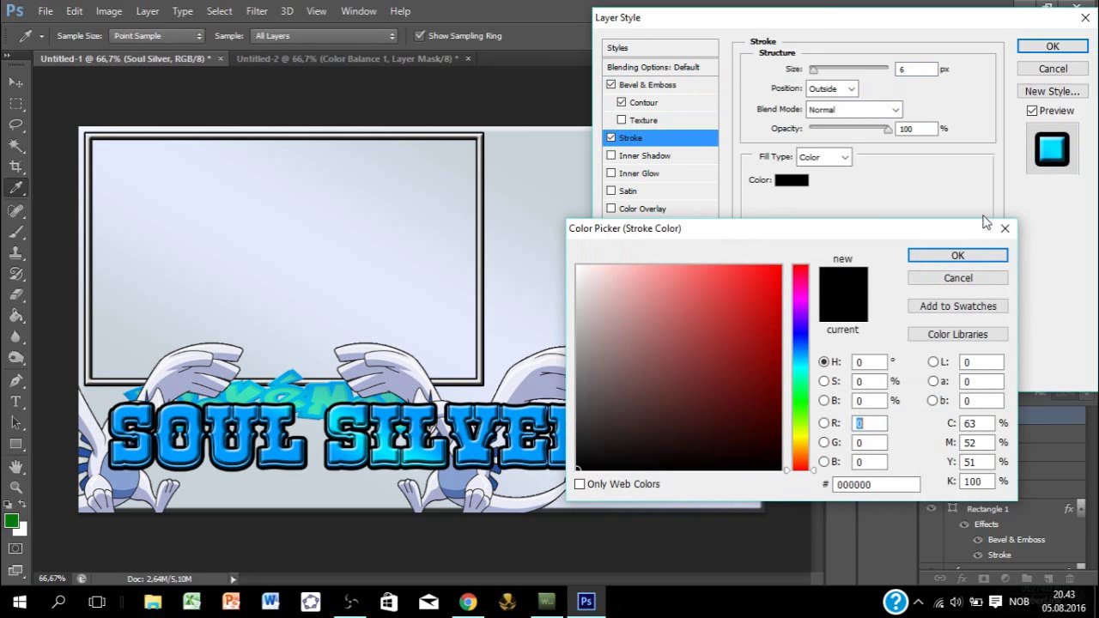
pyautogui.click(976, 262)
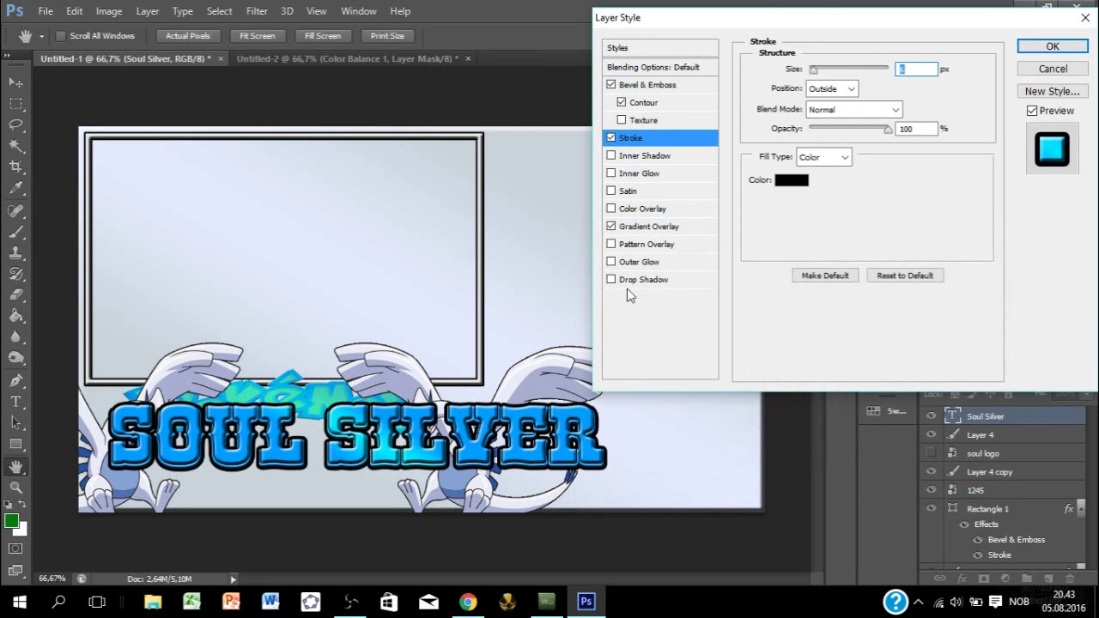
pyautogui.click(1053, 46)
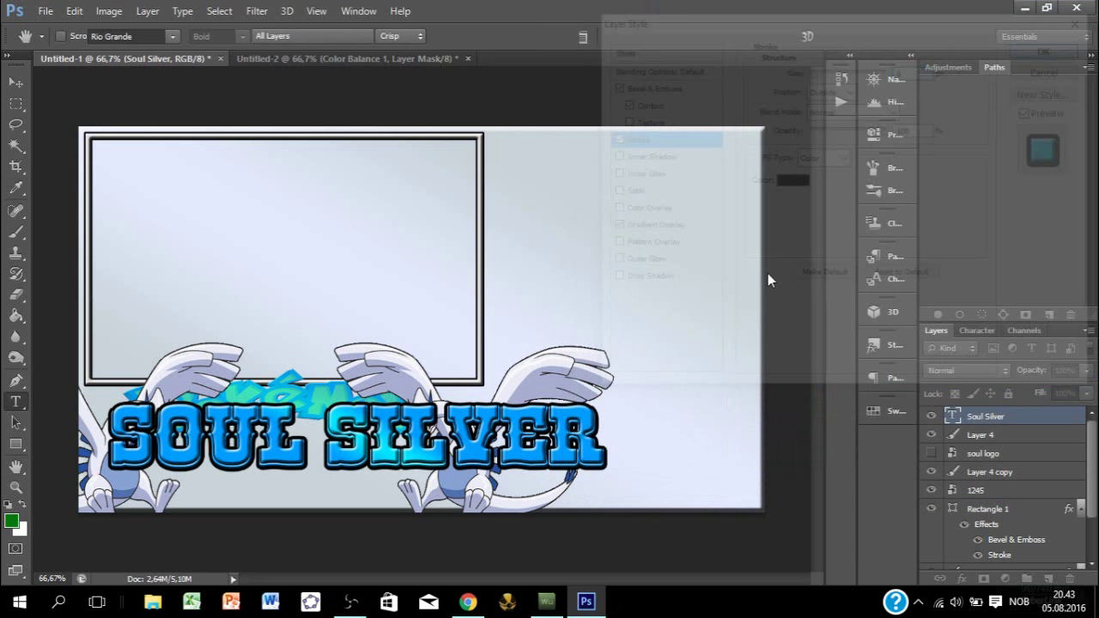
# Step: Reduce the Soul Silver text to 84 pt and place it below the Pokémon logo between the two Lugias
pyautogui.hotkey('ctrl', 't')
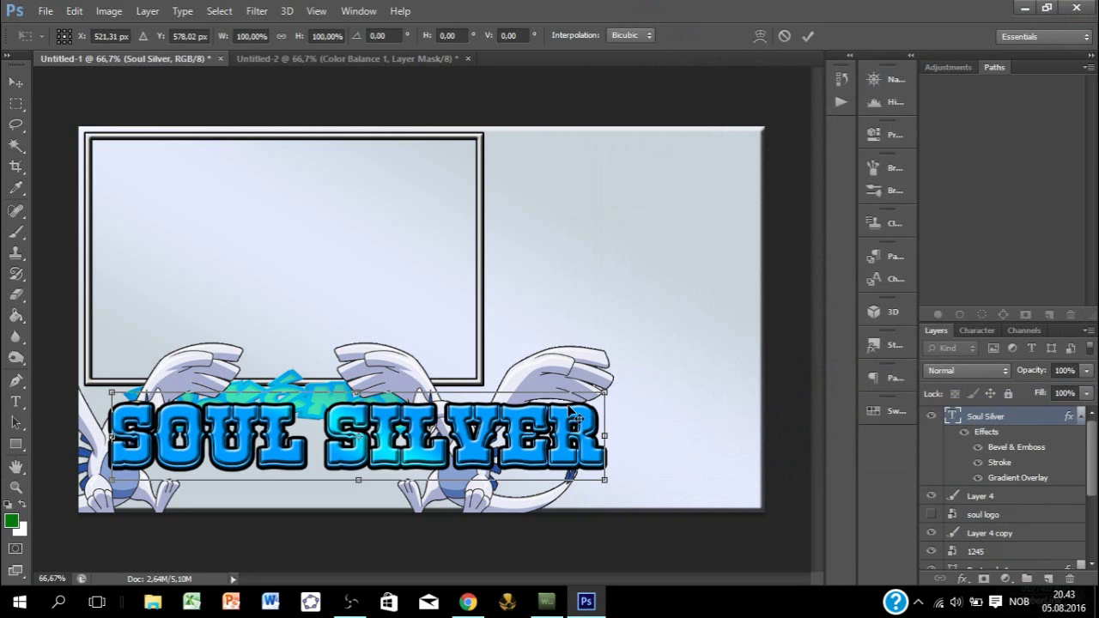
pyautogui.click(806, 39)
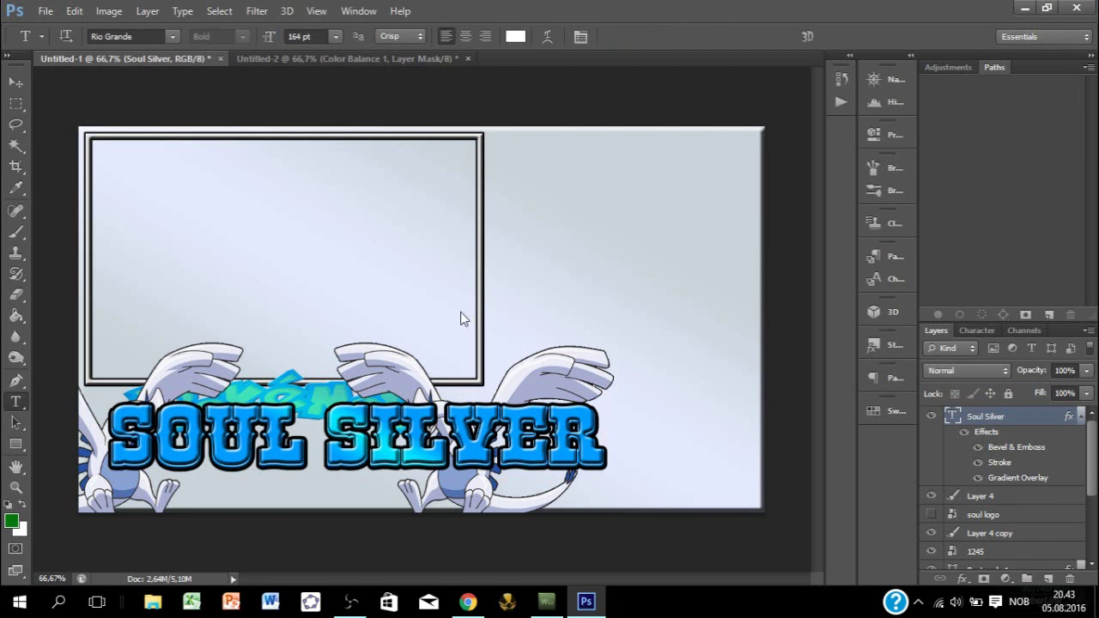
pyautogui.hotkey('ctrl', '-')
pyautogui.hotkey('ctrl', '+')
pyautogui.press('z')
pyautogui.click(95, 496)
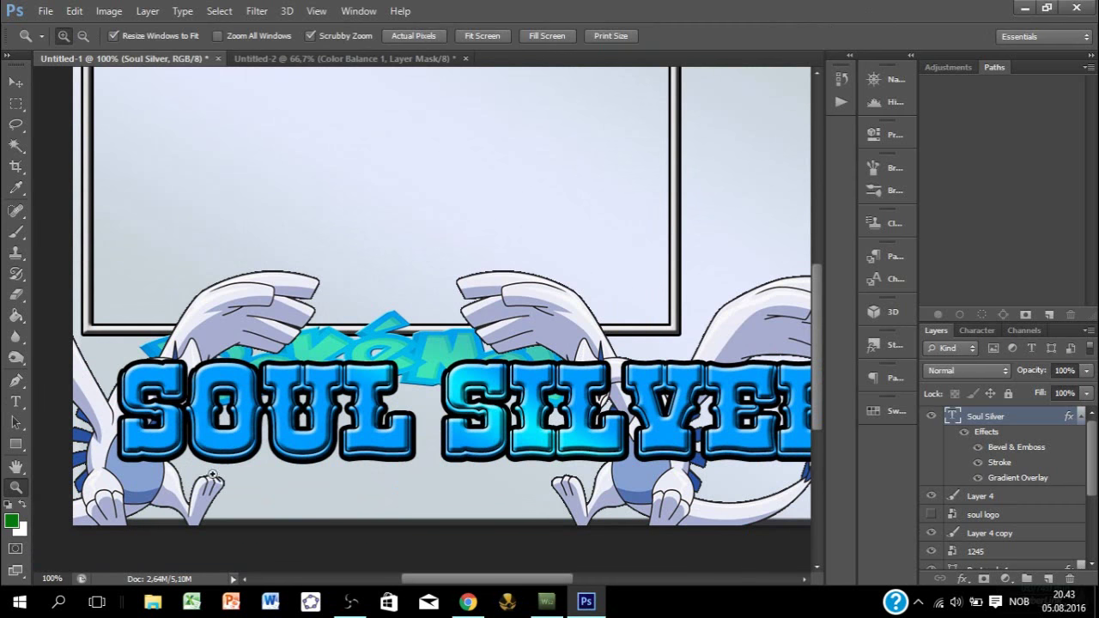
pyautogui.click(16, 404)
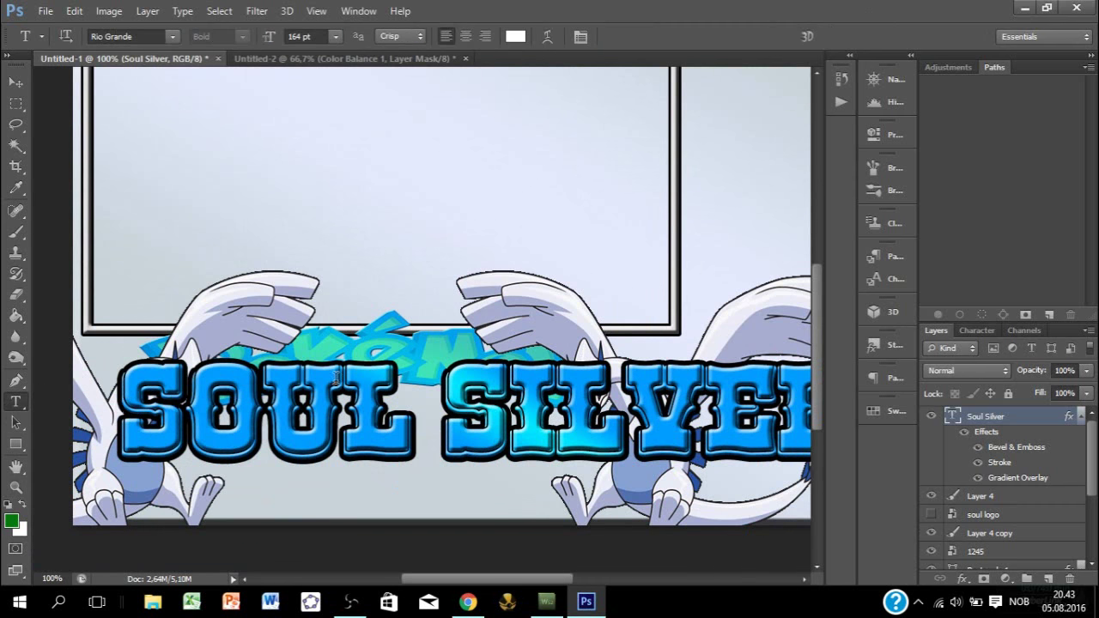
pyautogui.moveTo(126, 406); pyautogui.dragTo(795, 375)
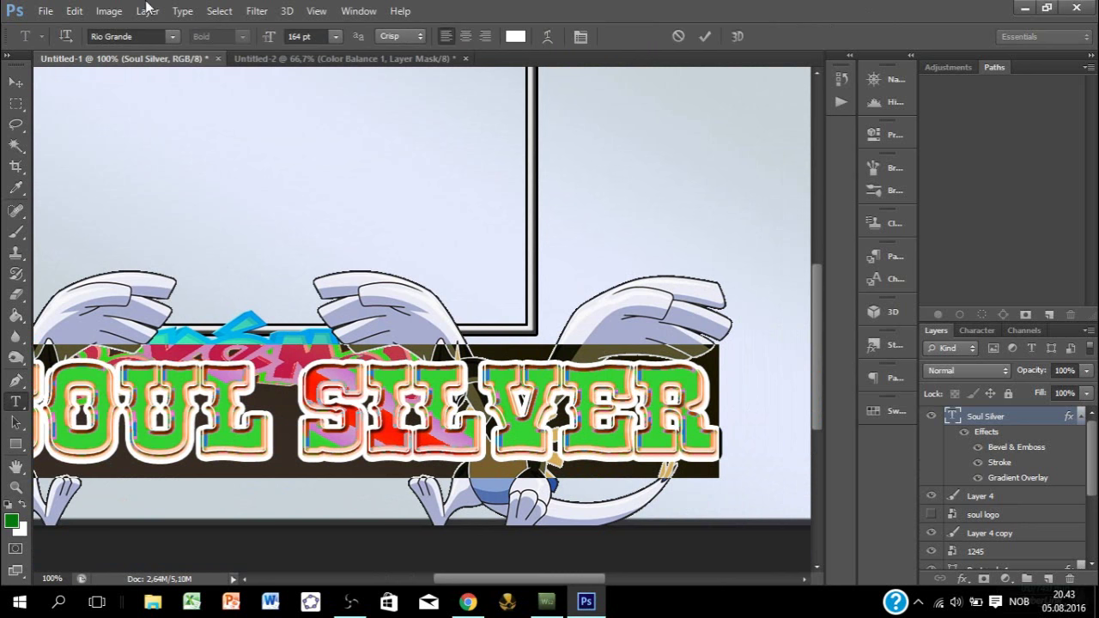
pyautogui.moveTo(274, 38); pyautogui.dragTo(177, 461)
pyautogui.moveTo(178, 512); pyautogui.dragTo(282, 509)
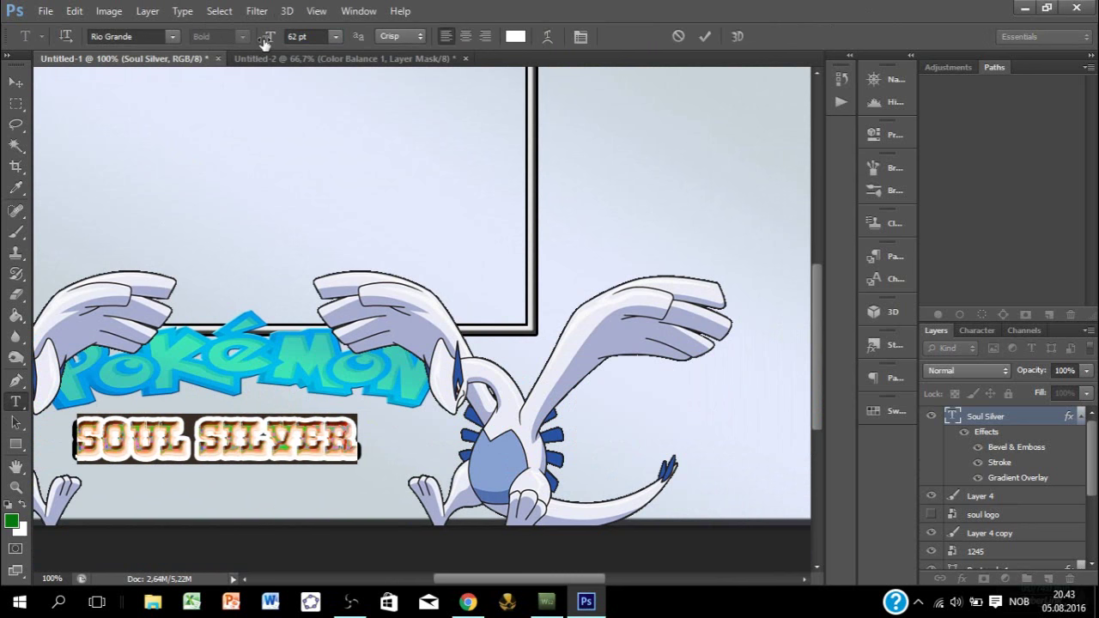
pyautogui.moveTo(265, 43); pyautogui.dragTo(241, 496)
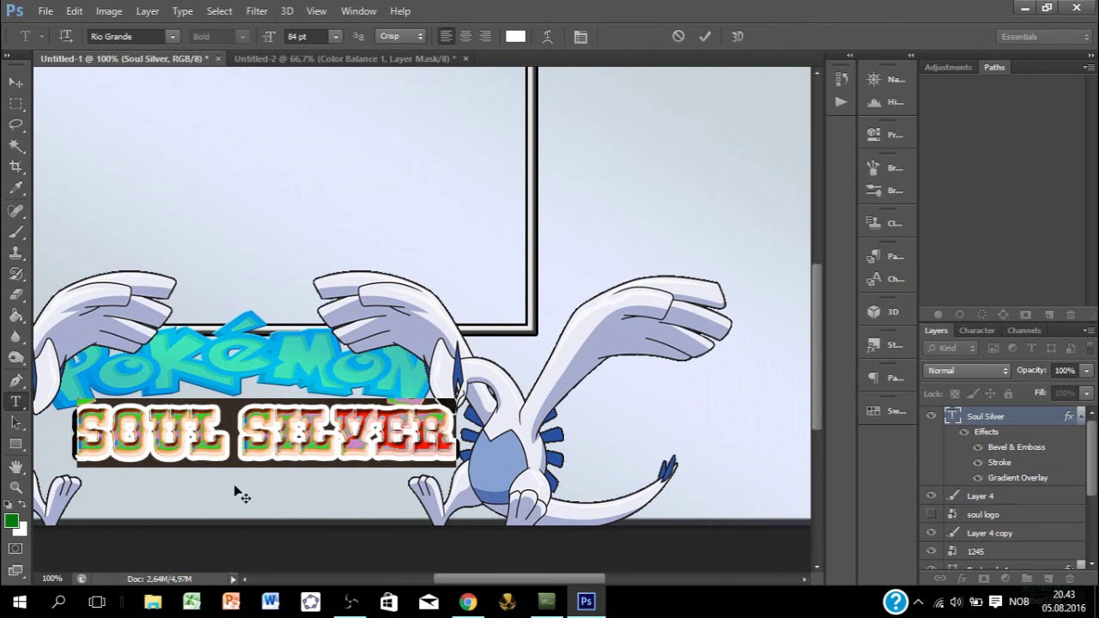
pyautogui.hscroll(-3, 301, 512)
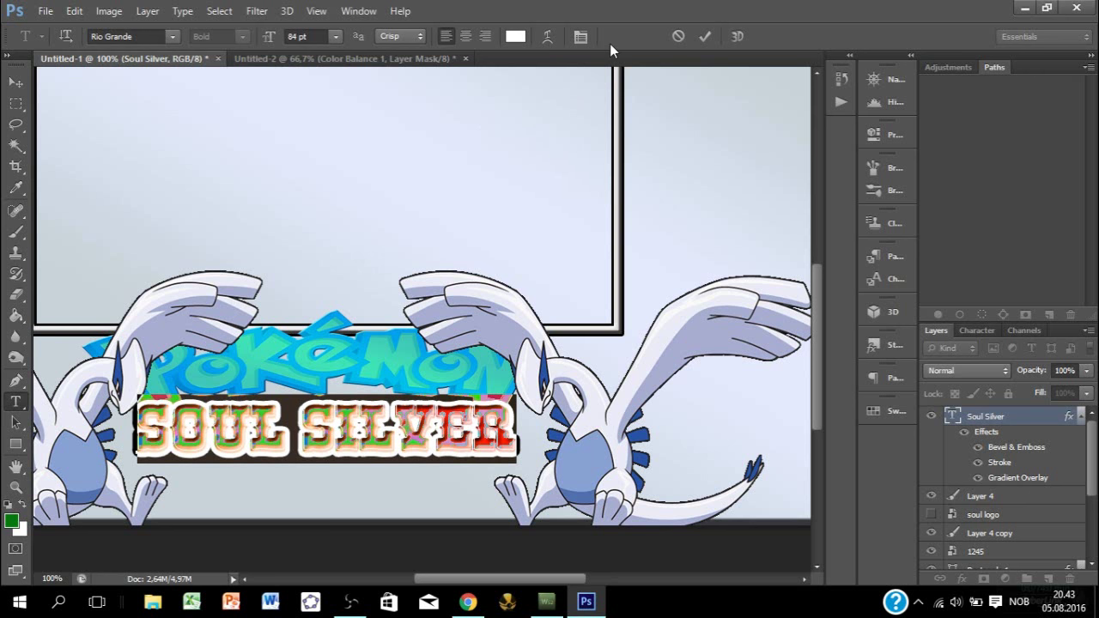
pyautogui.click(706, 37)
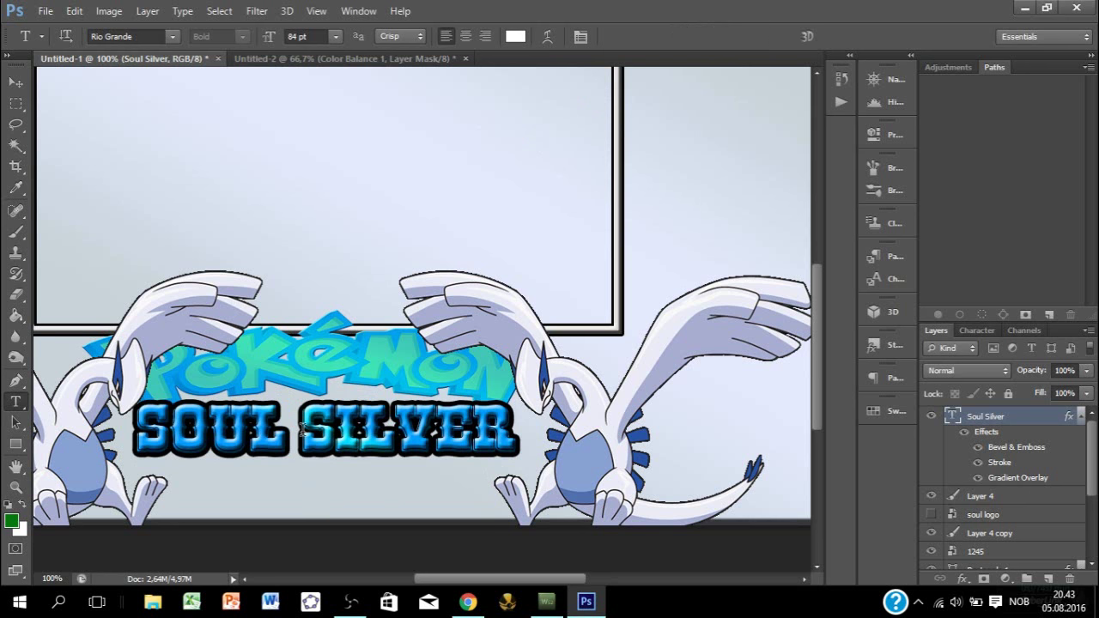
# Step: Shorten the title text to "Silver" and centre it beneath the Pokémon logo
pyautogui.click(302, 427)
pyautogui.hotkey('shift', 'Left')
pyautogui.hotkey('shift', 'Left')
pyautogui.hotkey('shift', 'Left')
pyautogui.hotkey('shift', 'Left')
pyautogui.write('SILV')
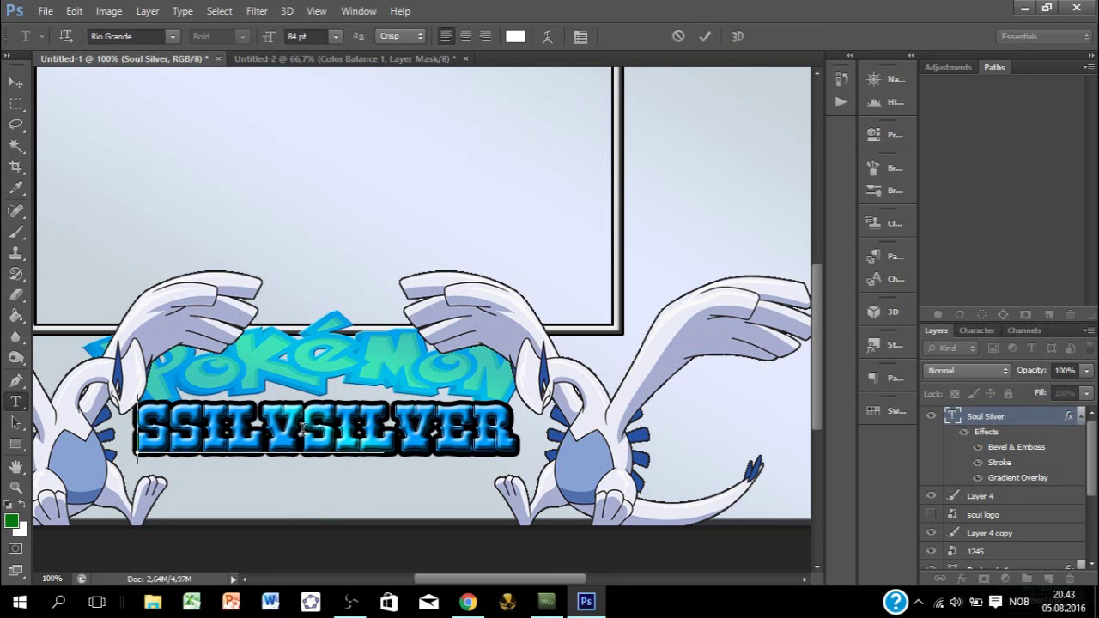
pyautogui.press('BackSpace')
pyautogui.press('BackSpace')
pyautogui.press('BackSpace')
pyautogui.press('BackSpace')
pyautogui.press('BackSpace')
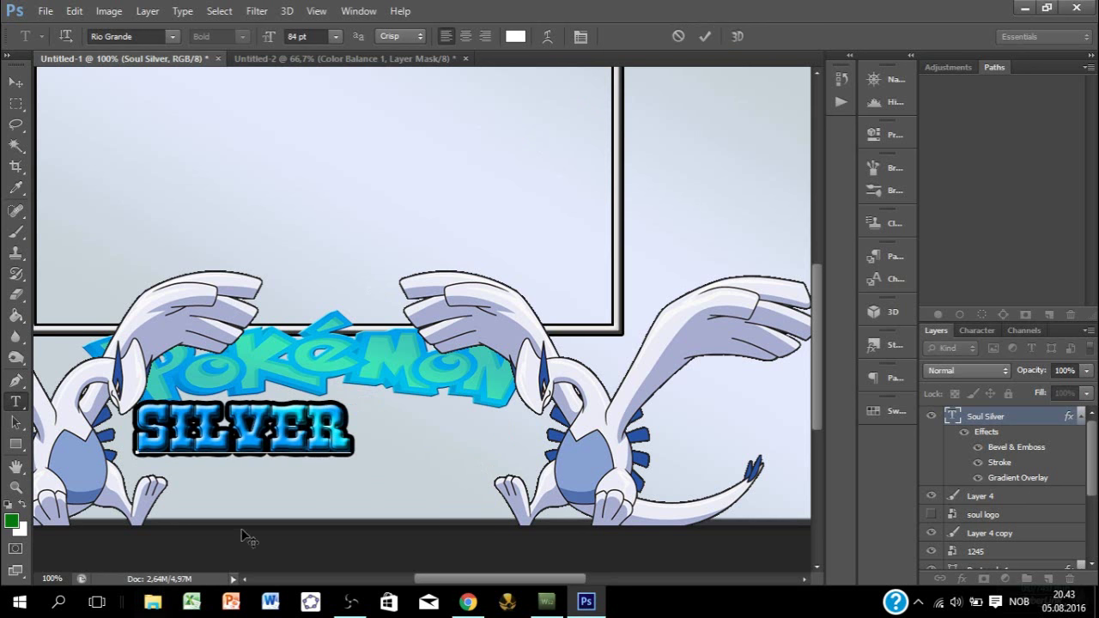
pyautogui.moveTo(245, 534); pyautogui.dragTo(321, 532)
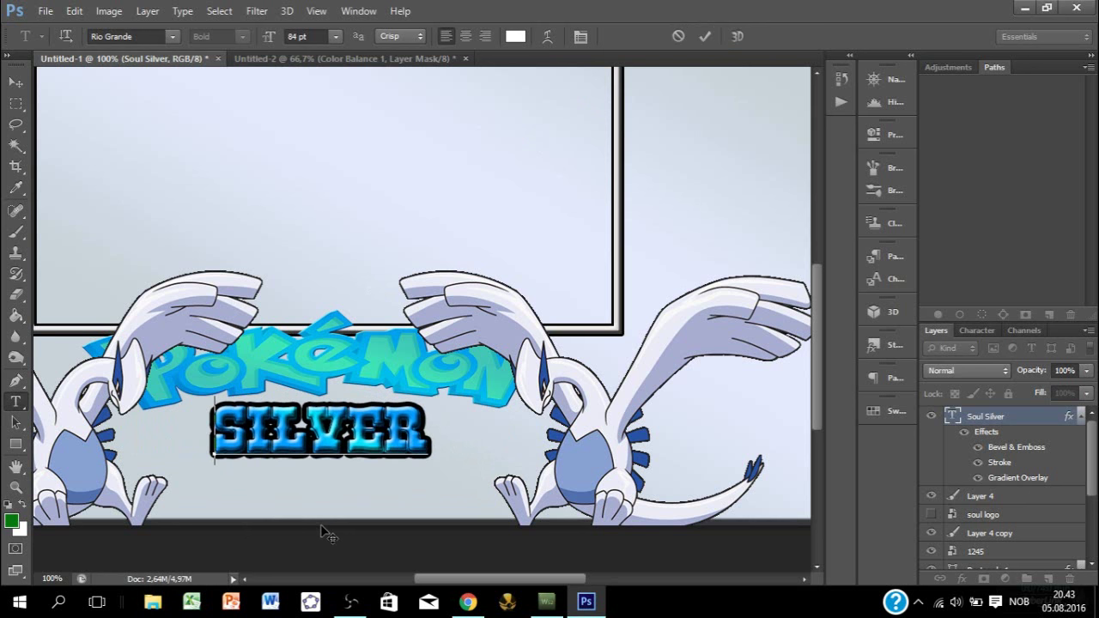
pyautogui.click(706, 36)
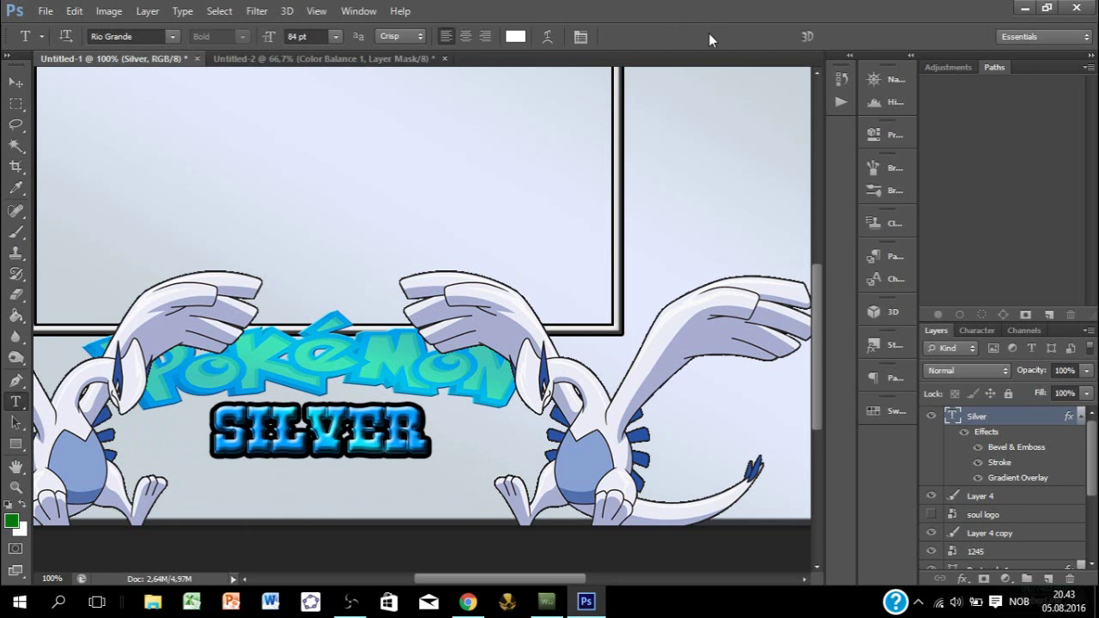
# Step: Scale the Lugia on Layer 4 to W 55.56%, H 64.66%, rotate it -15.36° and place it at X 61 px, Y 549.9 px
pyautogui.click(15, 82)
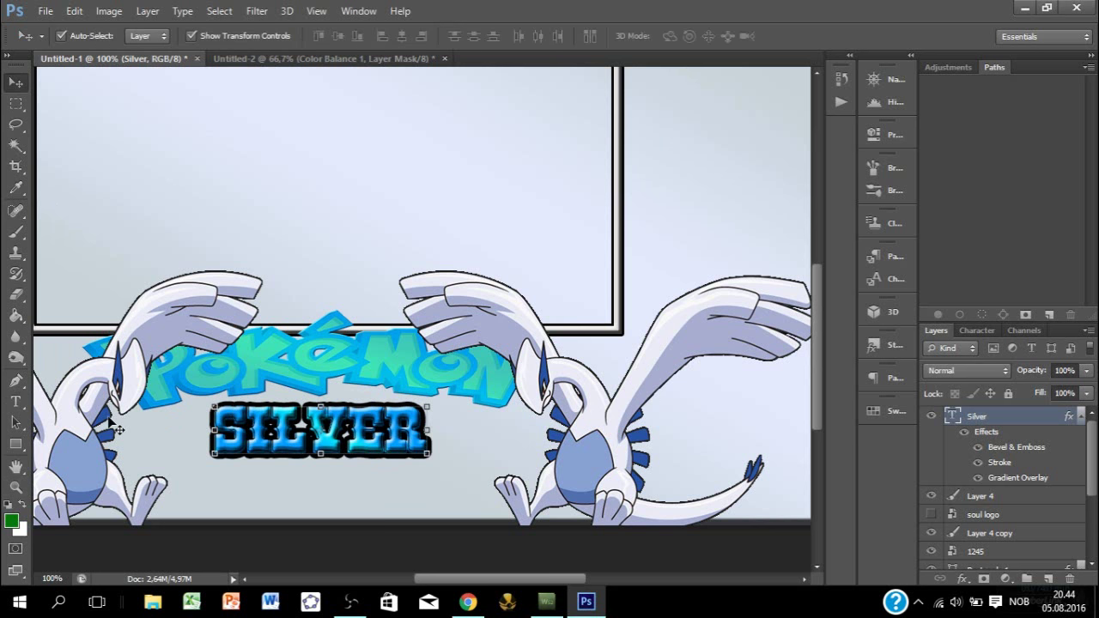
pyautogui.click(206, 481)
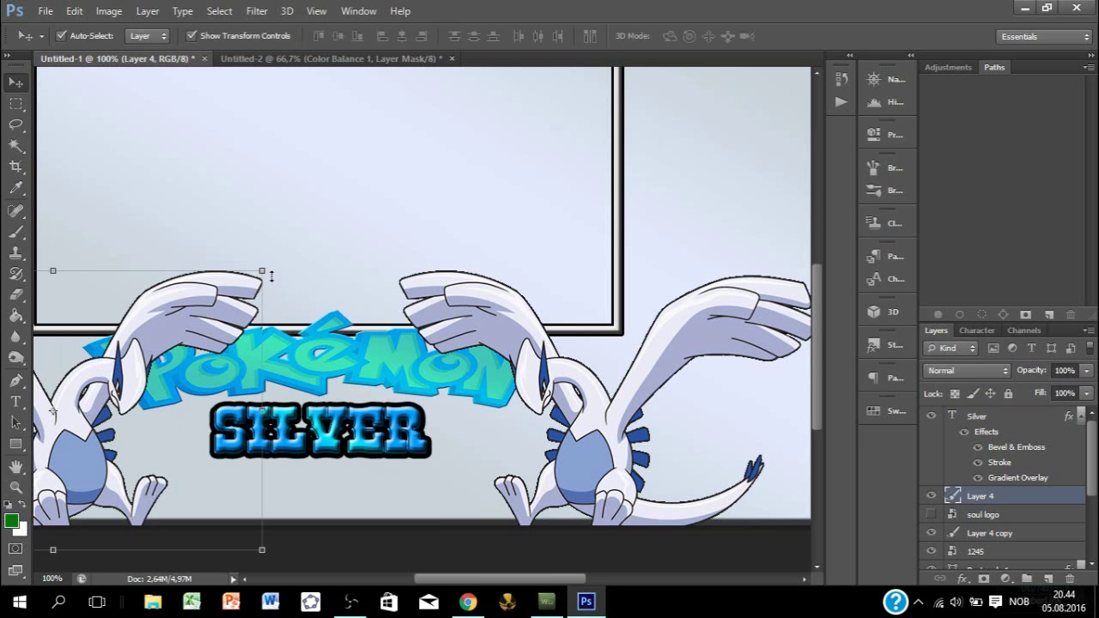
pyautogui.moveTo(262, 268); pyautogui.dragTo(178, 324)
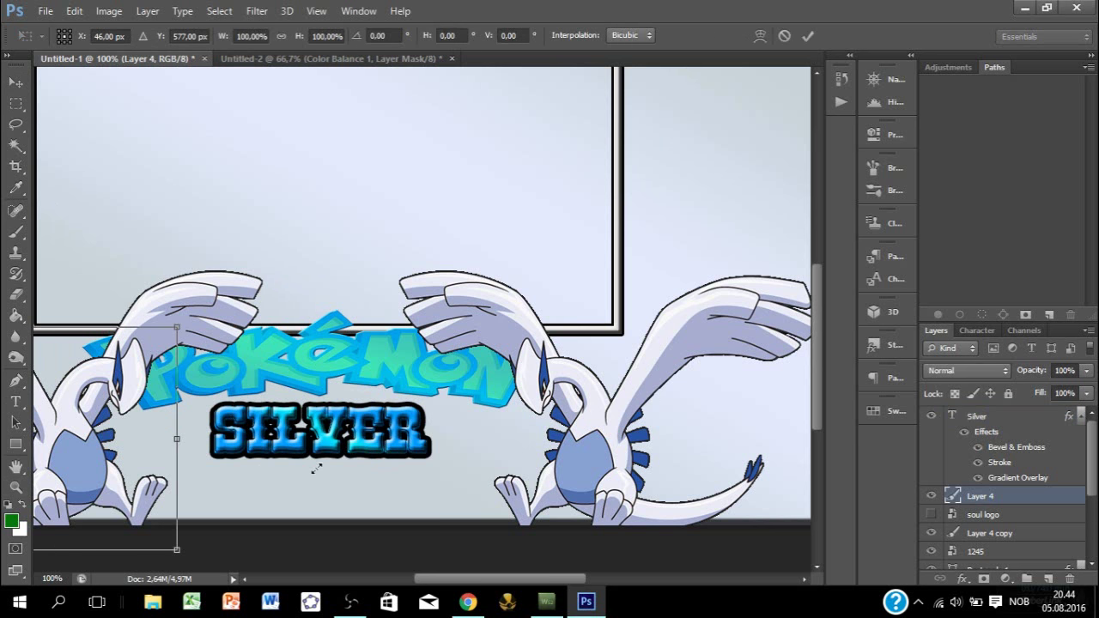
pyautogui.moveTo(461, 579); pyautogui.dragTo(397, 582)
pyautogui.moveTo(125, 550); pyautogui.dragTo(216, 492)
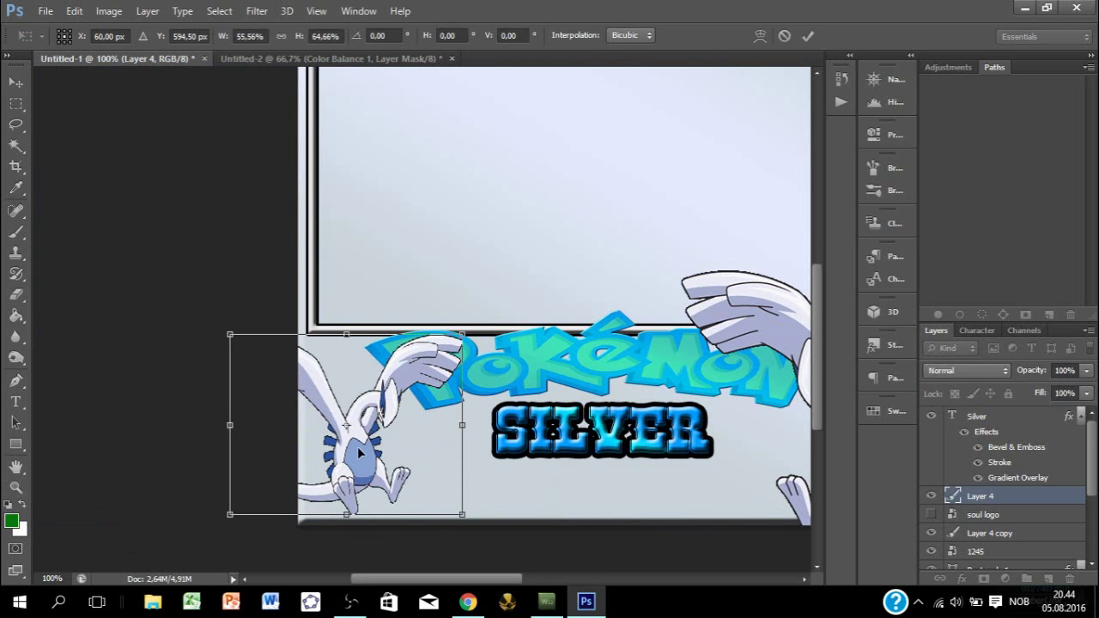
pyautogui.moveTo(354, 450); pyautogui.dragTo(363, 419)
pyautogui.moveTo(521, 369); pyautogui.dragTo(513, 319)
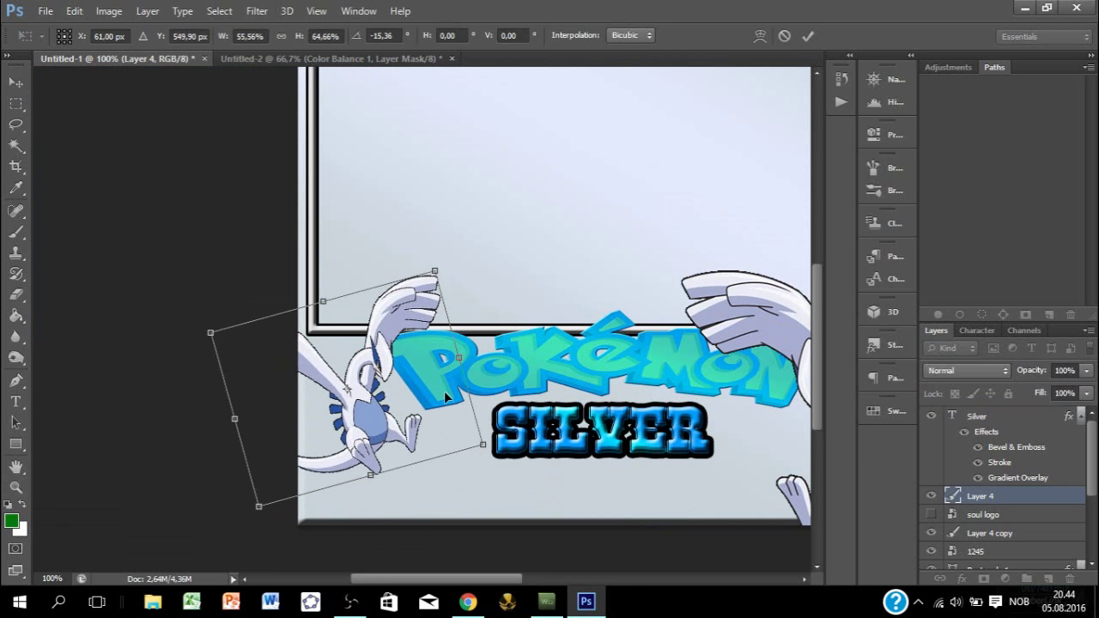
pyautogui.press('Escape')
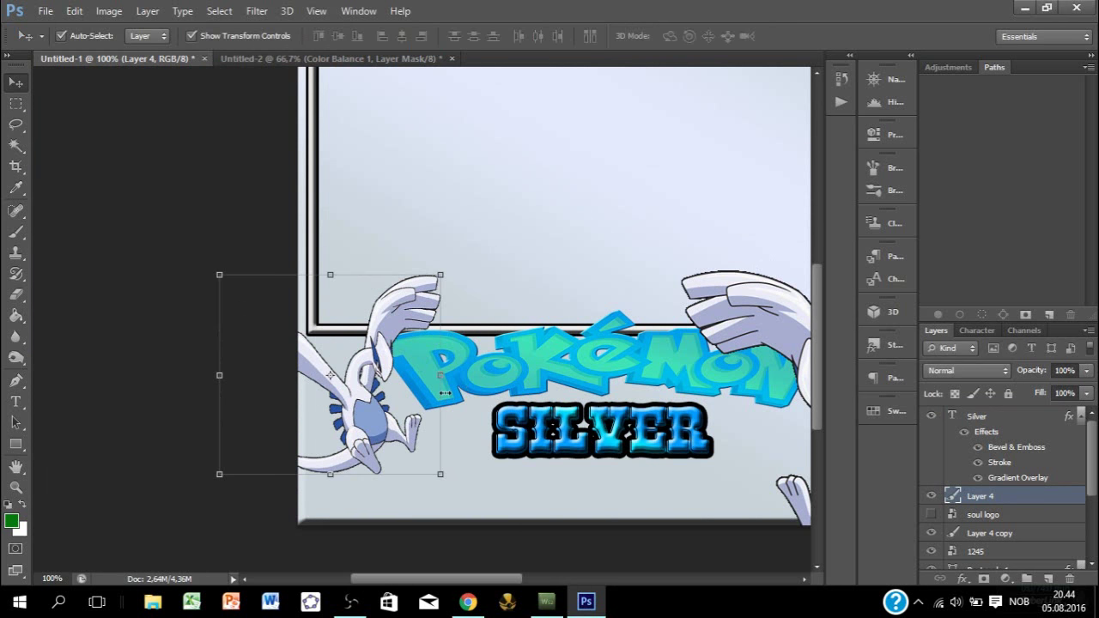
# Step: Delete Layer 4 copy with the mirrored Lugia over the right end of the Pokémon logo
pyautogui.click(777, 347)
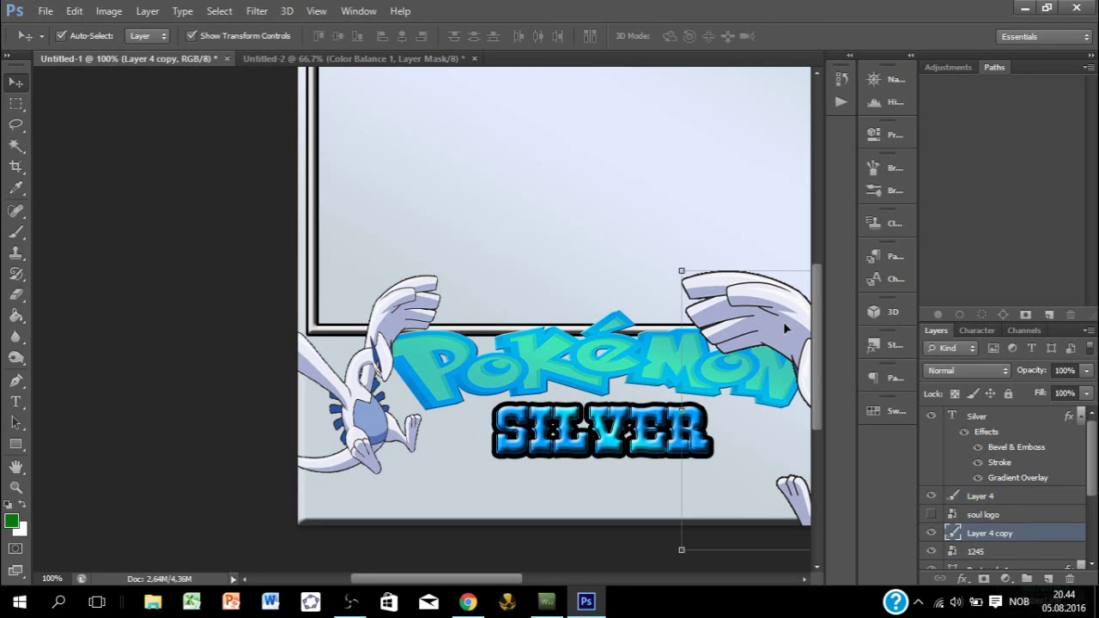
pyautogui.rightClick(1039, 530)
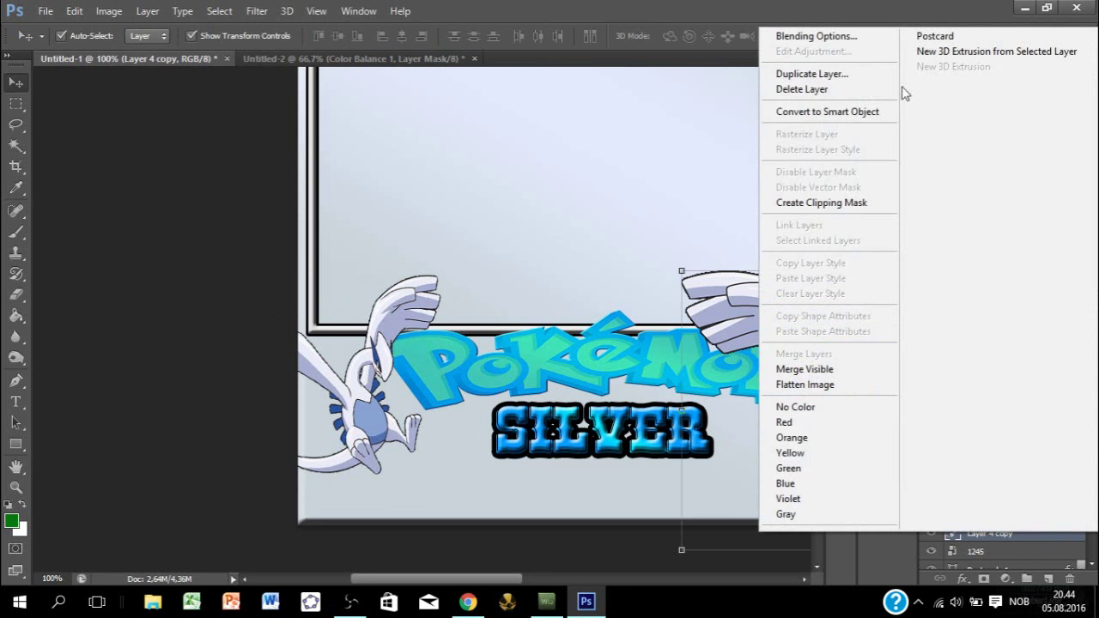
pyautogui.click(822, 87)
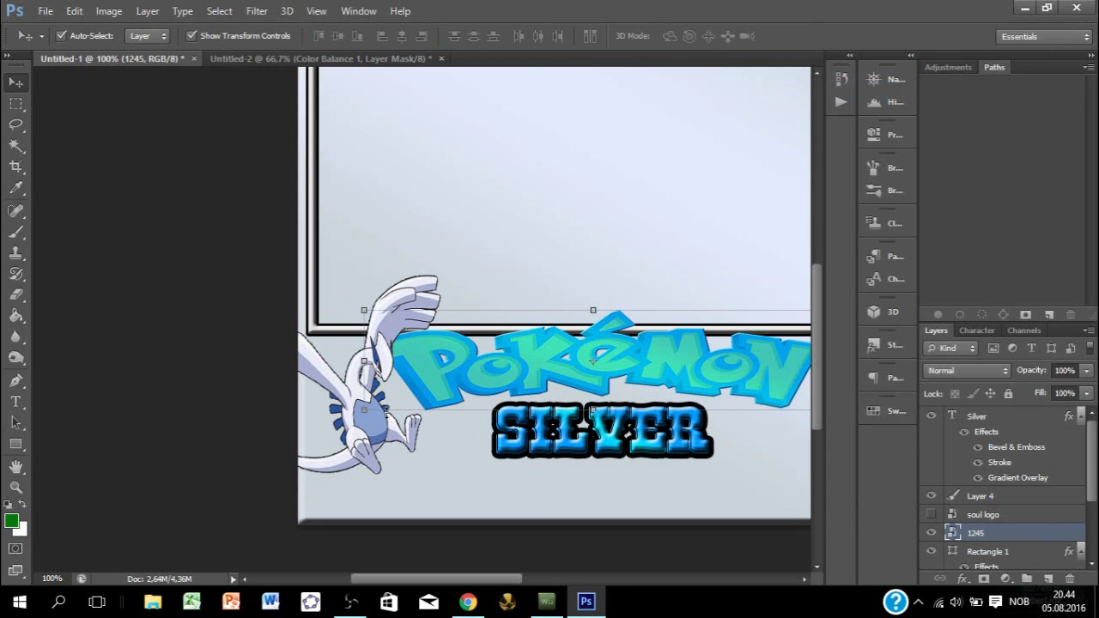
# Step: Duplicate Layer 4, flip the Lugia copy horizontally and place it over the right end of the Pokémon logo at X 726 px, Y 532.5 px
pyautogui.click(368, 440)
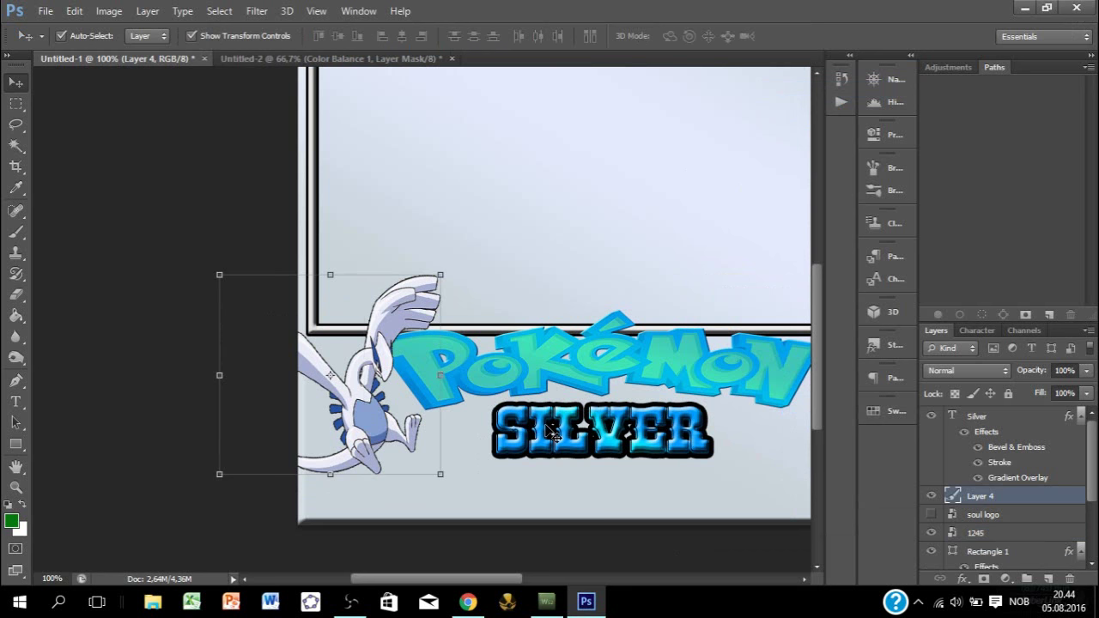
pyautogui.hotkey('ctrl', 'j')
pyautogui.hotkey('ctrl', 't')
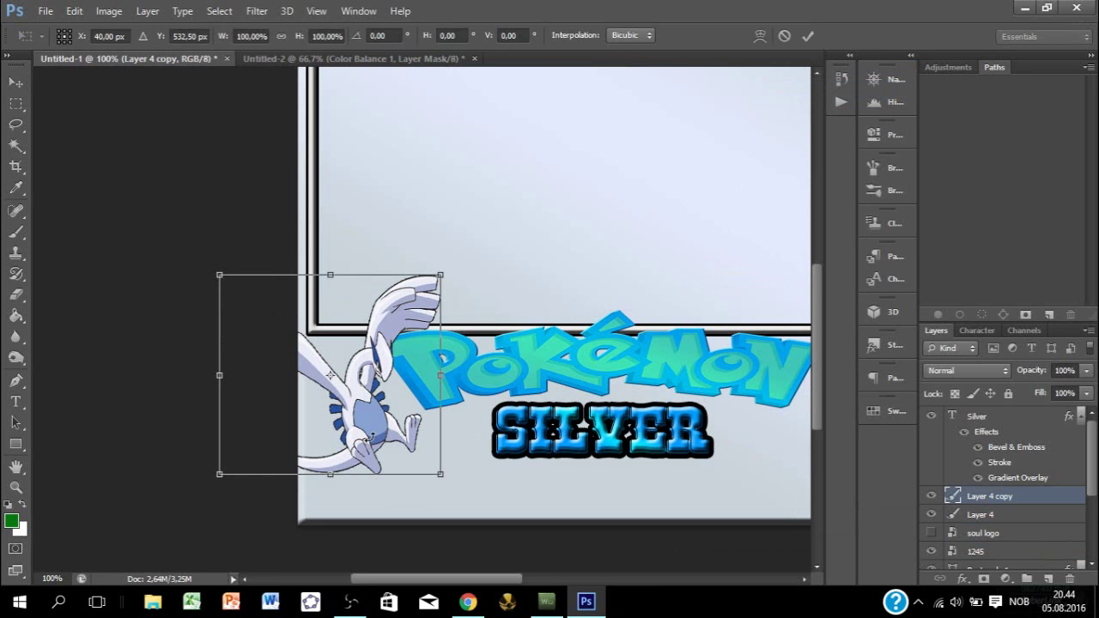
pyautogui.moveTo(386, 437); pyautogui.dragTo(509, 434)
pyautogui.rightClick(507, 434)
pyautogui.click(549, 400)
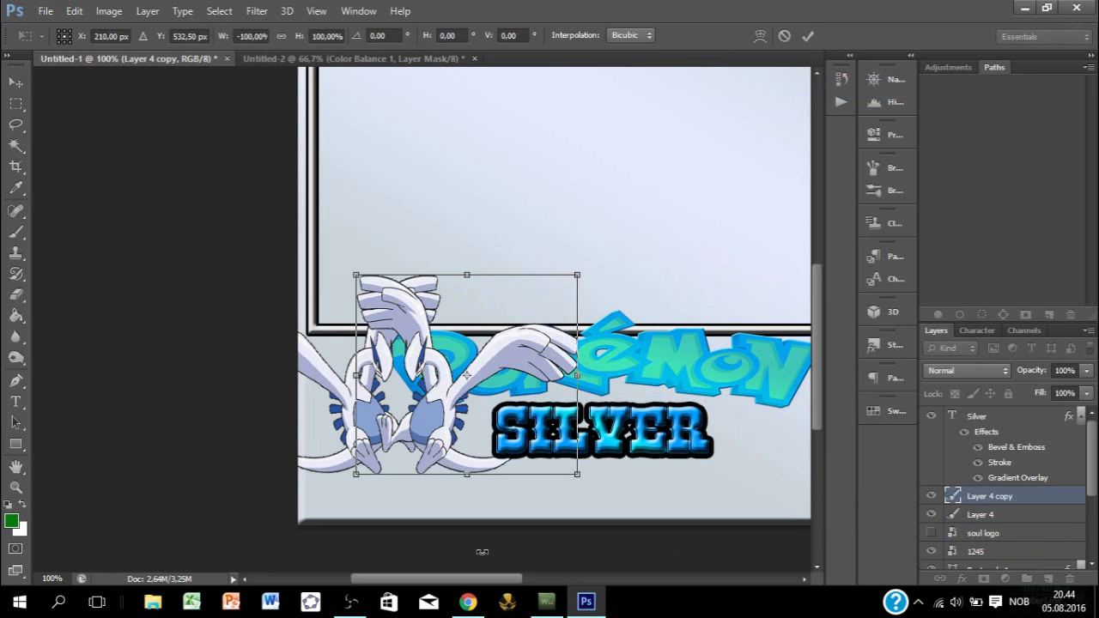
pyautogui.moveTo(482, 580); pyautogui.dragTo(542, 588)
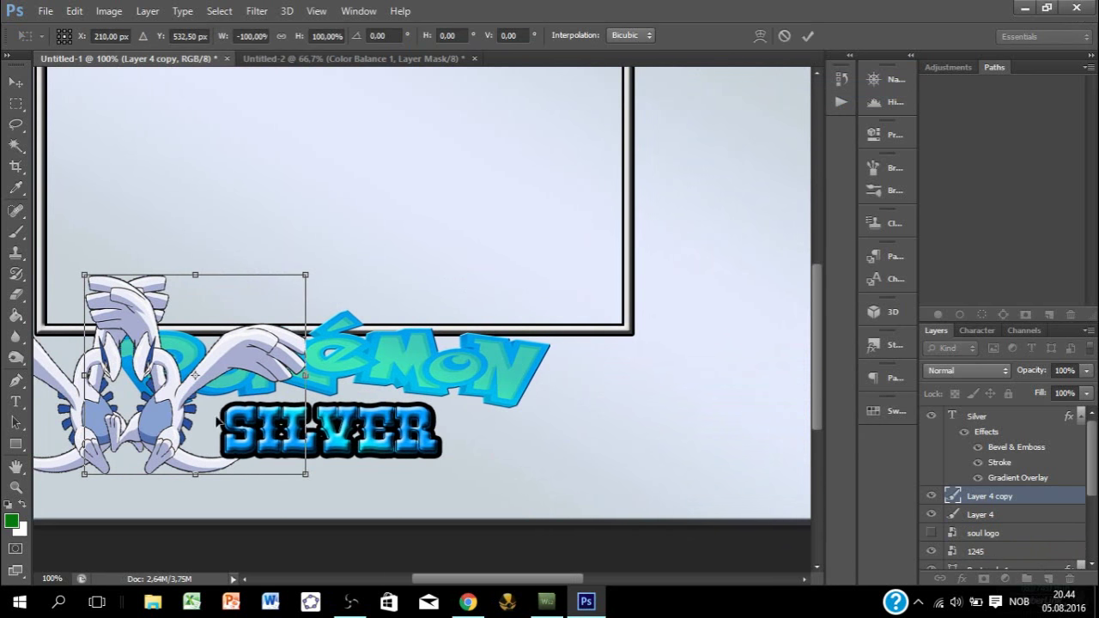
pyautogui.moveTo(218, 421); pyautogui.dragTo(631, 418)
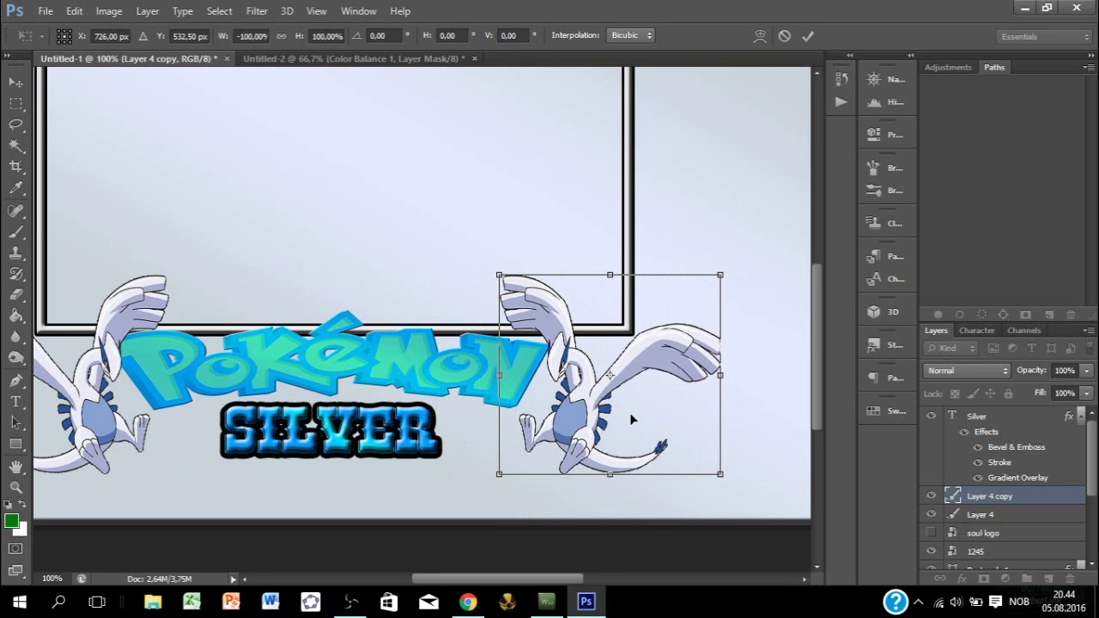
pyautogui.press('Return')
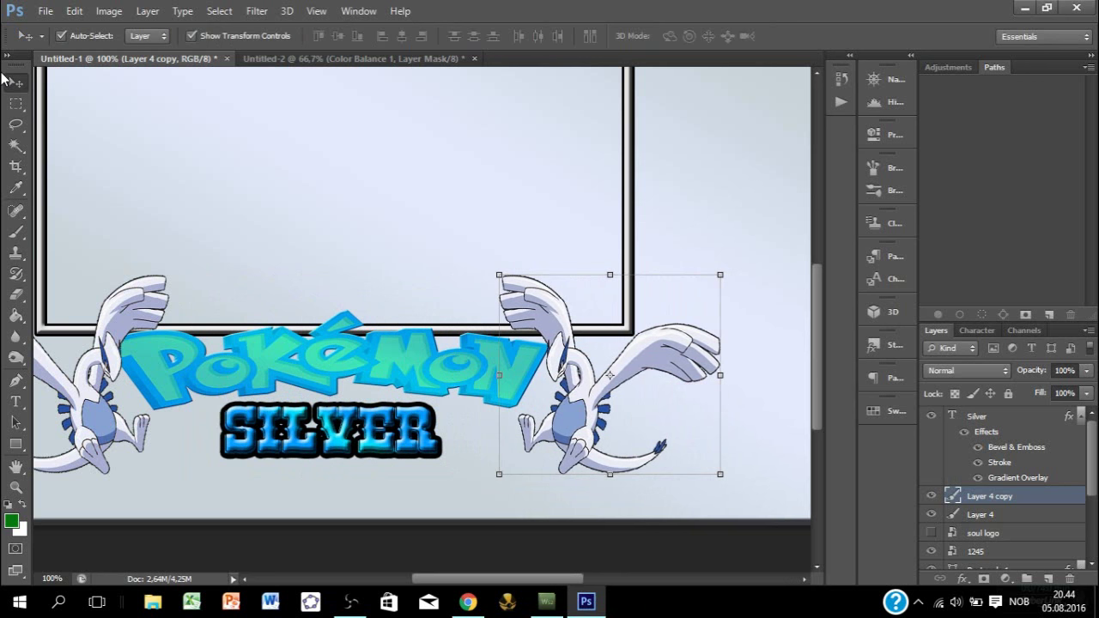
# Step: Select the area above the frame's lower edge and erase the Layer 4 copy Lugia's wing inside it with a 100 px Eraser
pyautogui.click(15, 103)
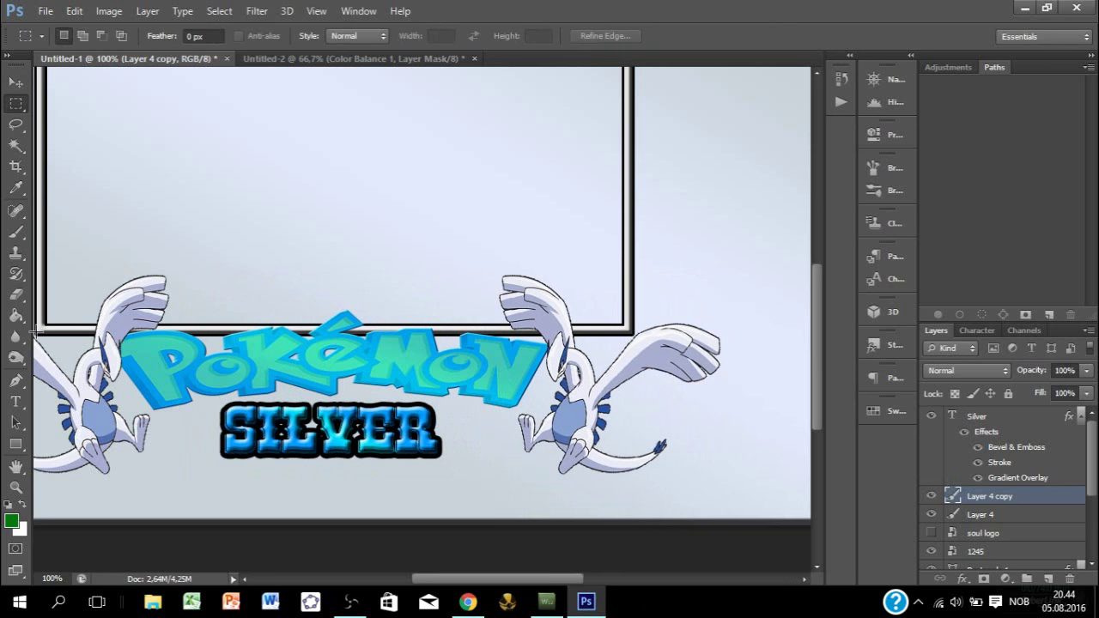
pyautogui.moveTo(36, 331); pyautogui.dragTo(761, 97)
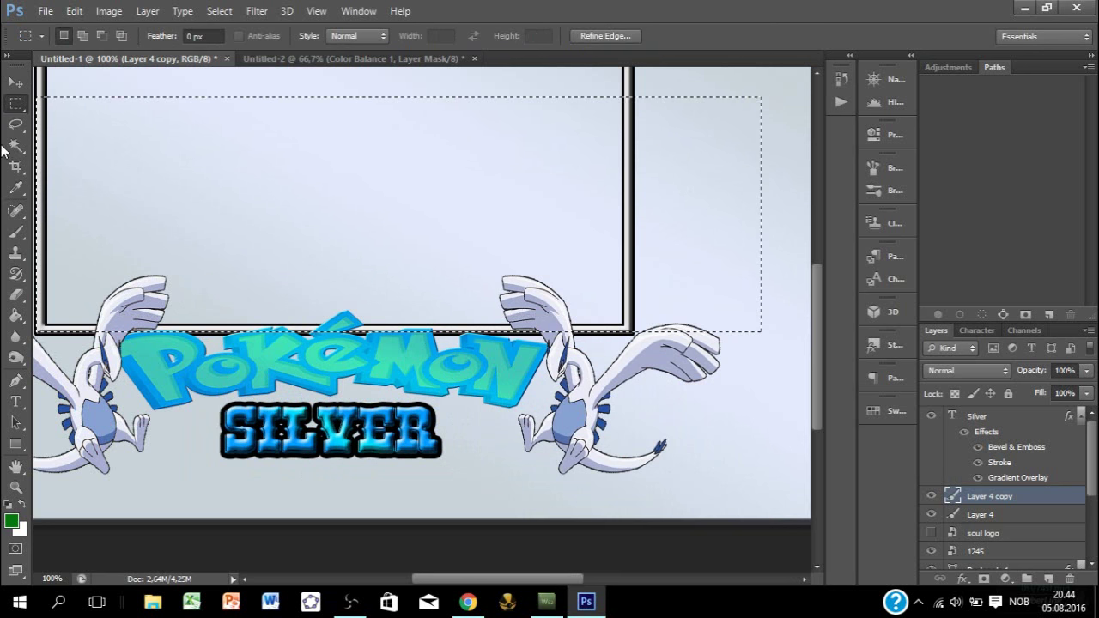
pyautogui.click(15, 293)
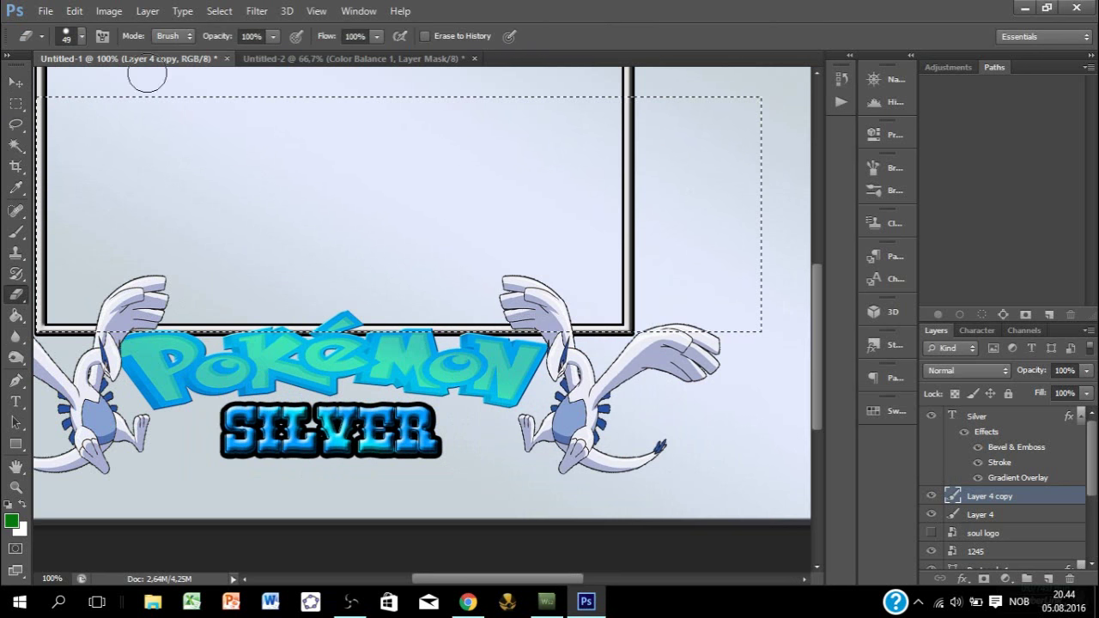
pyautogui.click(81, 36)
pyautogui.click(102, 87)
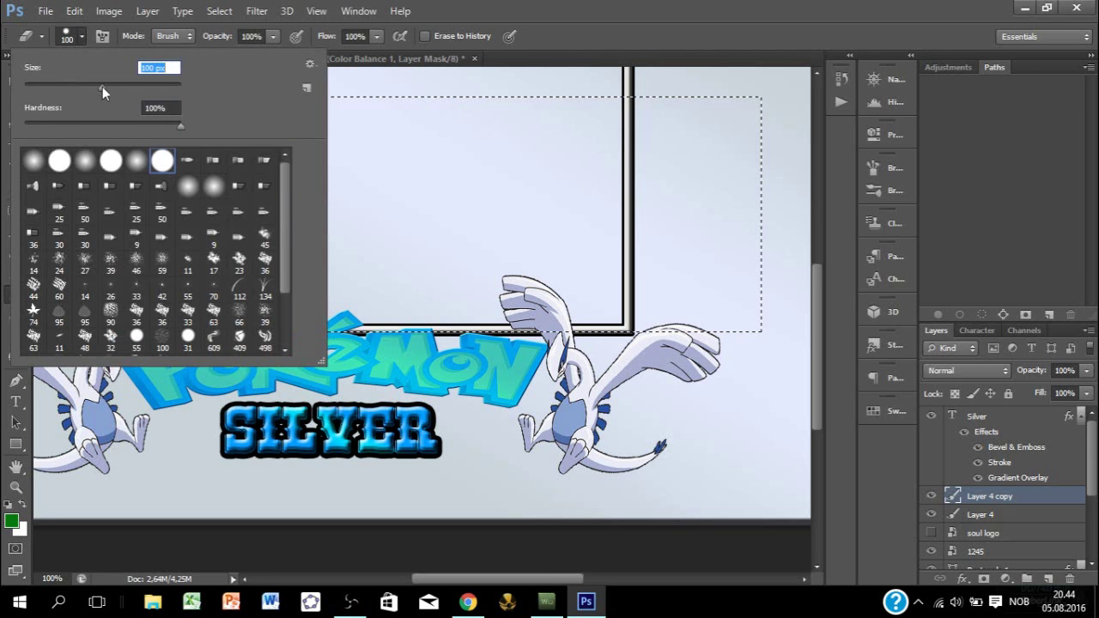
pyautogui.click(567, 288)
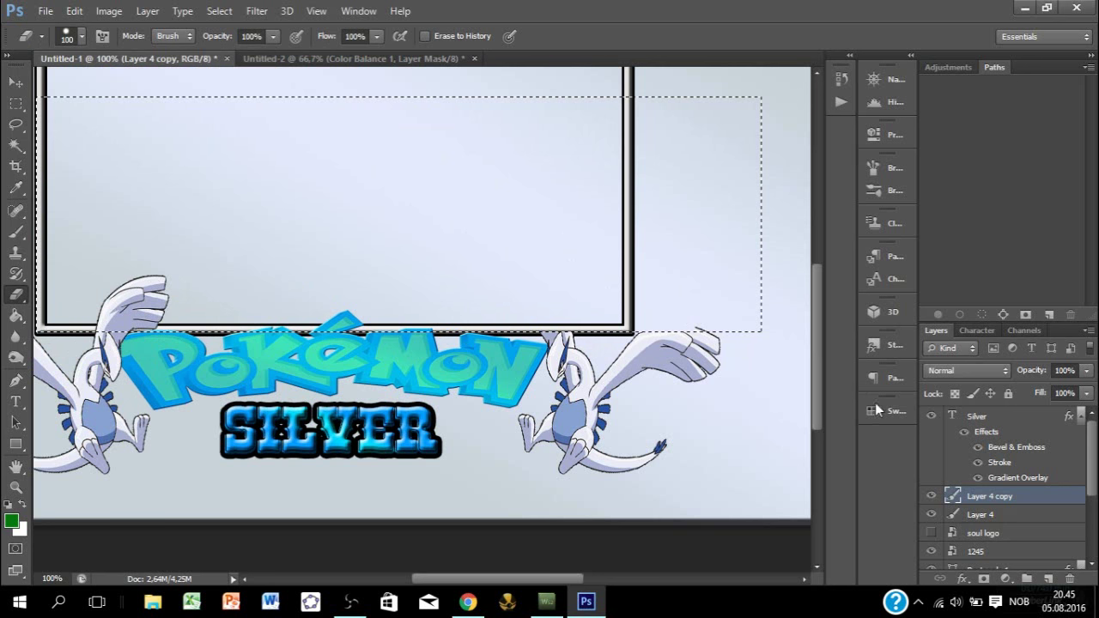
# Step: Erase the part of the Layer 4 Lugia's wing inside the selection above the frame's lower edge, and deselect
pyautogui.click(1004, 515)
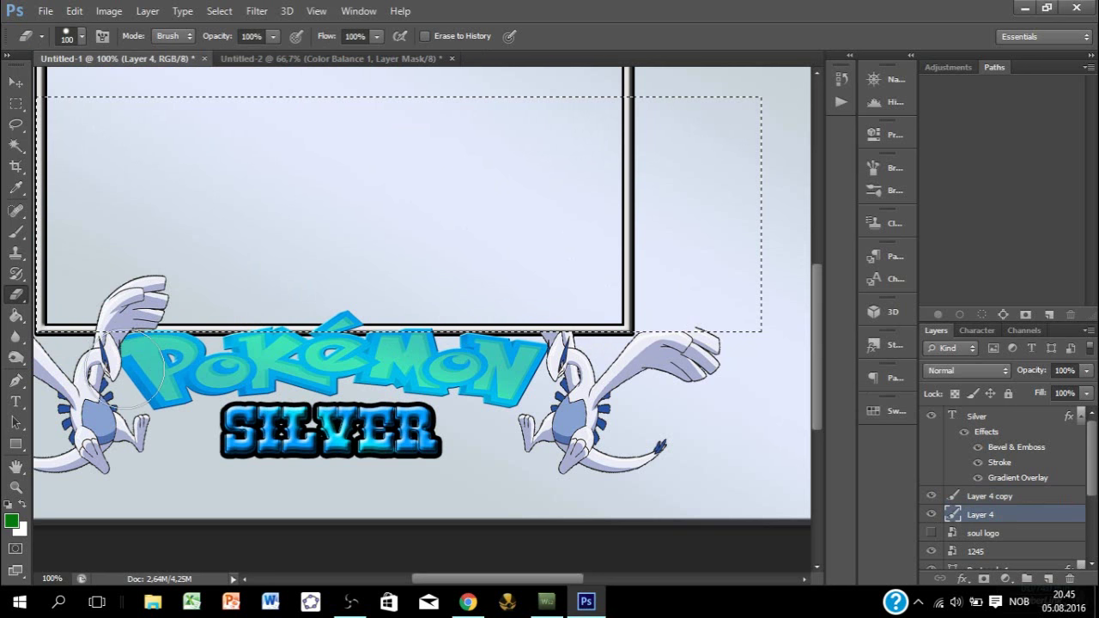
pyautogui.click(989, 534)
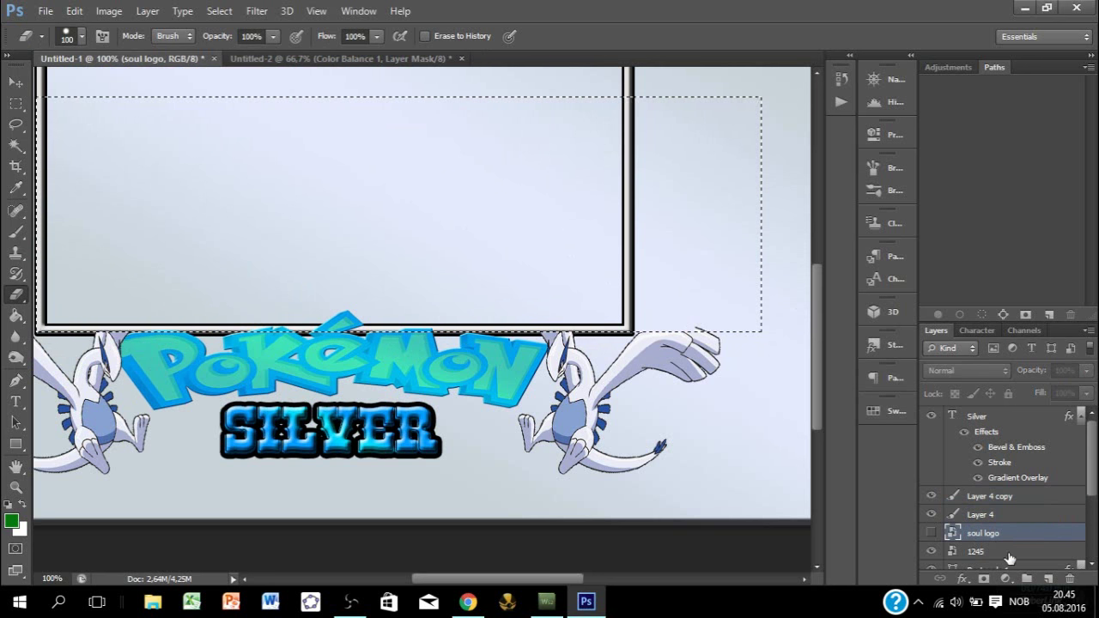
pyautogui.click(1021, 519)
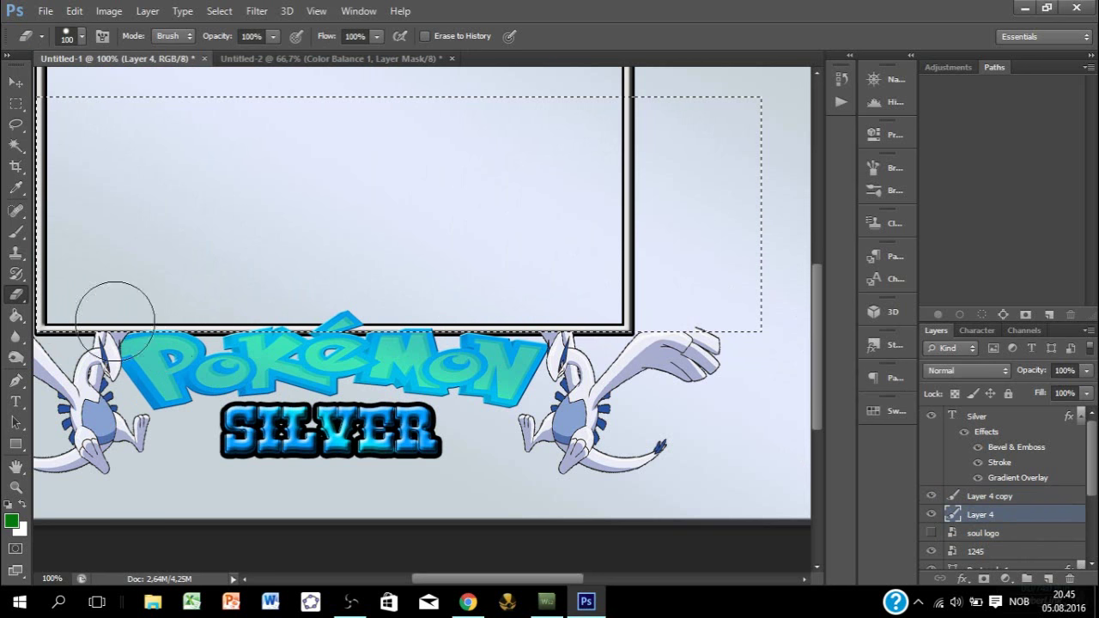
pyautogui.click(15, 103)
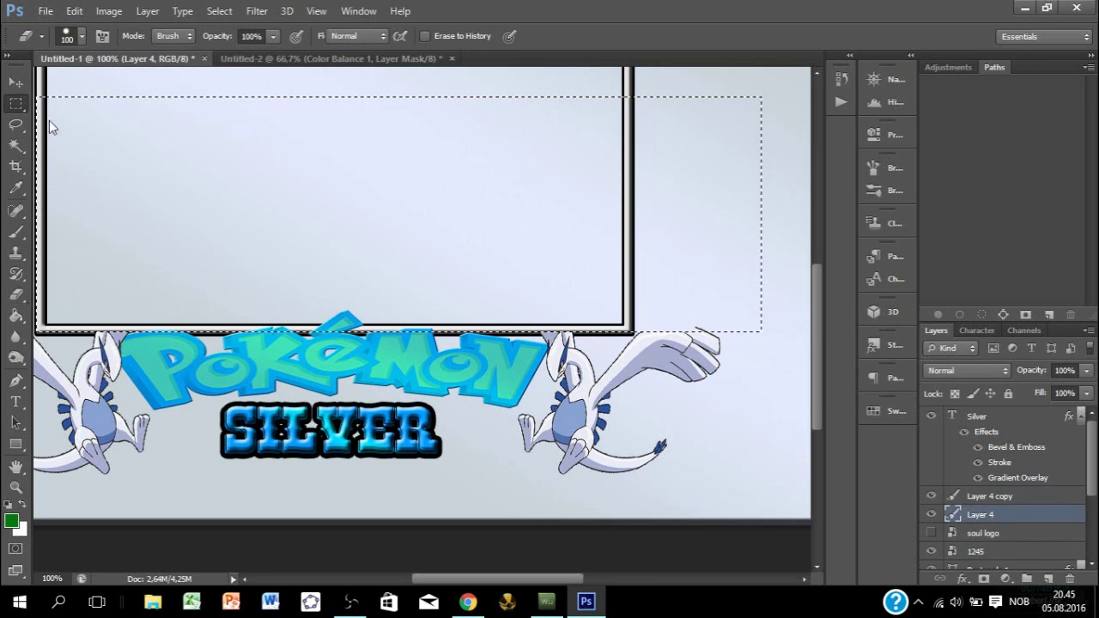
pyautogui.click(229, 266)
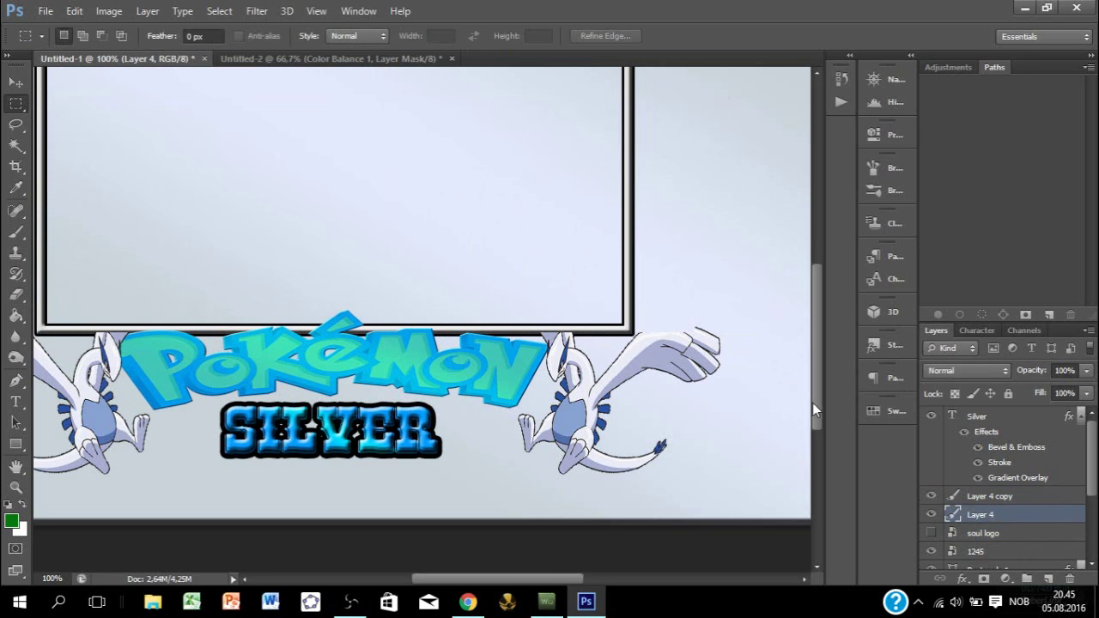
# Step: Move the Silver text slightly up and to the left, closer beneath the Pokémon logo
pyautogui.scroll(-2, 812, 402)
pyautogui.click(15, 82)
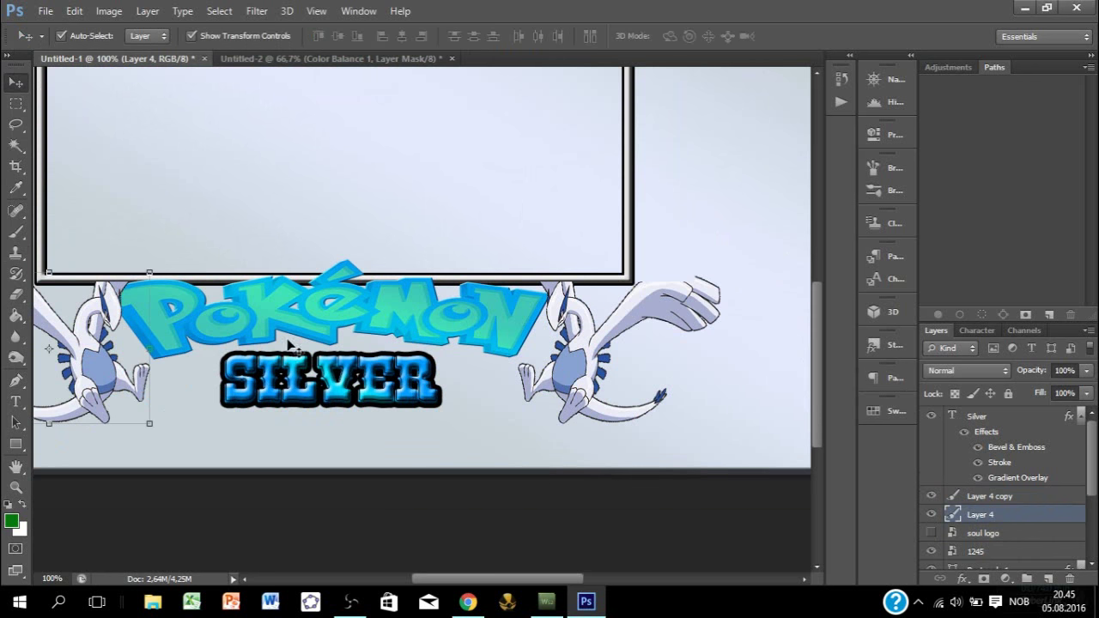
pyautogui.click(379, 393)
pyautogui.moveTo(373, 391); pyautogui.dragTo(363, 384)
# Step: Change the font of the Silver text to Pokemon Solid
pyautogui.click(16, 401)
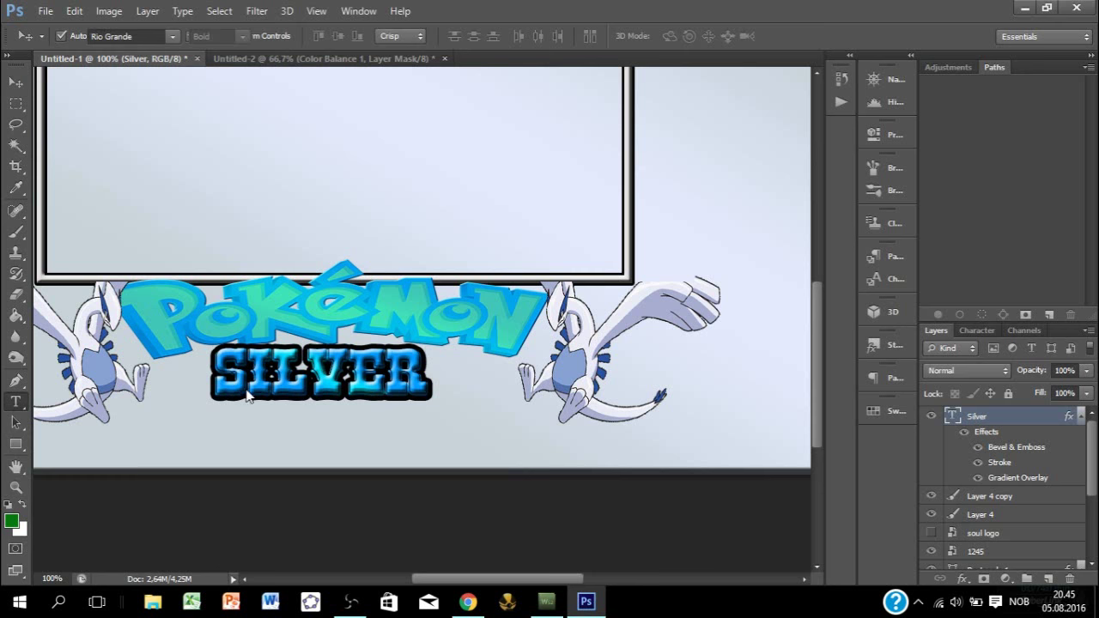
pyautogui.moveTo(223, 378); pyautogui.dragTo(467, 404)
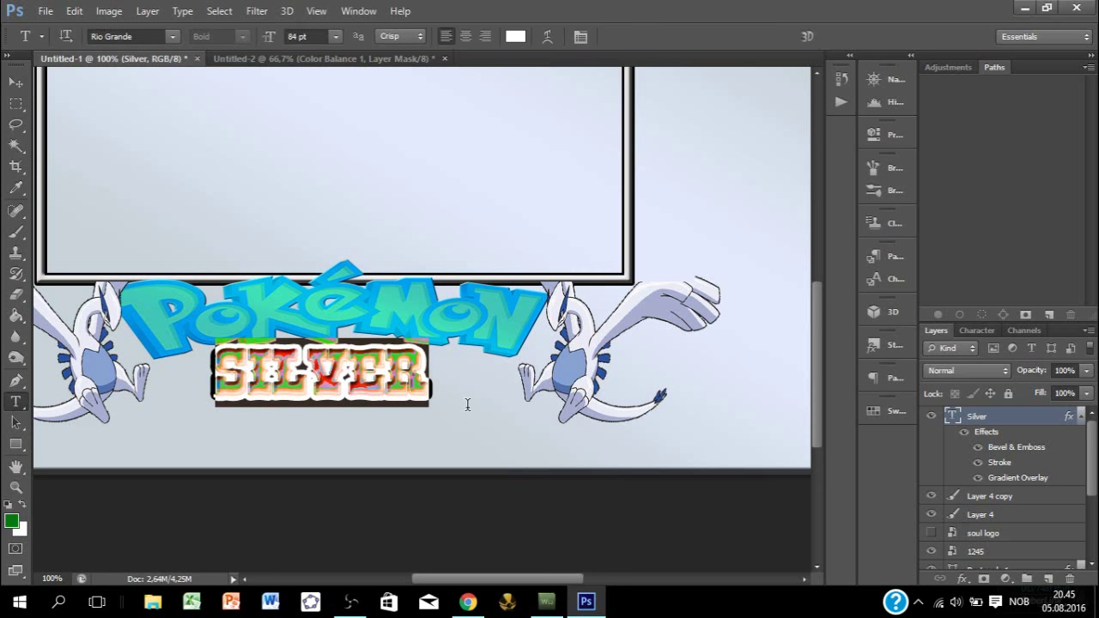
pyautogui.click(172, 36)
pyautogui.moveTo(538, 400); pyautogui.dragTo(536, 370)
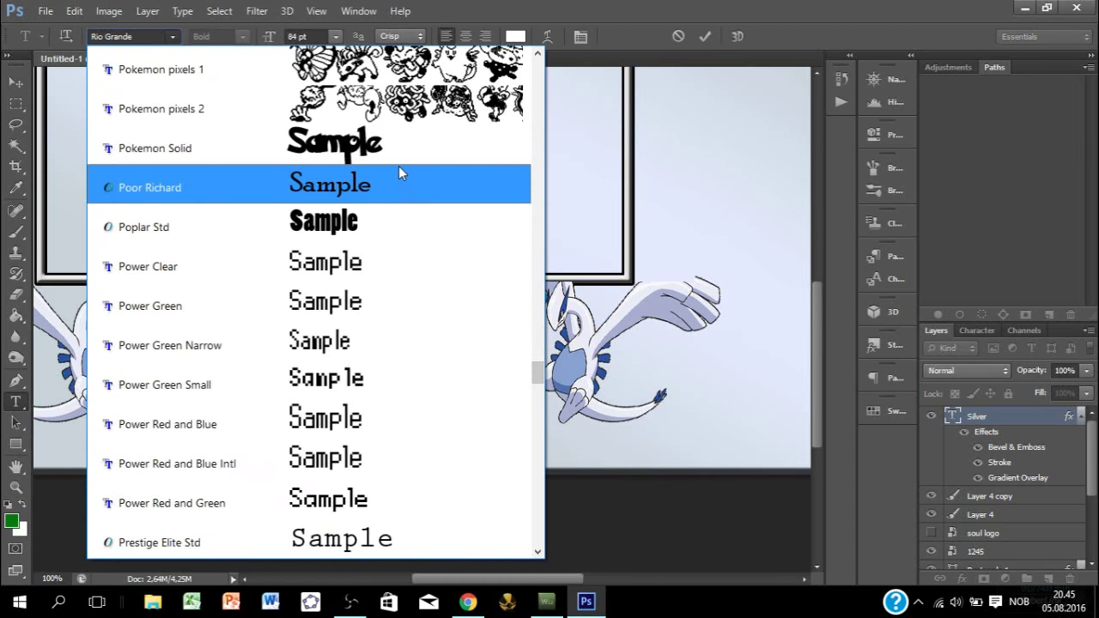
pyautogui.click(402, 144)
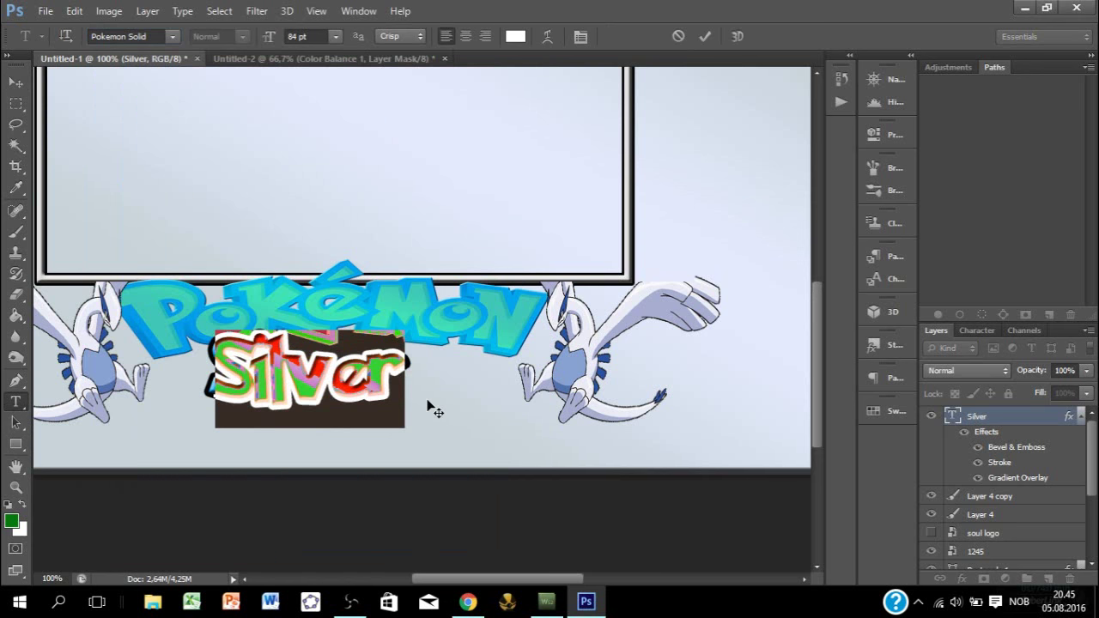
# Step: Replace the title's lowercase letters with capitals so it reads "SILVER", and nudge the text slightly to the left
pyautogui.press('Right')
pyautogui.press('Left')
pyautogui.press('Left')
pyautogui.press('Left')
pyautogui.press('Left')
pyautogui.press('Left')
pyautogui.press('Delete')
pyautogui.press('Delete')
pyautogui.press('Delete')
pyautogui.press('Delete')
pyautogui.press('Delete')
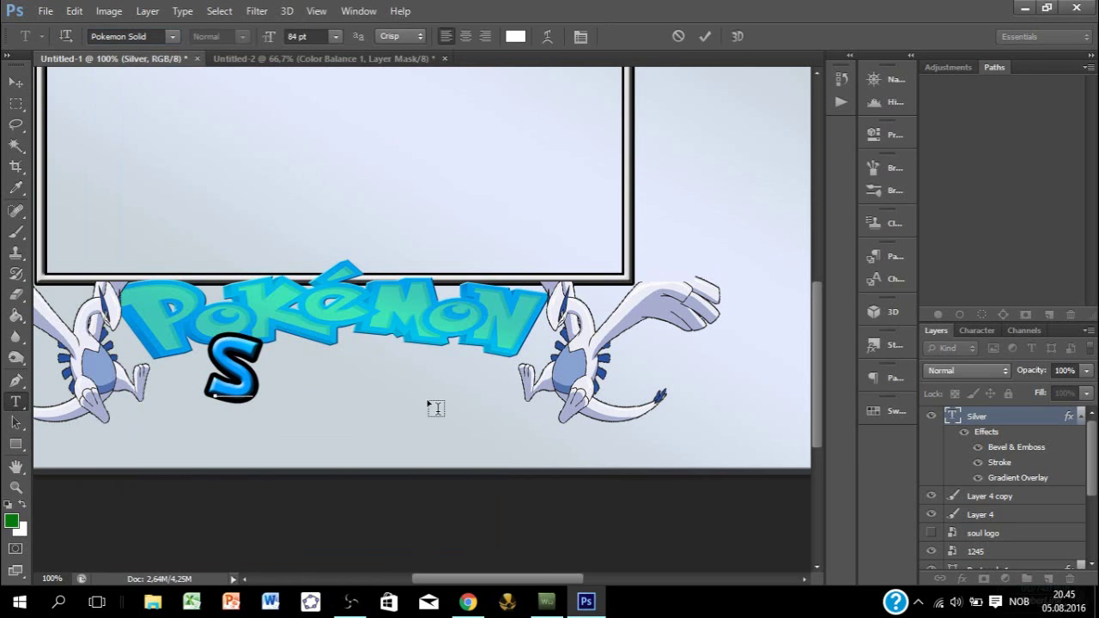
pyautogui.write('ILVER')
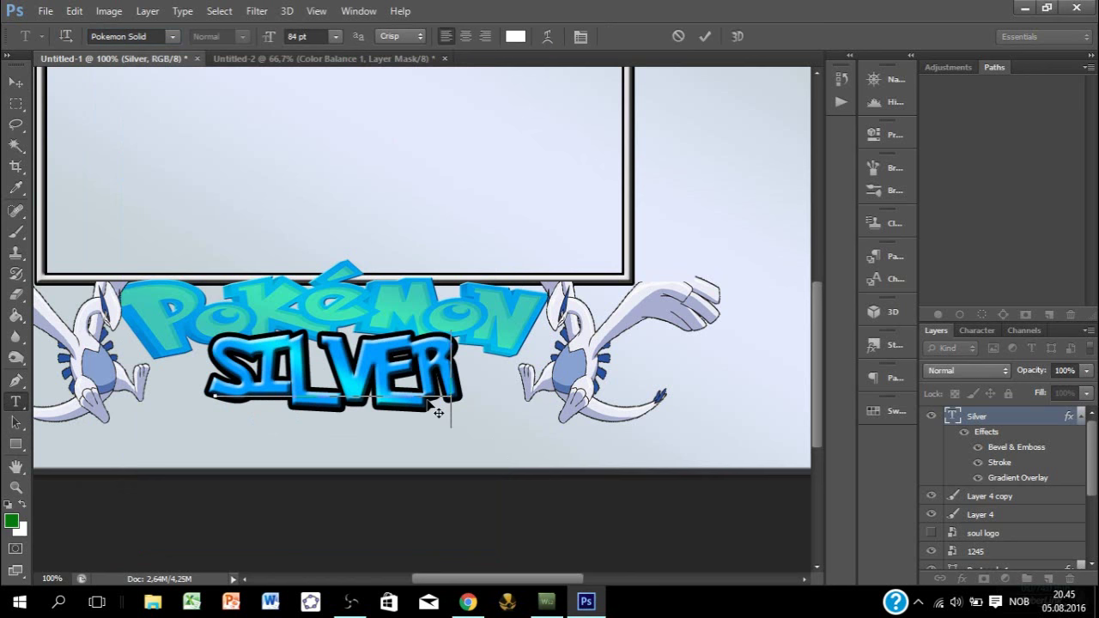
pyautogui.moveTo(368, 432); pyautogui.dragTo(365, 432)
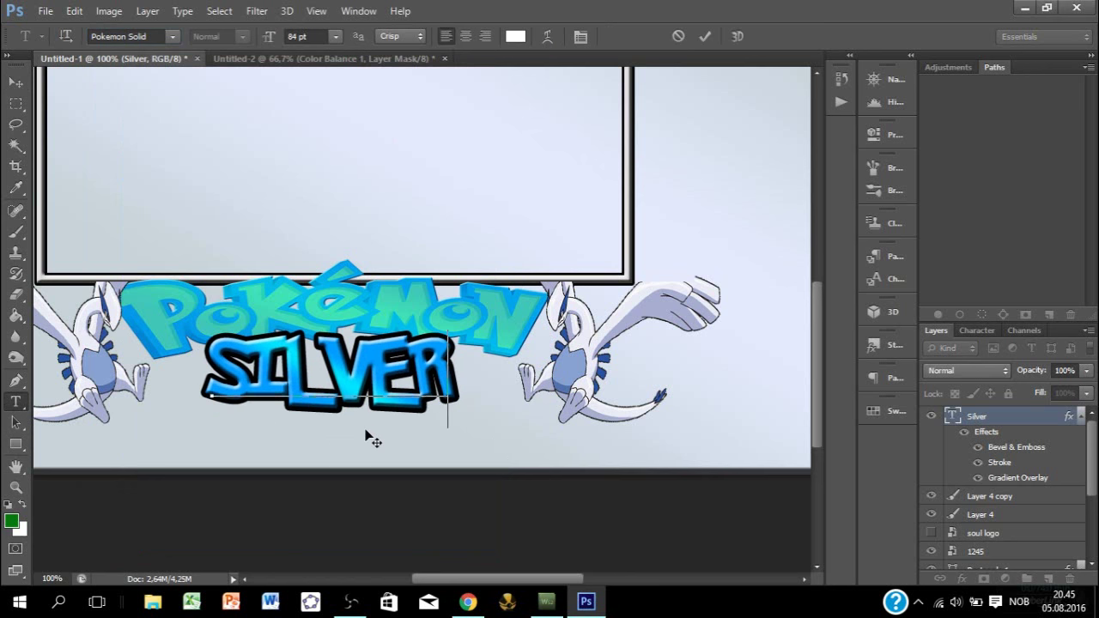
# Step: Change the font of the whole SILVER title to Stencil Std
pyautogui.moveTo(225, 366); pyautogui.dragTo(677, 382)
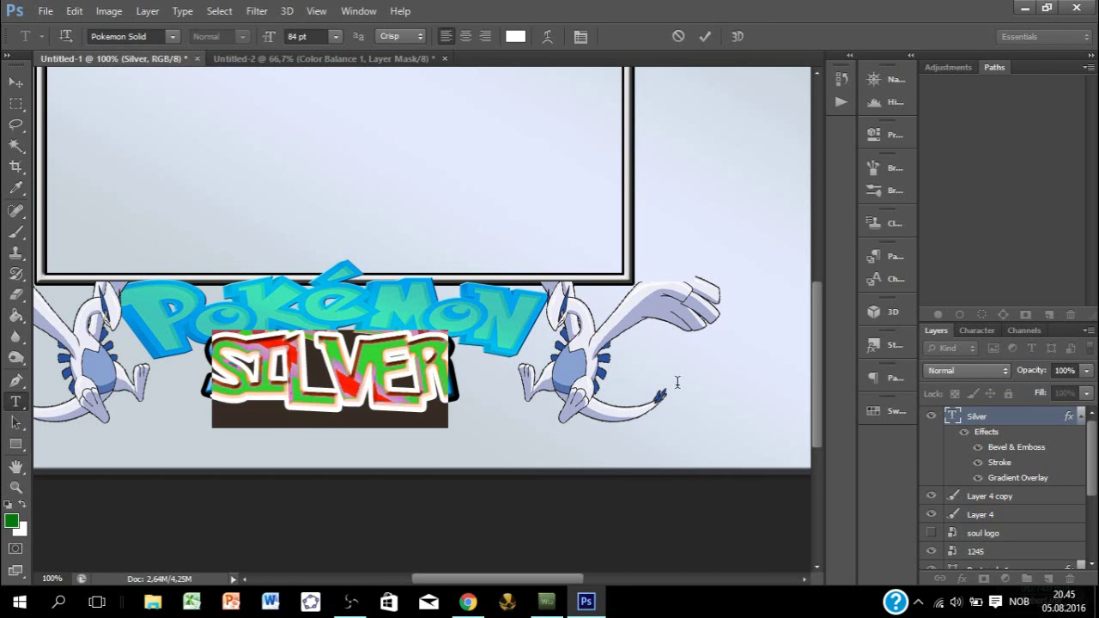
pyautogui.click(173, 36)
pyautogui.click(551, 605)
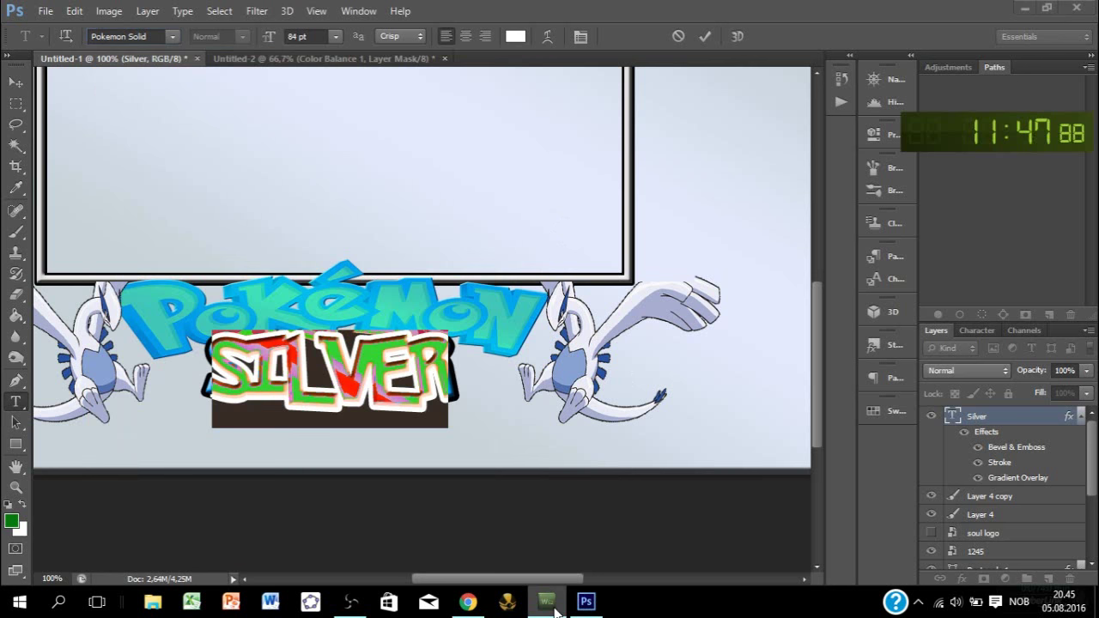
pyautogui.click(586, 601)
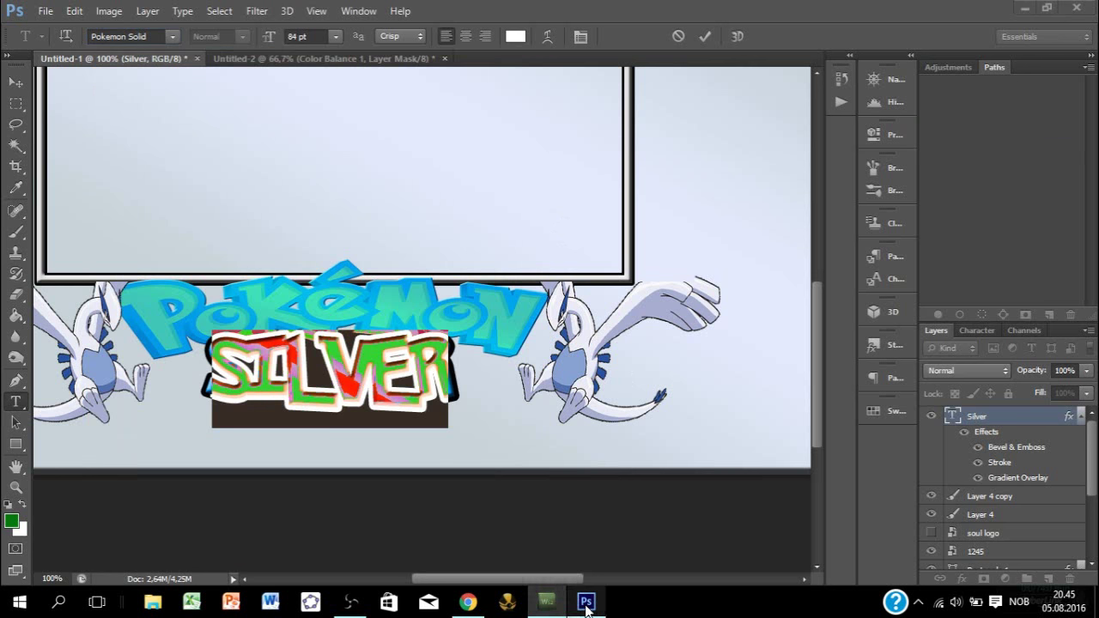
pyautogui.click(172, 36)
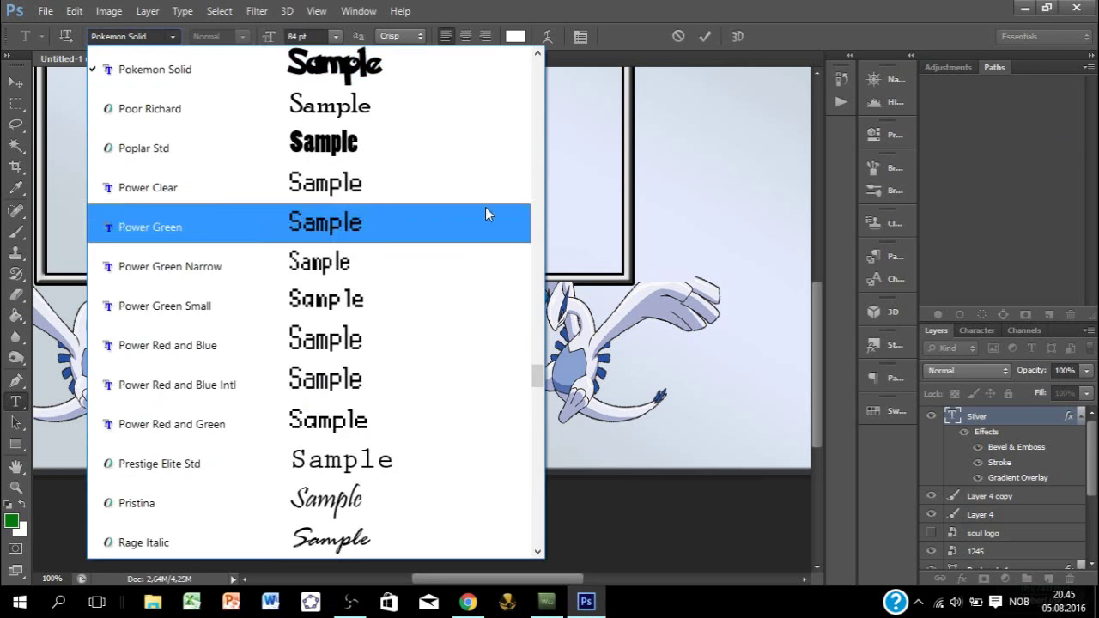
pyautogui.moveTo(541, 382); pyautogui.dragTo(538, 426)
pyautogui.click(403, 260)
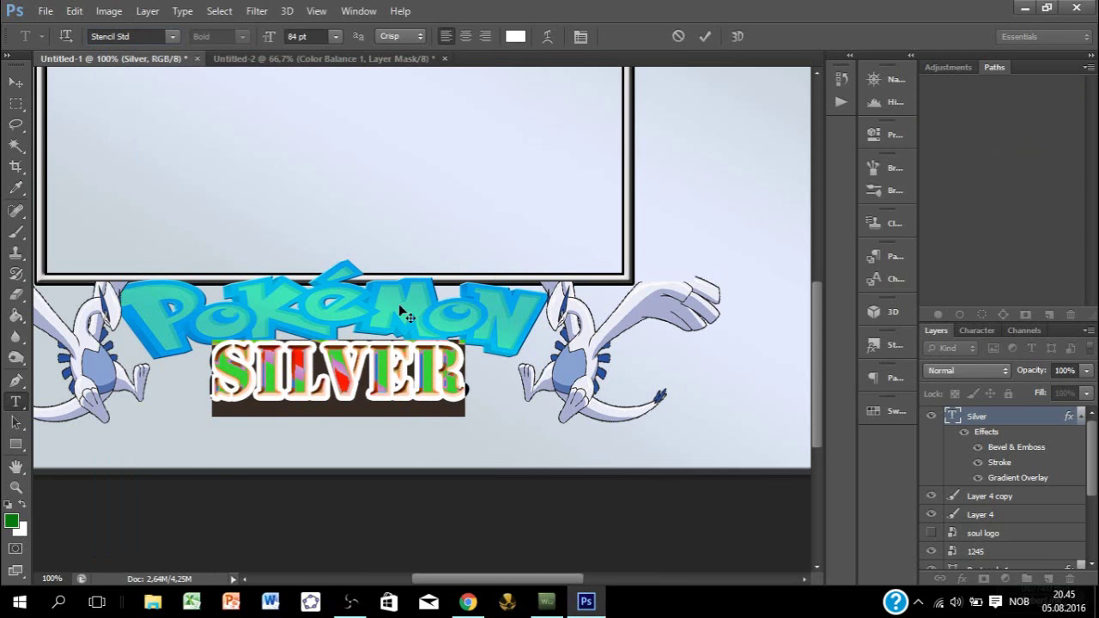
# Step: Set the font of the SILVER title back to Rio Grande
pyautogui.click(178, 37)
pyautogui.scroll(4, 540, 224)
pyautogui.scroll(4, 541, 225)
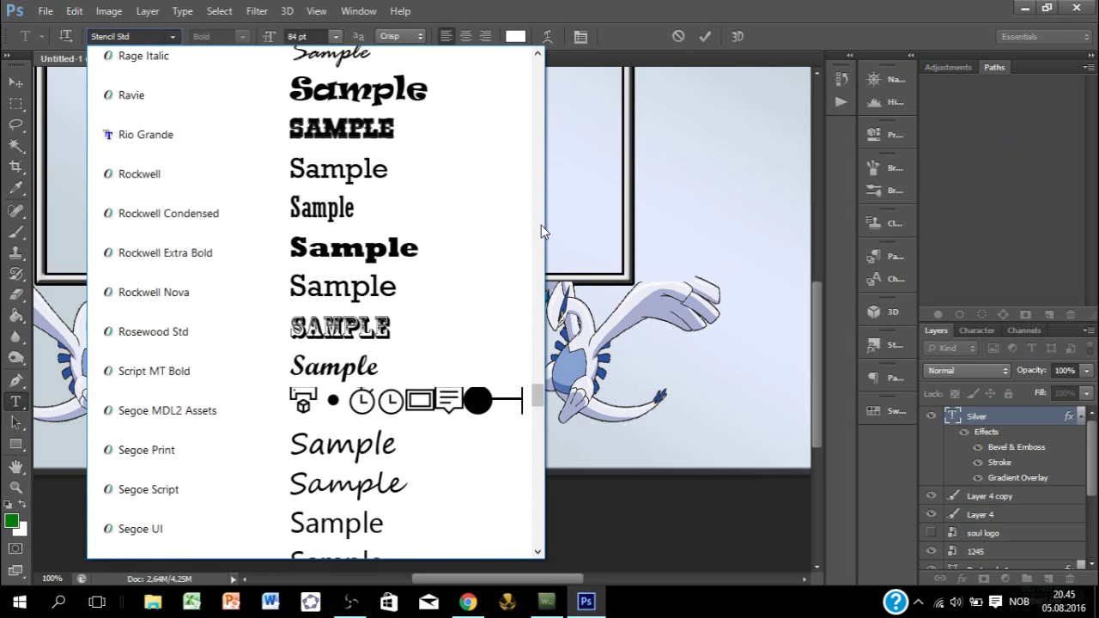
pyautogui.click(397, 178)
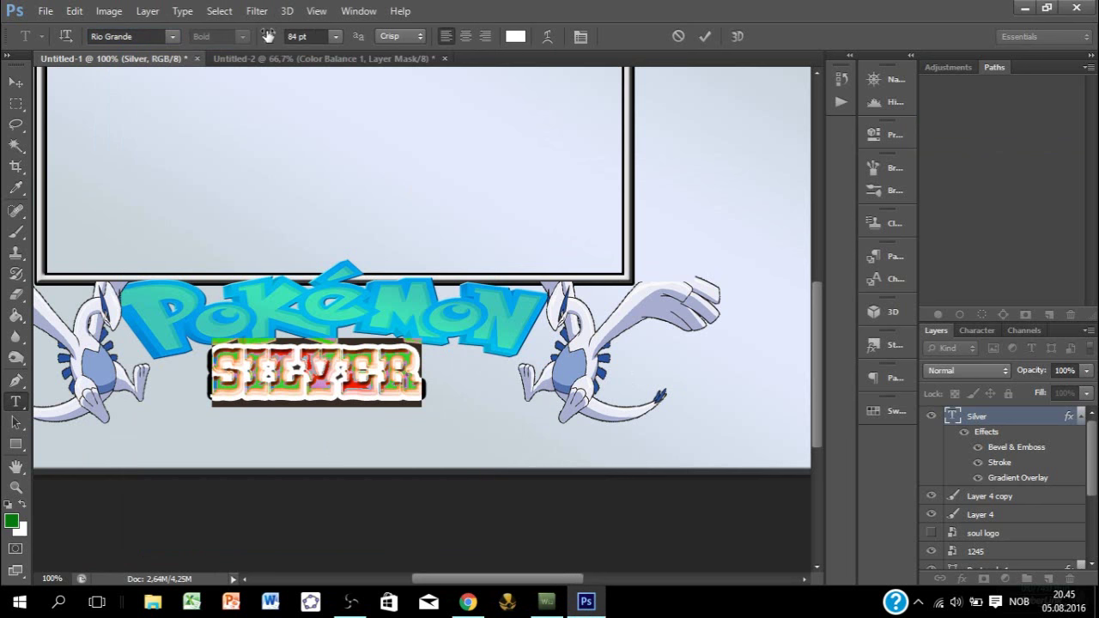
# Step: Enlarge the SILVER title to 119 pt, centre it beneath the Pokémon logo and commit the text edit
pyautogui.moveTo(268, 36); pyautogui.dragTo(322, 36)
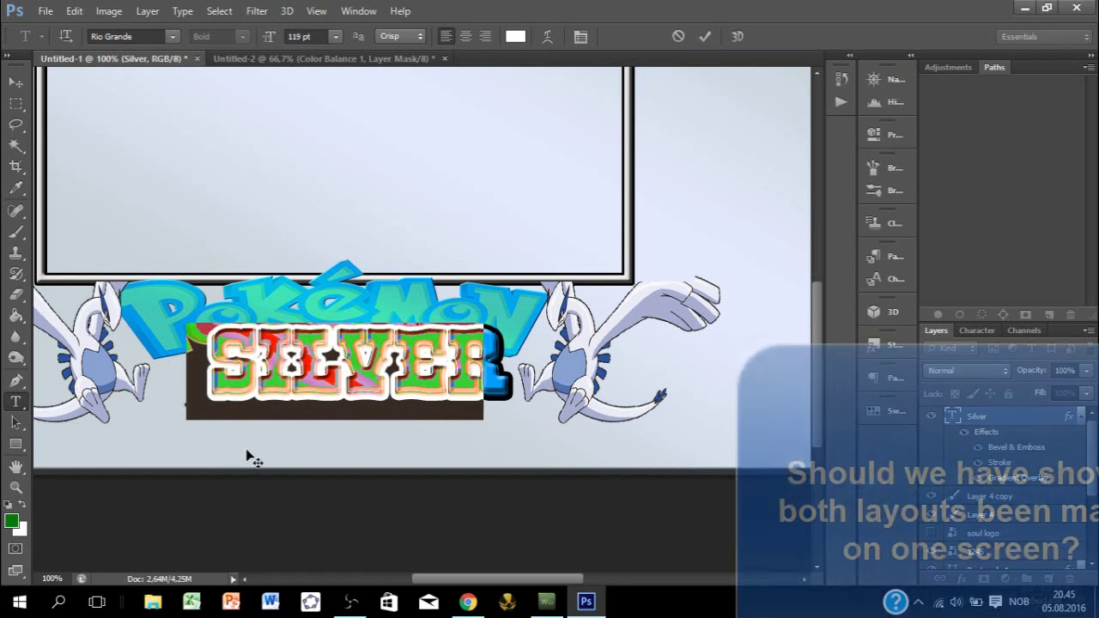
pyautogui.moveTo(247, 452); pyautogui.dragTo(238, 463)
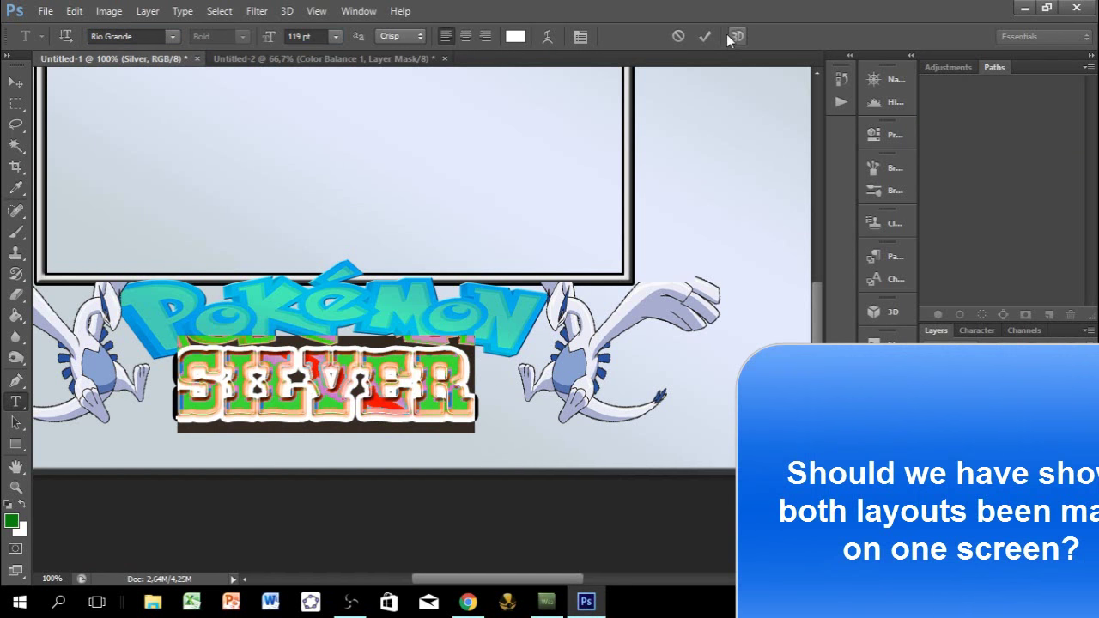
pyautogui.click(706, 38)
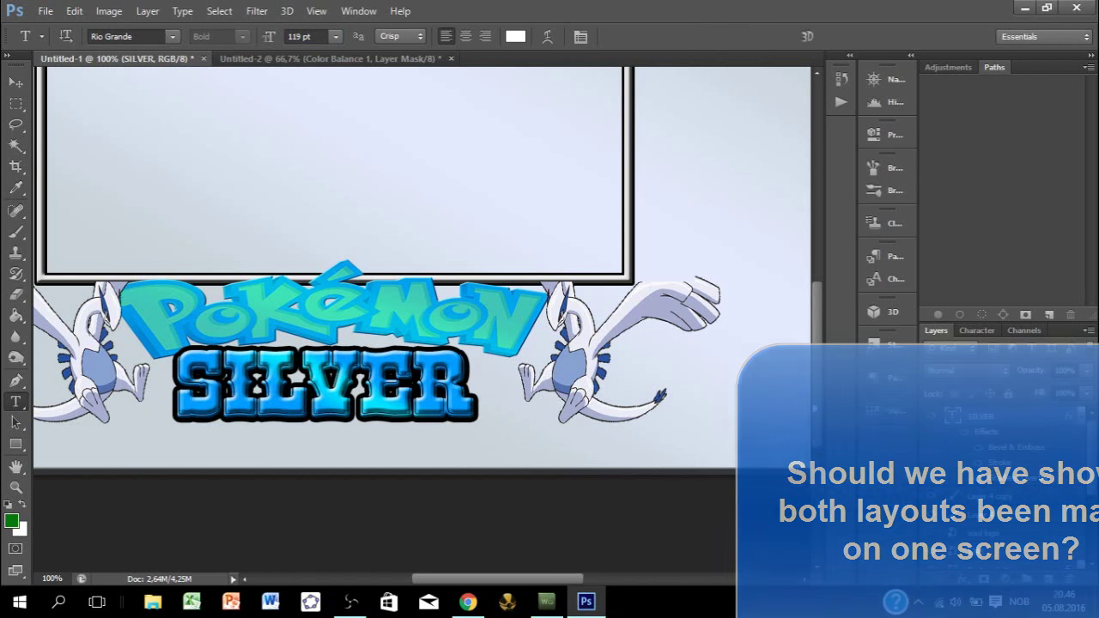
pyautogui.scroll(-1, 1090, 448)
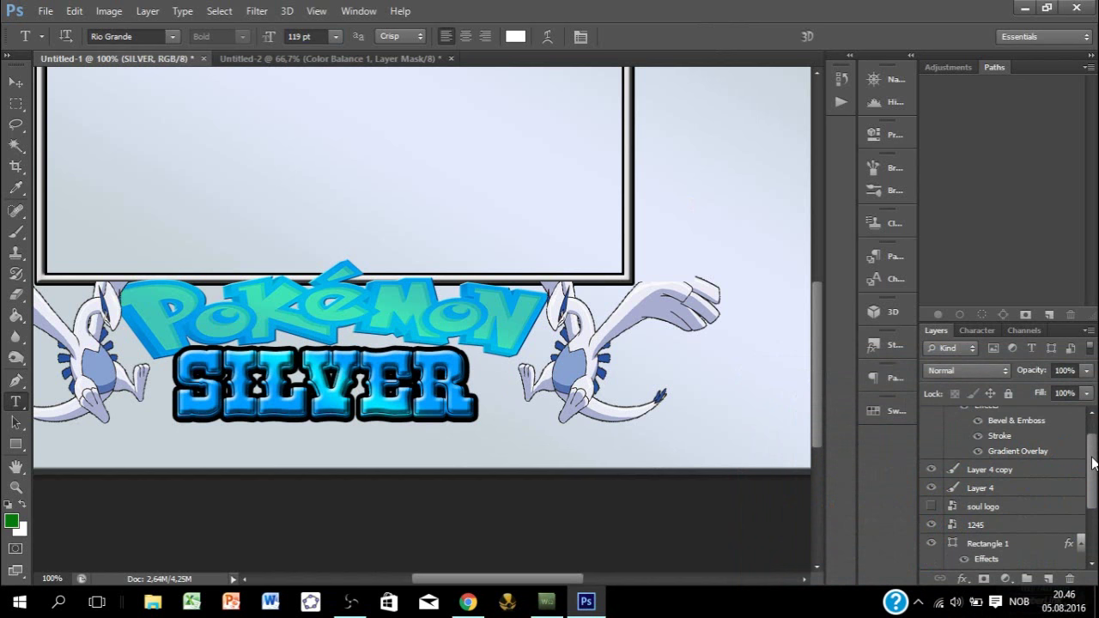
# Step: Review the blending options and enabled effects of the SILVER title layer
pyautogui.click(1051, 478)
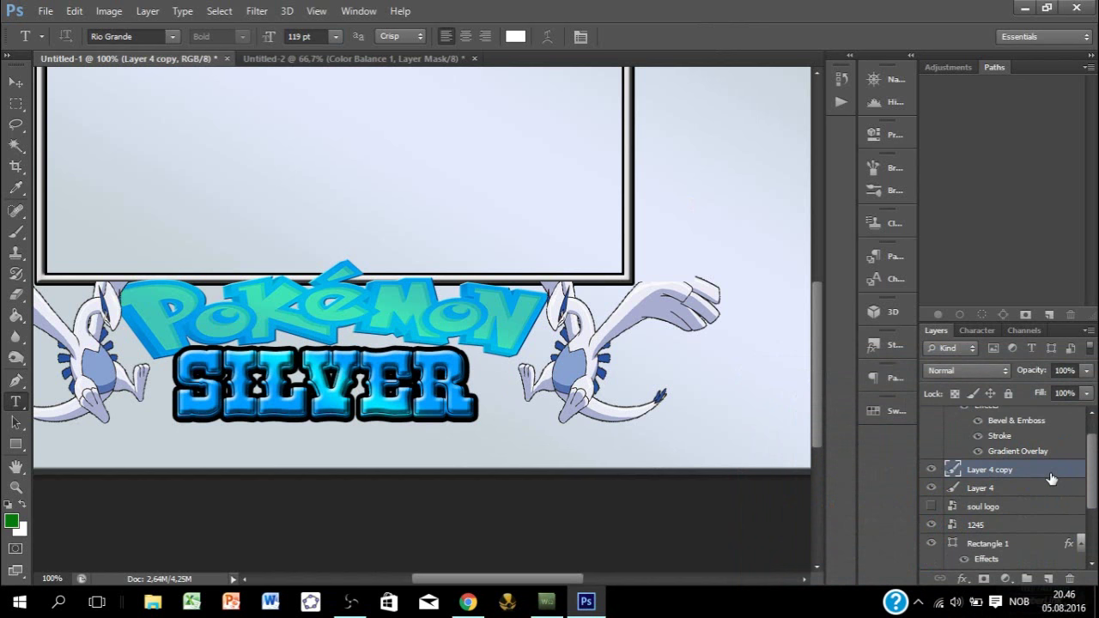
pyautogui.click(1051, 488)
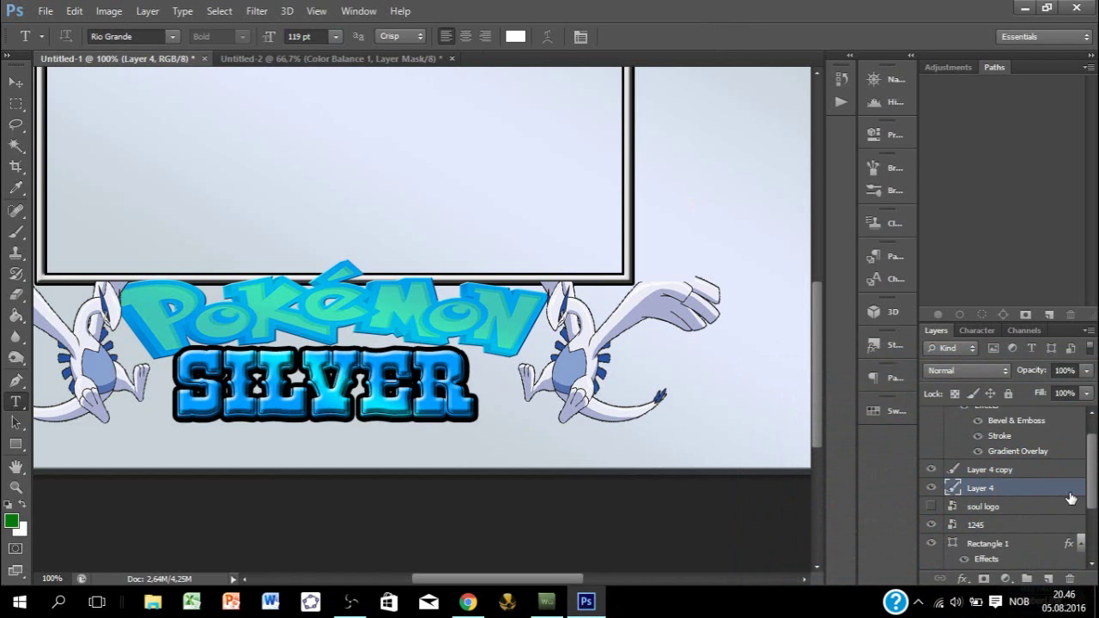
pyautogui.moveTo(1093, 479); pyautogui.dragTo(1094, 462)
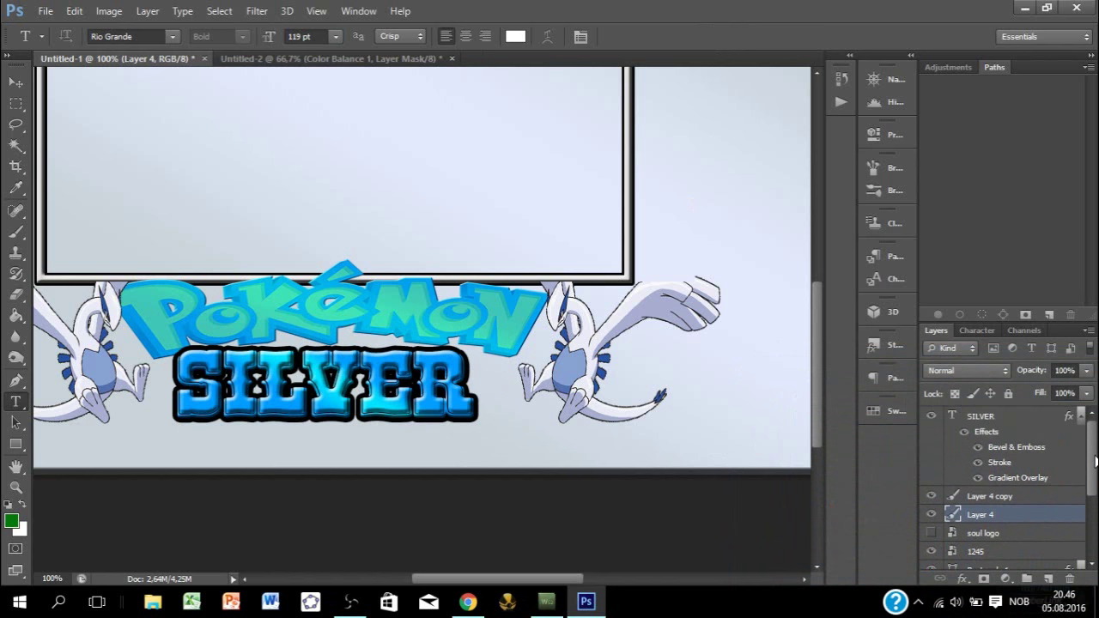
pyautogui.click(1044, 420)
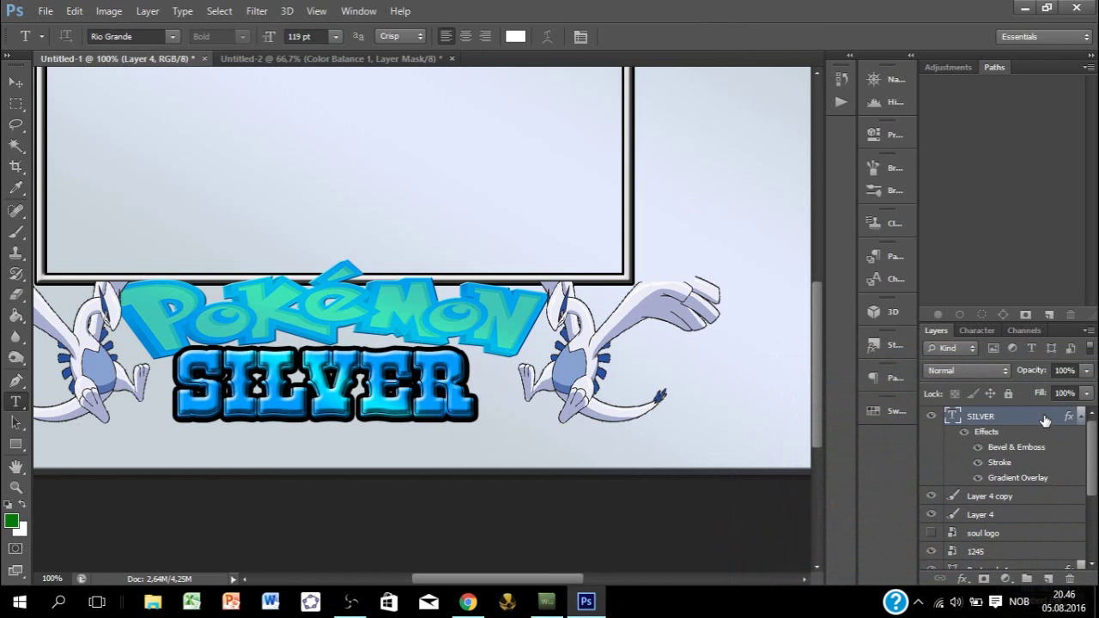
pyautogui.doubleClick(1044, 420)
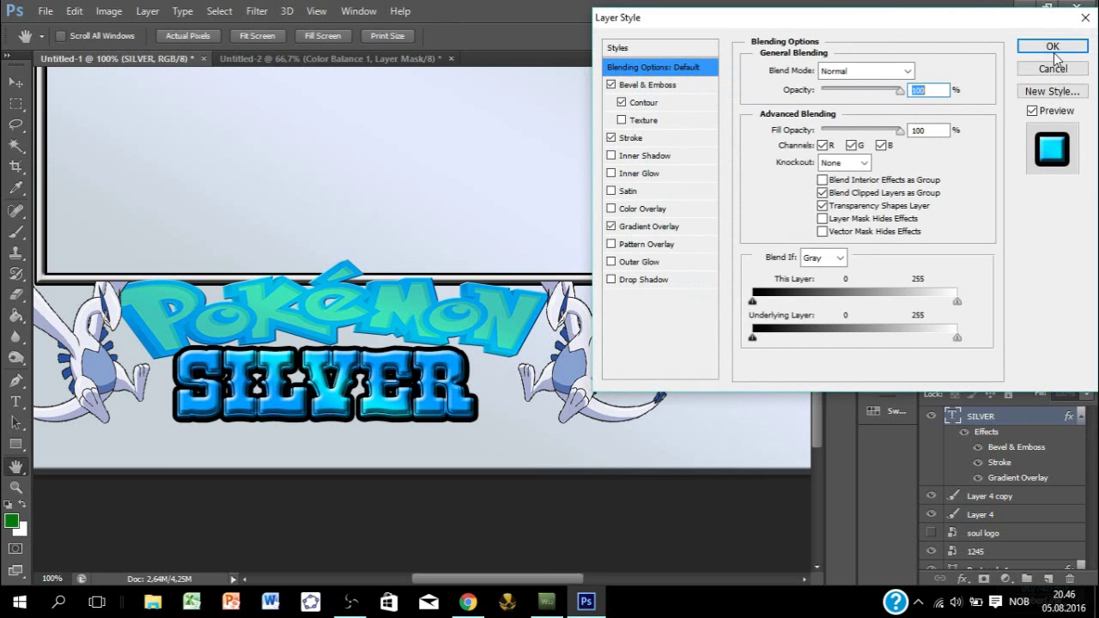
pyautogui.click(1053, 48)
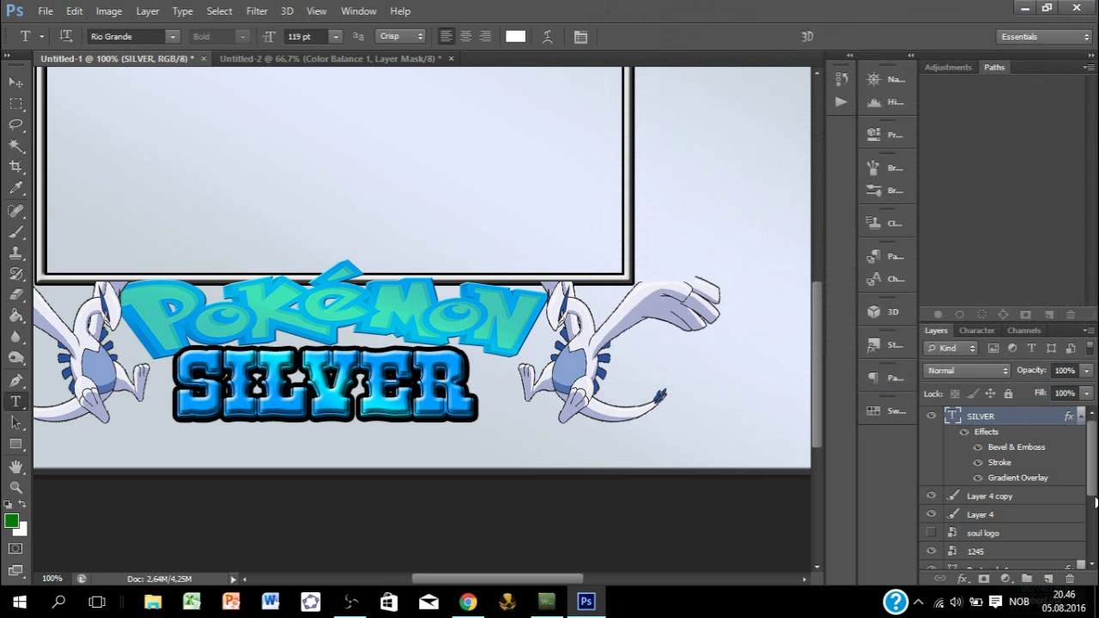
# Step: Add a 3 px black outside stroke to the right Lugia on Layer 4 copy
pyautogui.scroll(-1, 1095, 502)
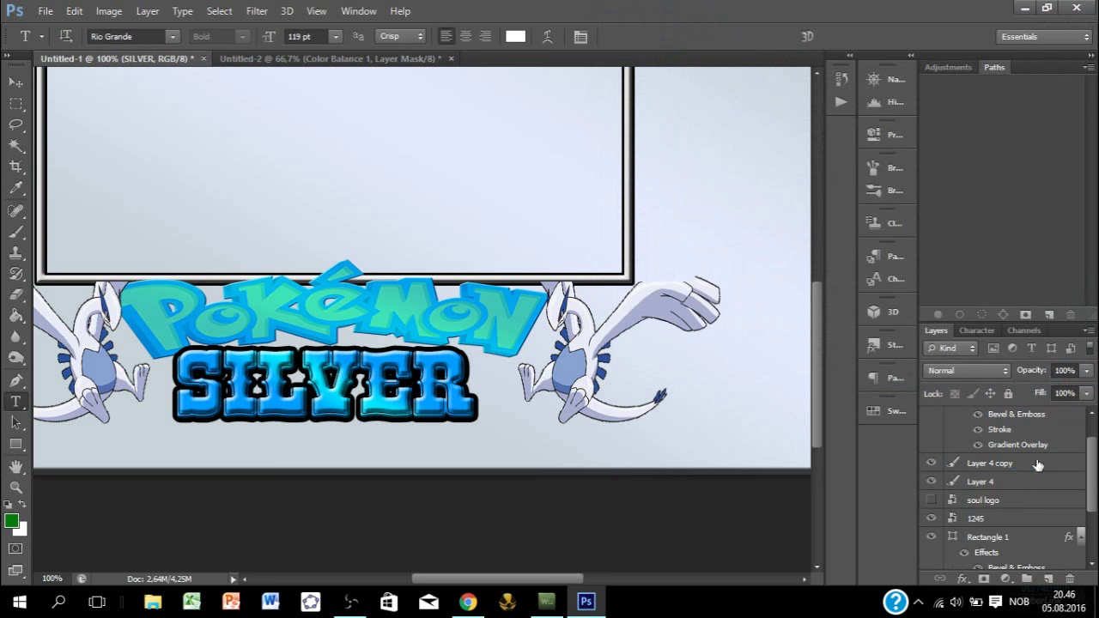
pyautogui.click(1070, 465)
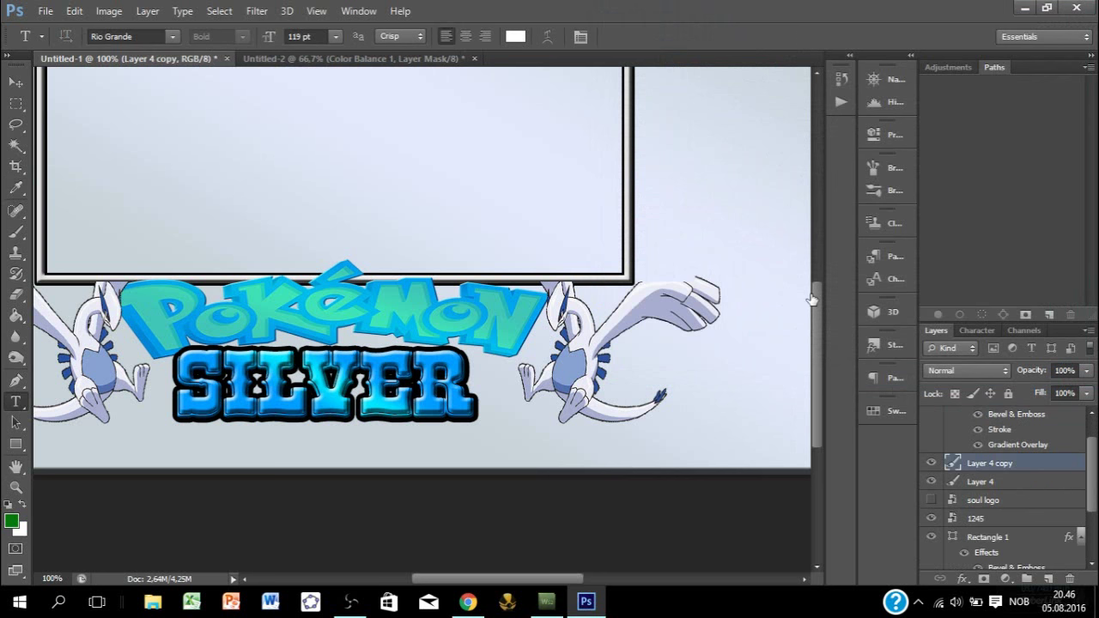
pyautogui.hotkey('ctrl', 'alt', 'b')
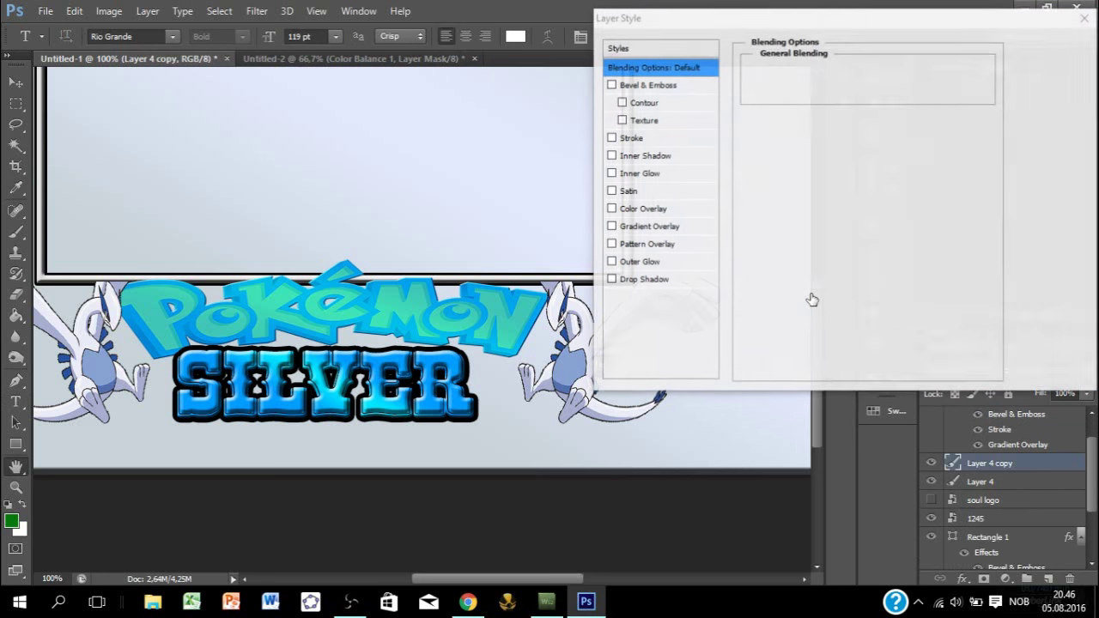
pyautogui.click(628, 139)
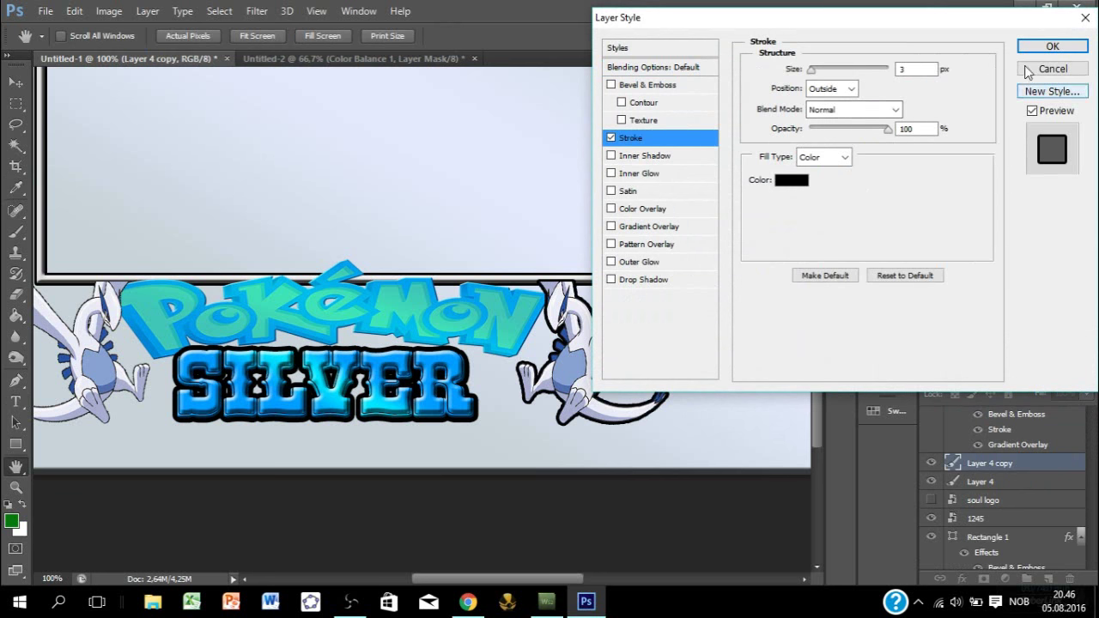
pyautogui.click(1052, 46)
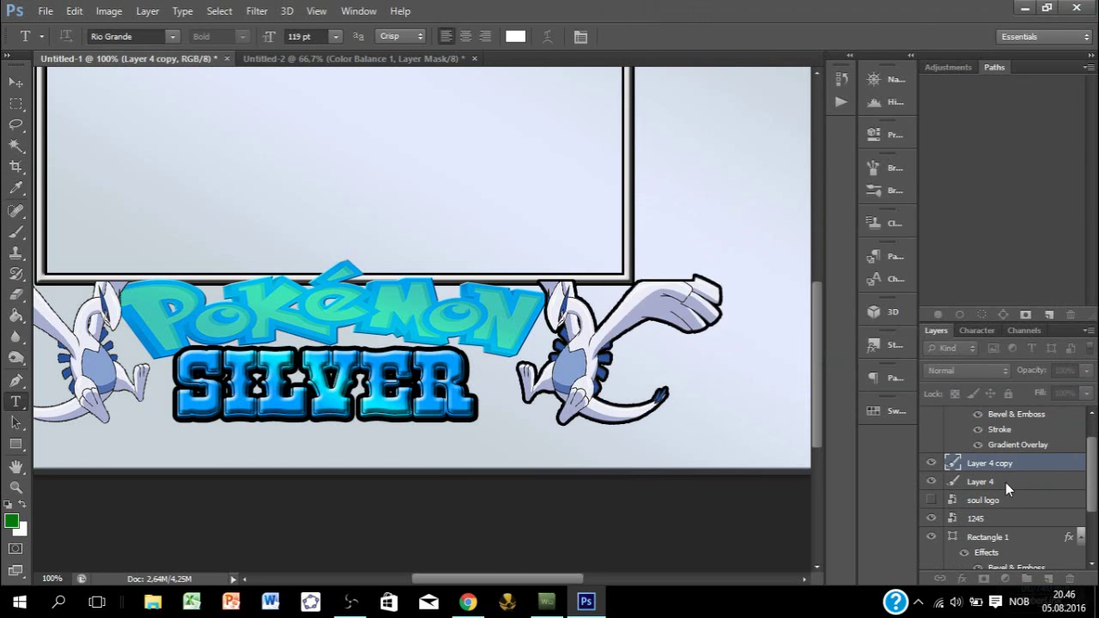
# Step: Give the left Lugia on Layer 4 a matching 3 px black outside stroke
pyautogui.click(1072, 515)
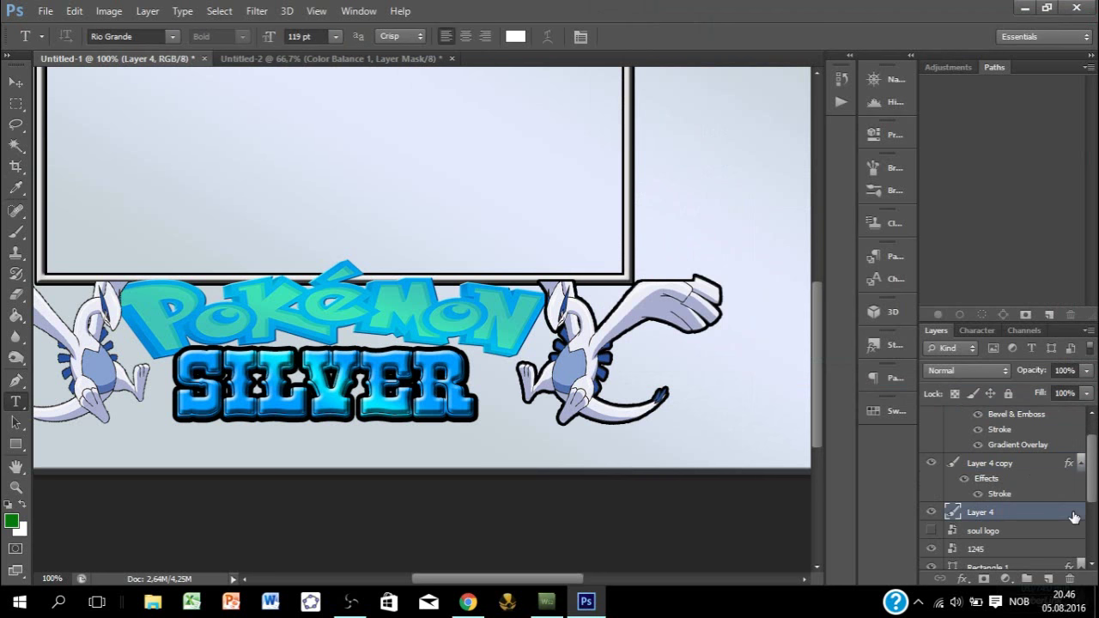
pyautogui.doubleClick(1073, 515)
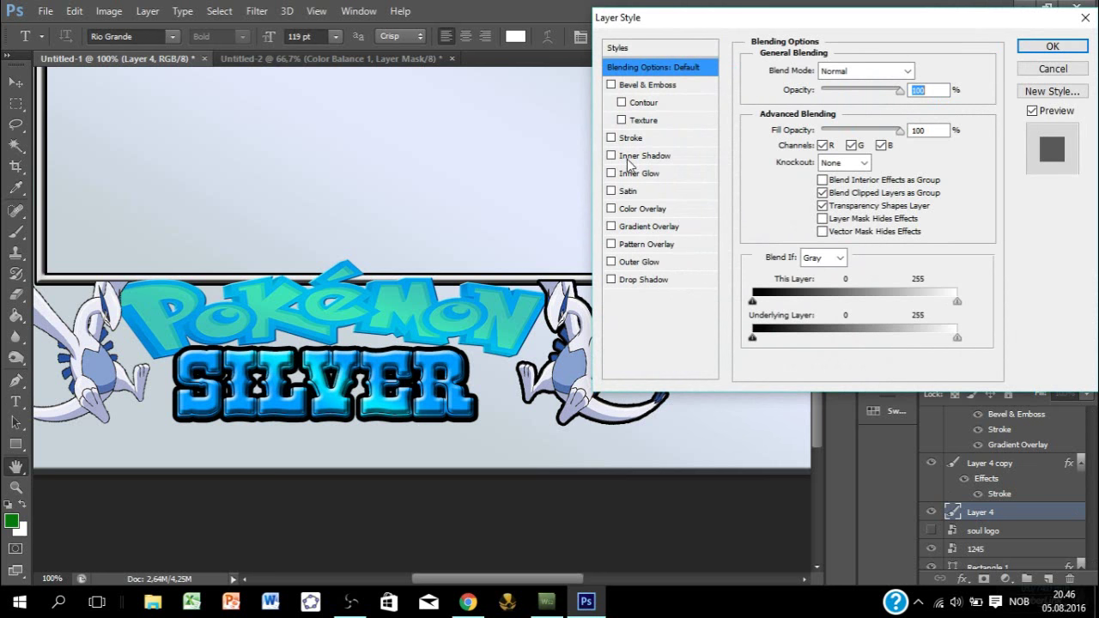
pyautogui.click(631, 140)
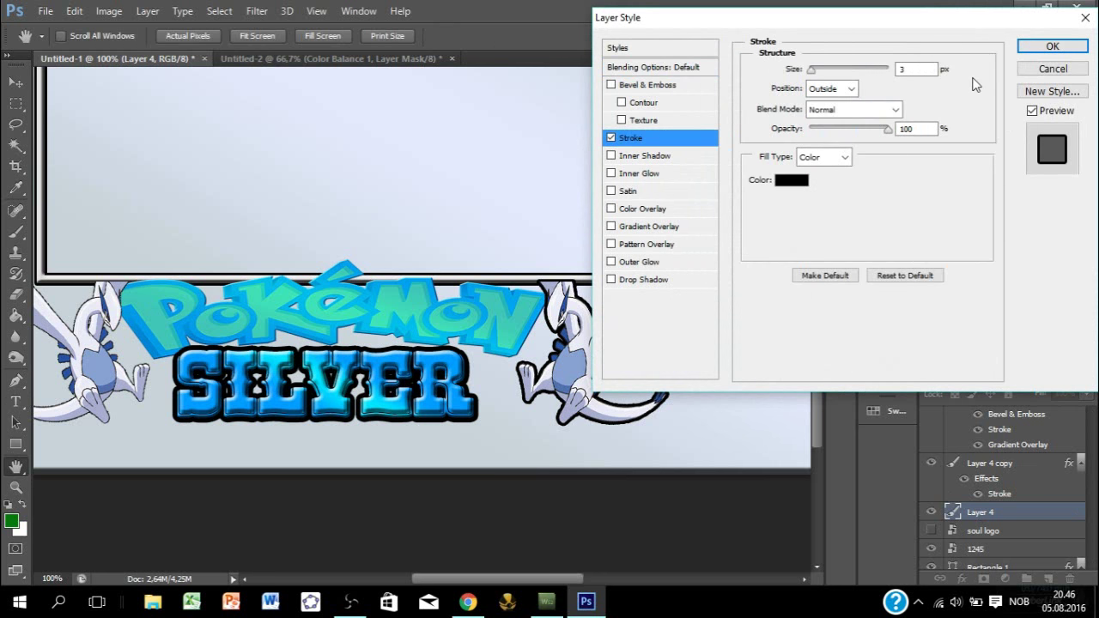
pyautogui.click(1036, 47)
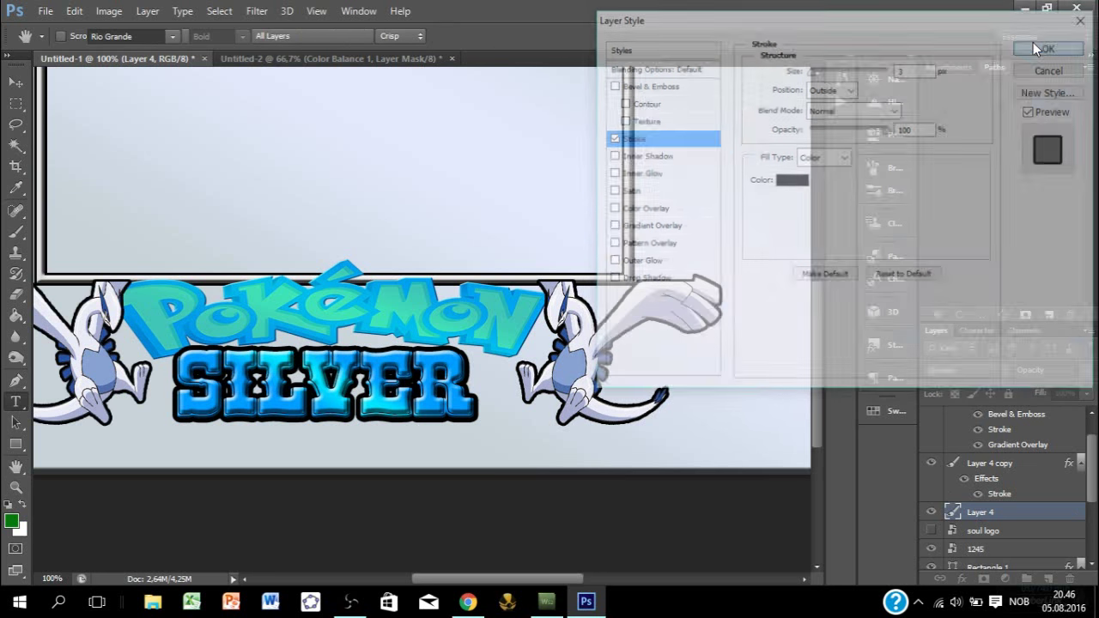
# Step: Add Bevel & Emboss with Contour at 50% range to the right Lugia on Layer 4 copy, and reopen its stroke settings
pyautogui.click(1030, 464)
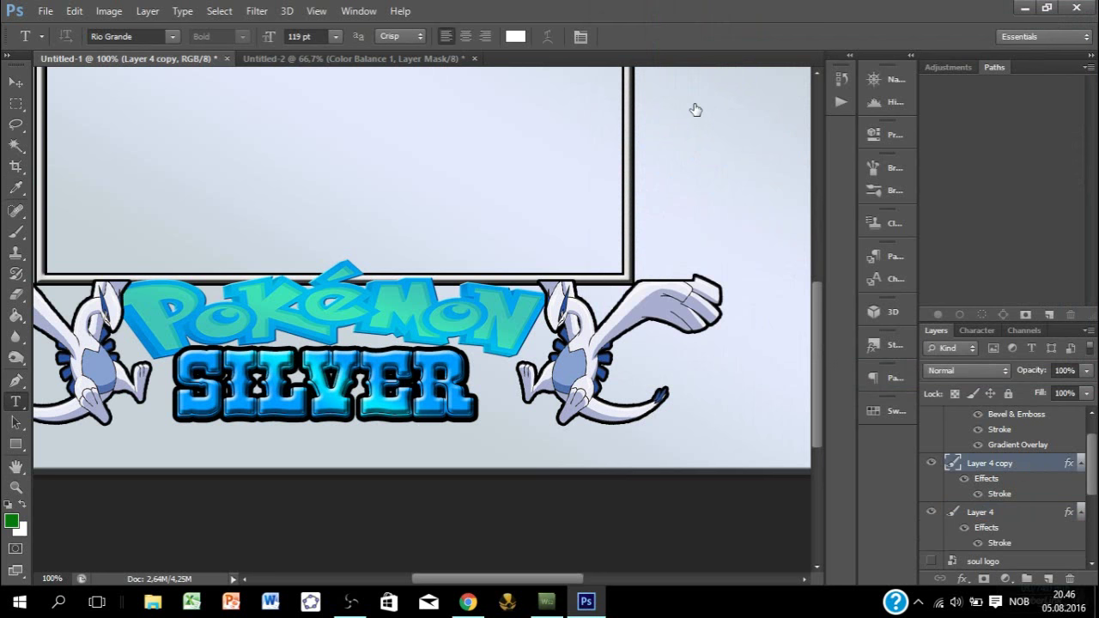
pyautogui.press('h')
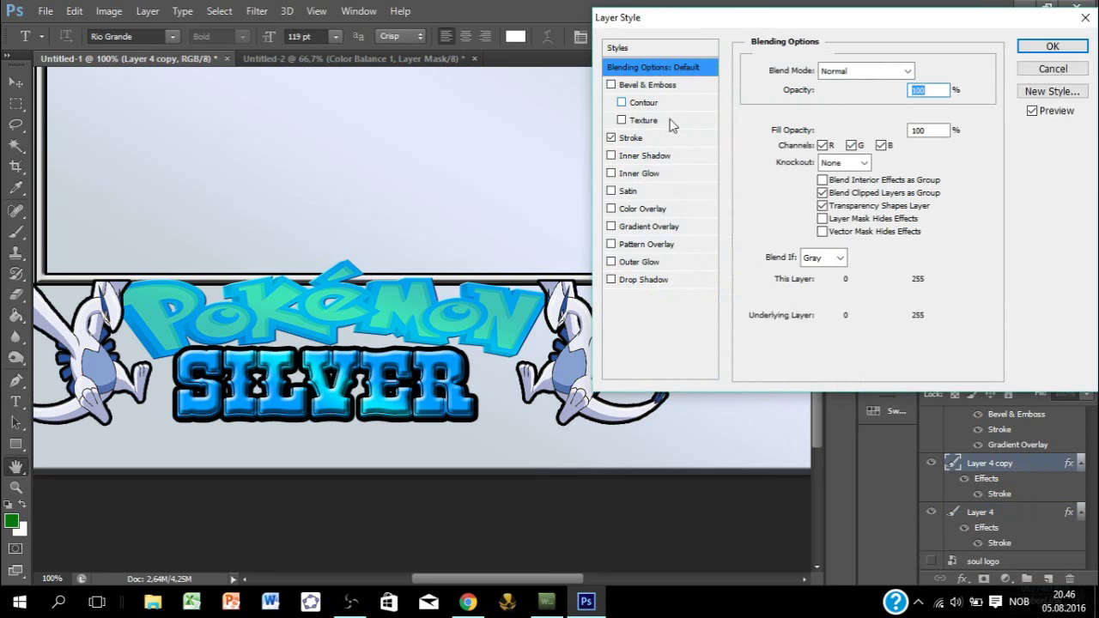
pyautogui.click(648, 106)
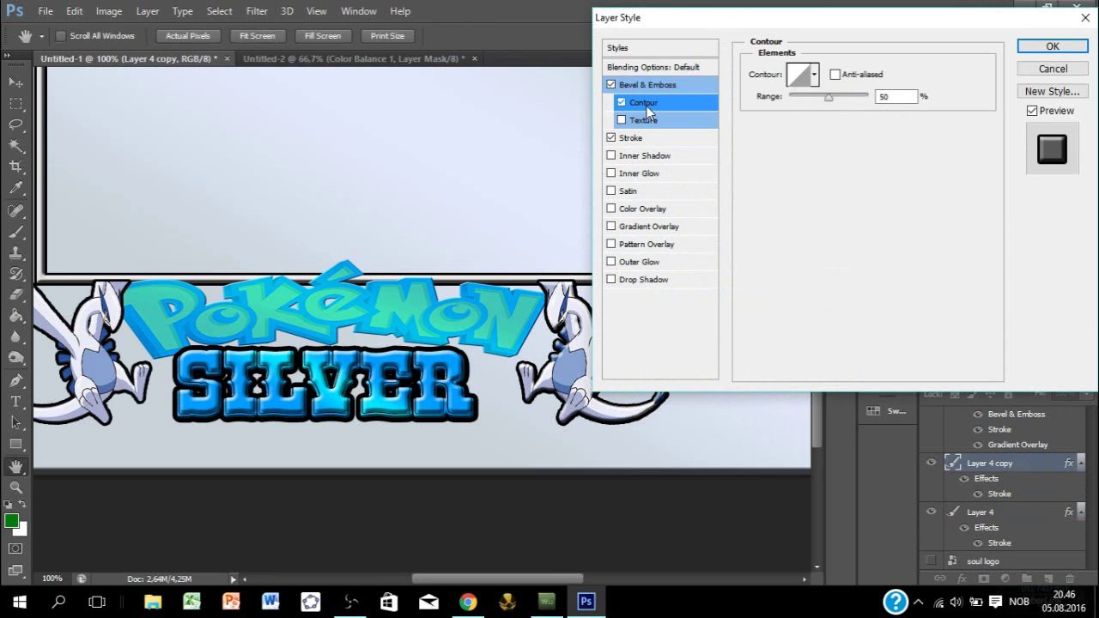
pyautogui.click(1053, 50)
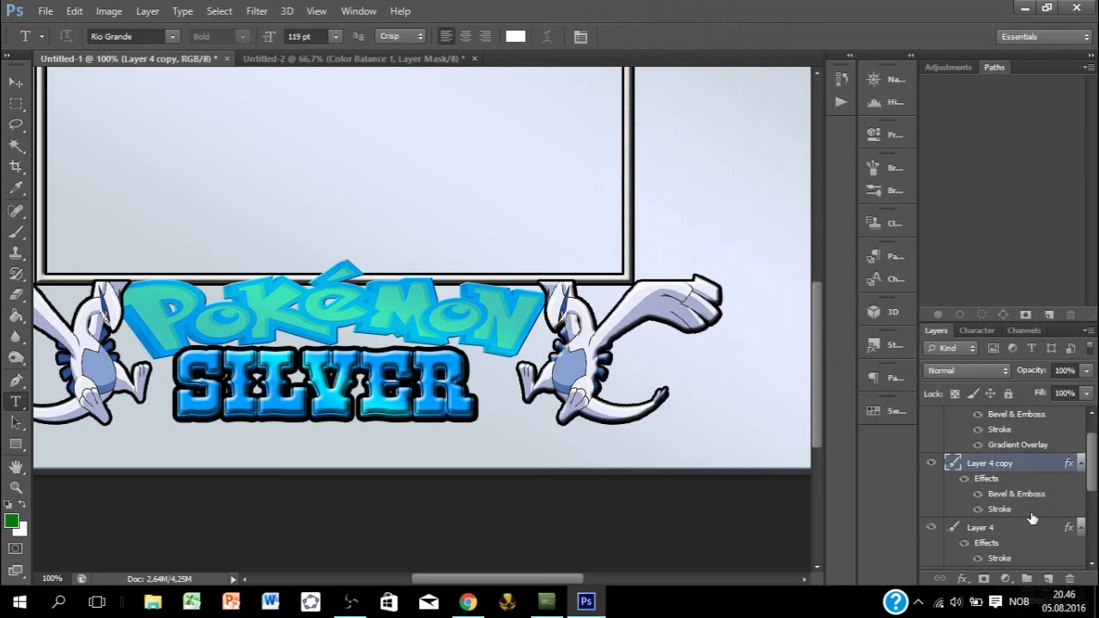
pyautogui.doubleClick(1032, 514)
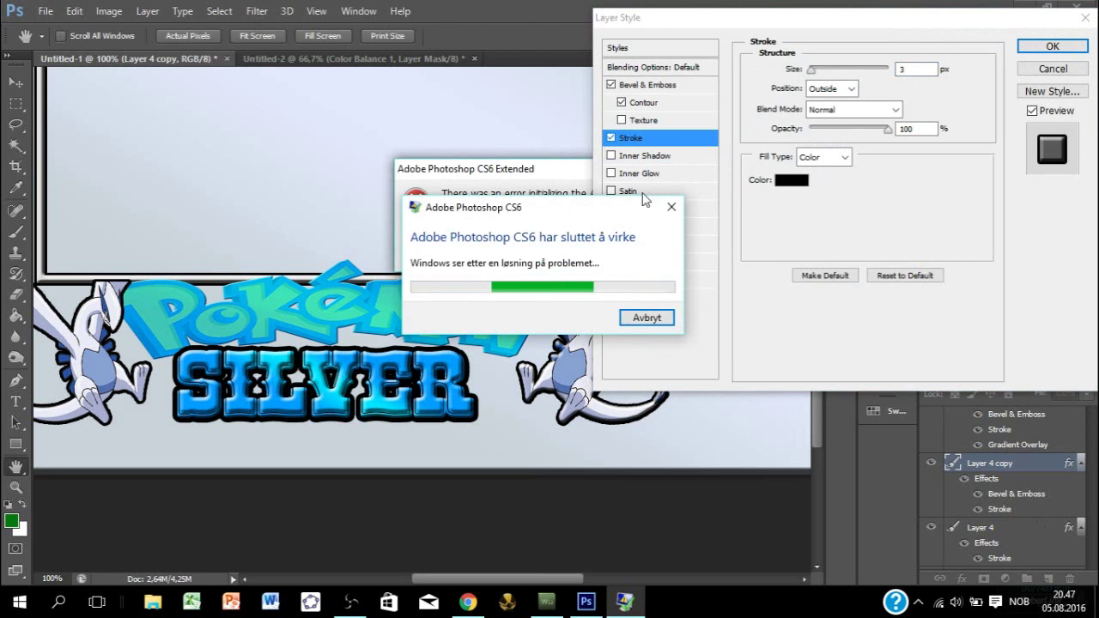
# Step: Dismiss the Photoshop crash report dialog
pyautogui.click(651, 319)
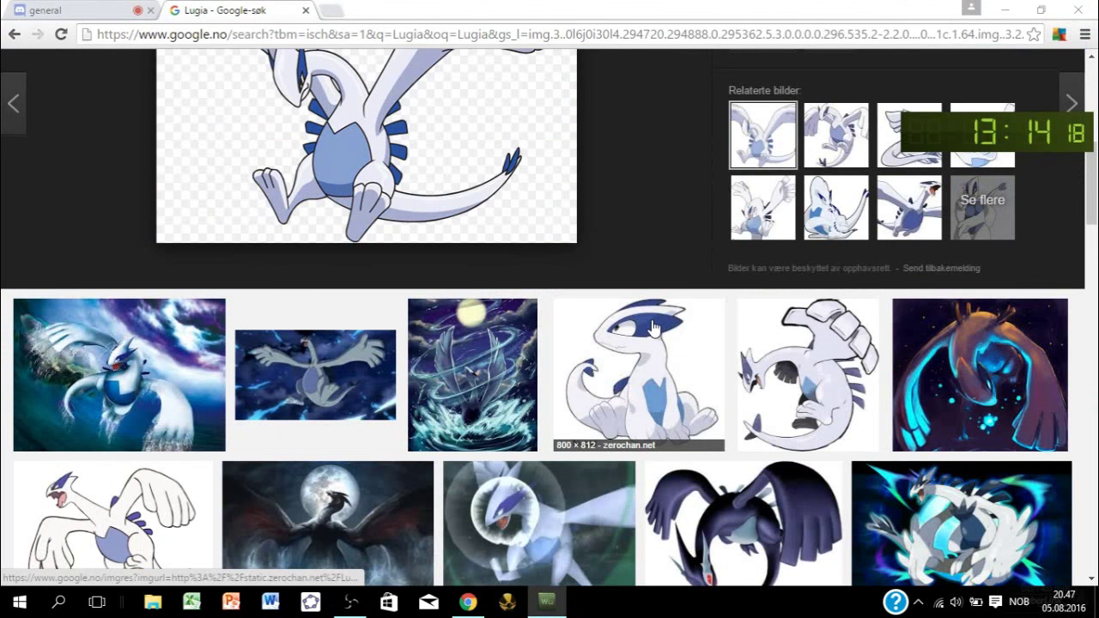
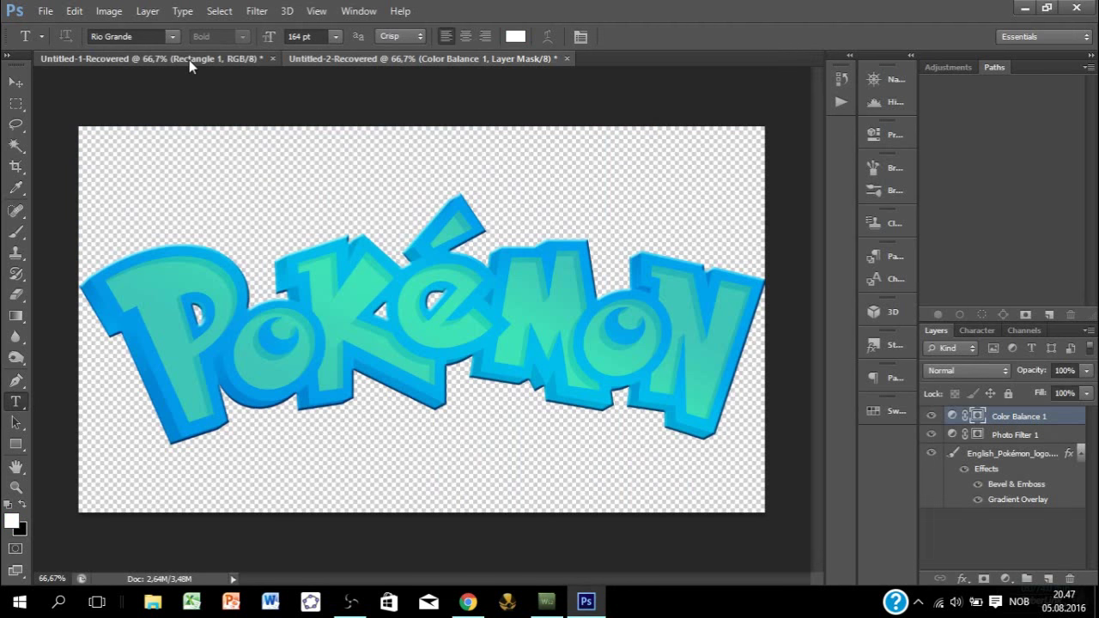
# Step: Try to free-transform the Color Balance 1 layer in the Untitled-2-Recovered document
pyautogui.click(188, 60)
pyautogui.click(343, 60)
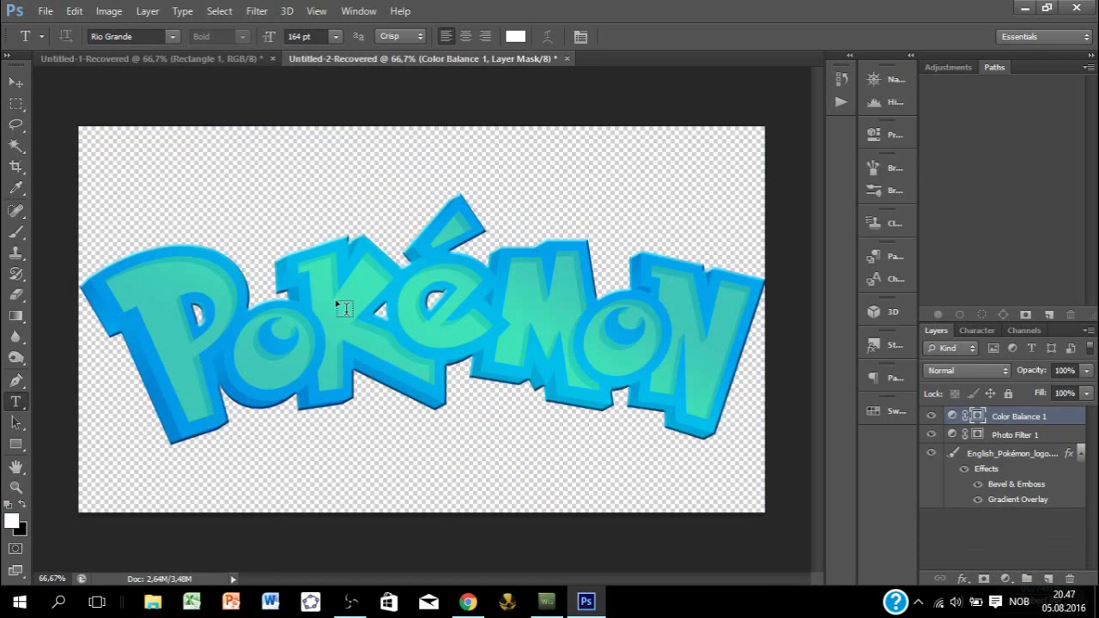
pyautogui.hotkey('ctrl', 't')
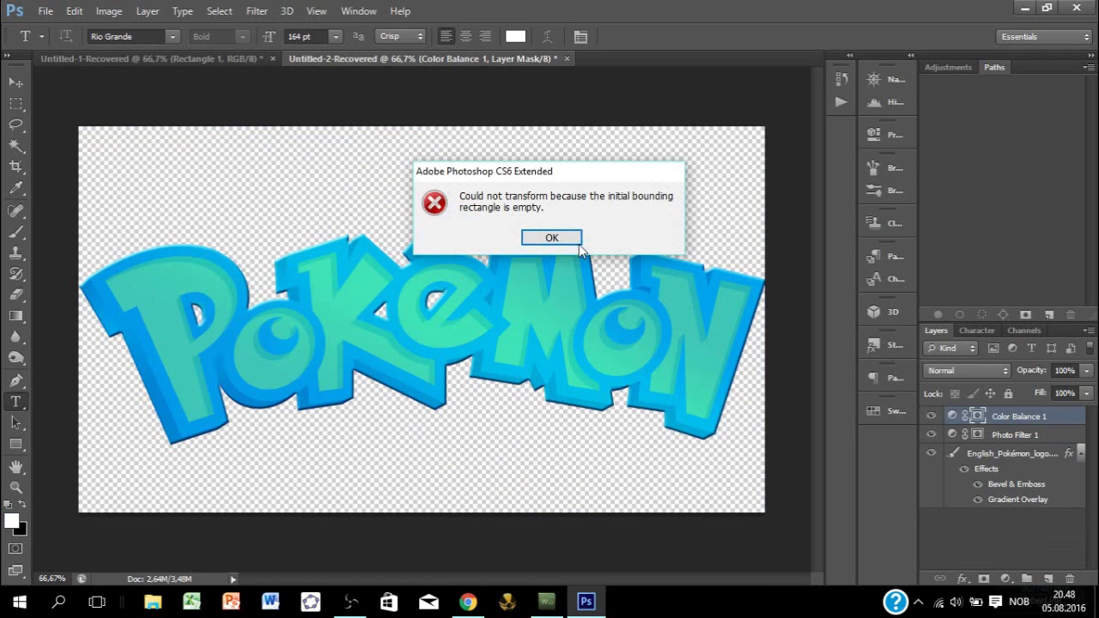
pyautogui.click(545, 238)
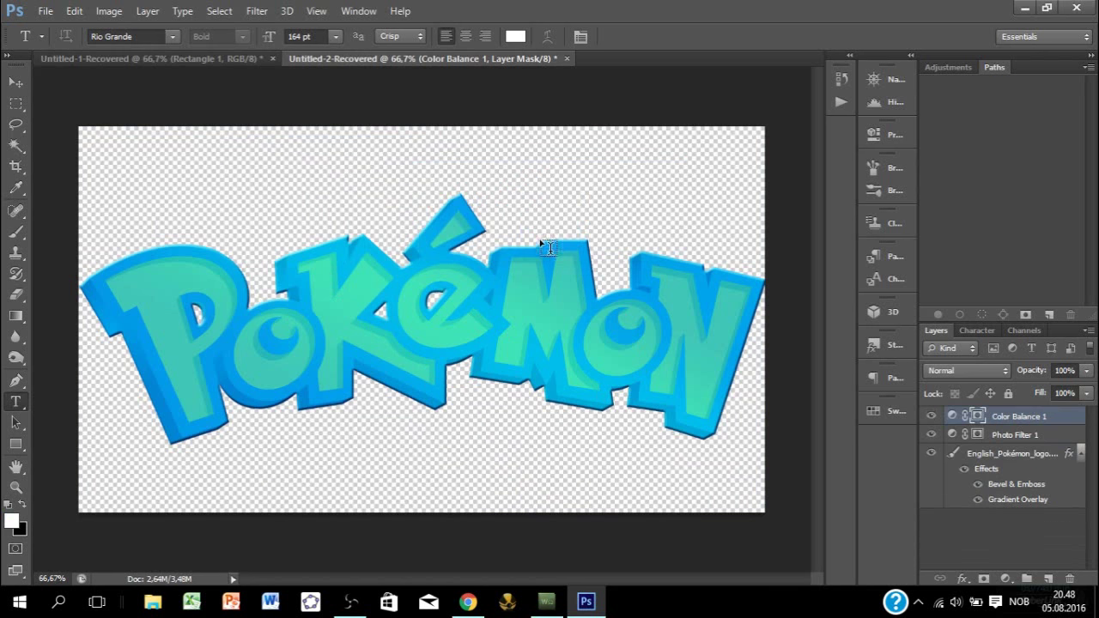
# Step: Place the image 1245.png from the Bilder folder into the Untitled-1-Recovered document
pyautogui.click(215, 57)
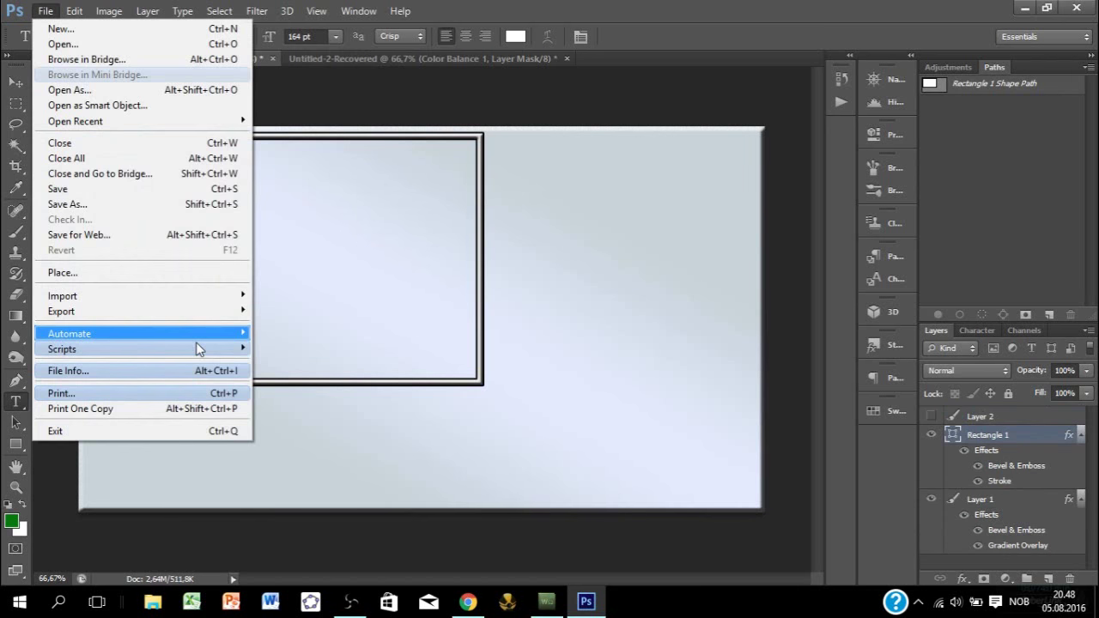
pyautogui.click(45, 11)
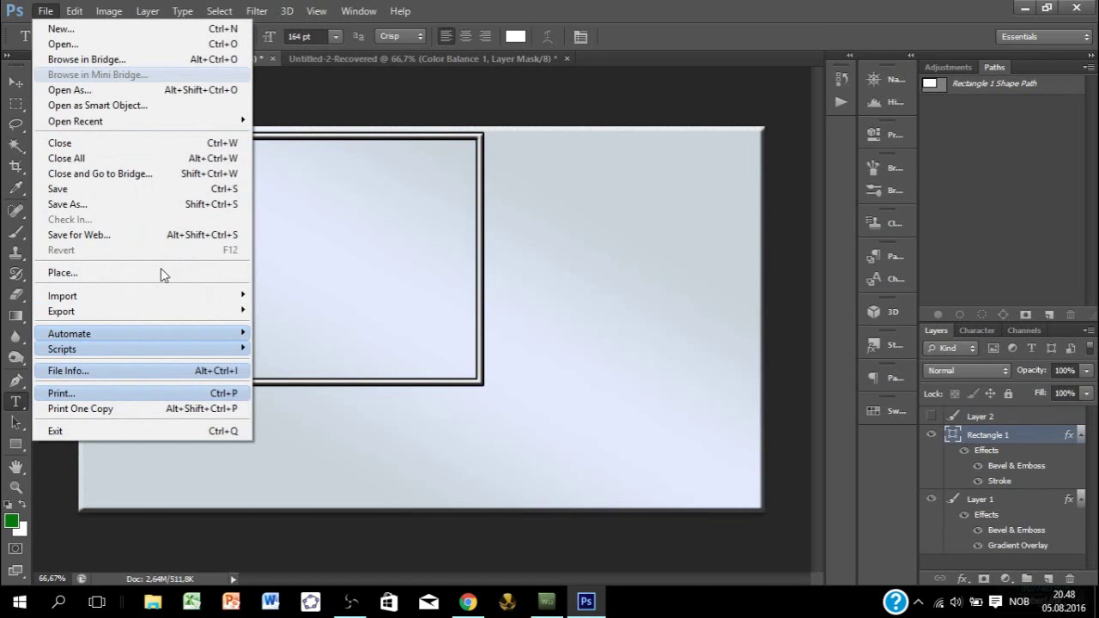
pyautogui.click(215, 275)
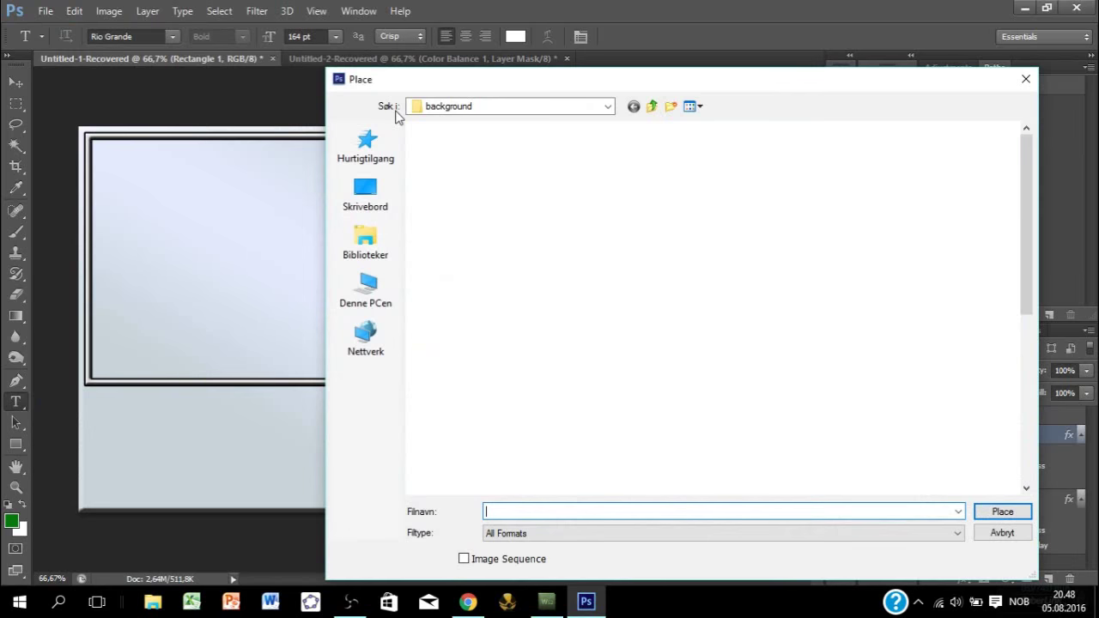
pyautogui.click(463, 107)
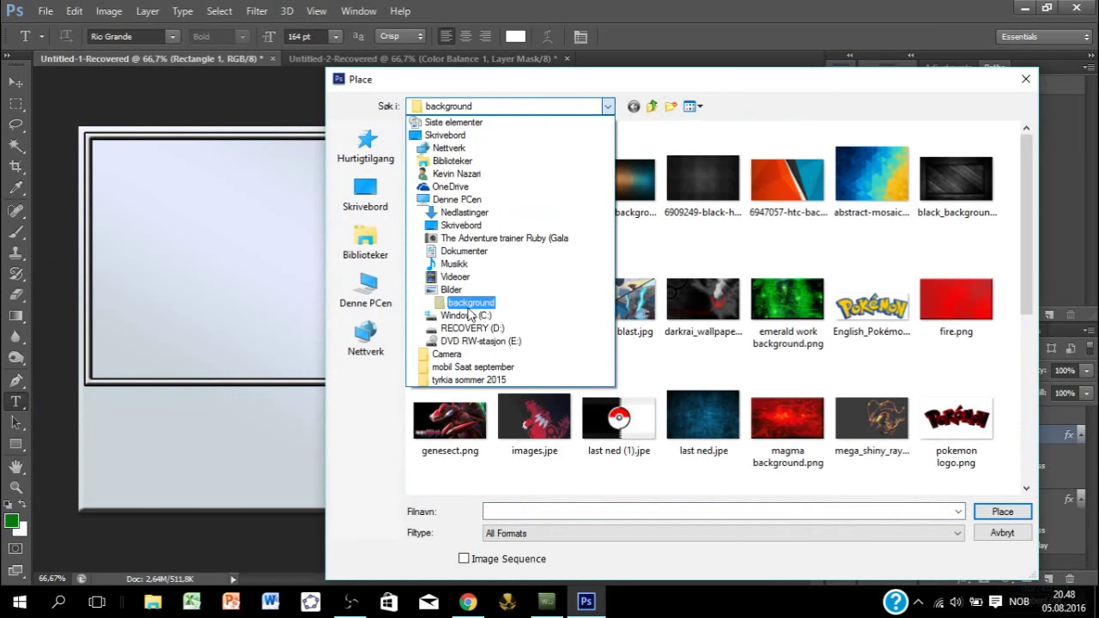
pyautogui.click(458, 291)
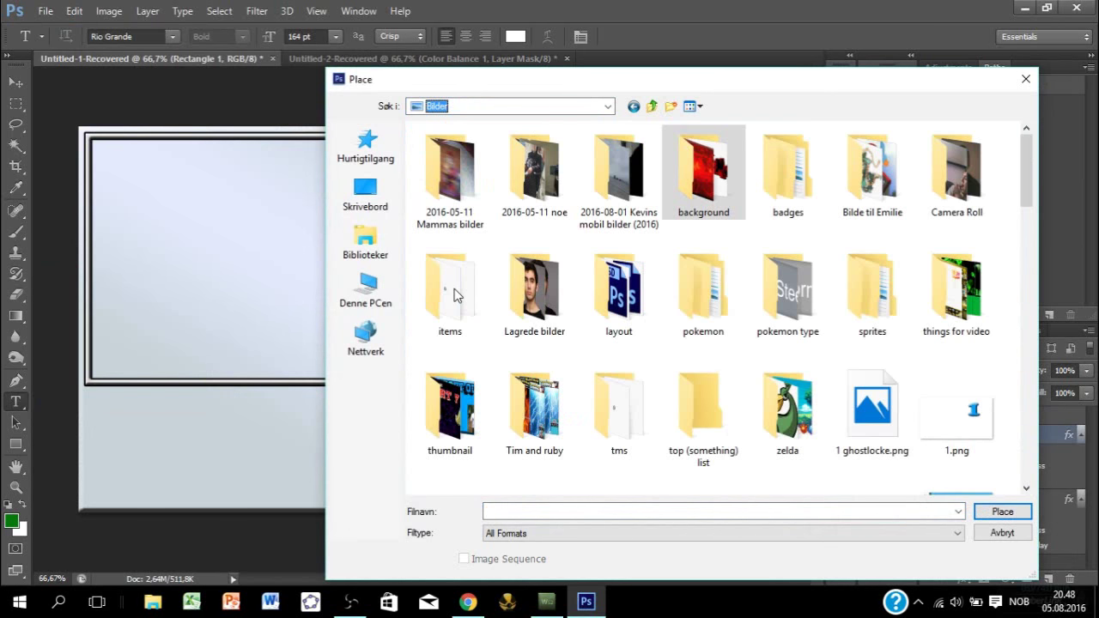
pyautogui.moveTo(1026, 194); pyautogui.dragTo(1038, 240)
pyautogui.click(521, 367)
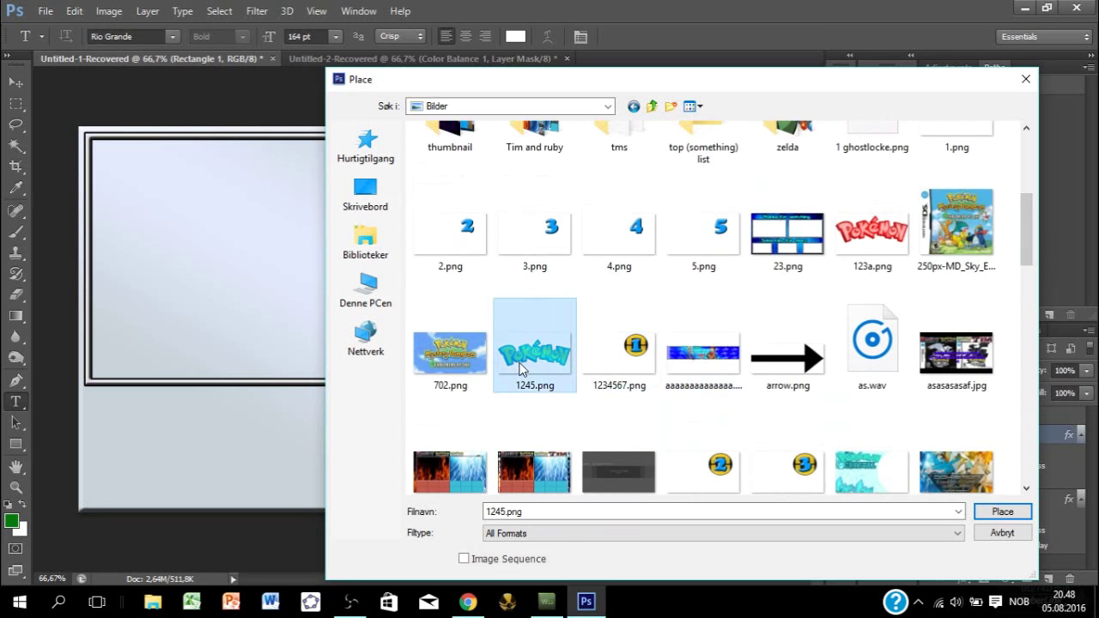
pyautogui.doubleClick(521, 367)
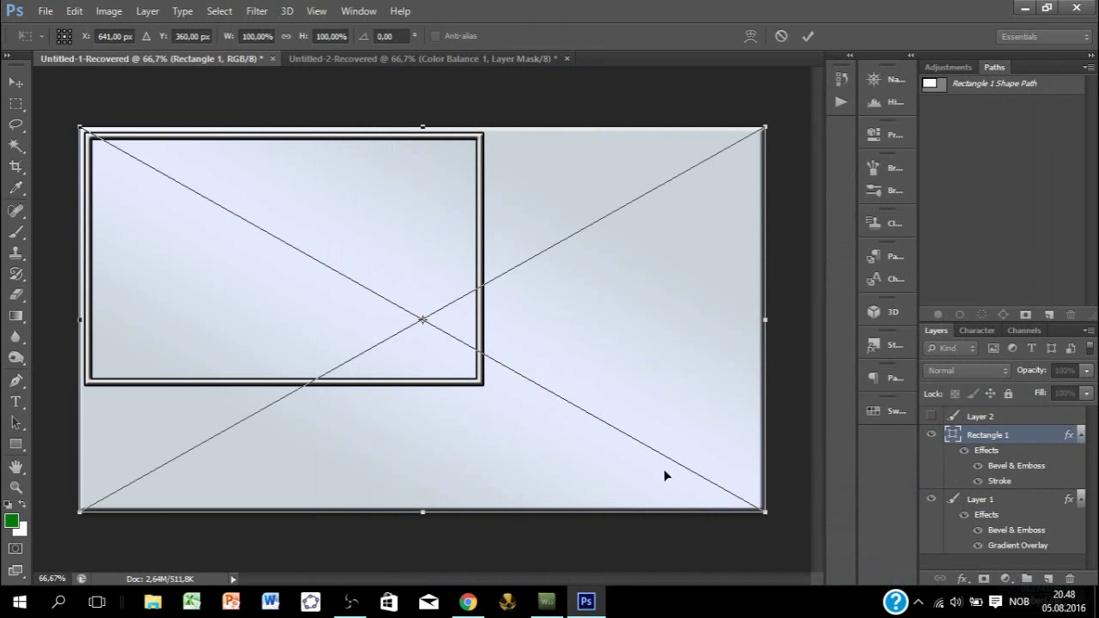
# Step: Scale the placed Pokémon logo to about 42% width and 35% height and position it centred over the frame's lower edge
pyautogui.moveTo(764, 512); pyautogui.dragTo(433, 434)
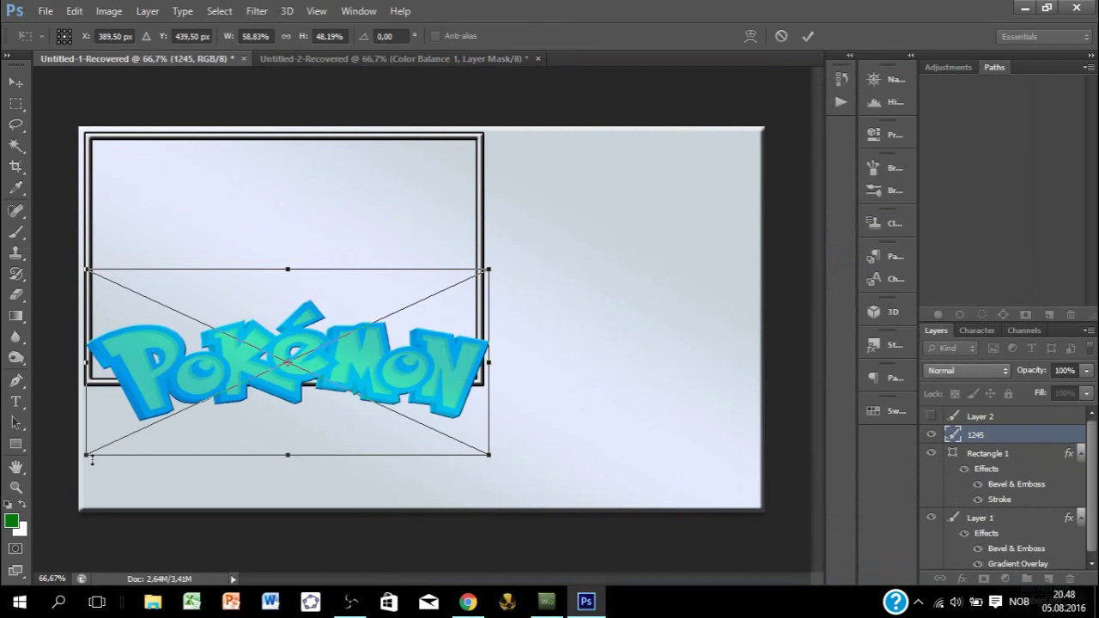
pyautogui.moveTo(89, 452); pyautogui.dragTo(192, 402)
pyautogui.moveTo(258, 369); pyautogui.dragTo(223, 412)
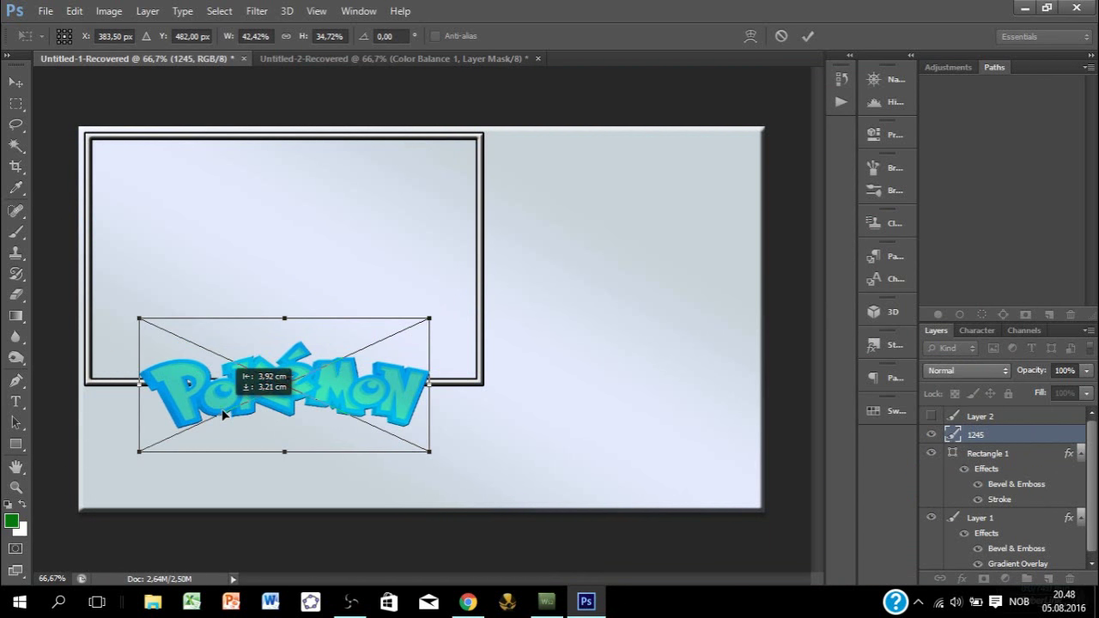
pyautogui.press('Down')
pyautogui.press('Down')
pyautogui.press('Down')
pyautogui.press('Down')
pyautogui.press('Down')
pyautogui.press('Down')
pyautogui.press('Down')
pyautogui.press('Down')
pyautogui.press('Down')
pyautogui.press('Down')
pyautogui.press('Down')
pyautogui.press('Down')
pyautogui.press('Down')
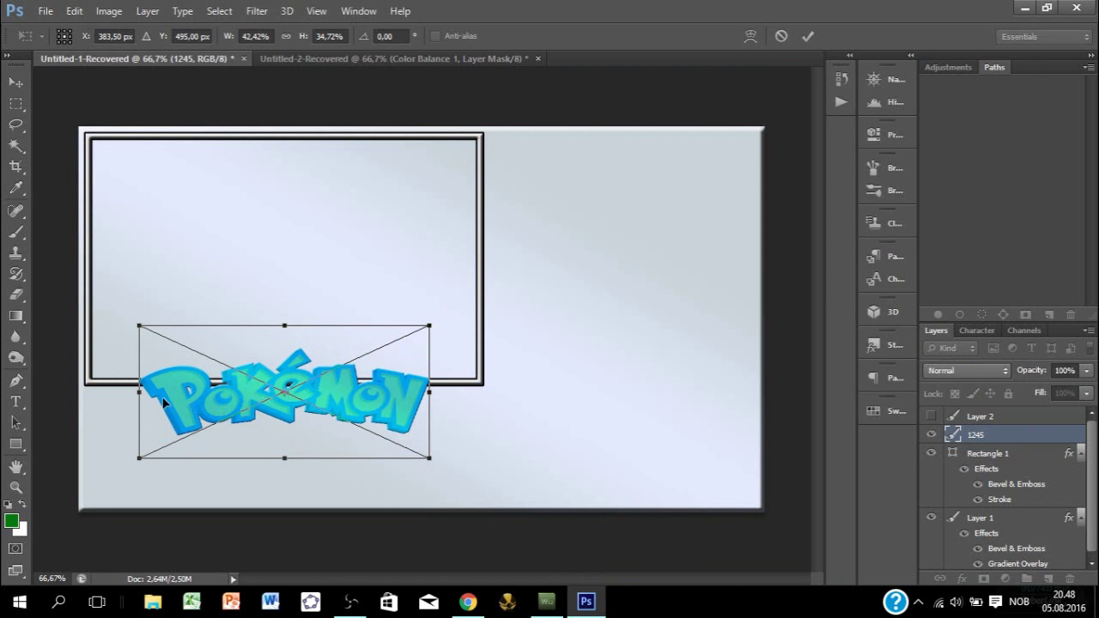
# Step: Widen the Pokémon logo on both sides to about 44.5% width and commit the placement
pyautogui.moveTo(135, 391); pyautogui.dragTo(129, 391)
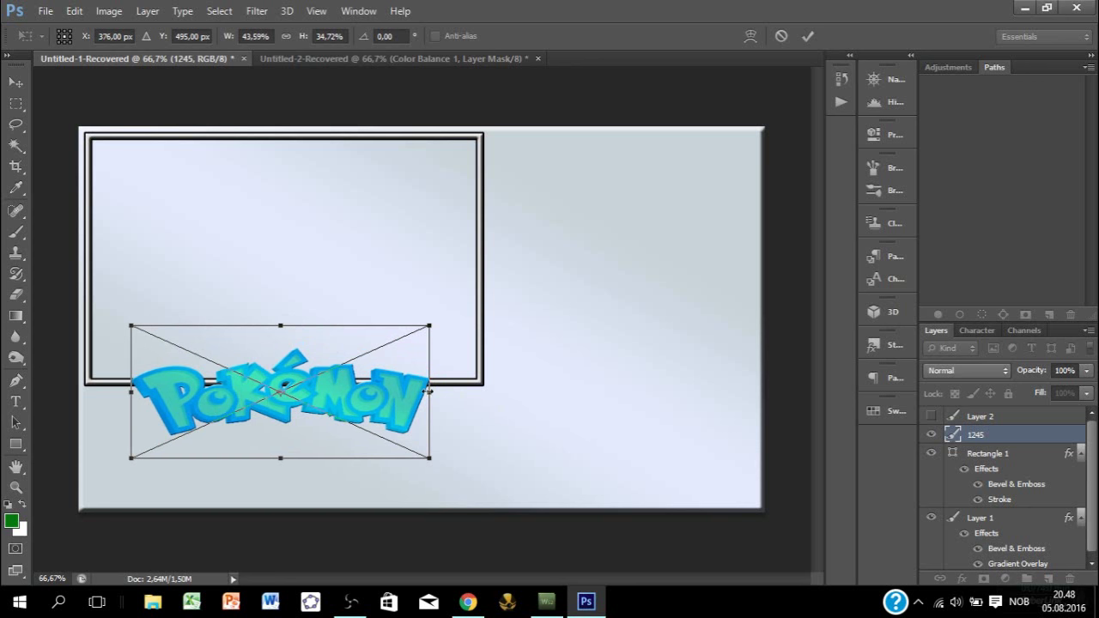
pyautogui.moveTo(429, 391); pyautogui.dragTo(438, 393)
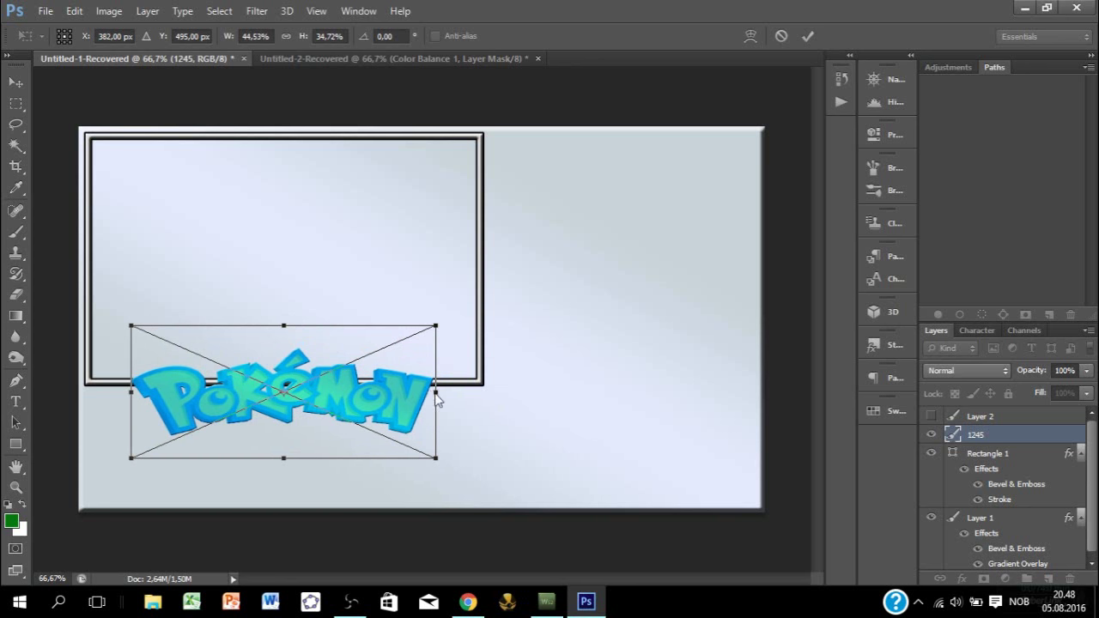
pyautogui.click(808, 37)
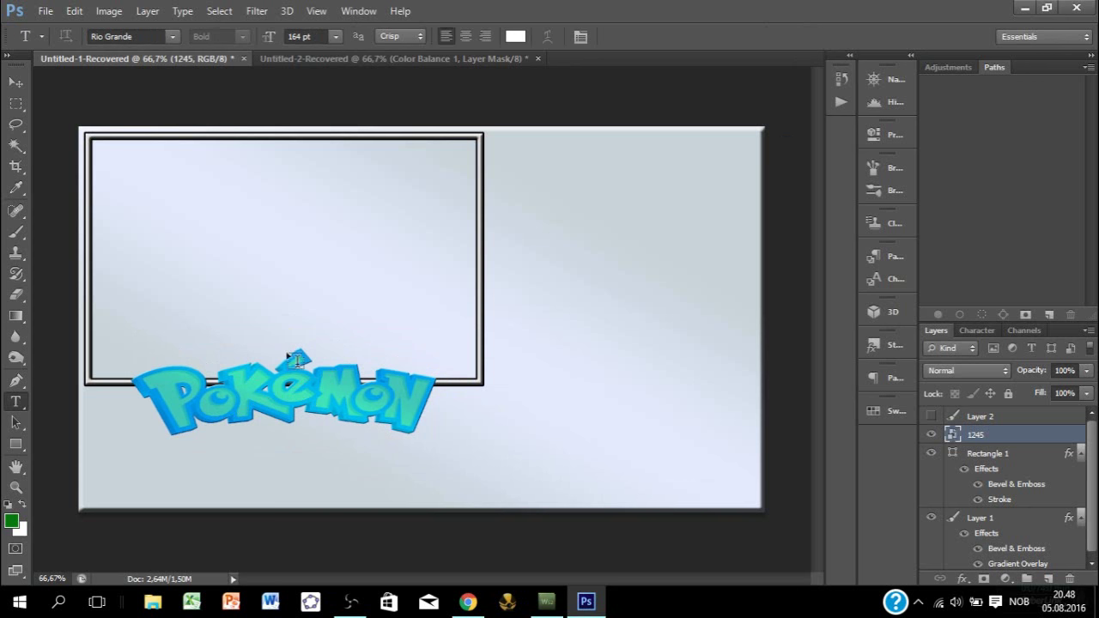
# Step: Copy the large Lugia image from the Google results in Chrome and paste it into the Untitled-1-Recovered document in Photoshop
pyautogui.click(469, 603)
pyautogui.rightClick(390, 212)
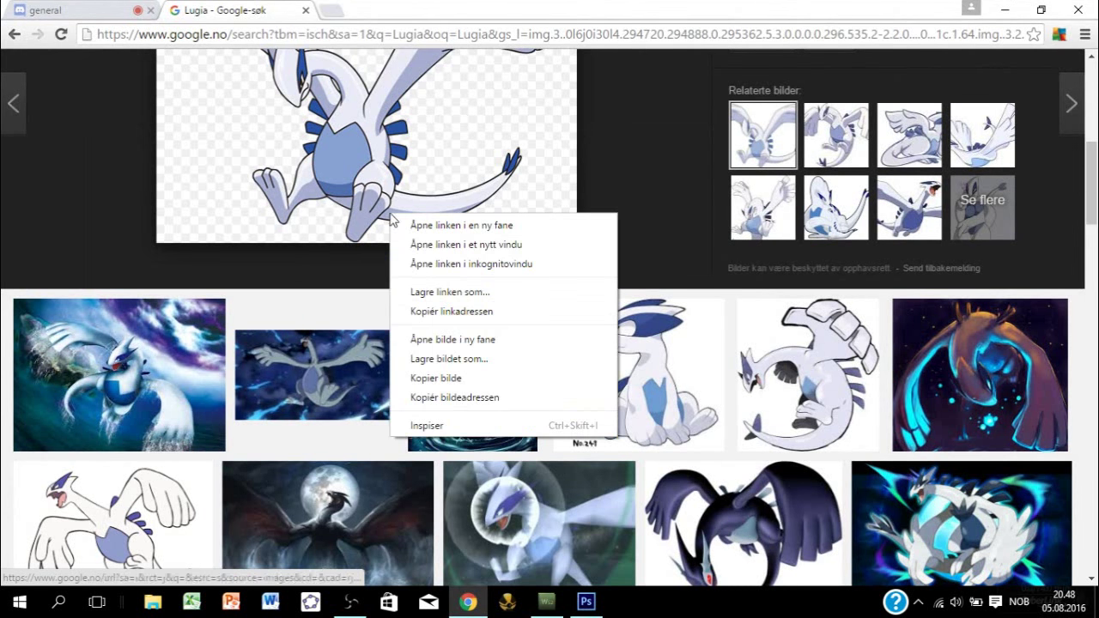
pyautogui.click(481, 380)
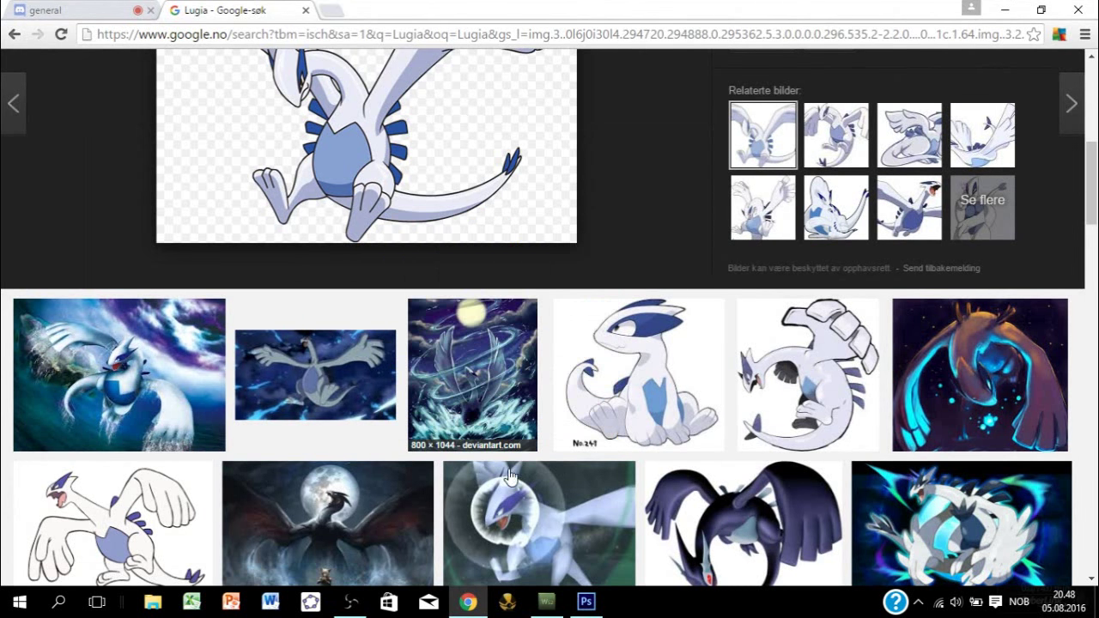
pyautogui.click(590, 607)
pyautogui.hotkey('ctrl', 'v')
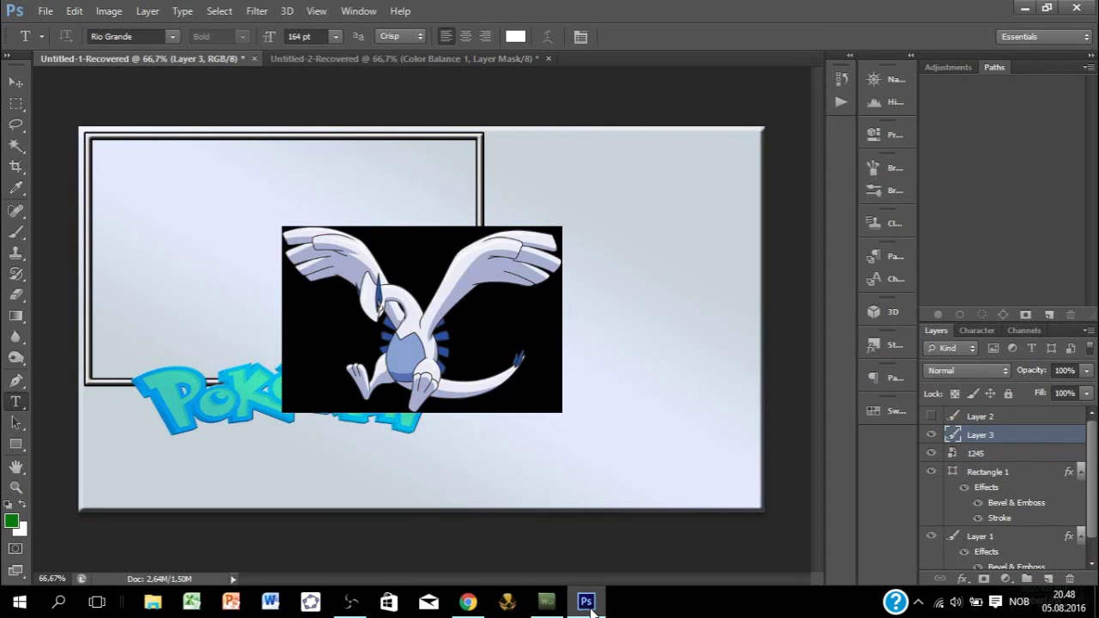
# Step: Remove the black background around the pasted Lugia with the Magic Wand and clear the selection
pyautogui.click(15, 145)
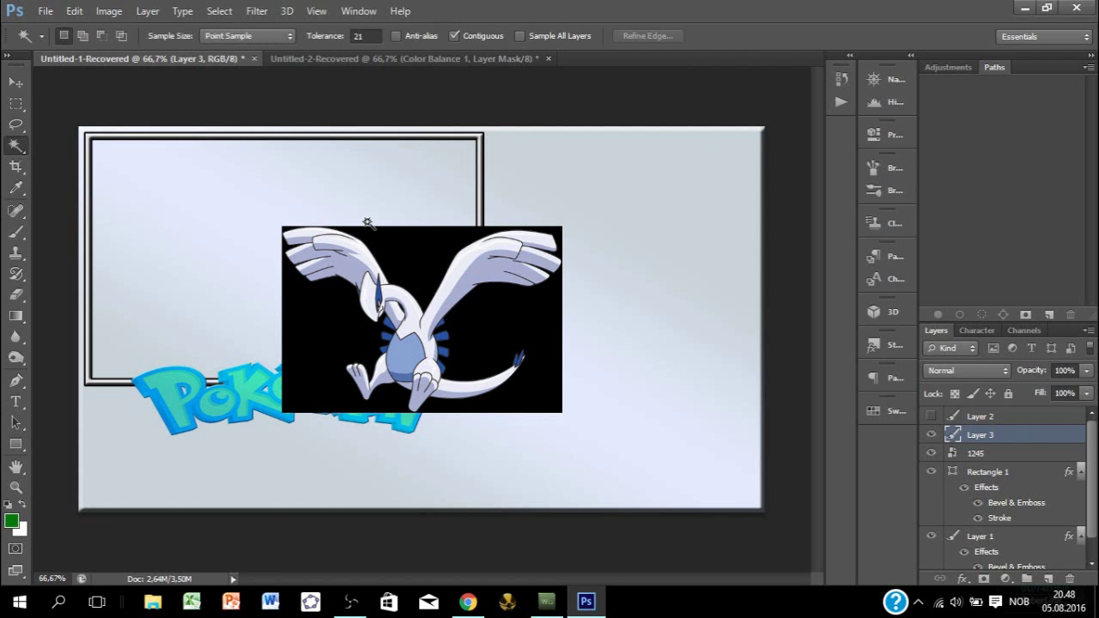
pyautogui.click(415, 269)
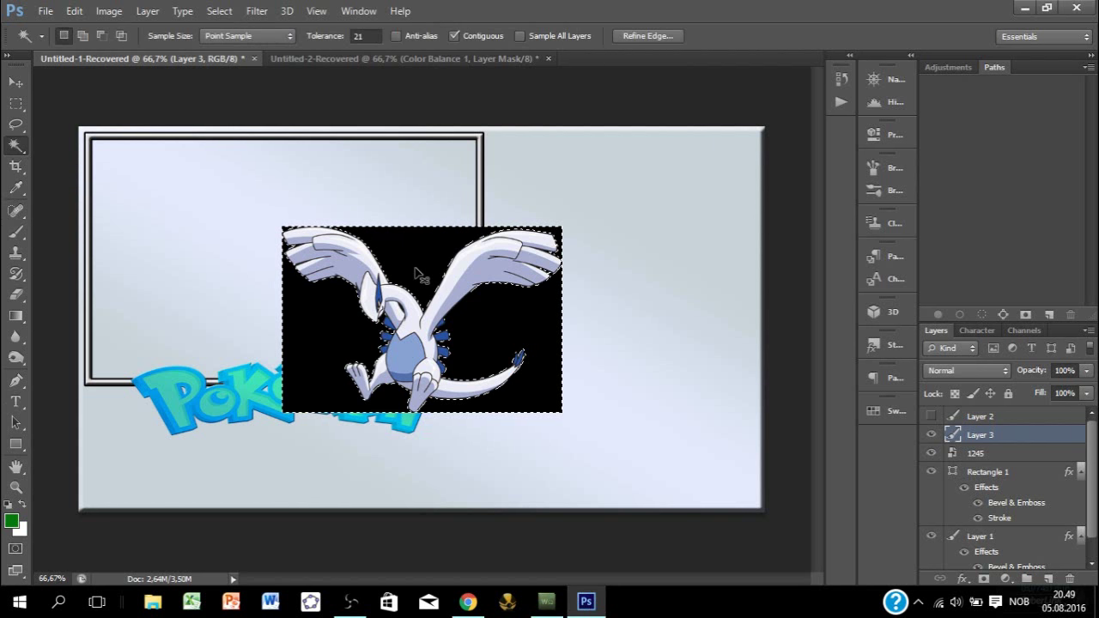
pyautogui.press('Delete')
pyautogui.hotkey('ctrl', 'd')
# Step: Scale Lugia to about 56%, flip it horizontally, tilt it about 8 degrees counterclockwise and place it at the Pokémon logo's left end
pyautogui.hotkey('ctrl', 't')
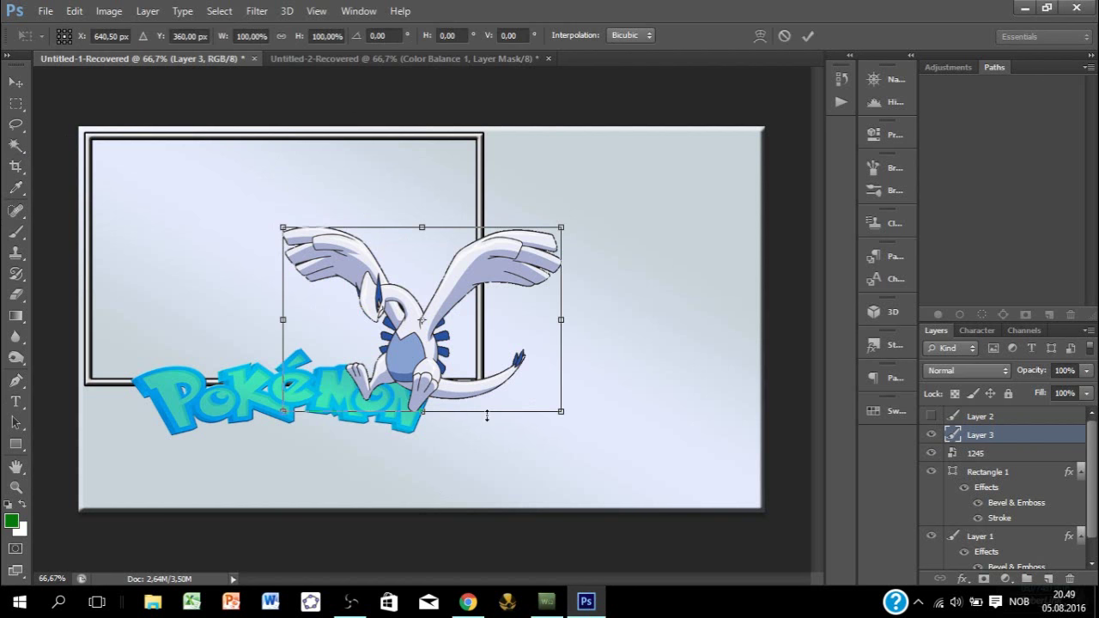
pyautogui.moveTo(510, 418); pyautogui.dragTo(163, 441)
pyautogui.rightClick(447, 407)
pyautogui.click(489, 374)
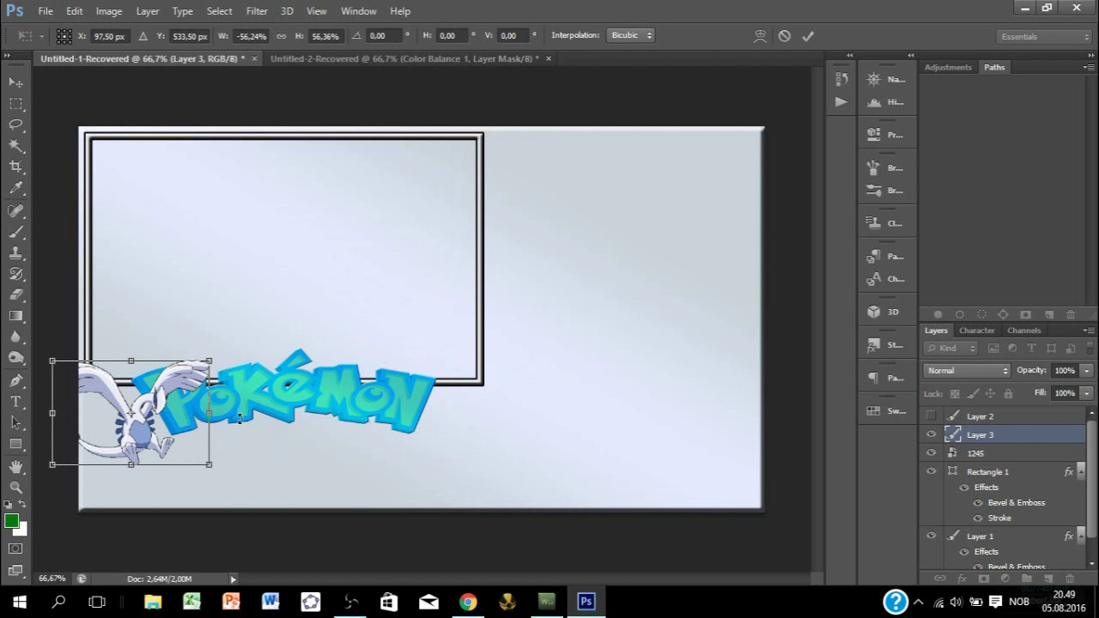
pyautogui.moveTo(239, 419); pyautogui.dragTo(238, 404)
pyautogui.moveTo(176, 428); pyautogui.dragTo(161, 426)
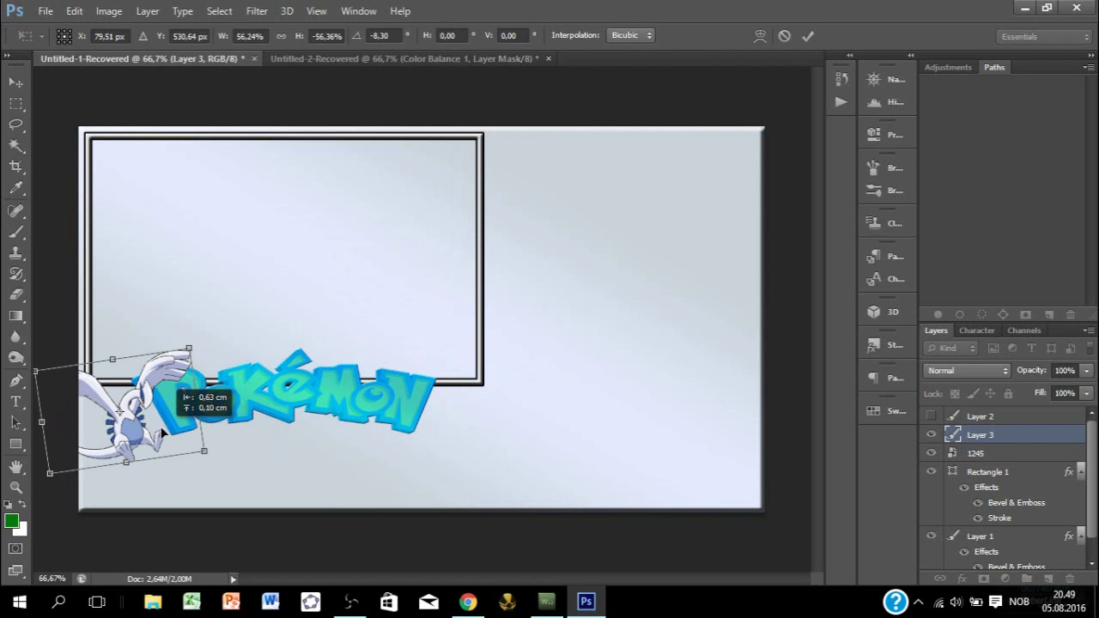
pyautogui.press('Return')
# Step: Duplicate the Lugia layer, flip the copy horizontally and place it at the right end of the Pokémon logo
pyautogui.hotkey('ctrl', 'j')
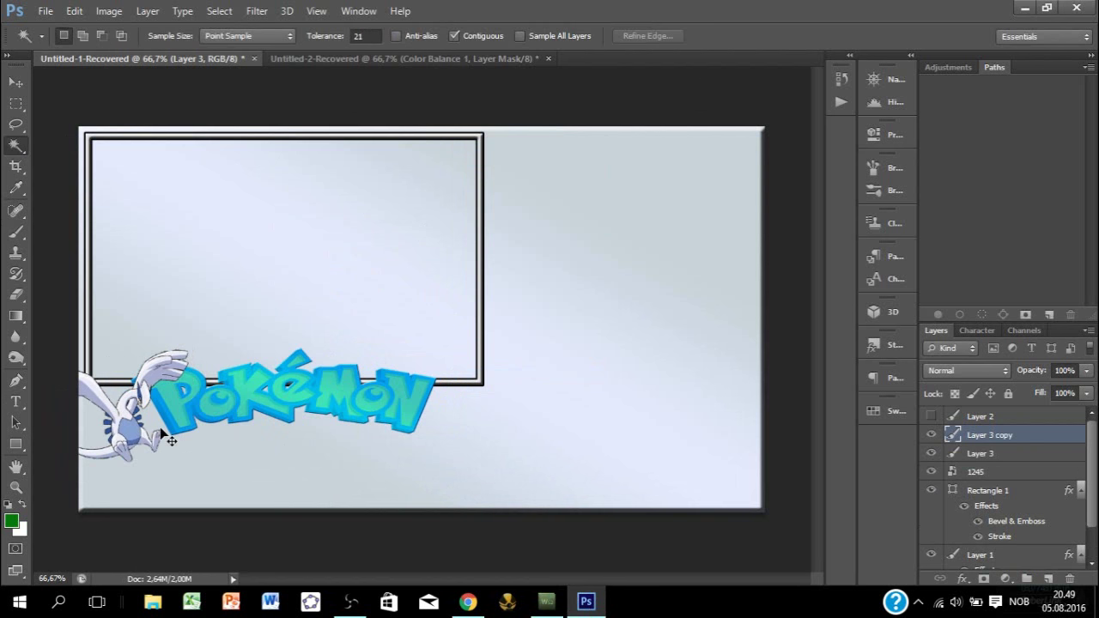
pyautogui.hotkey('ctrl', 't')
pyautogui.moveTo(192, 432); pyautogui.dragTo(520, 419)
pyautogui.rightClick(439, 421)
pyautogui.click(494, 388)
pyautogui.press('Return')
pyautogui.press('w')
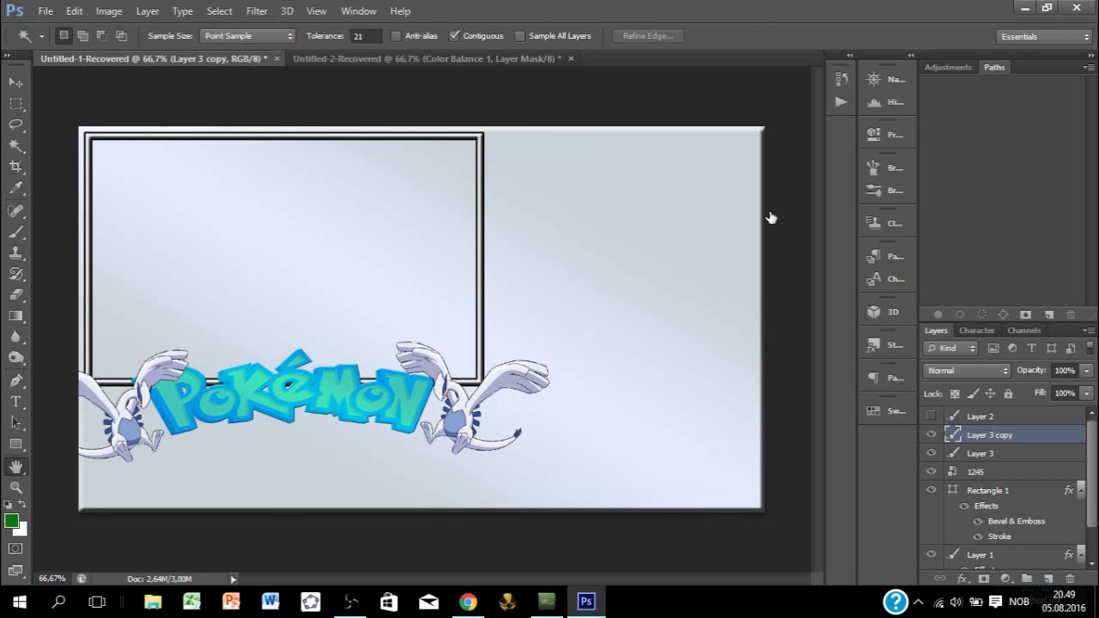
# Step: Apply a Stroke and a Bevel & Emboss with Contour to the right-hand Lugia layer
pyautogui.doubleClick(1030, 435)
pyautogui.click(632, 137)
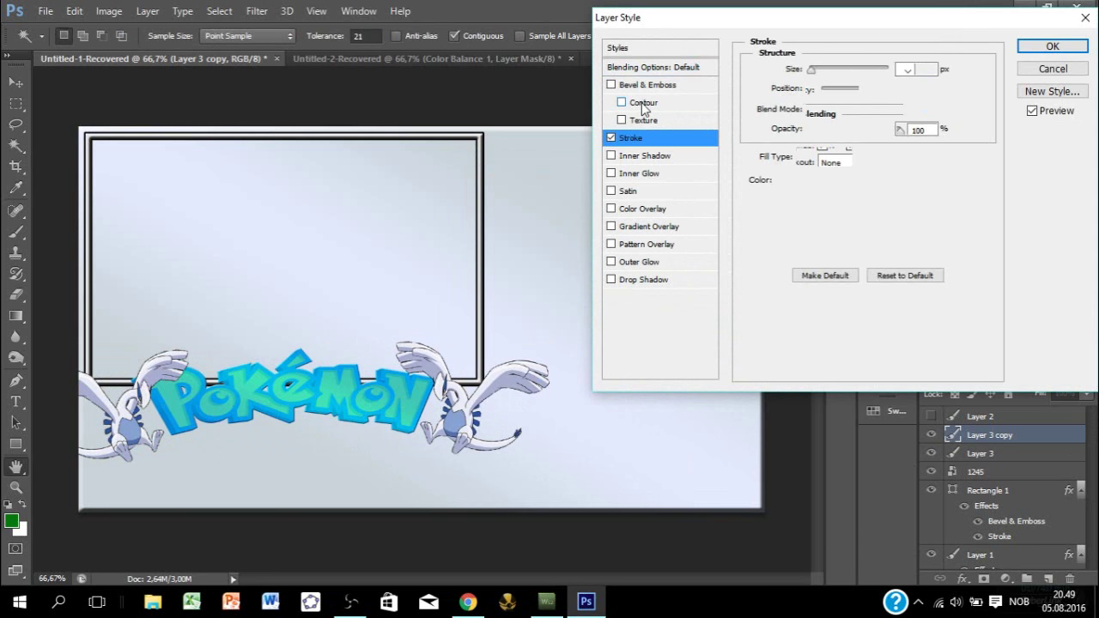
pyautogui.click(643, 102)
pyautogui.click(1070, 50)
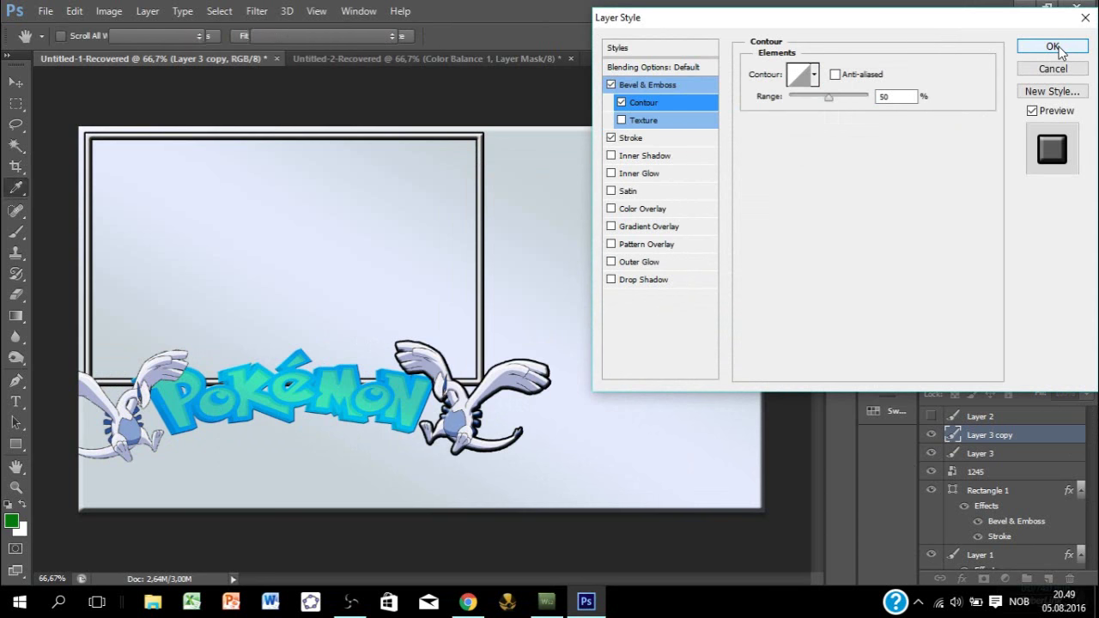
# Step: Apply a Bevel & Emboss with Contour and a Stroke to the left-hand Lugia layer
pyautogui.click(1056, 499)
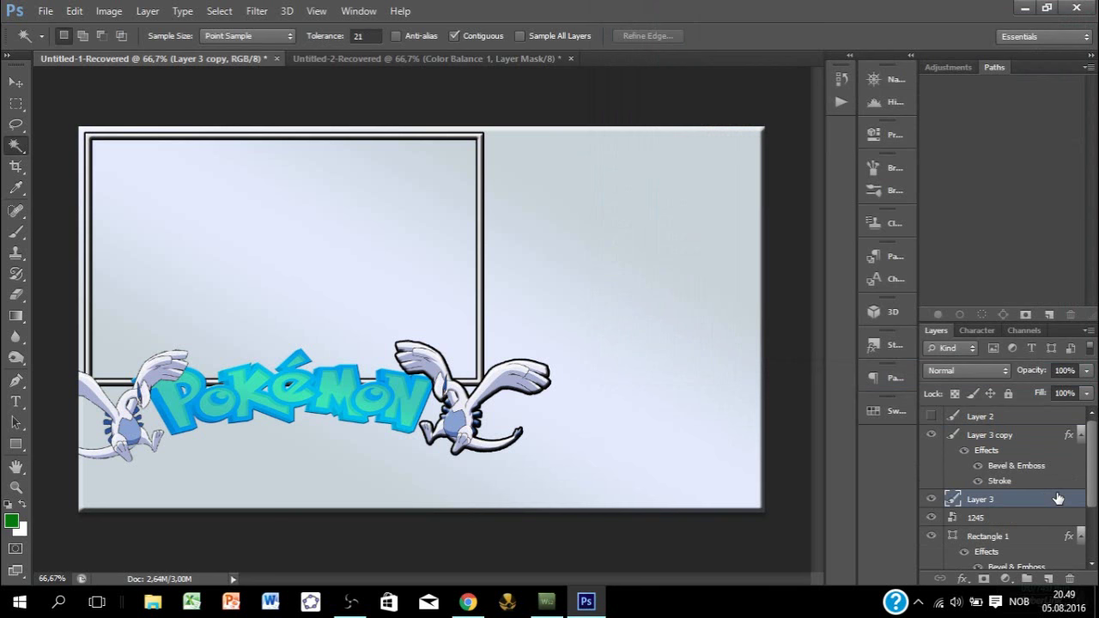
pyautogui.doubleClick(1058, 499)
pyautogui.click(644, 104)
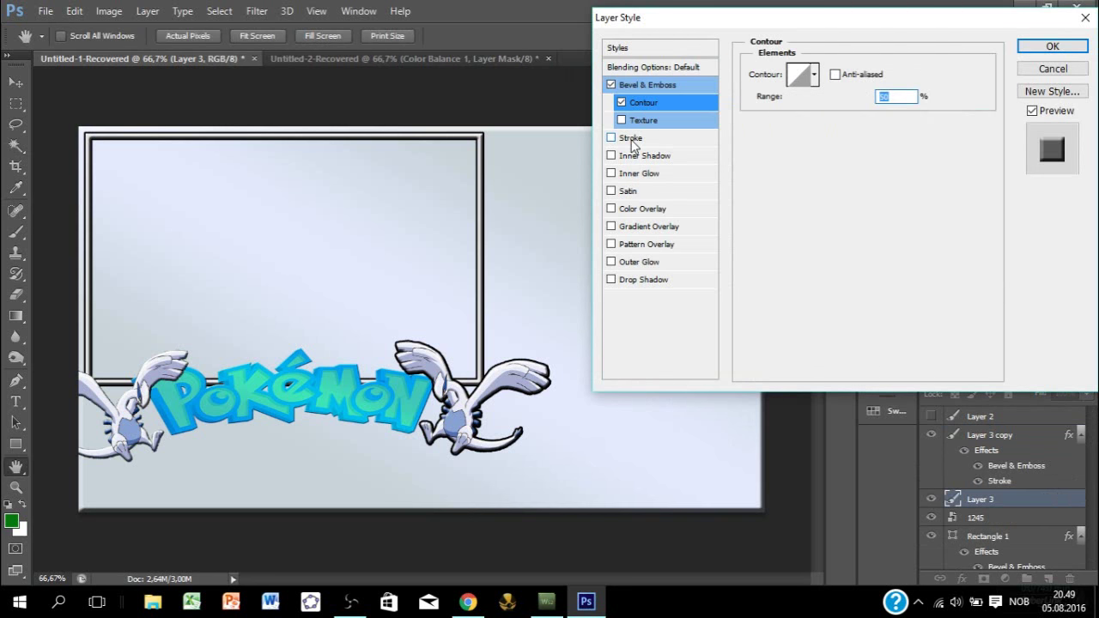
pyautogui.click(629, 140)
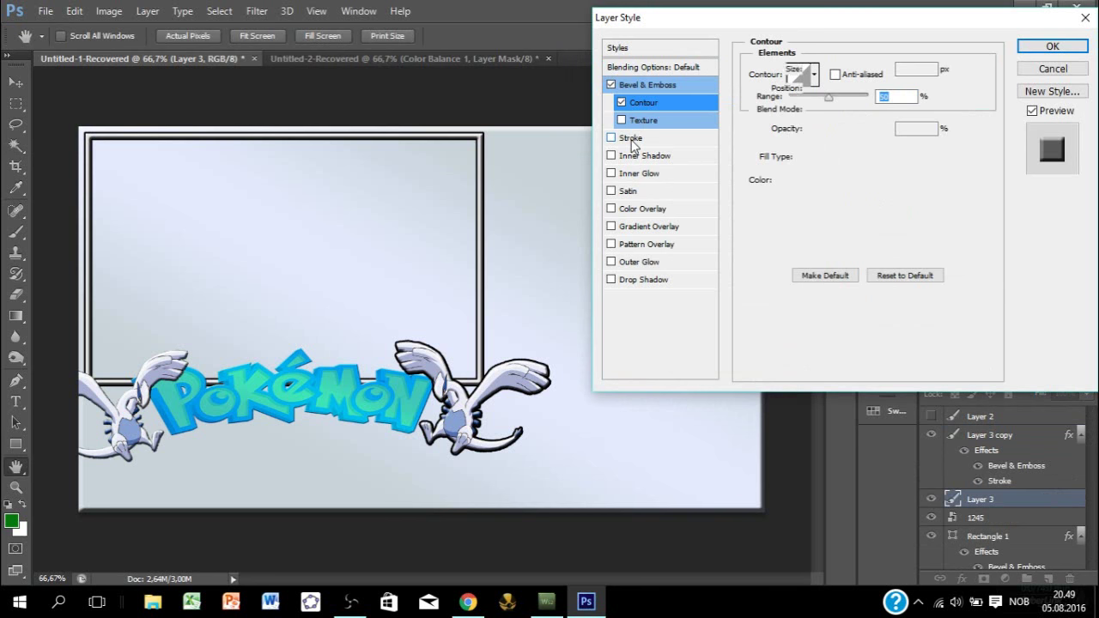
pyautogui.click(1052, 47)
pyautogui.press('w')
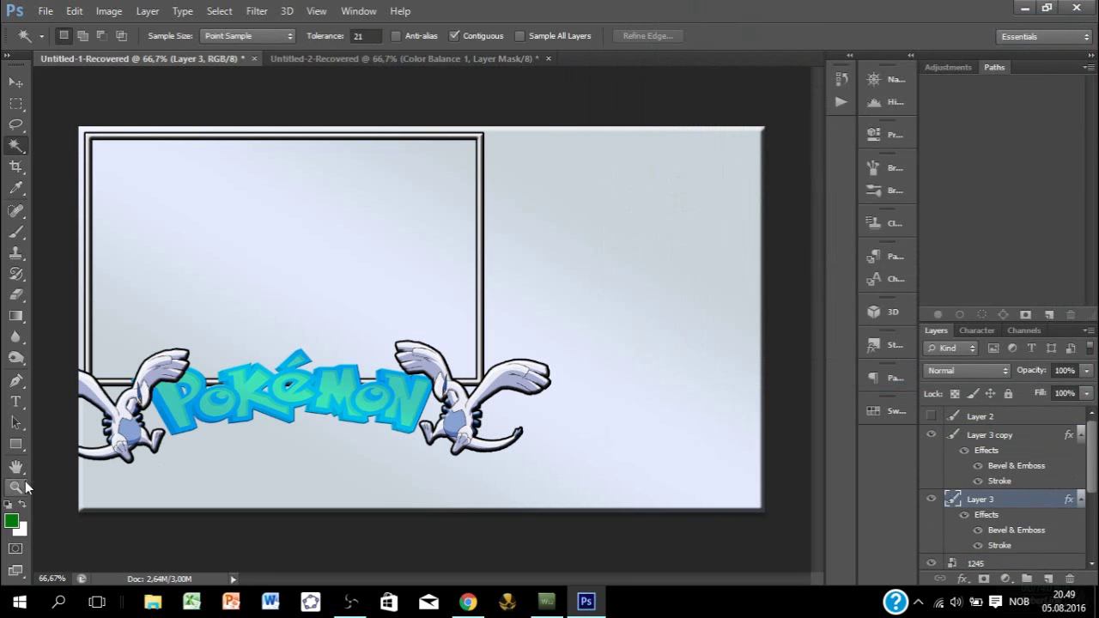
# Step: Add the title text "Silver" in white 164 pt Rio Grande over the lower part of the Pokémon logo, between the two Lugias
pyautogui.click(15, 400)
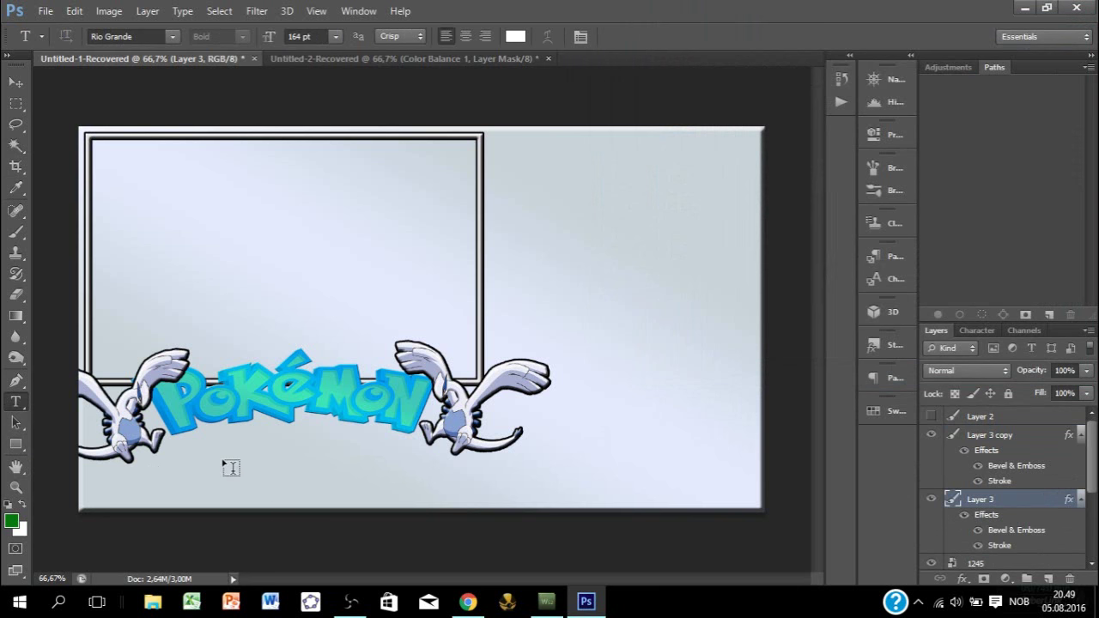
pyautogui.click(223, 462)
pyautogui.write('SILVER')
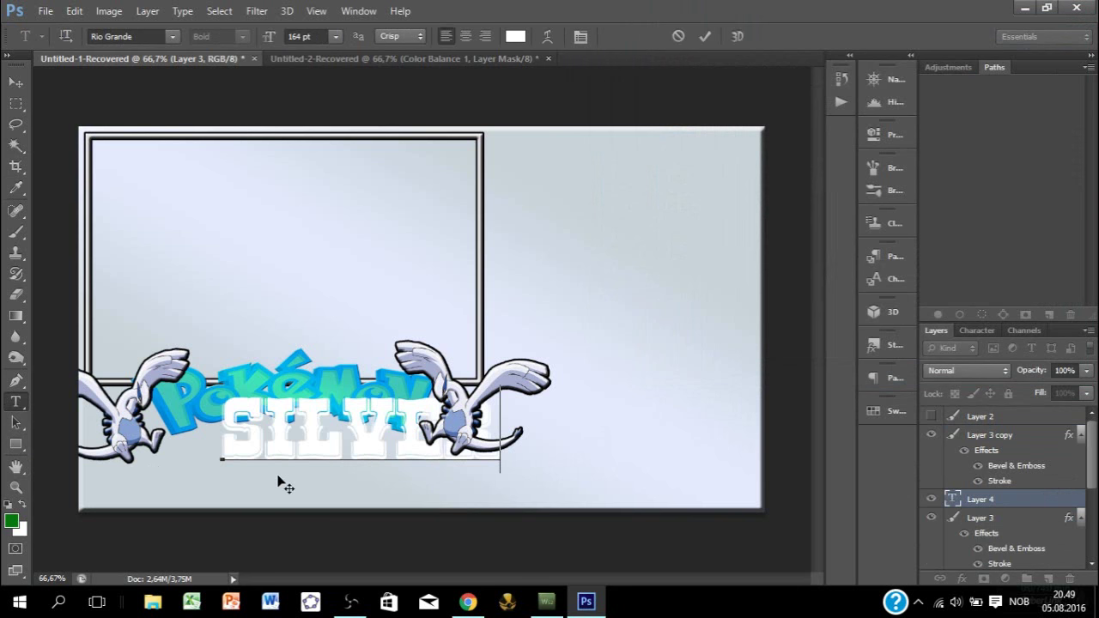
pyautogui.moveTo(285, 486); pyautogui.dragTo(232, 482)
pyautogui.hotkey('ctrl', 'a')
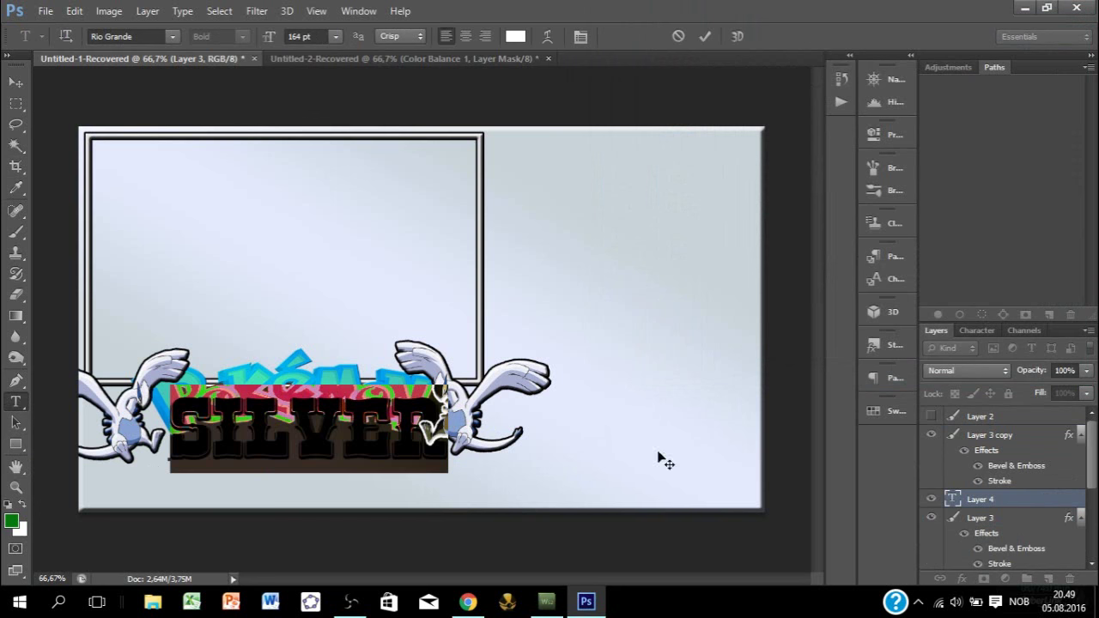
pyautogui.click(704, 36)
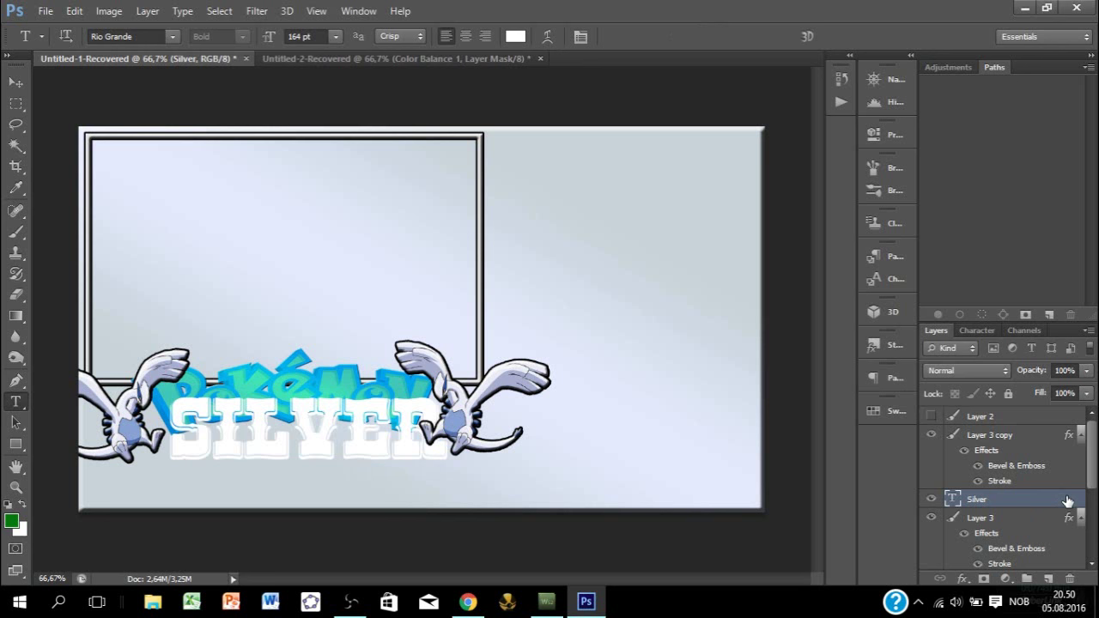
# Step: Apply a Gradient Overlay to the Silver text layer using the bright blue gradient preset
pyautogui.doubleClick(1067, 500)
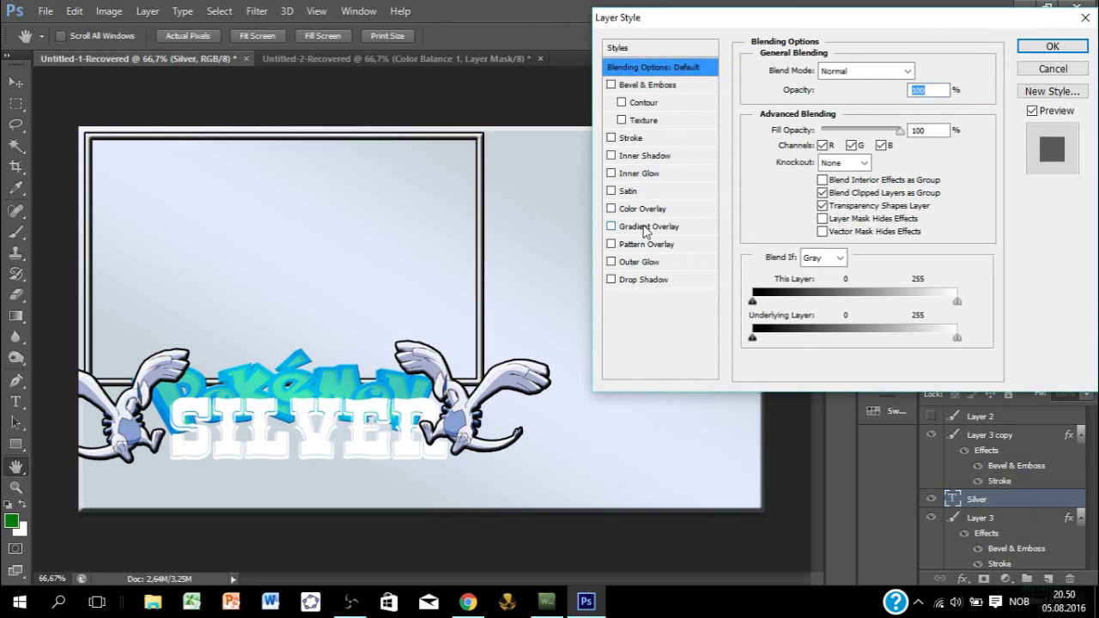
pyautogui.click(645, 227)
pyautogui.click(854, 107)
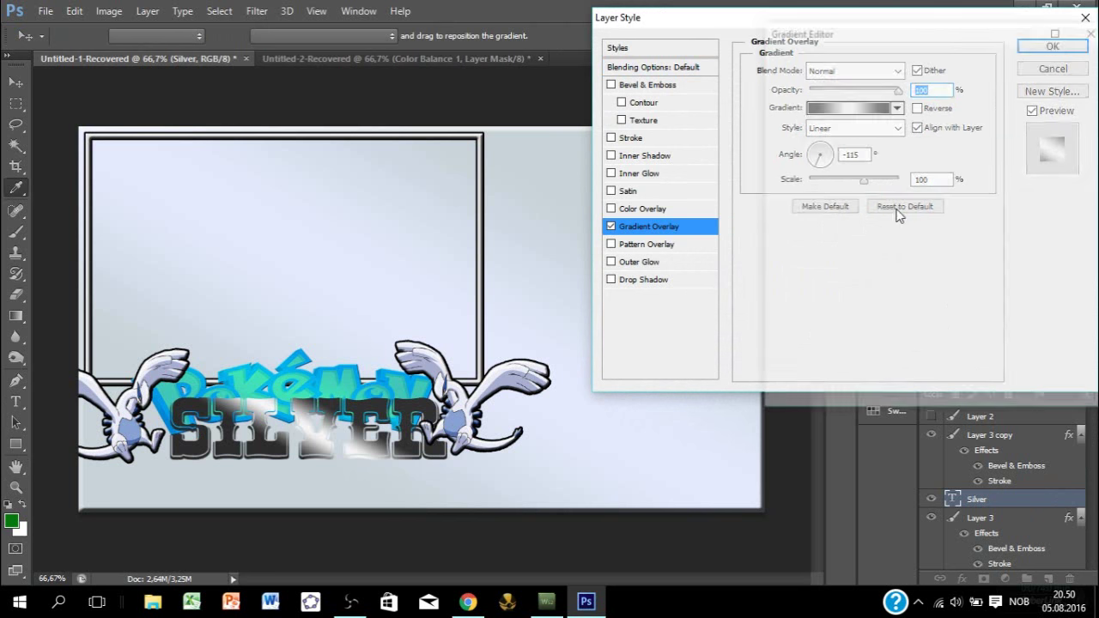
pyautogui.scroll(-2, 978, 150)
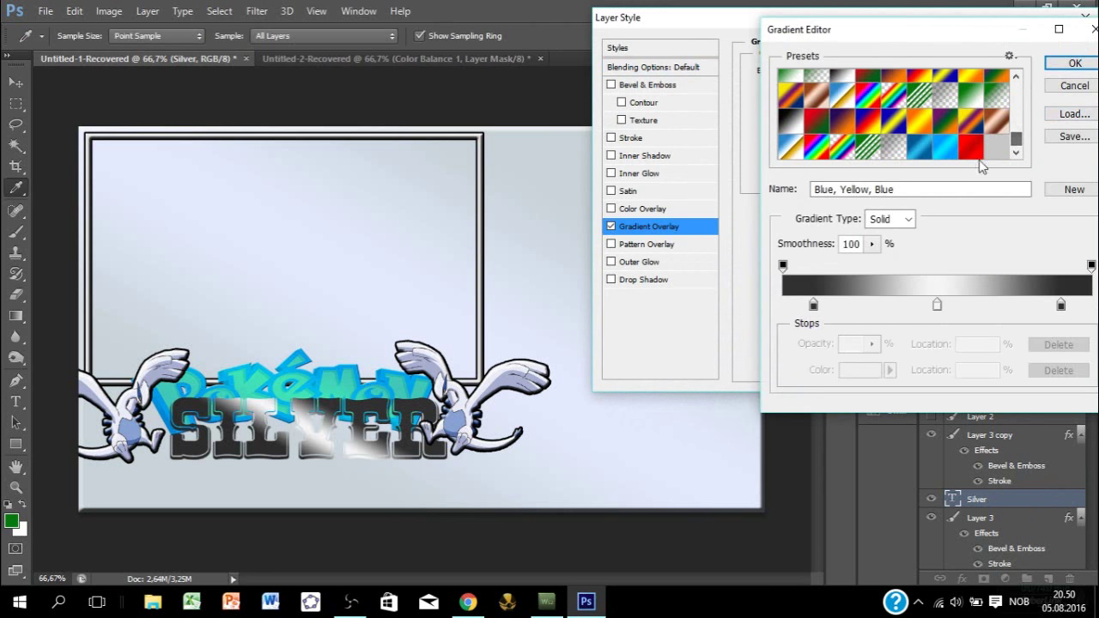
pyautogui.click(944, 148)
pyautogui.click(1073, 63)
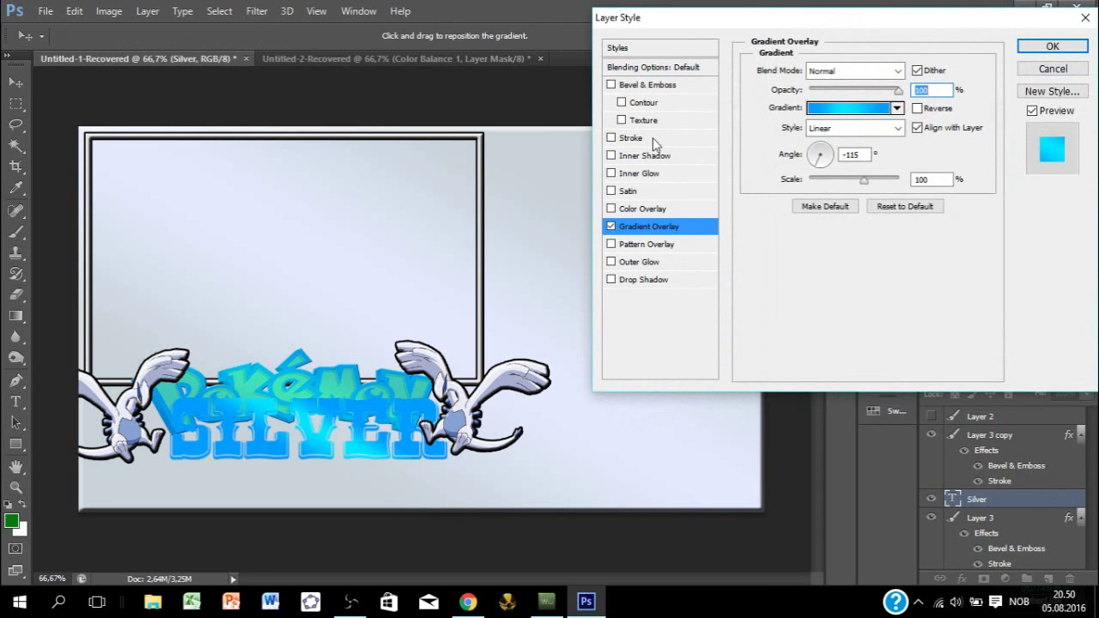
# Step: Add a Bevel & Emboss with Contour and a 3 px black outside Stroke to the Silver text layer
pyautogui.click(639, 103)
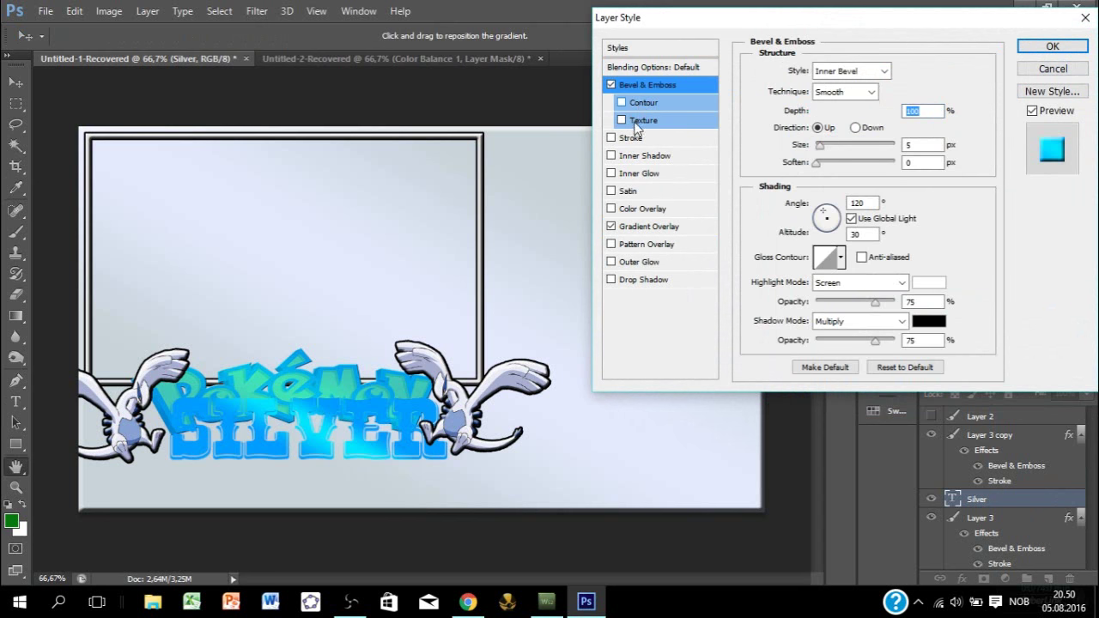
pyautogui.click(626, 138)
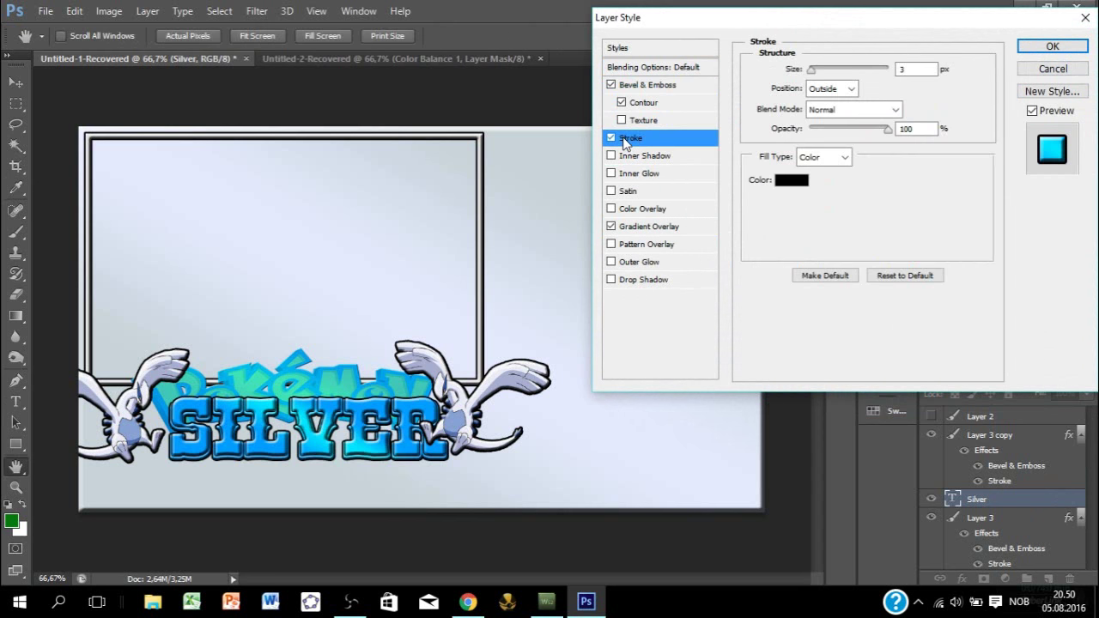
pyautogui.click(1054, 48)
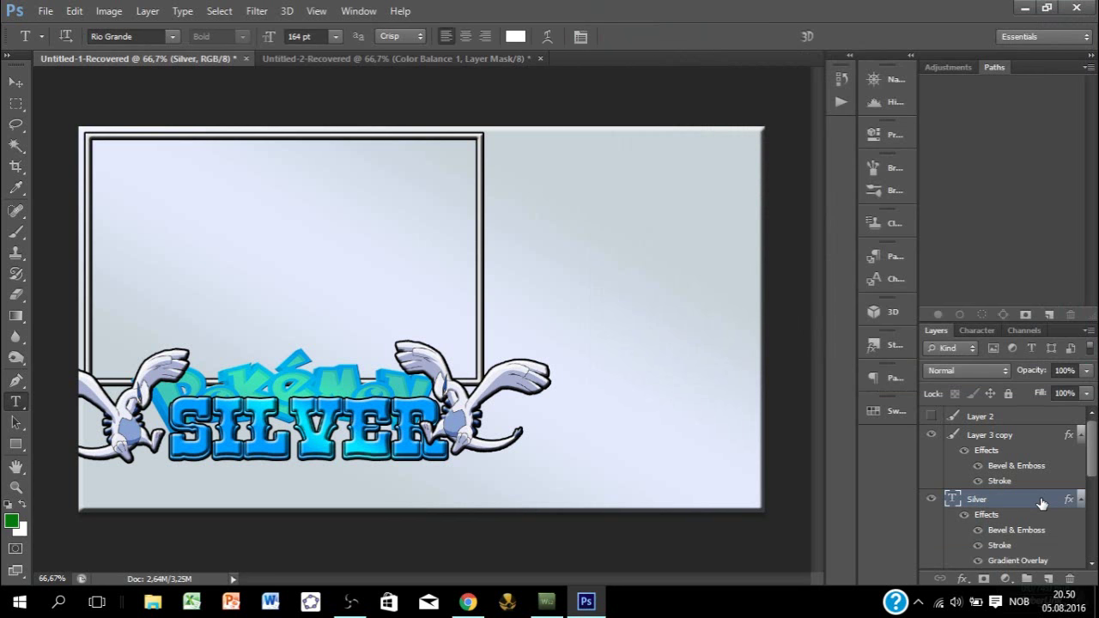
# Step: Set the Silver text layer's black stroke size to 8 px
pyautogui.doubleClick(1040, 503)
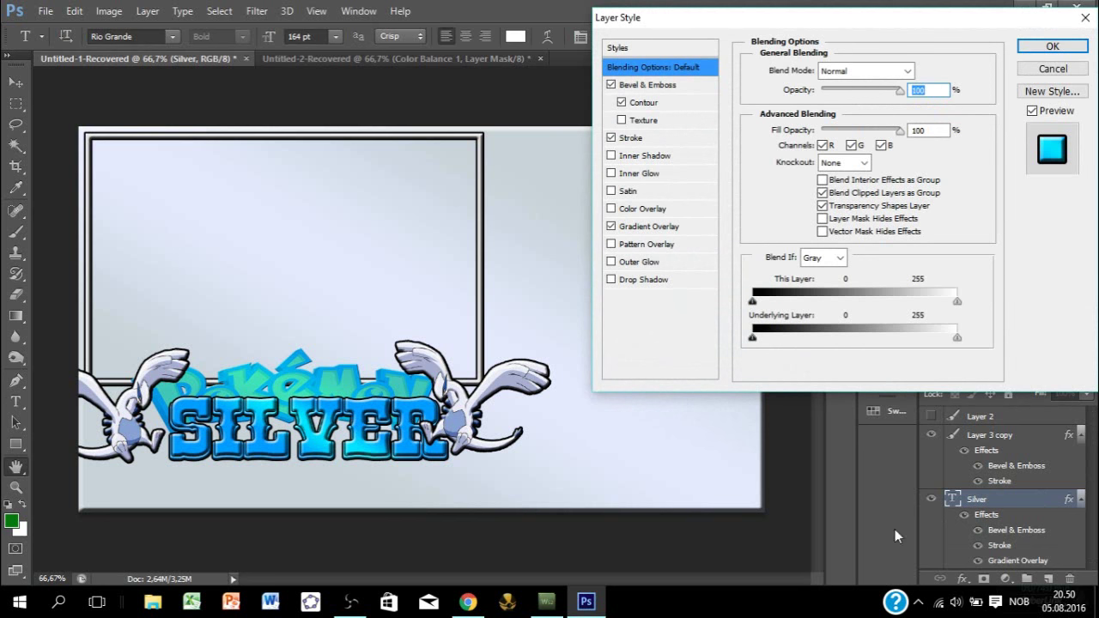
pyautogui.click(551, 606)
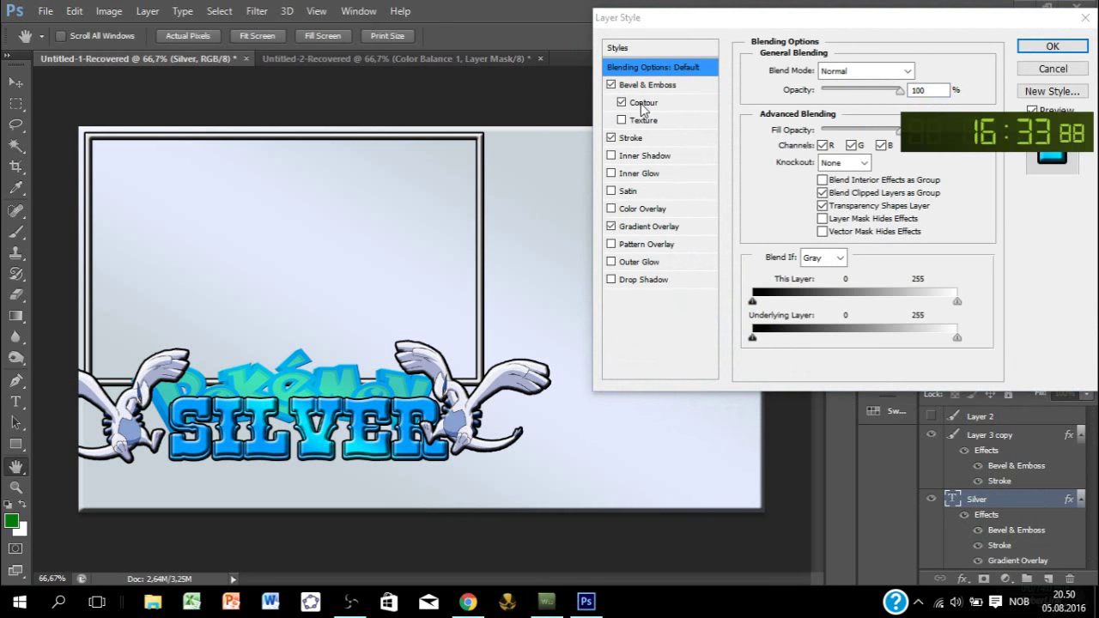
pyautogui.click(753, 111)
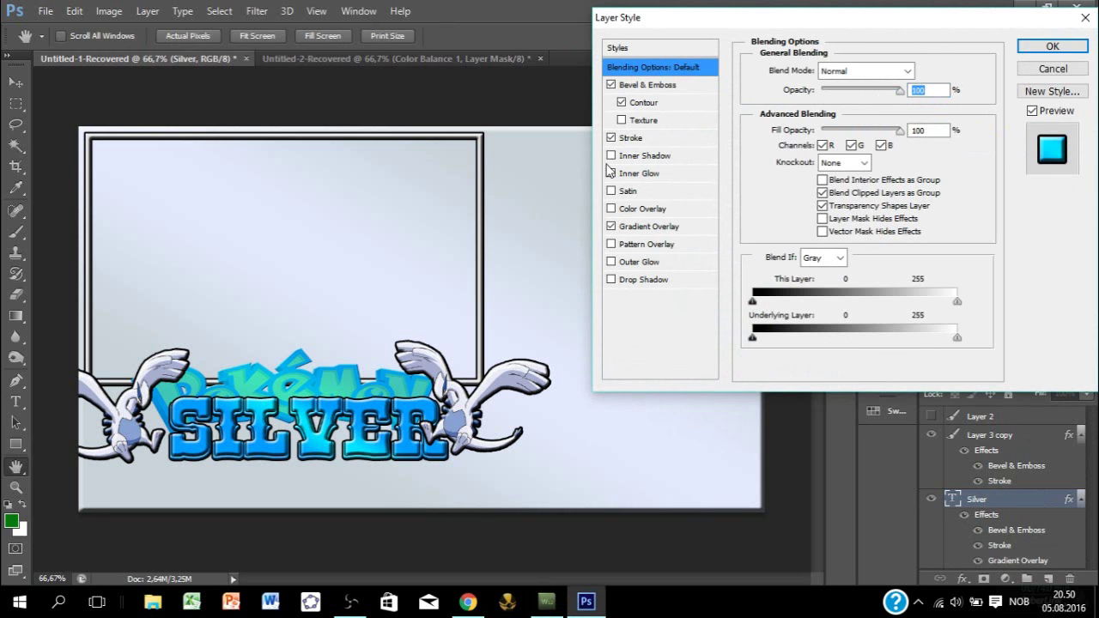
pyautogui.click(643, 140)
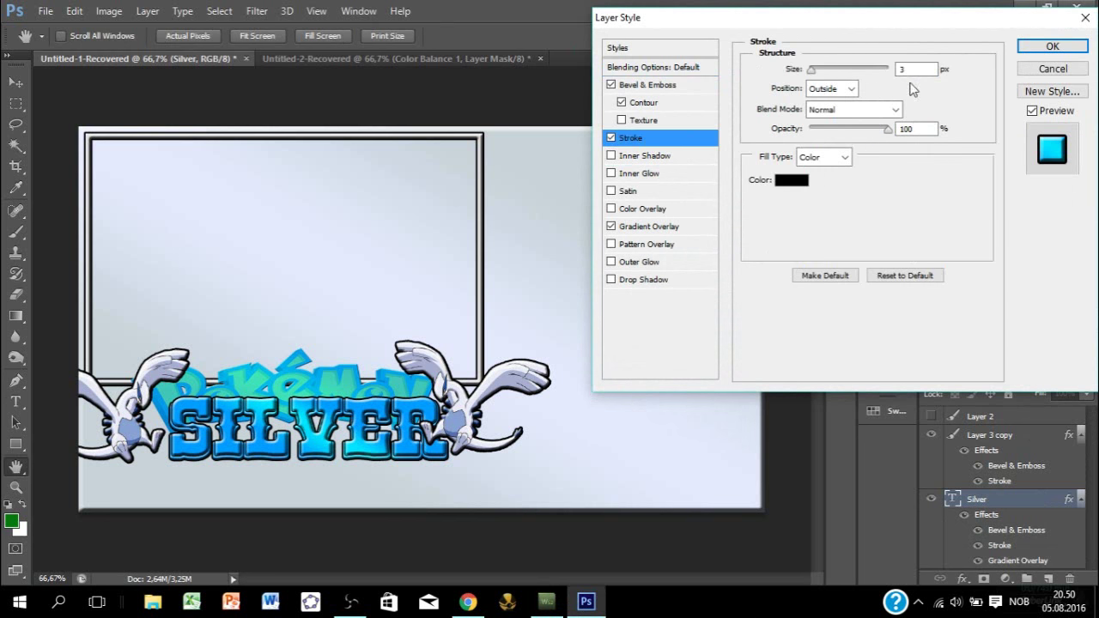
pyautogui.press('Up')
pyautogui.press('Up')
pyautogui.press('Up')
pyautogui.press('Up')
pyautogui.press('Up')
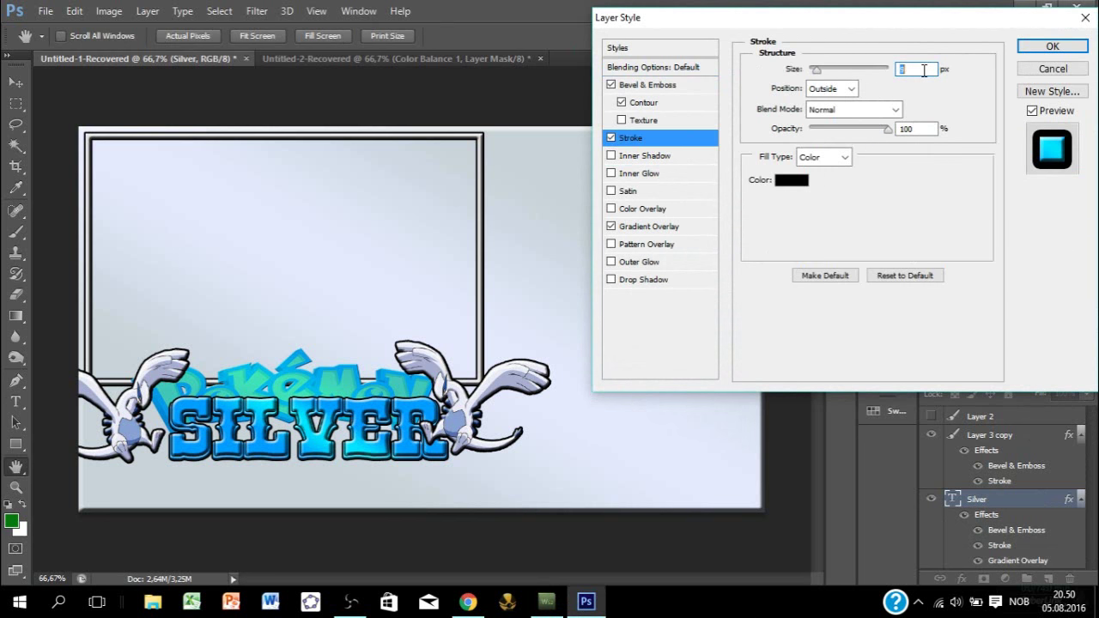
pyautogui.press('Down')
pyautogui.press('Up')
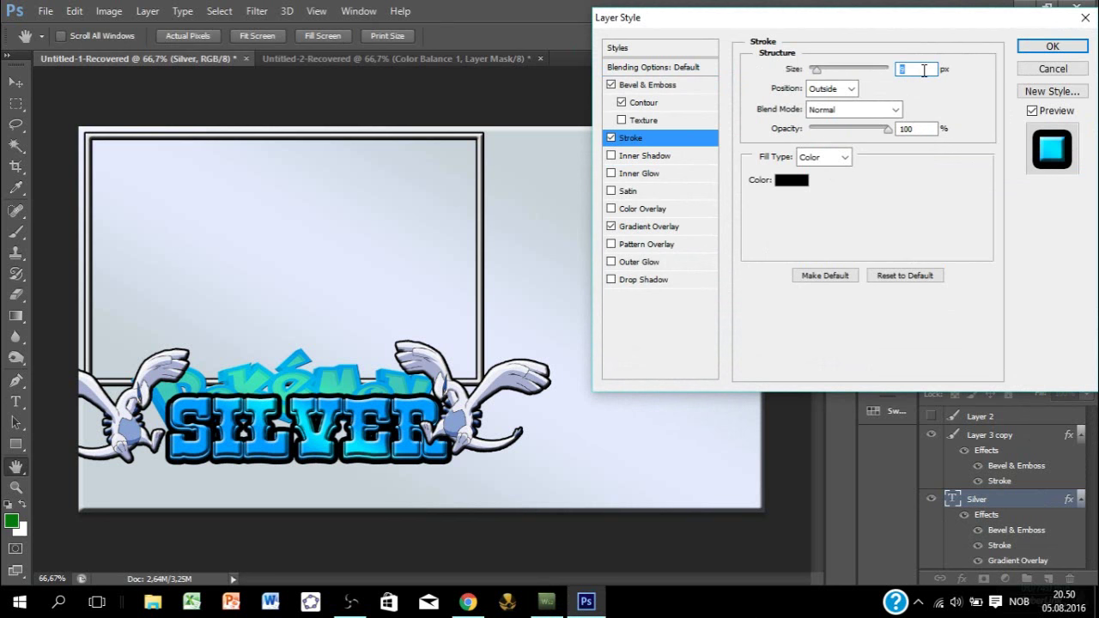
pyautogui.click(1032, 44)
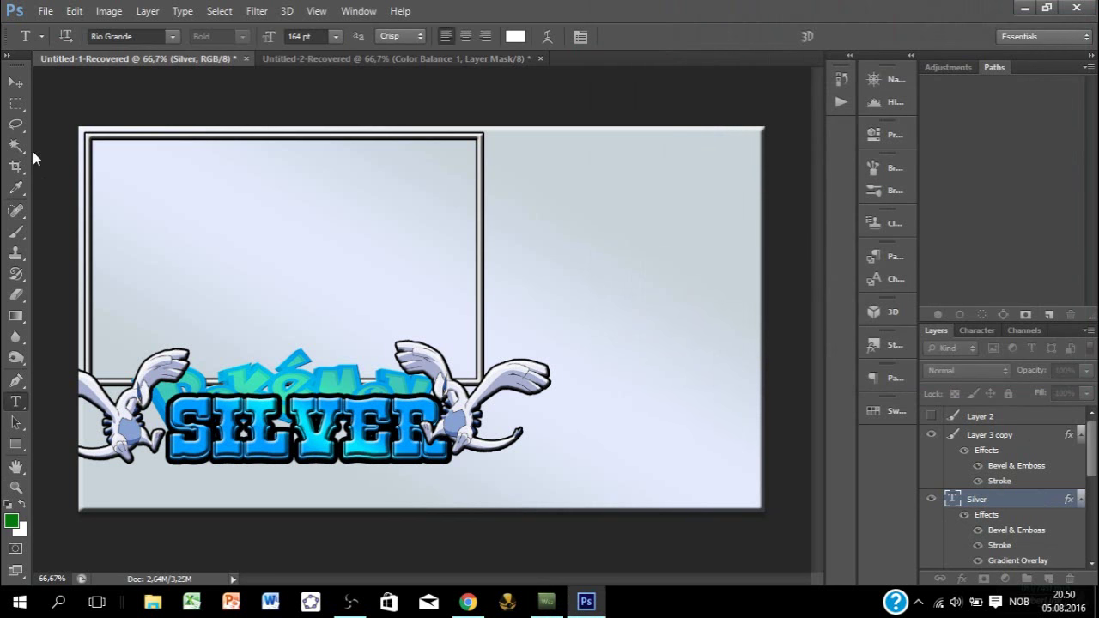
# Step: Reduce the Silver text to 127 pt and centre it directly beneath the Pokémon logo
pyautogui.click(14, 83)
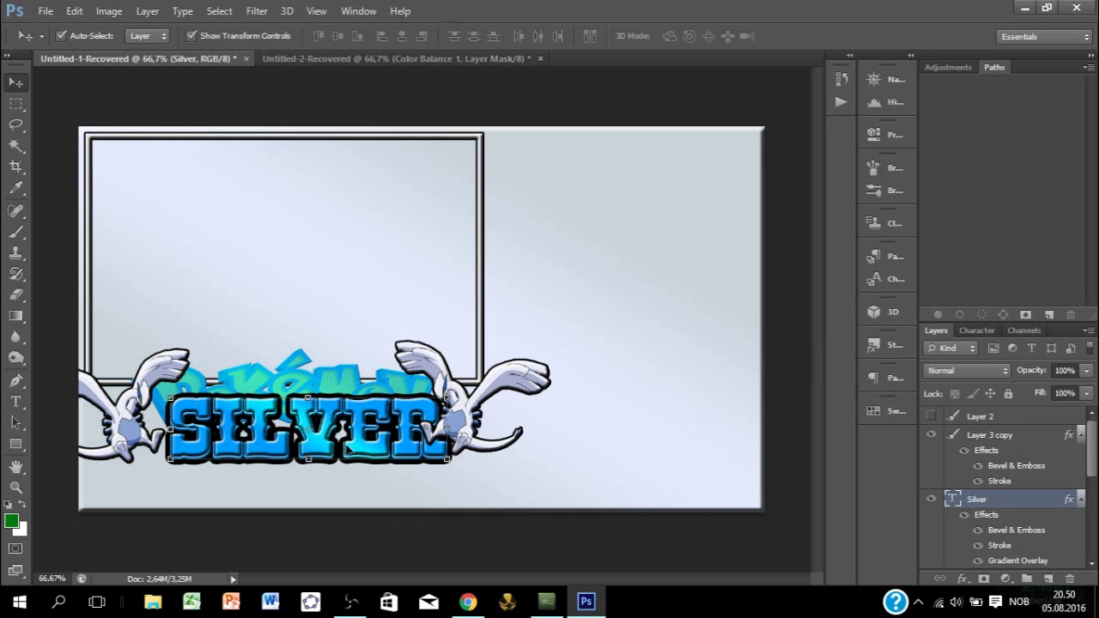
pyautogui.moveTo(346, 448); pyautogui.dragTo(336, 465)
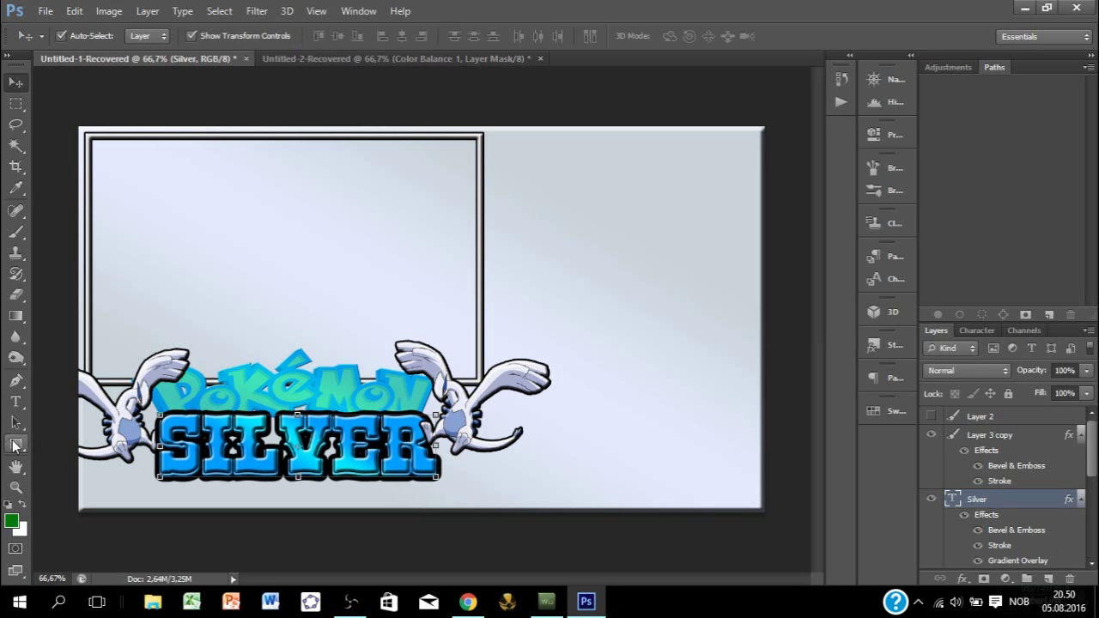
pyautogui.click(16, 401)
pyautogui.moveTo(167, 447); pyautogui.dragTo(453, 477)
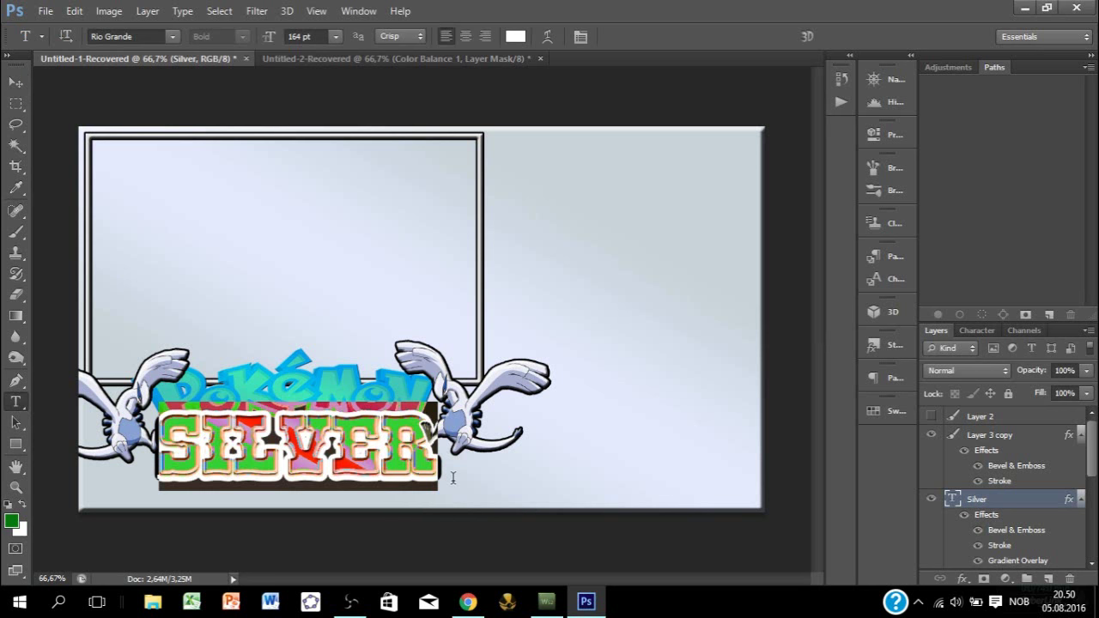
pyautogui.moveTo(273, 39); pyautogui.dragTo(240, 43)
pyautogui.moveTo(257, 517); pyautogui.dragTo(286, 507)
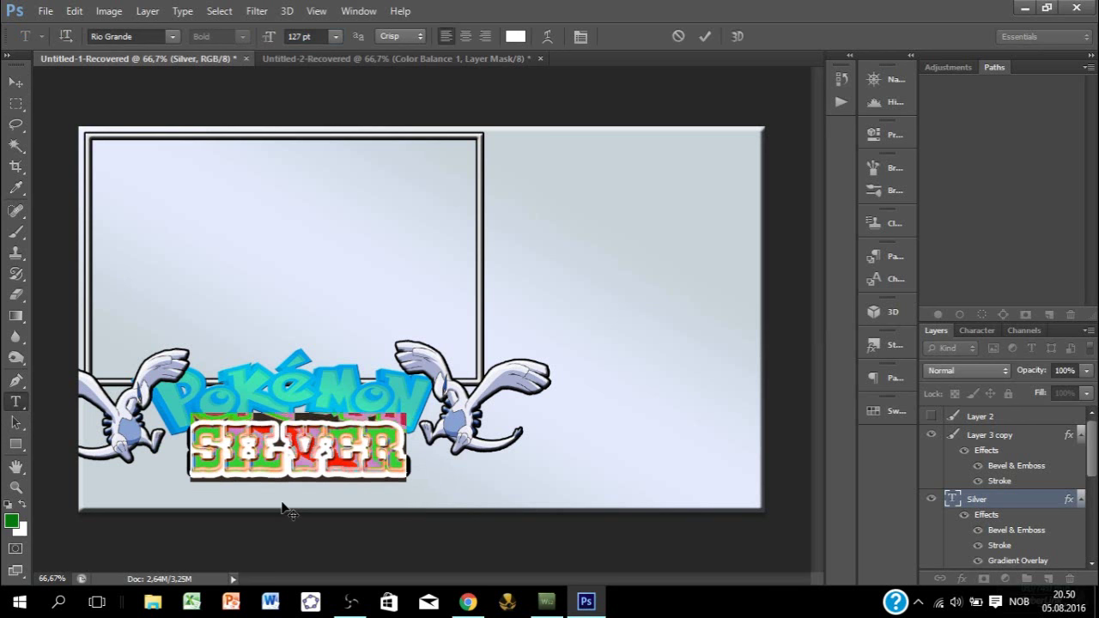
pyautogui.click(705, 35)
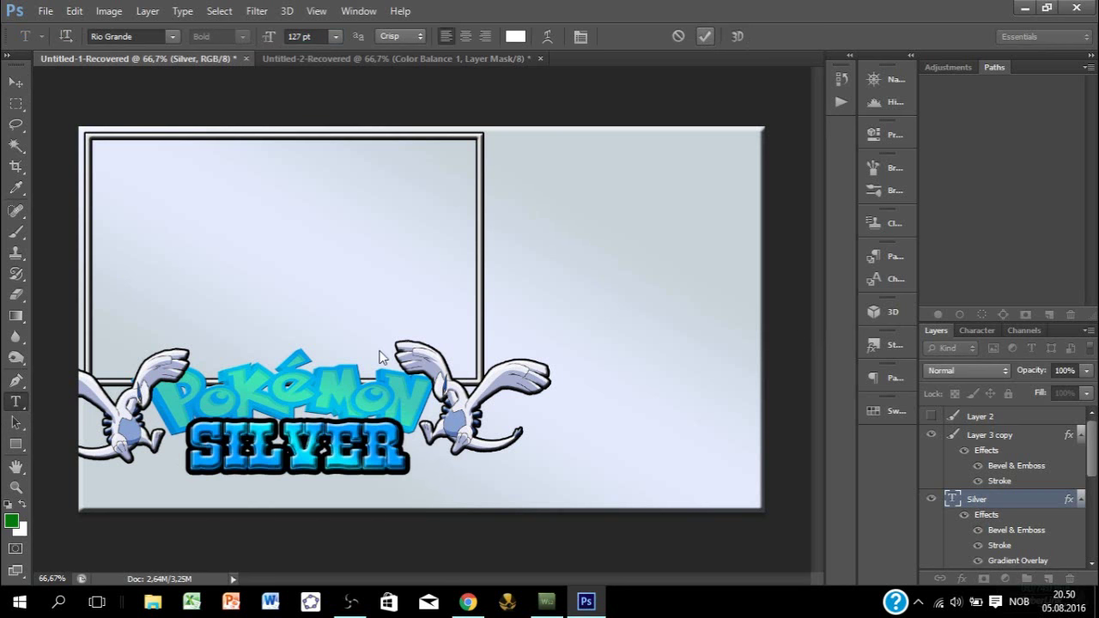
pyautogui.click(15, 487)
pyautogui.click(176, 476)
pyautogui.scroll(-1, 772, 429)
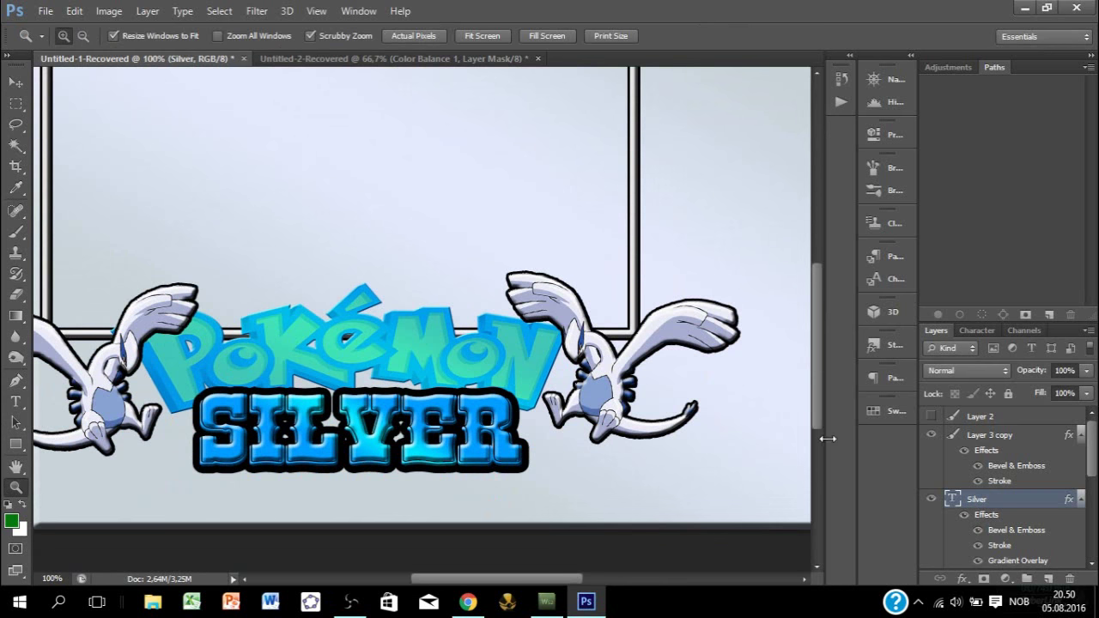
pyautogui.scroll(-1, 815, 413)
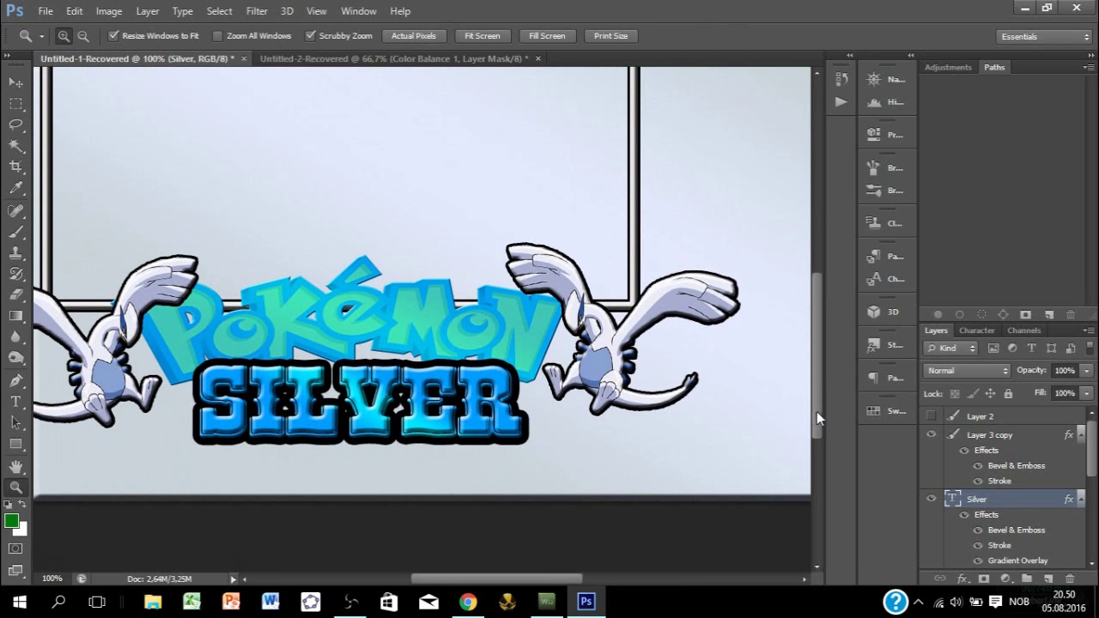
# Step: Switch to Chrome and search Google Images for "whirl island"
pyautogui.click(467, 600)
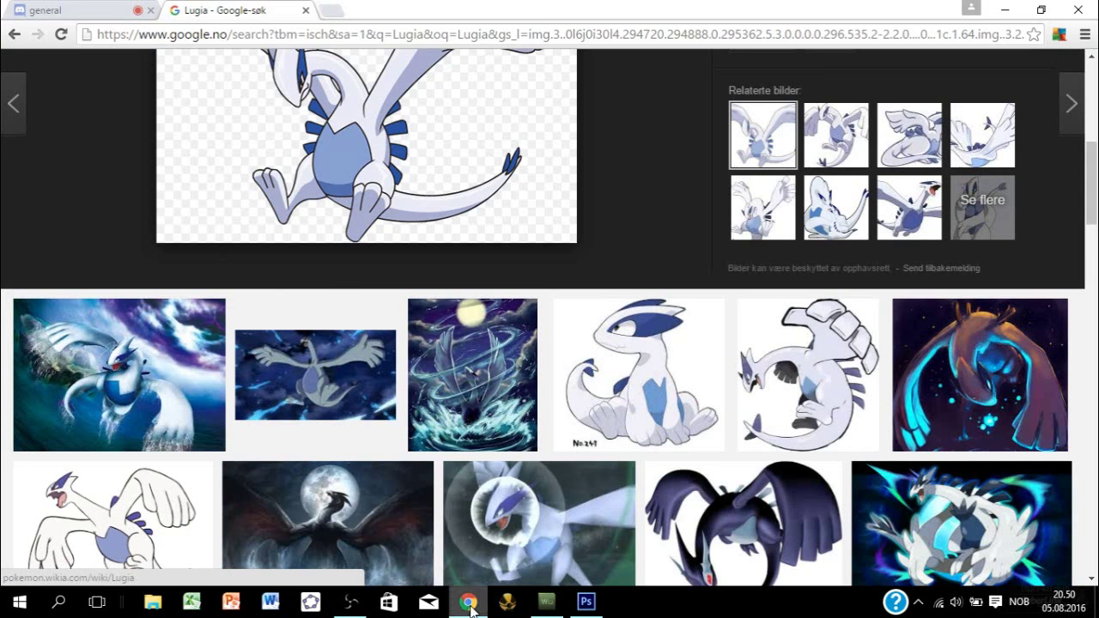
pyautogui.scroll(6, 403, 215)
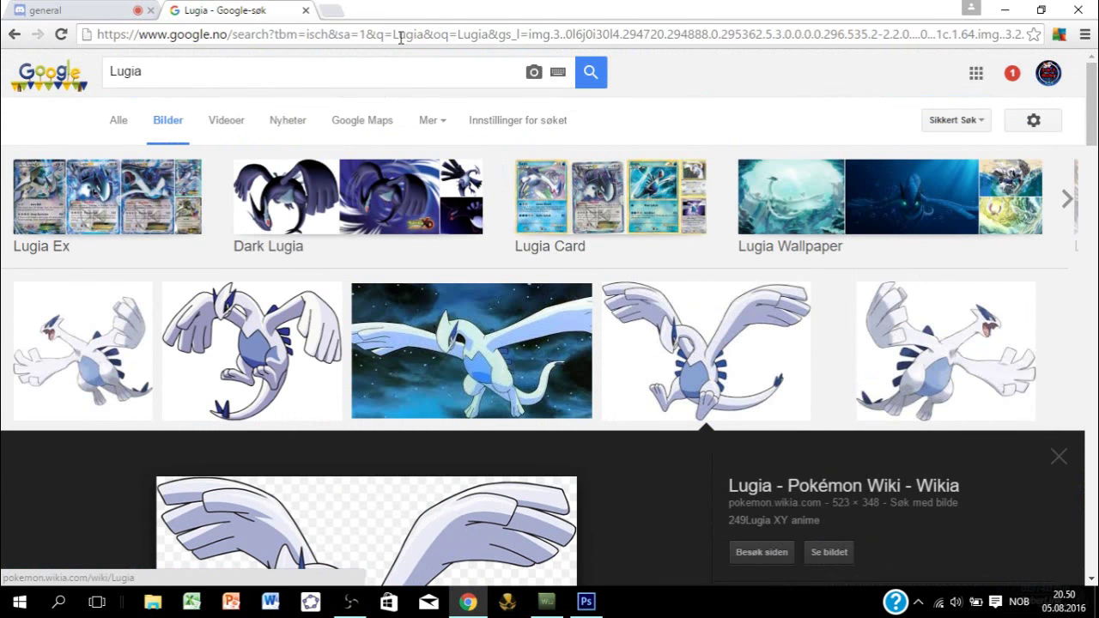
pyautogui.doubleClick(327, 68)
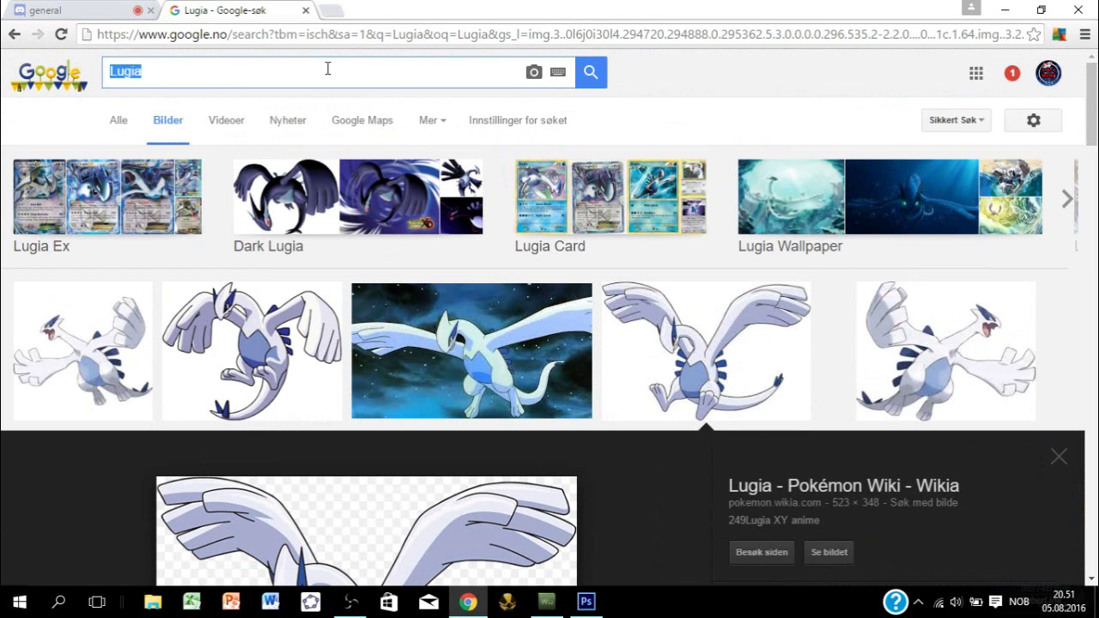
pyautogui.write('whirl ')
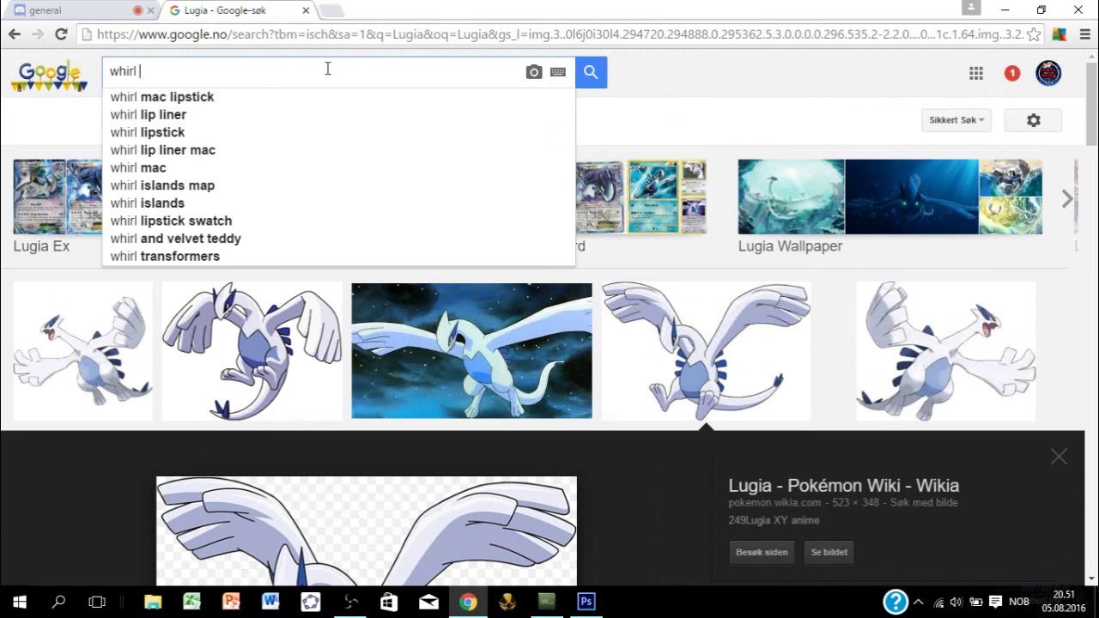
pyautogui.write('po')
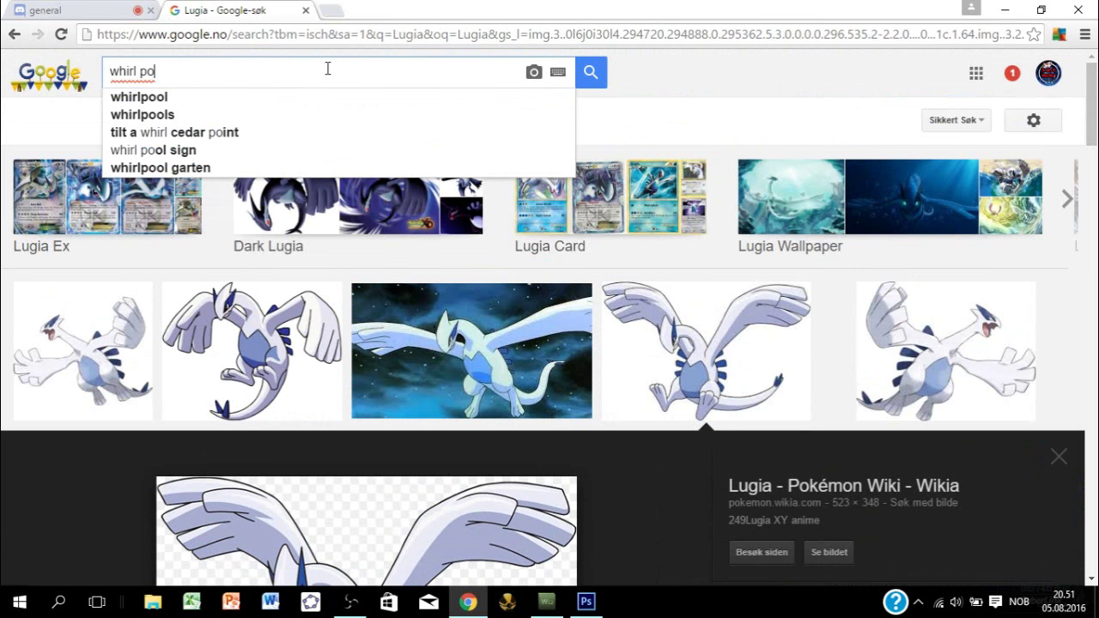
pyautogui.press('BackSpace')
pyautogui.press('BackSpace')
pyautogui.write('island')
pyautogui.press('Return')
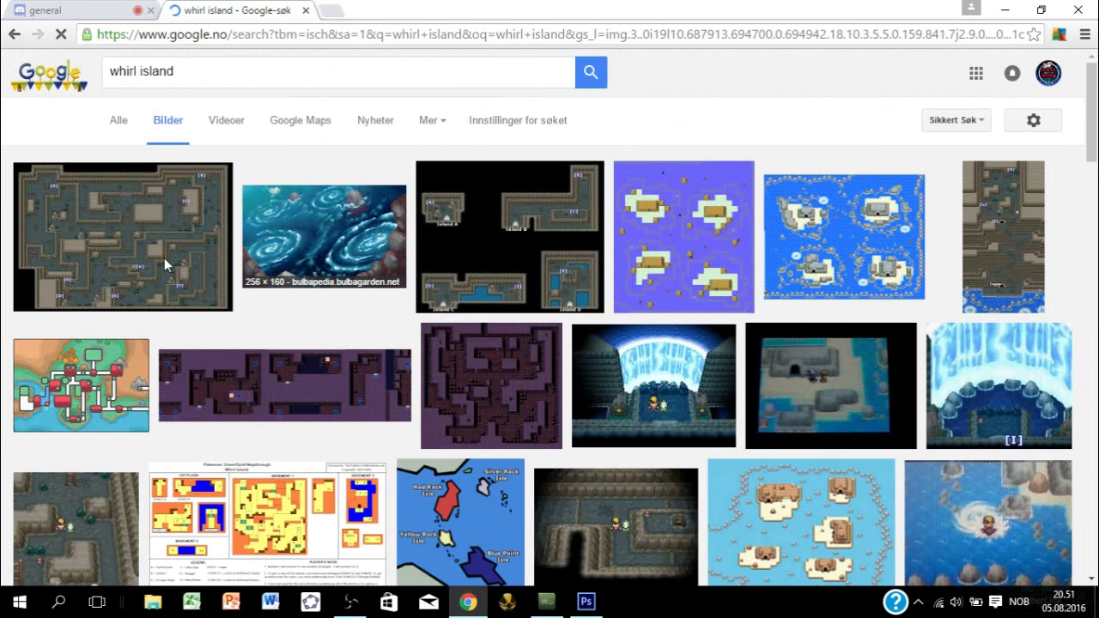
# Step: Copy the Bulbapedia Whirl Islands whirlpool picture and paste it into the Photoshop layout as a new layer
pyautogui.click(843, 230)
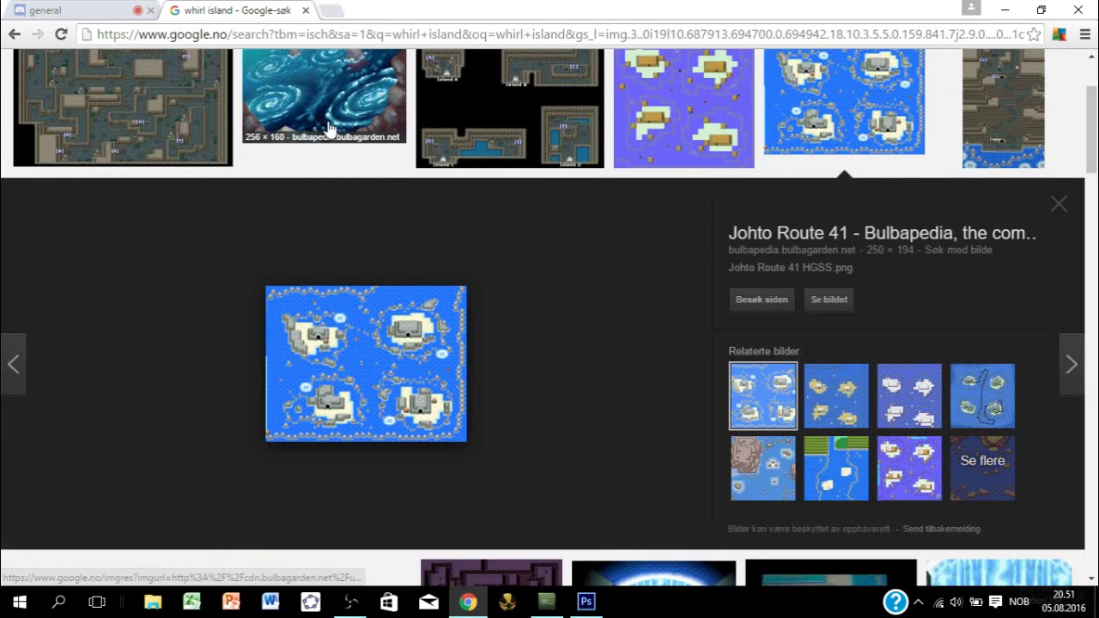
pyautogui.click(344, 112)
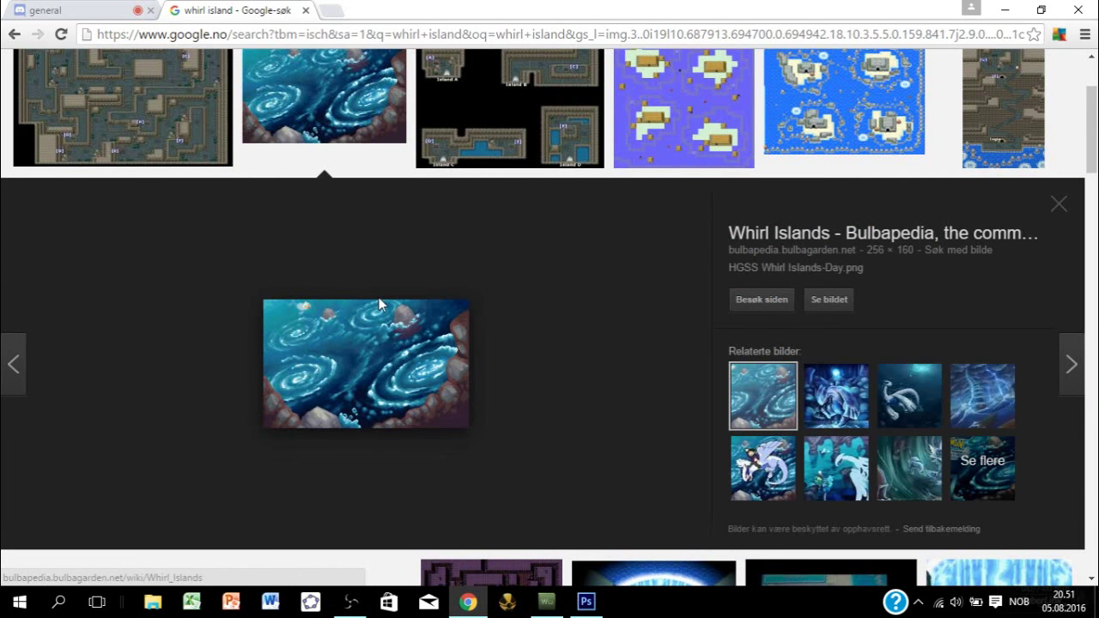
pyautogui.rightClick(357, 399)
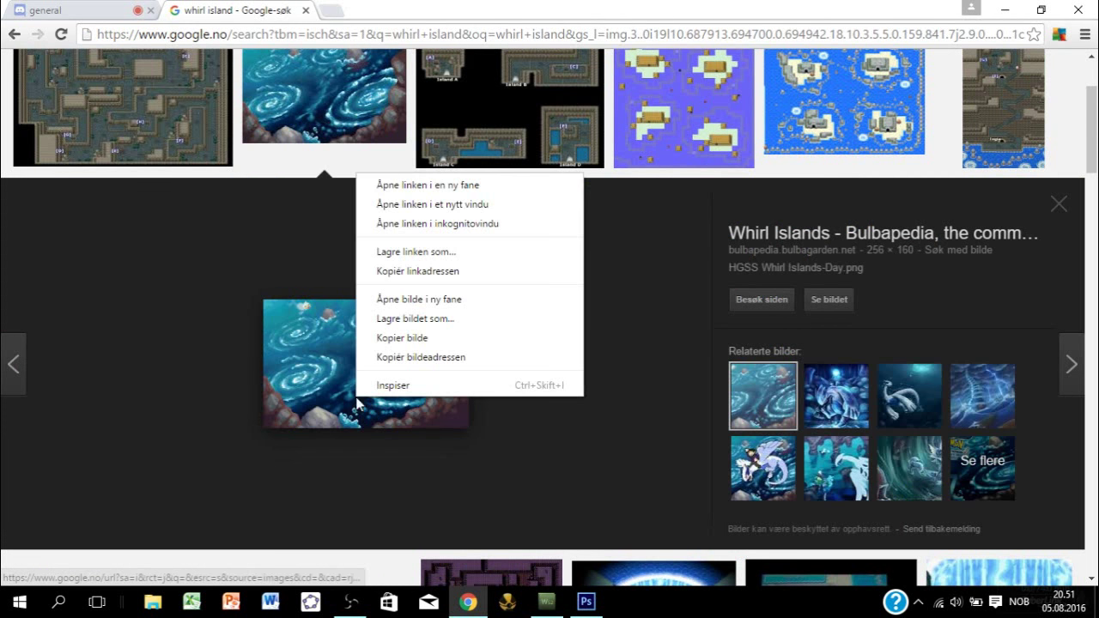
pyautogui.click(403, 337)
pyautogui.click(585, 603)
pyautogui.hotkey('ctrl', 'v')
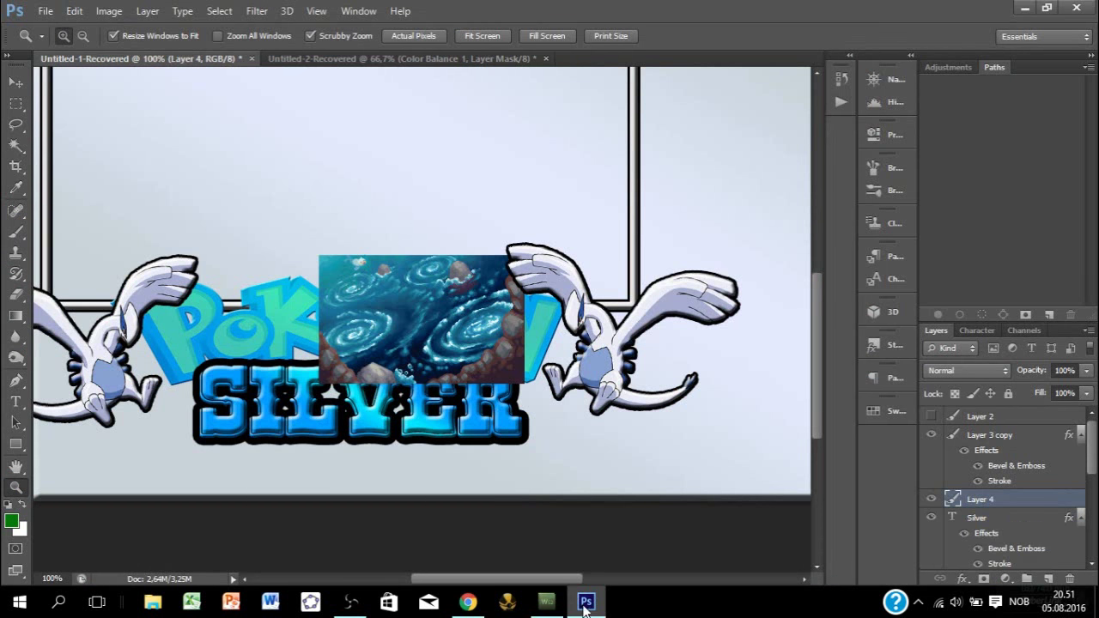
# Step: Enlarge the pasted whirlpool image to about 545% width and 522% height so it covers the entire canvas
pyautogui.keyDown('alt'); pyautogui.click(747, 332); pyautogui.keyUp('alt')
pyautogui.keyDown('alt'); pyautogui.click(746, 332); pyautogui.keyUp('alt')
pyautogui.click(747, 331)
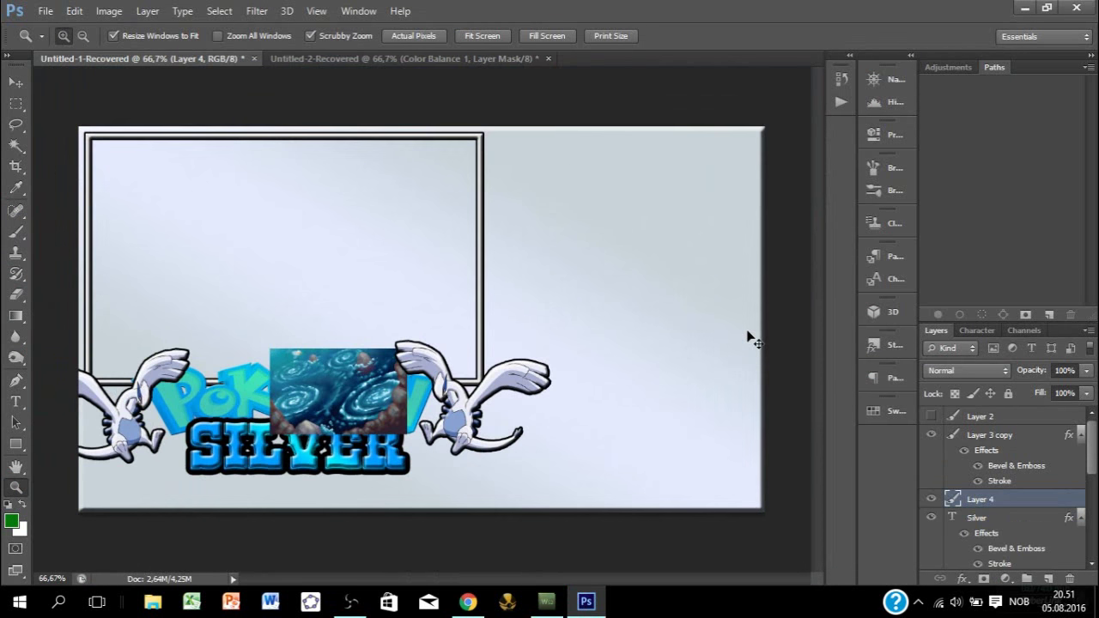
pyautogui.hotkey('ctrl', 't')
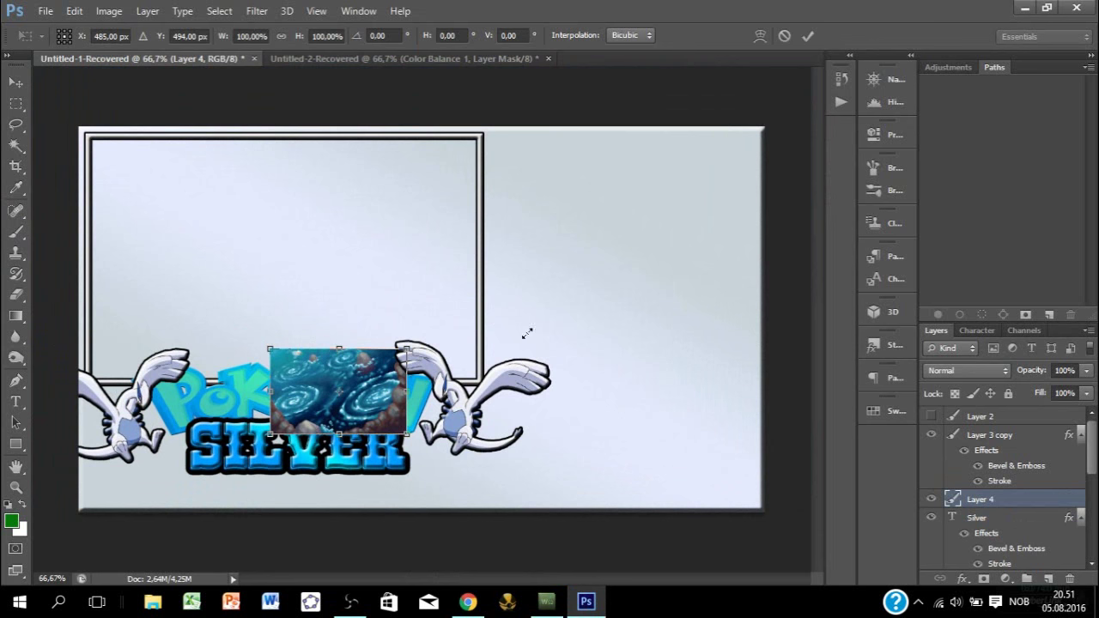
pyautogui.moveTo(702, 276); pyautogui.dragTo(822, 148)
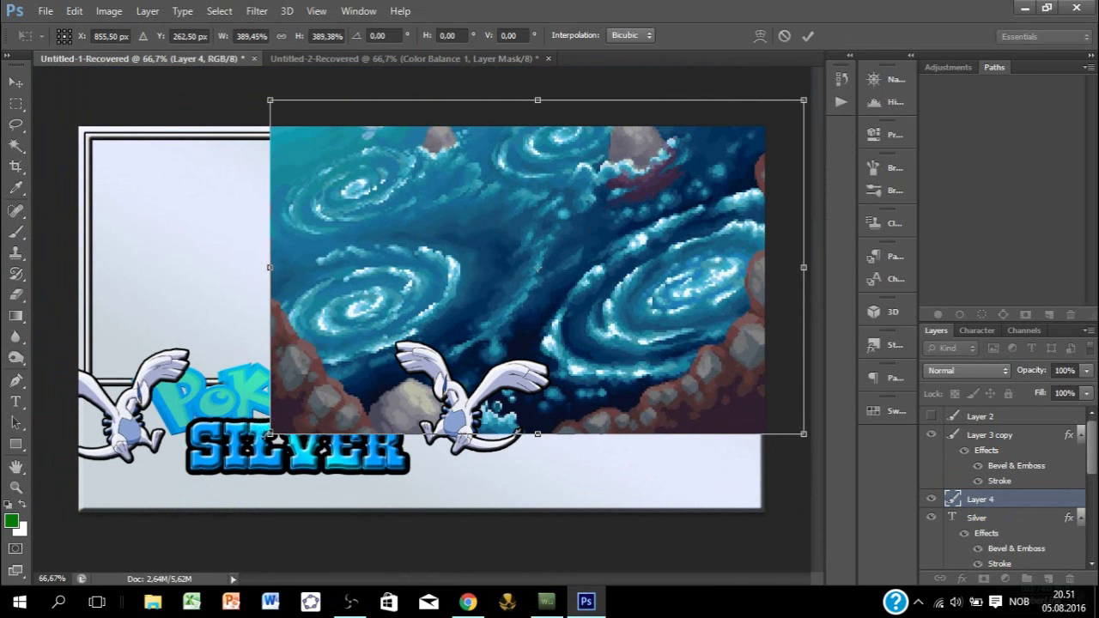
pyautogui.moveTo(221, 463); pyautogui.dragTo(57, 546)
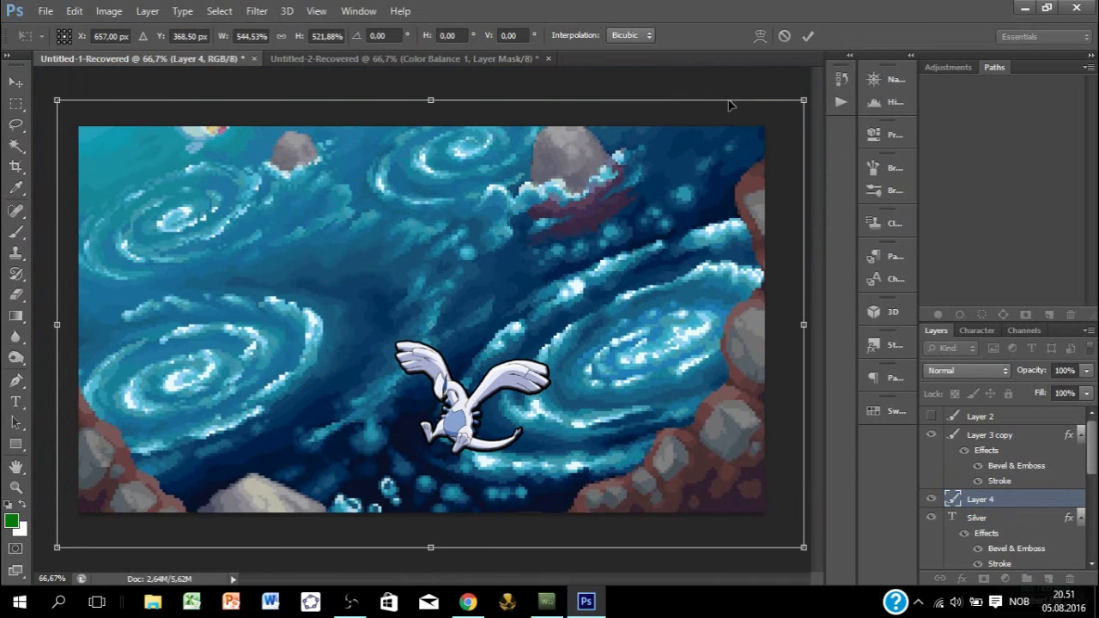
pyautogui.click(807, 36)
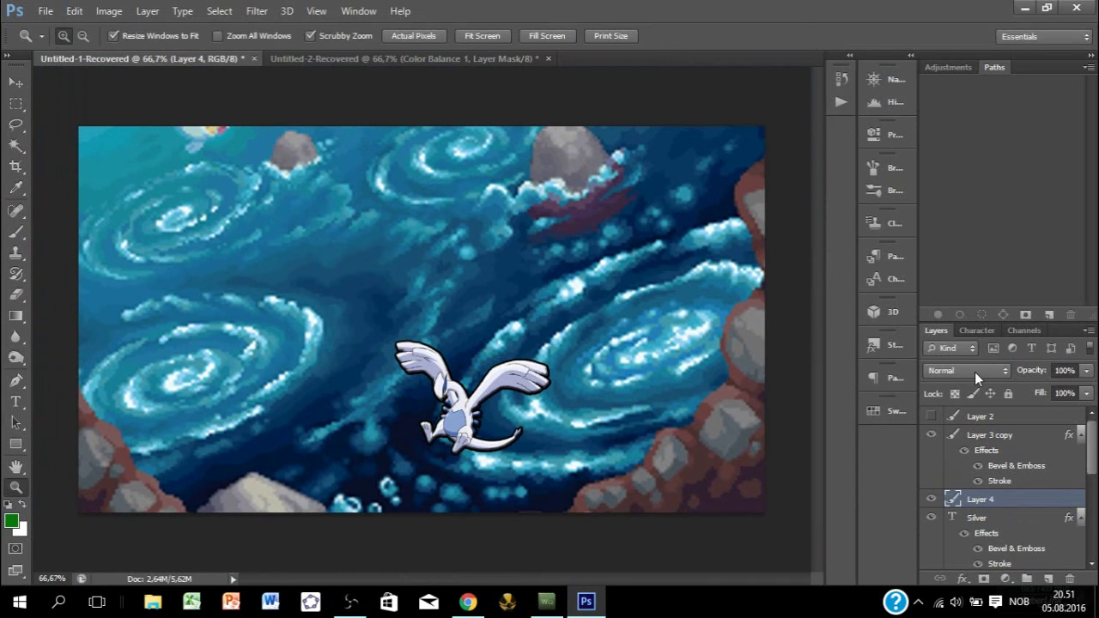
# Step: Try different blend modes on the whirlpool layer, including Hue, Exclusion, Pin Light, Hard Light, Overlay, Color Dodge and Lighter Color
pyautogui.click(974, 371)
pyautogui.click(976, 378)
pyautogui.scroll(-3, 975, 371)
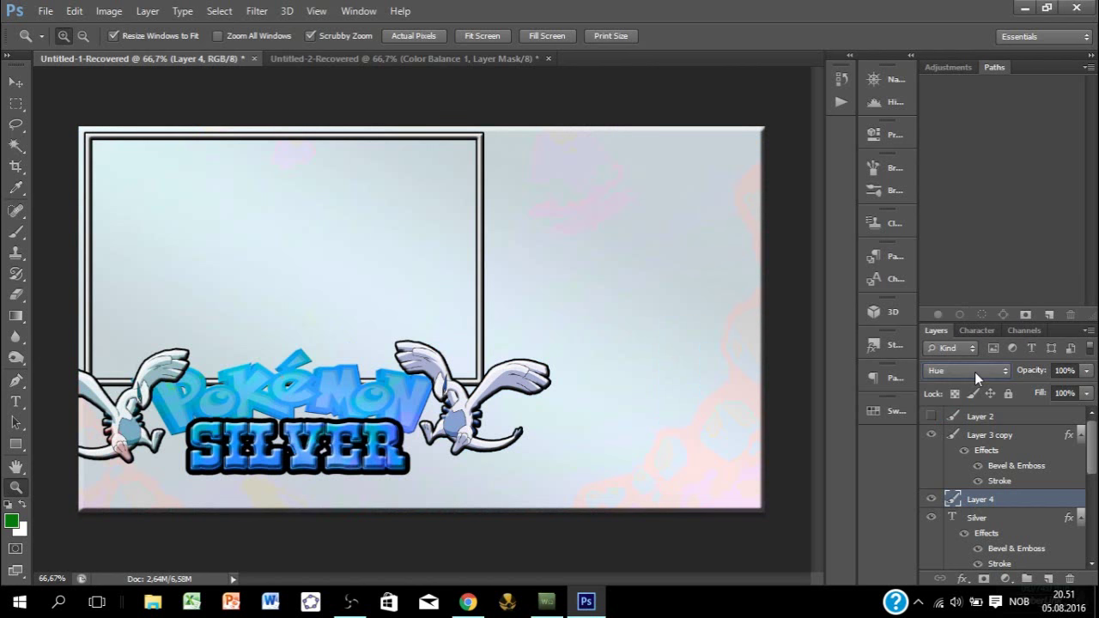
pyautogui.scroll(3, 974, 372)
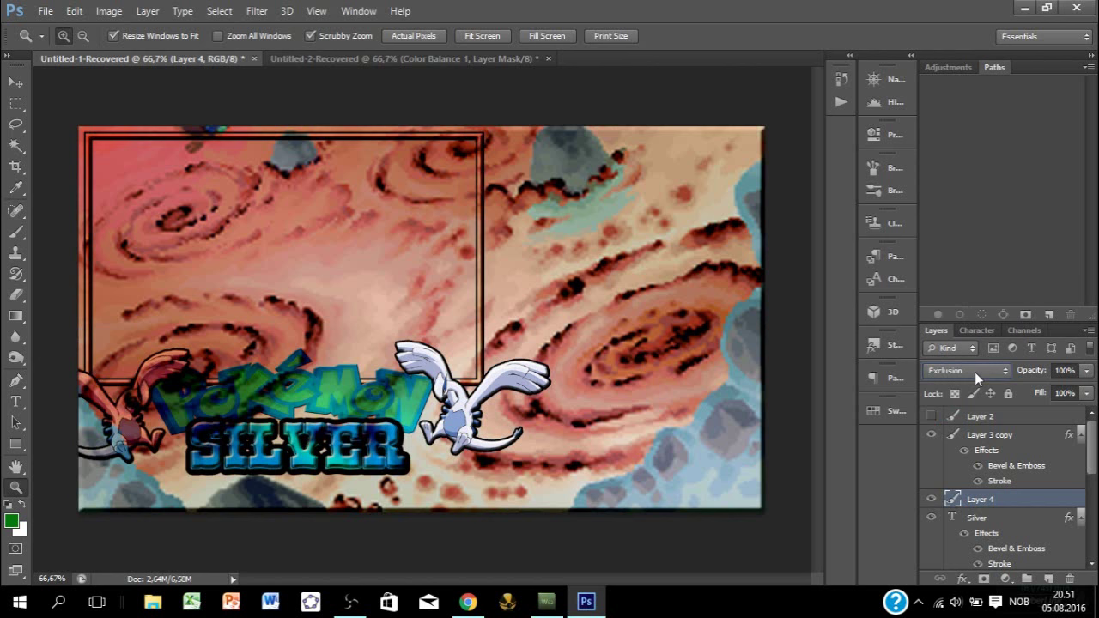
pyautogui.scroll(3, 974, 372)
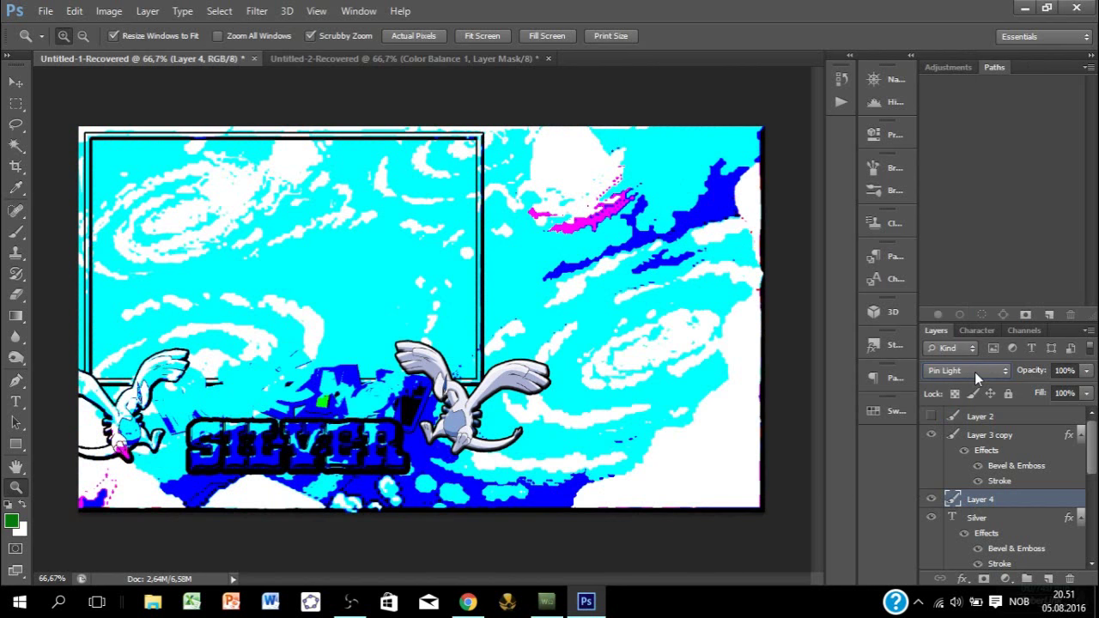
pyautogui.scroll(2, 974, 371)
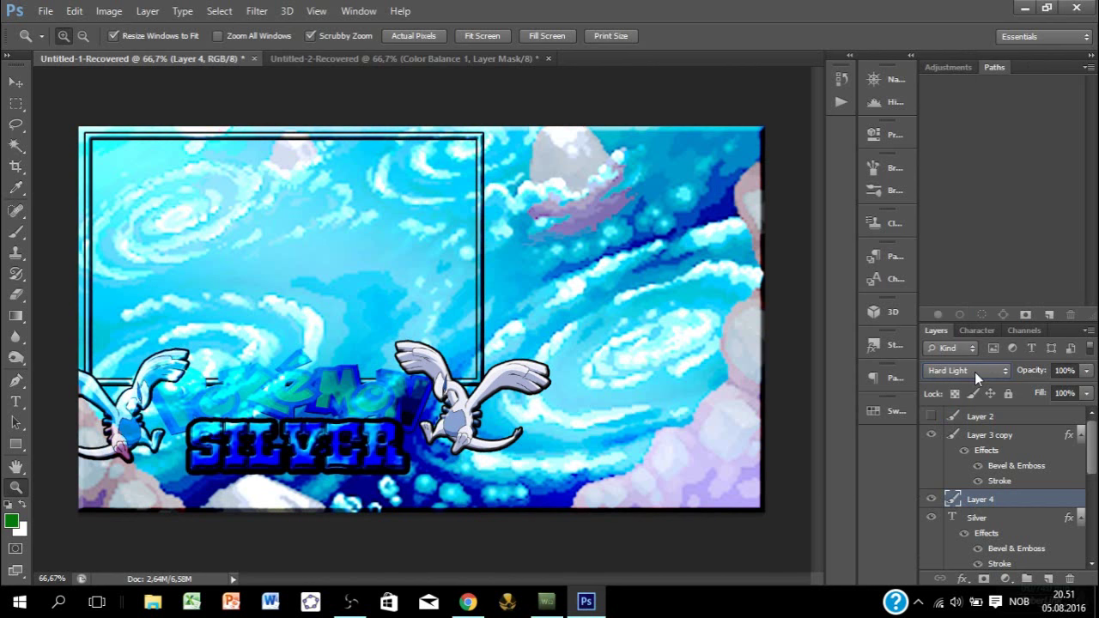
pyautogui.scroll(2, 974, 371)
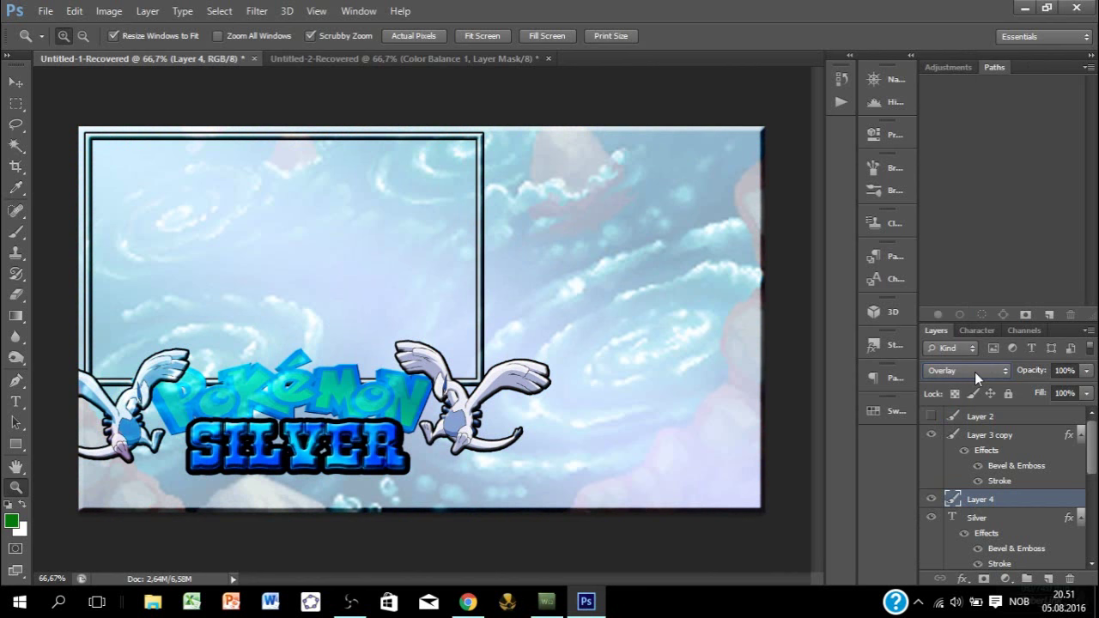
pyautogui.scroll(1, 974, 371)
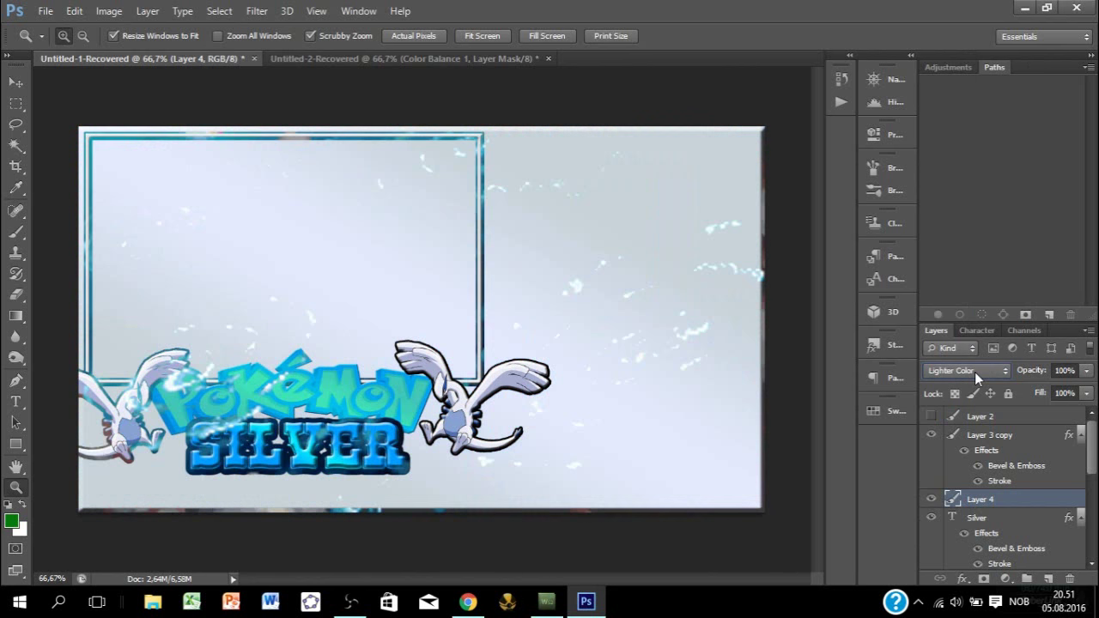
pyautogui.scroll(2, 974, 372)
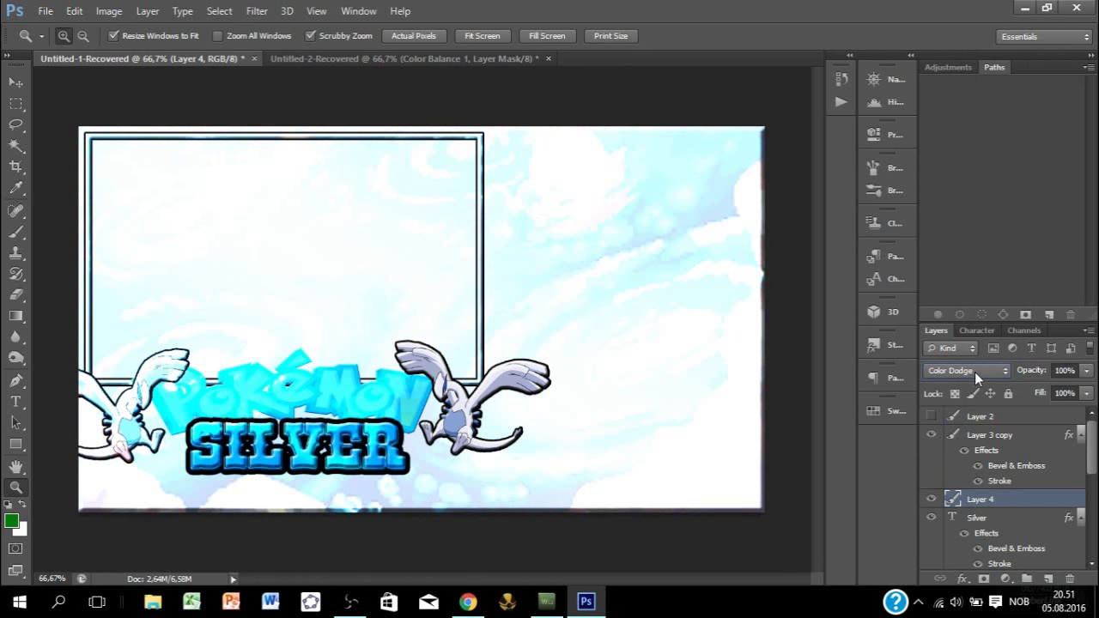
pyautogui.scroll(-2, 974, 371)
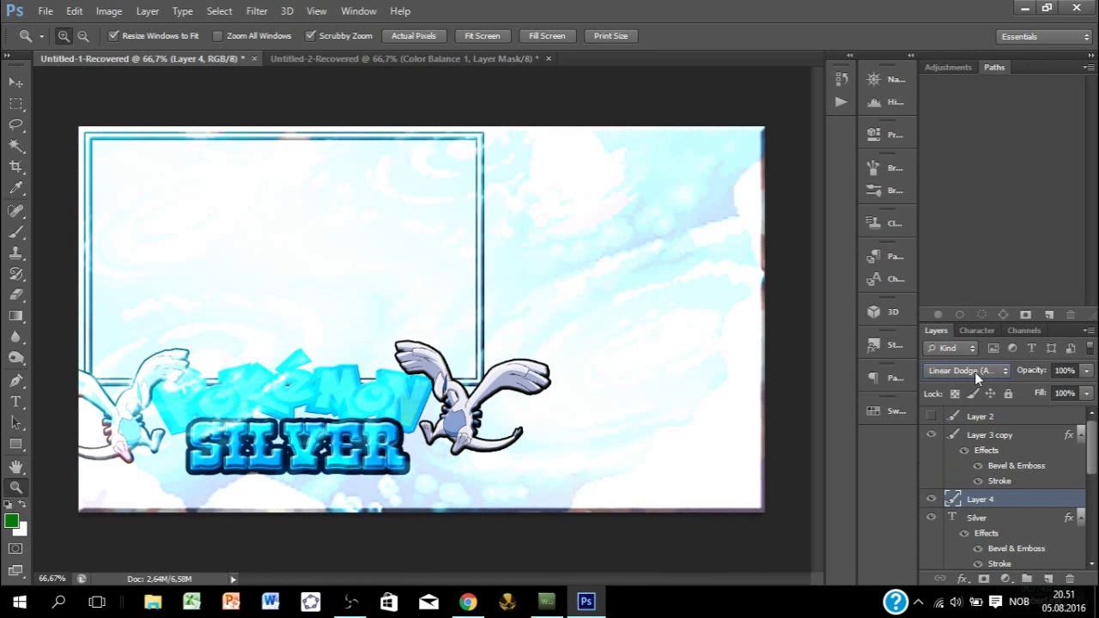
pyautogui.scroll(-1, 975, 371)
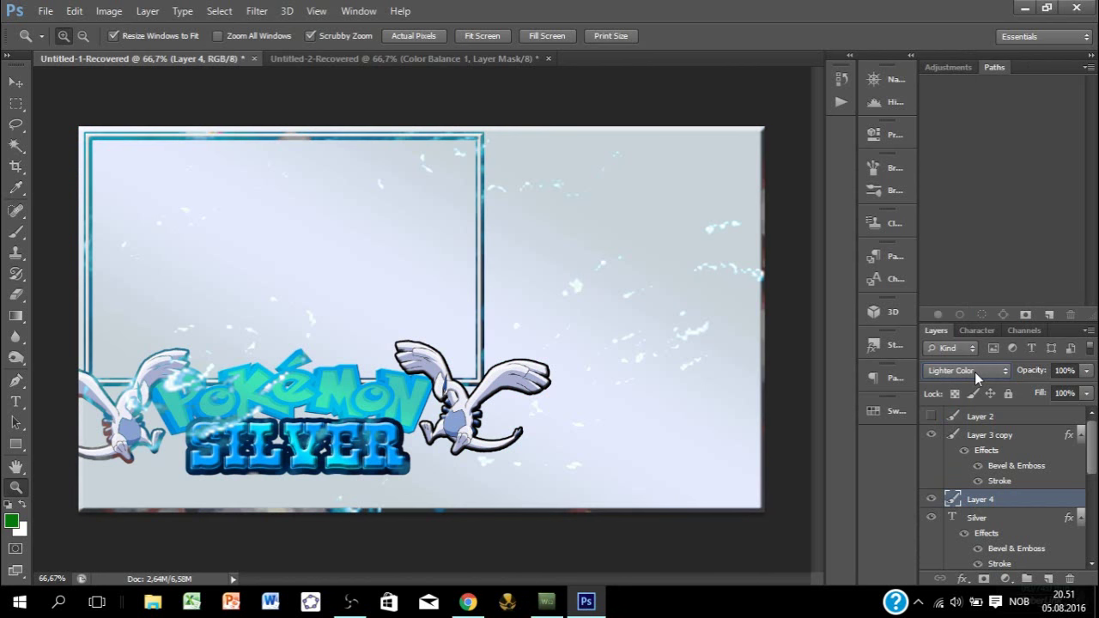
pyautogui.scroll(1, 974, 372)
# Step: Move the whirlpool layer down the layer stack to sit directly between Rectangle 1 and Layer 1
pyautogui.moveTo(1046, 501); pyautogui.dragTo(1046, 414)
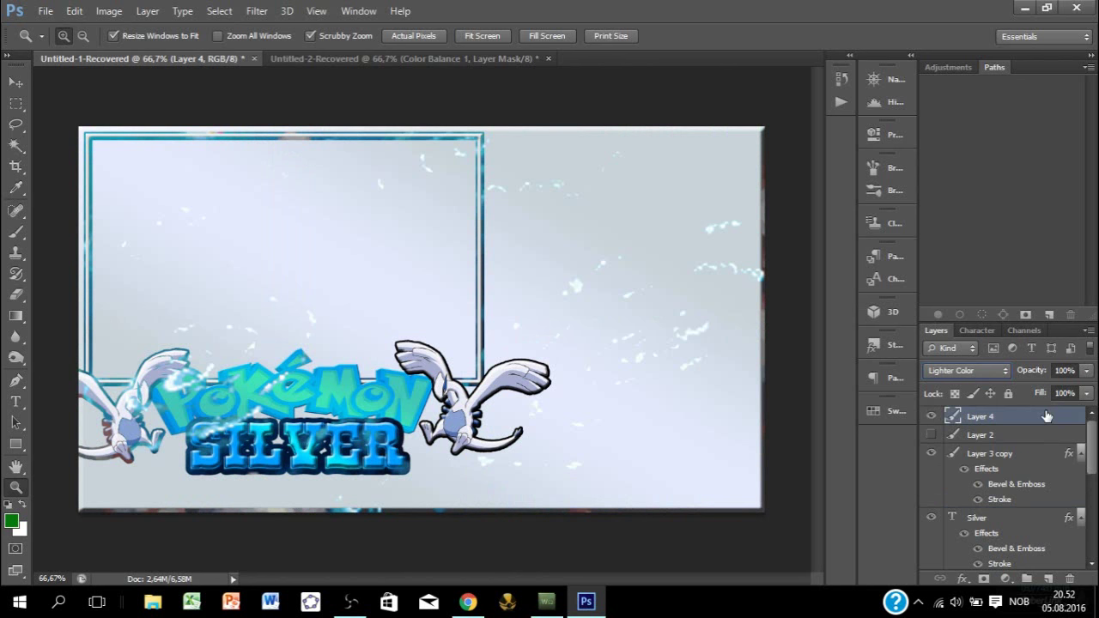
pyautogui.scroll(-6, 1044, 420)
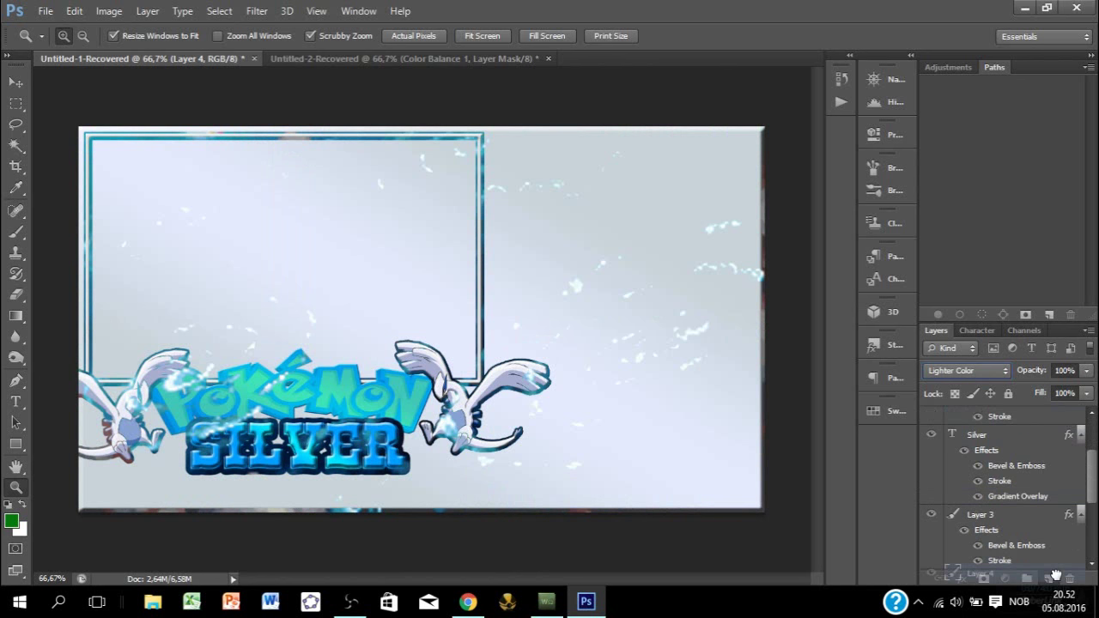
pyautogui.moveTo(1051, 515); pyautogui.dragTo(1046, 522)
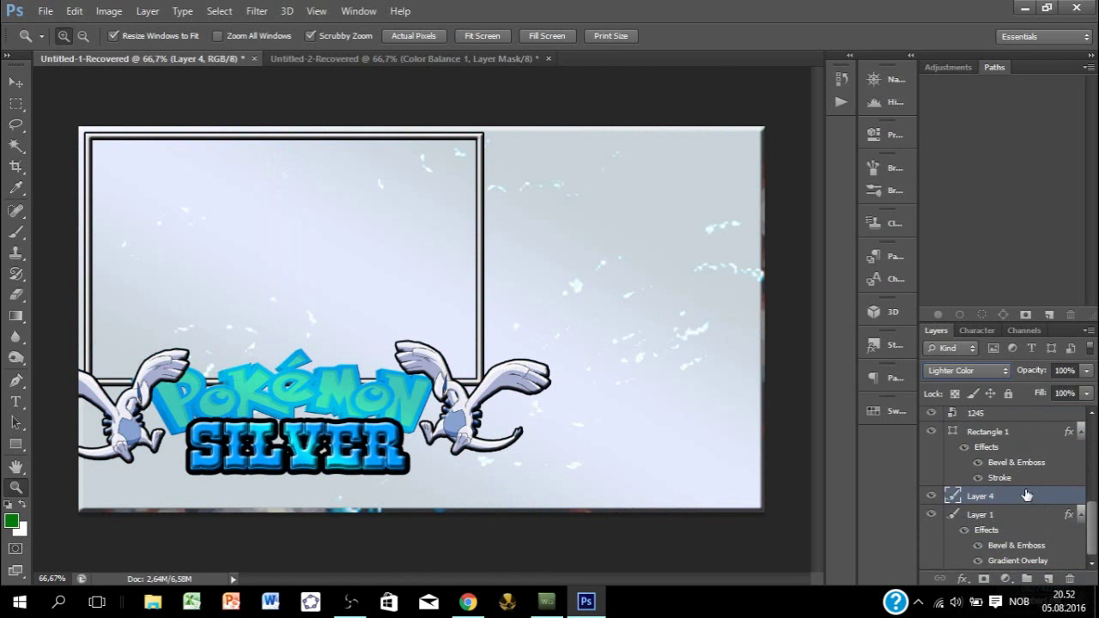
# Step: Blend the whirlpool layer into the background with Hard Light mode, 46% fill and 68% opacity
pyautogui.click(987, 372)
pyautogui.click(976, 371)
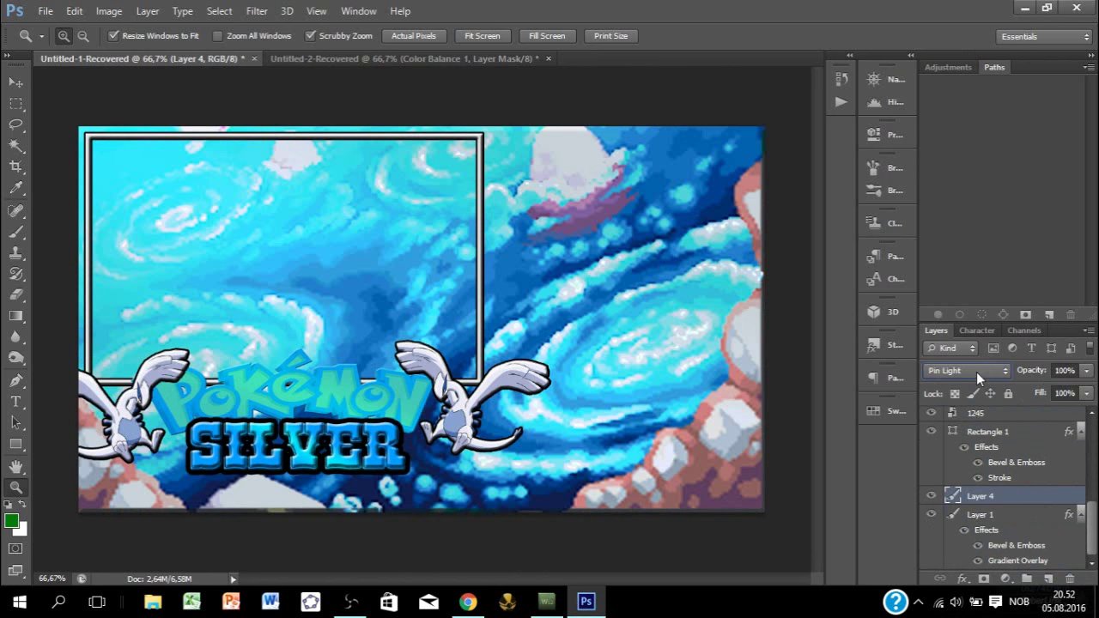
pyautogui.scroll(2, 976, 372)
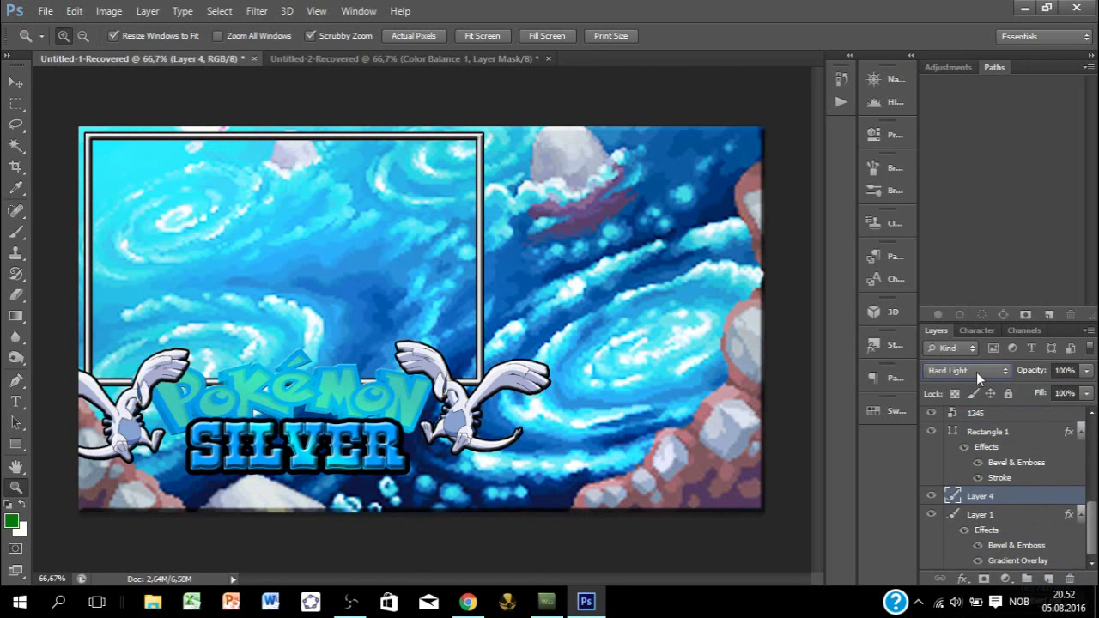
pyautogui.click(1086, 393)
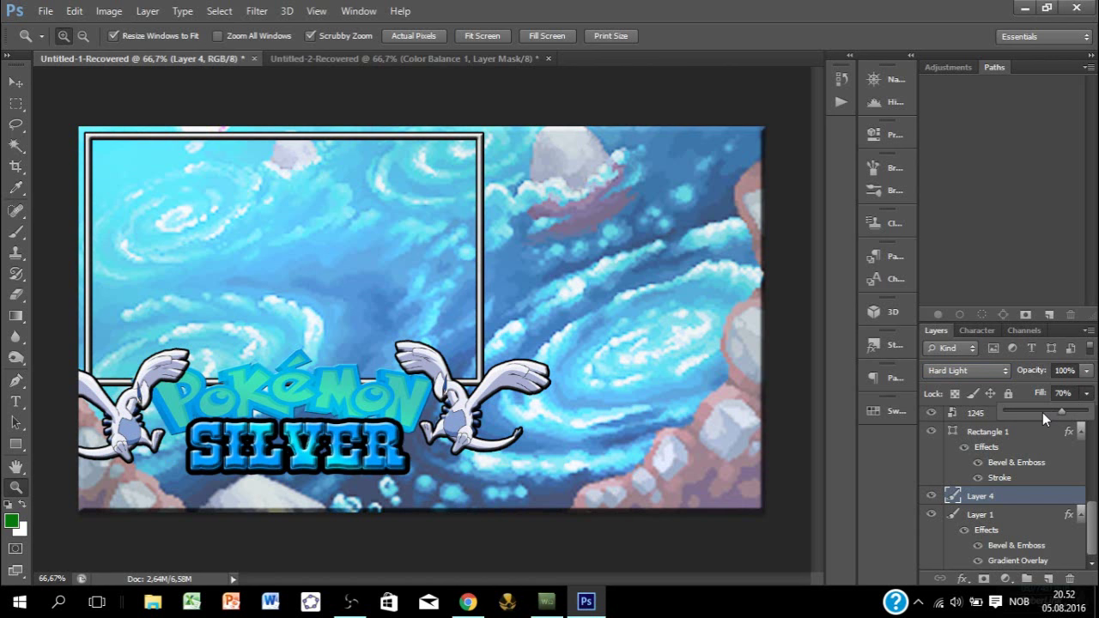
pyautogui.click(1086, 370)
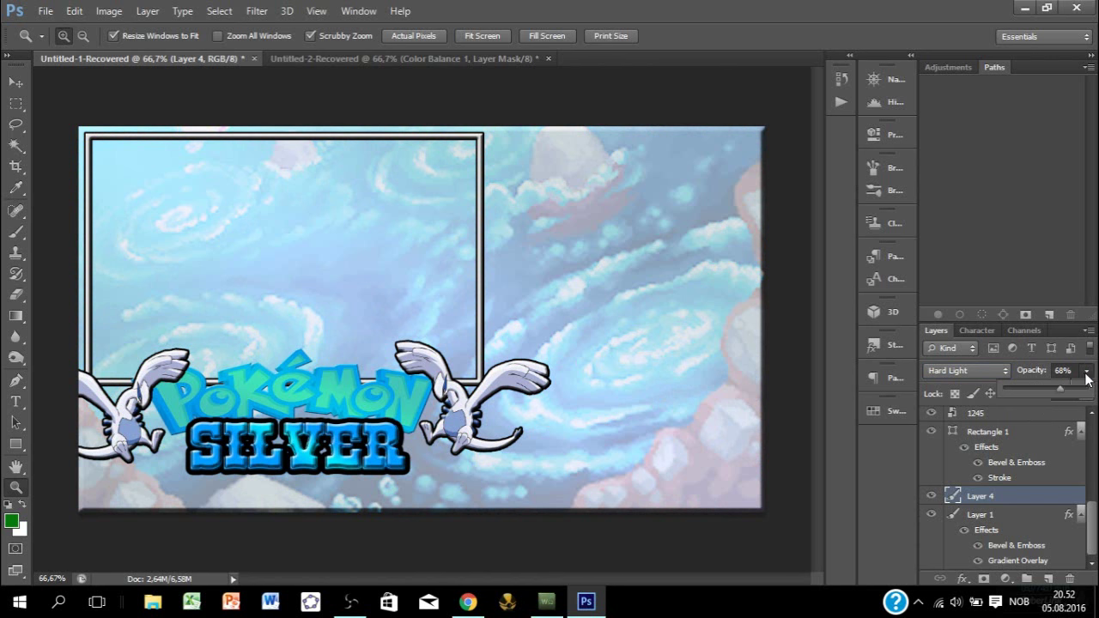
pyautogui.press('Return')
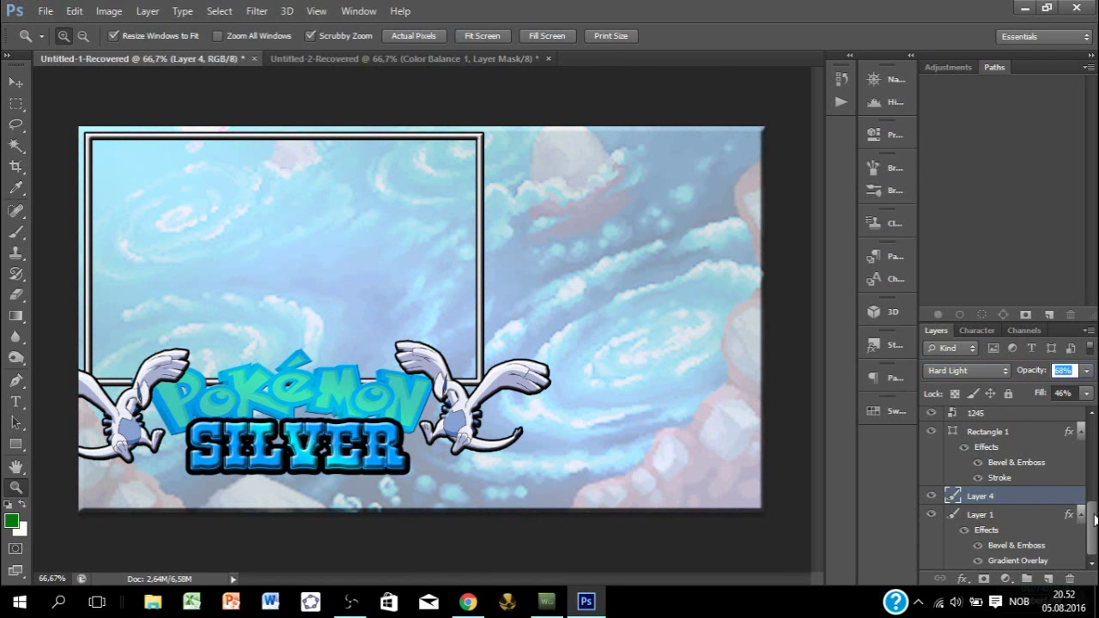
# Step: Fully lock the whirlpool layer (Layer 4) and the background panel (Layer 1)
pyautogui.scroll(3, 1094, 519)
pyautogui.scroll(-3, 1094, 519)
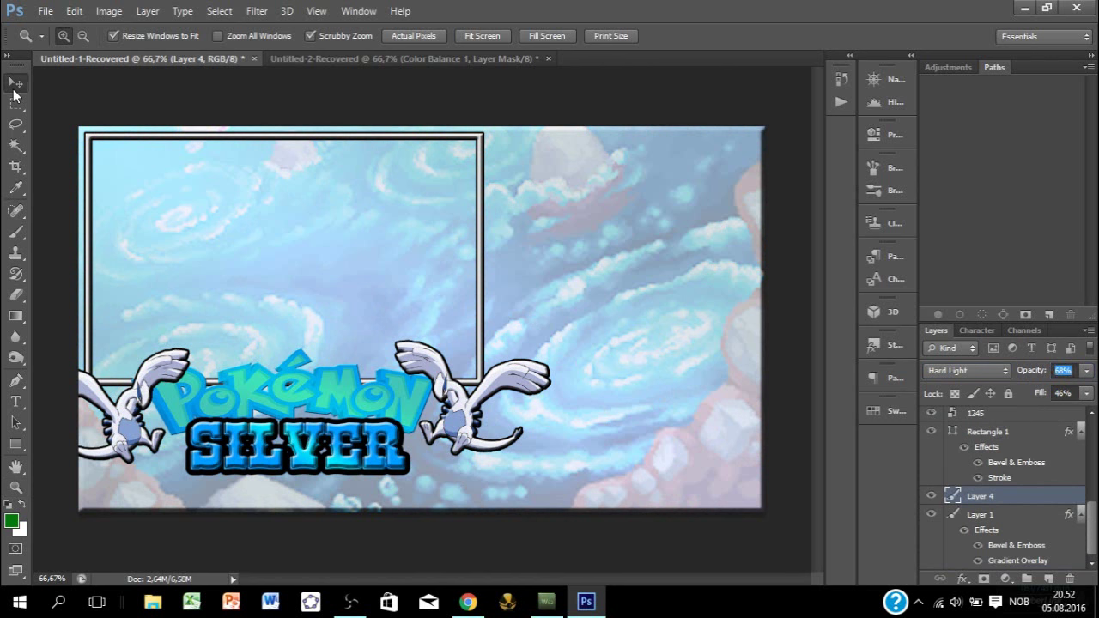
pyautogui.click(14, 83)
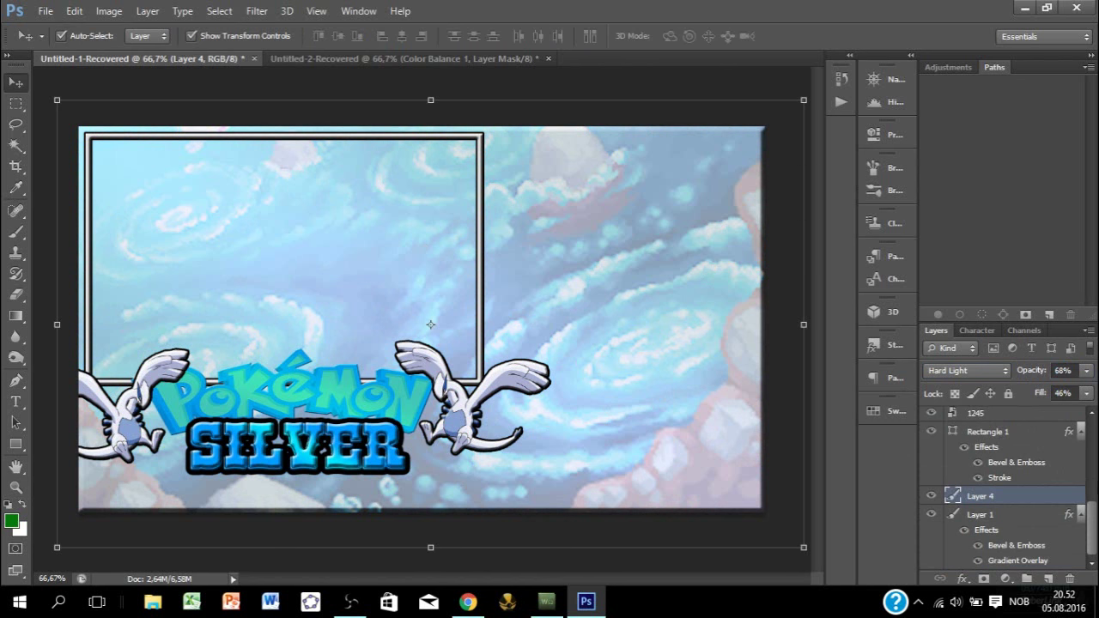
pyautogui.click(1008, 393)
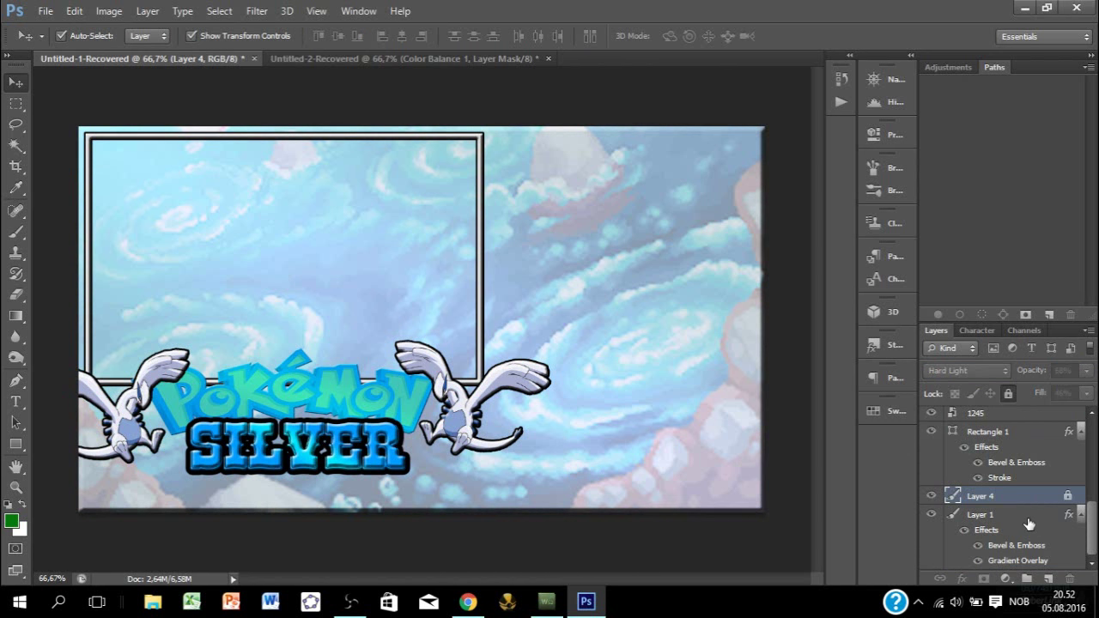
pyautogui.click(1022, 515)
pyautogui.click(992, 394)
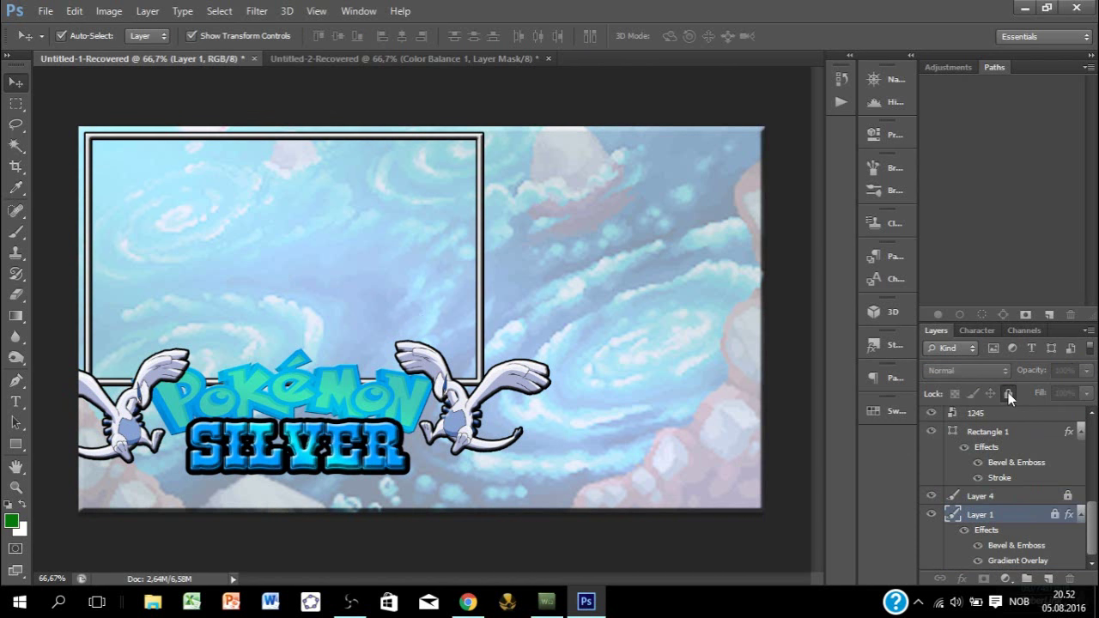
pyautogui.click(362, 236)
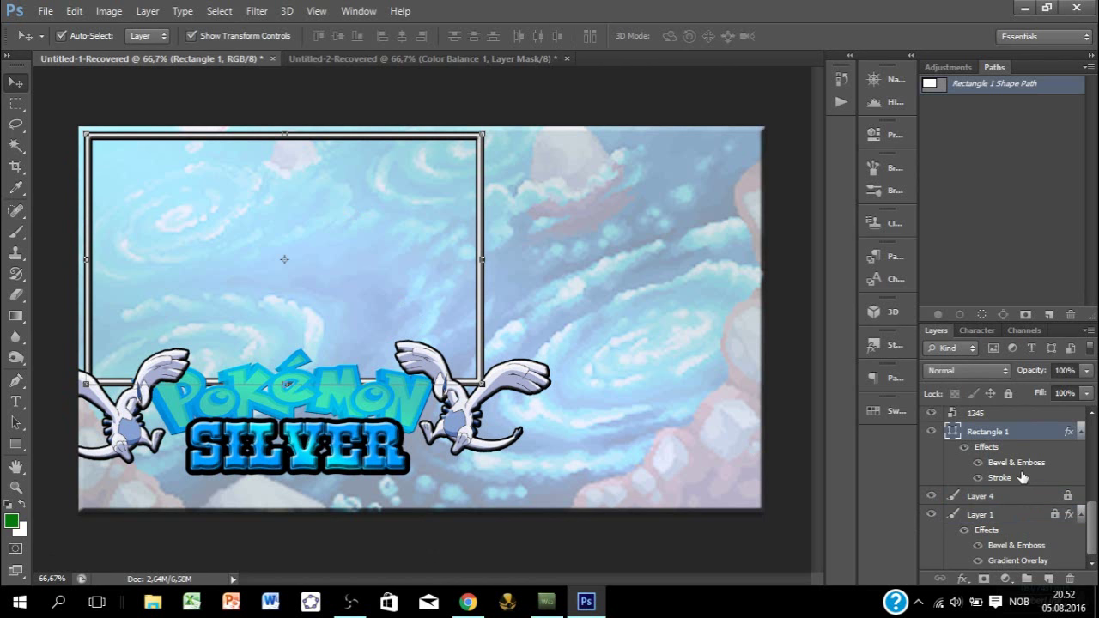
pyautogui.click(989, 416)
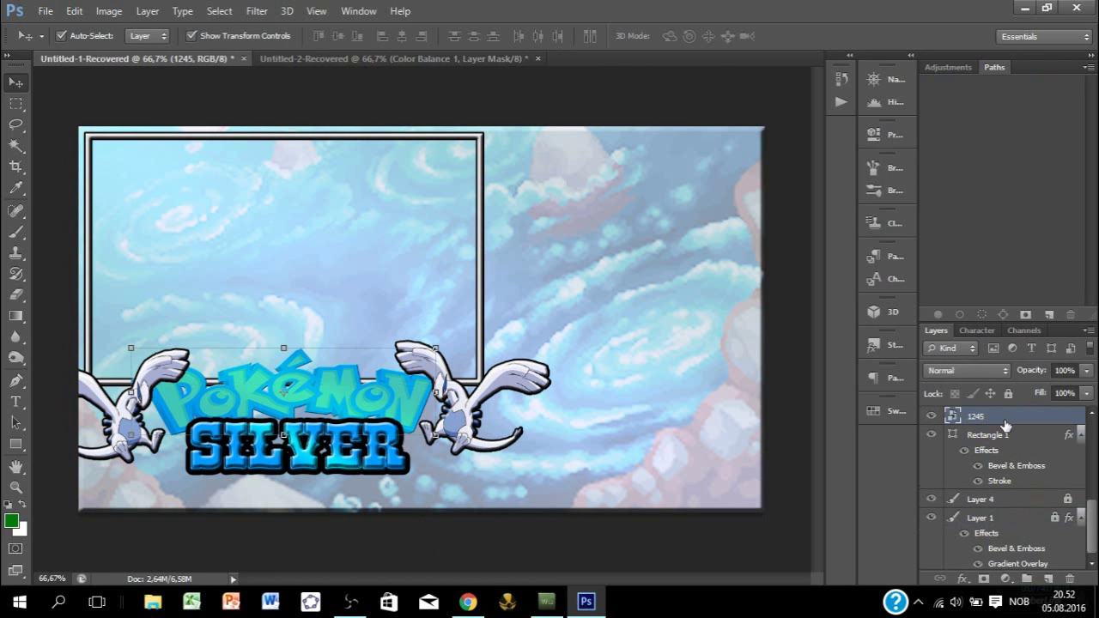
pyautogui.keyDown('shift'); pyautogui.click(1004, 435); pyautogui.keyUp('shift')
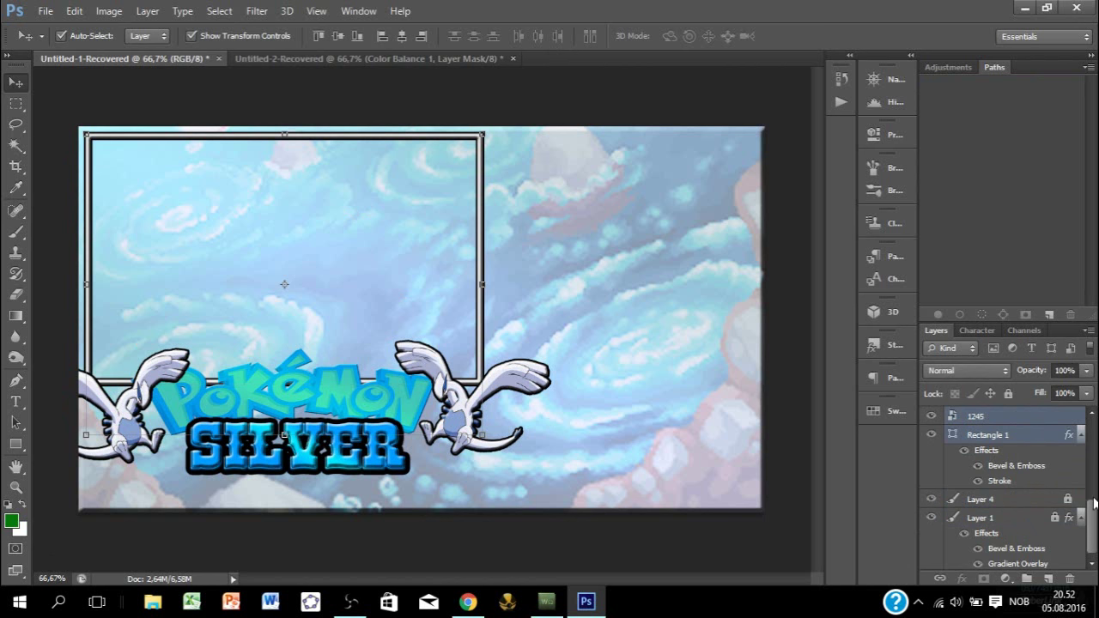
pyautogui.scroll(5, 1094, 515)
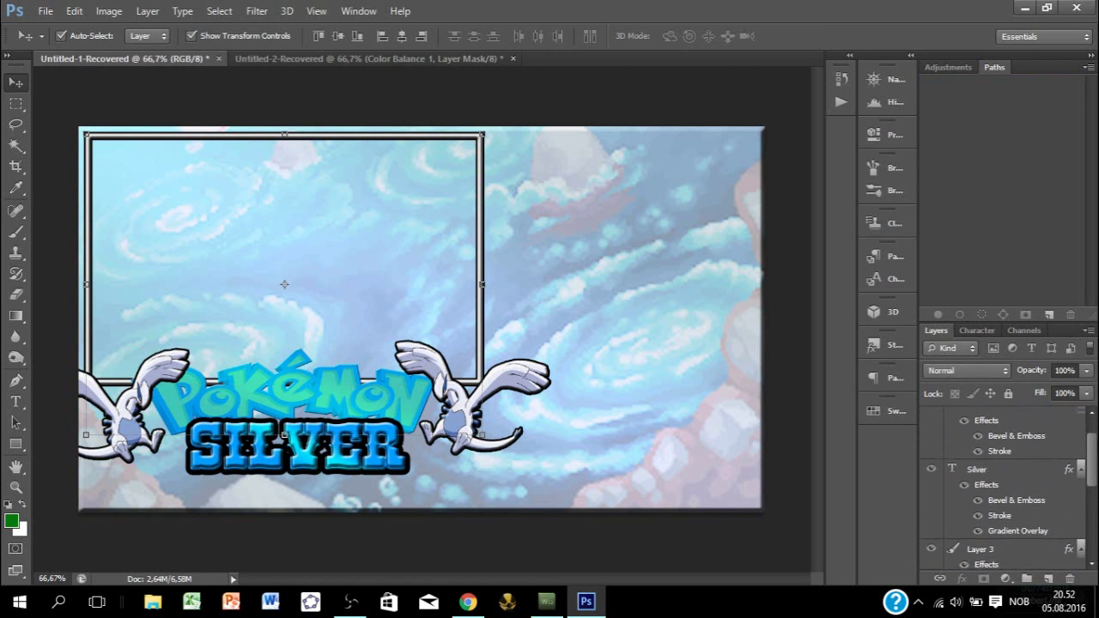
pyautogui.click(930, 418)
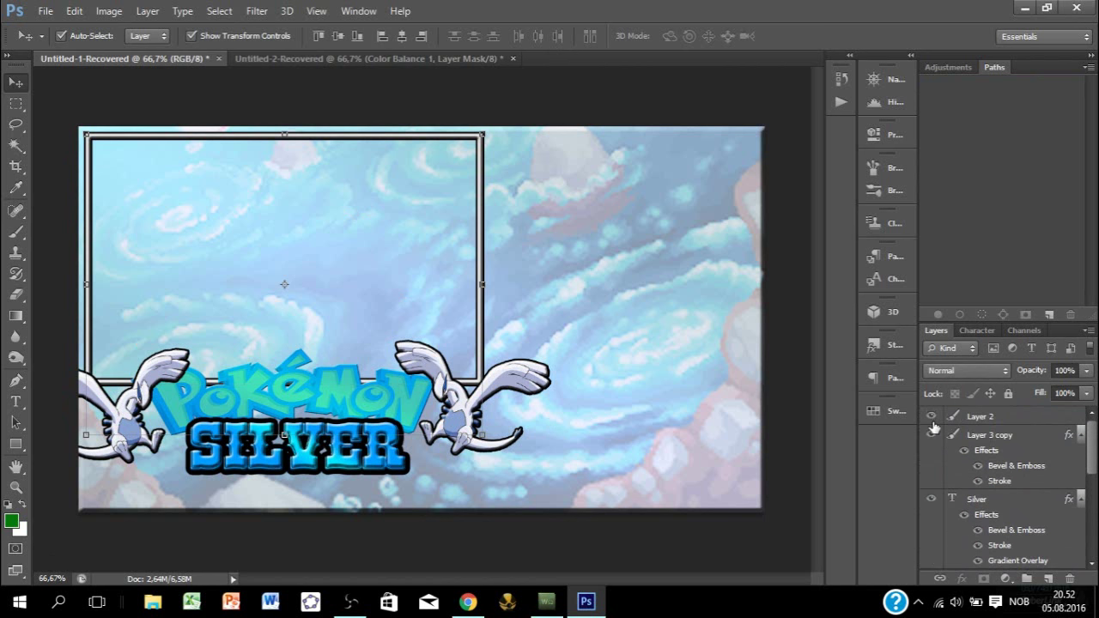
pyautogui.click(931, 417)
# Step: Select all layers from Layer 3 copy through Rectangle 1 and stretch them together slightly wider towards the canvas's right side
pyautogui.click(993, 435)
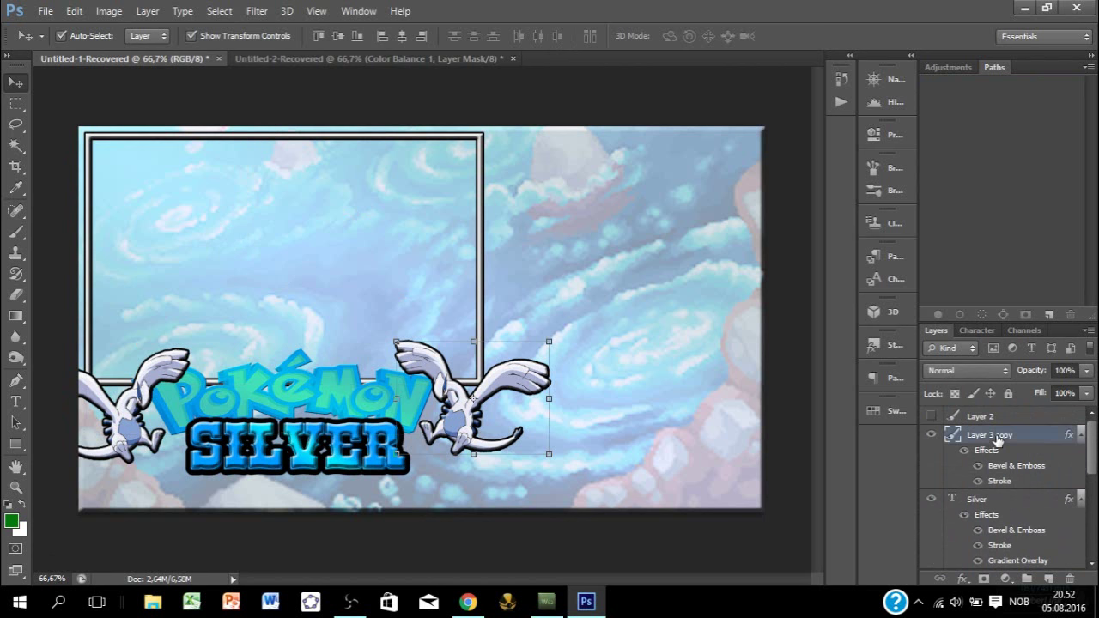
pyautogui.moveTo(1095, 453); pyautogui.dragTo(1089, 512)
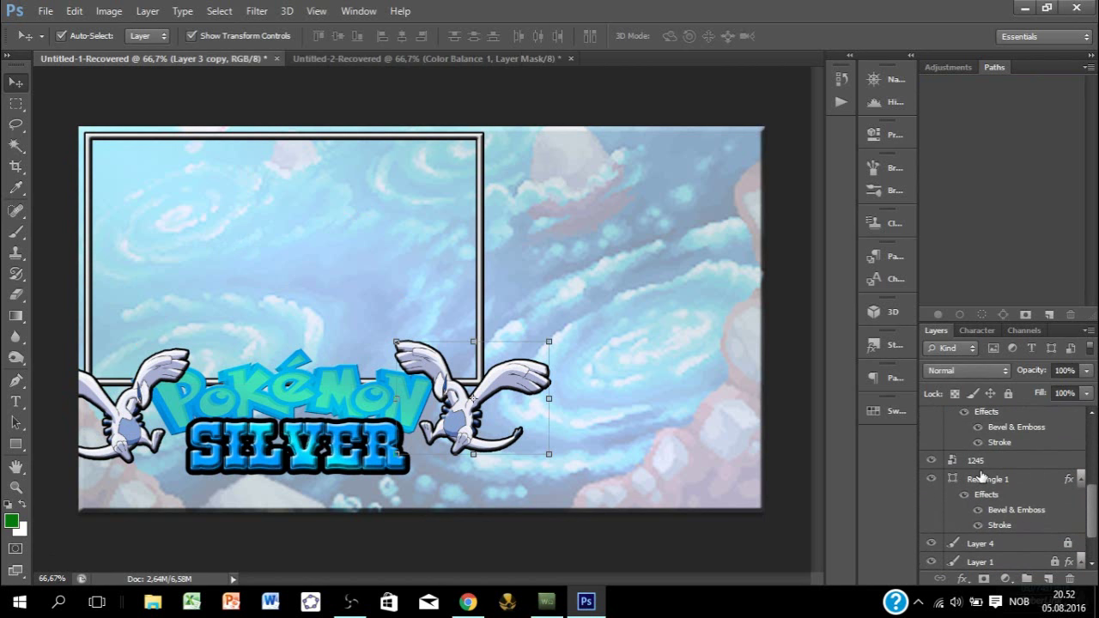
pyautogui.keyDown('shift'); pyautogui.click(983, 480); pyautogui.keyUp('shift')
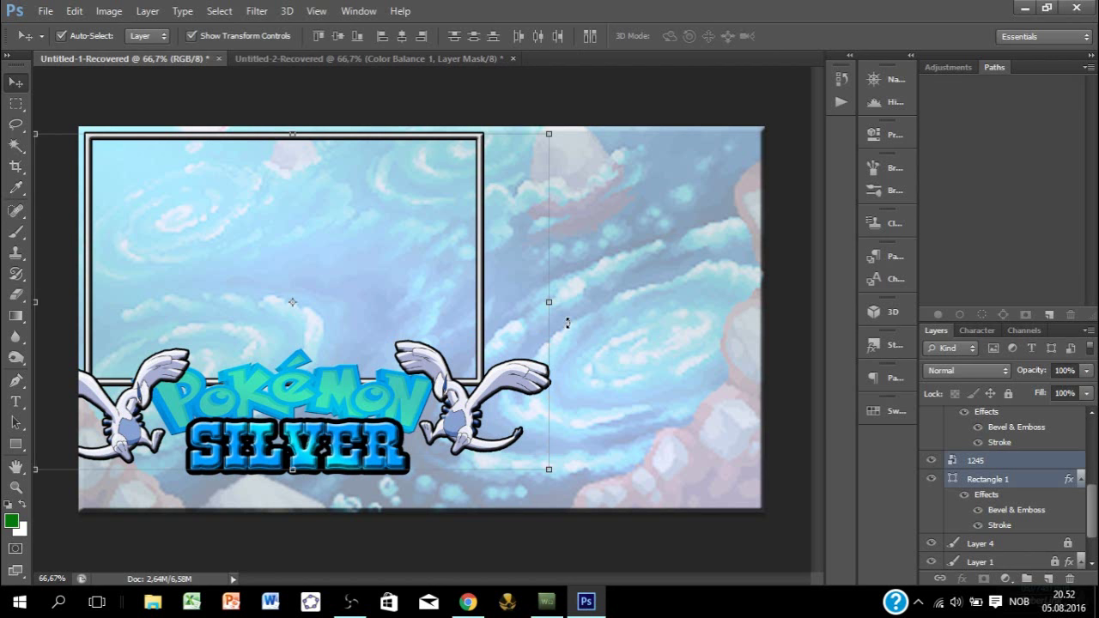
pyautogui.moveTo(558, 302); pyautogui.dragTo(577, 303)
pyautogui.click(807, 37)
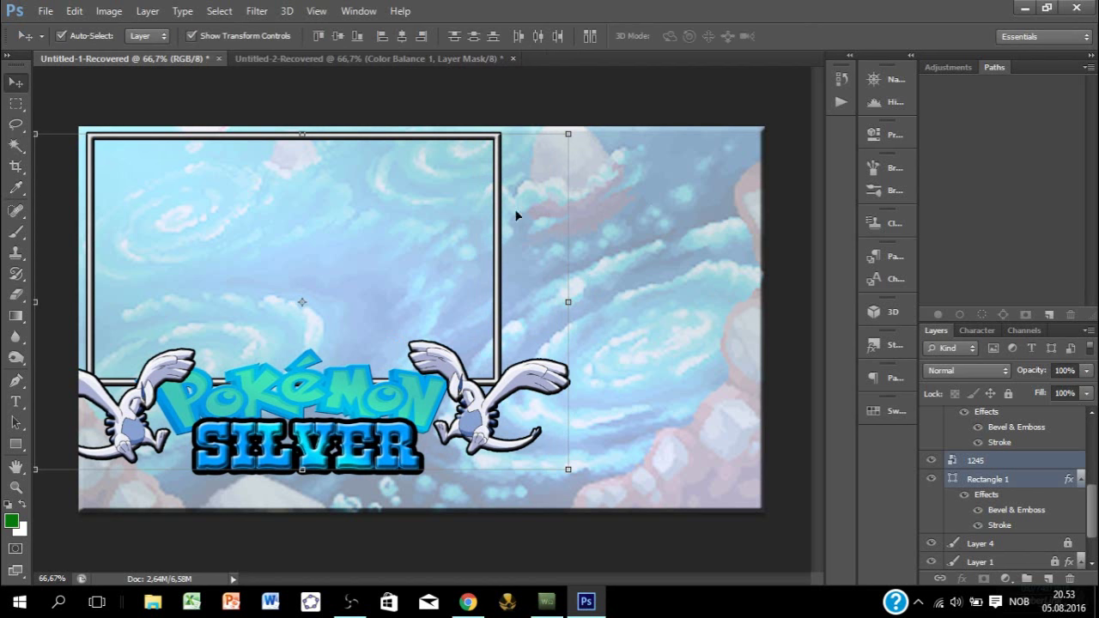
# Step: Duplicate the Rectangle 1 frame layer
pyautogui.click(16, 444)
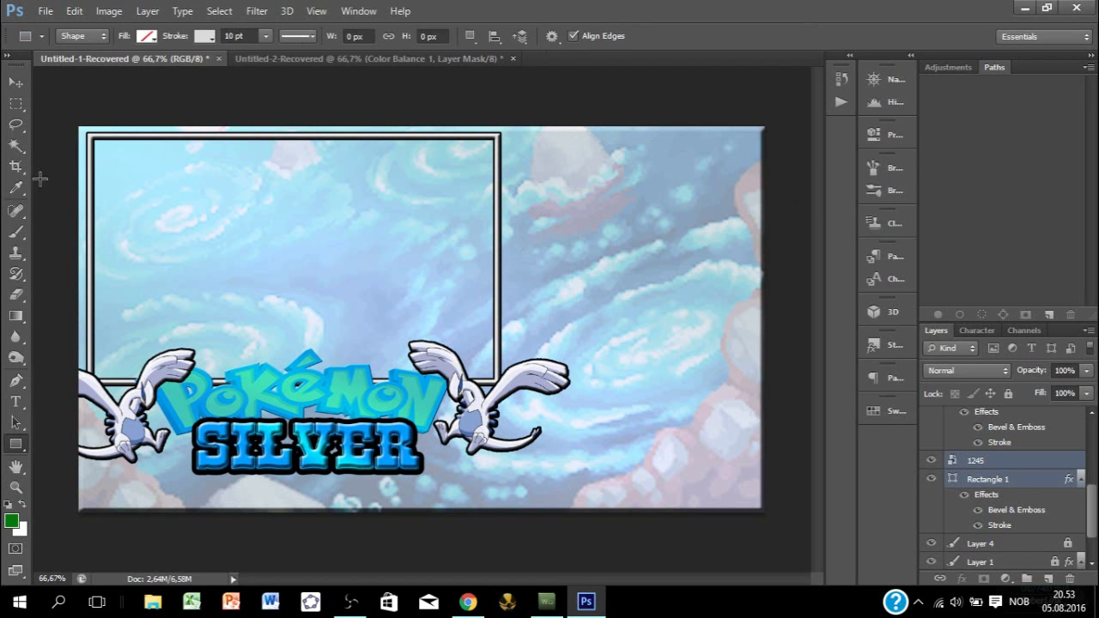
pyautogui.click(14, 83)
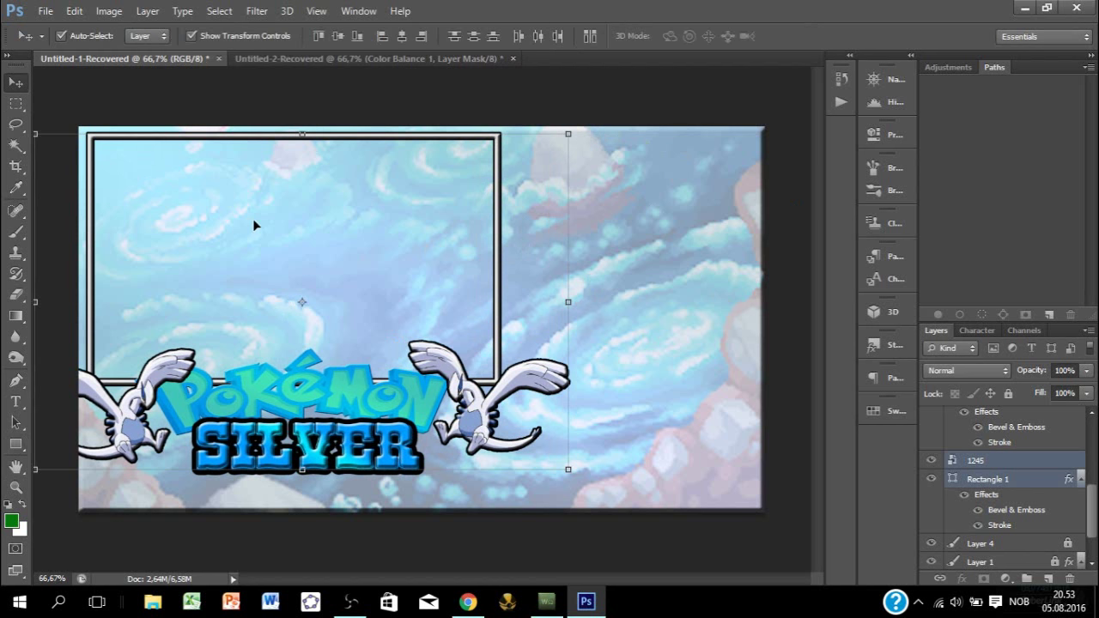
pyautogui.click(991, 416)
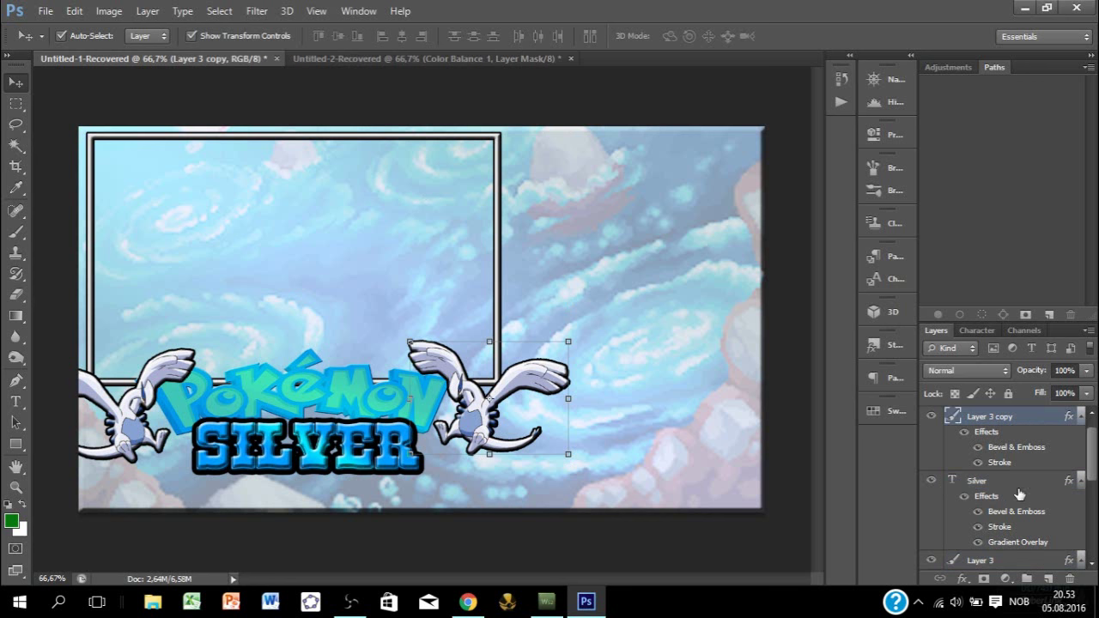
pyautogui.moveTo(1096, 450); pyautogui.dragTo(1095, 551)
pyautogui.click(1008, 441)
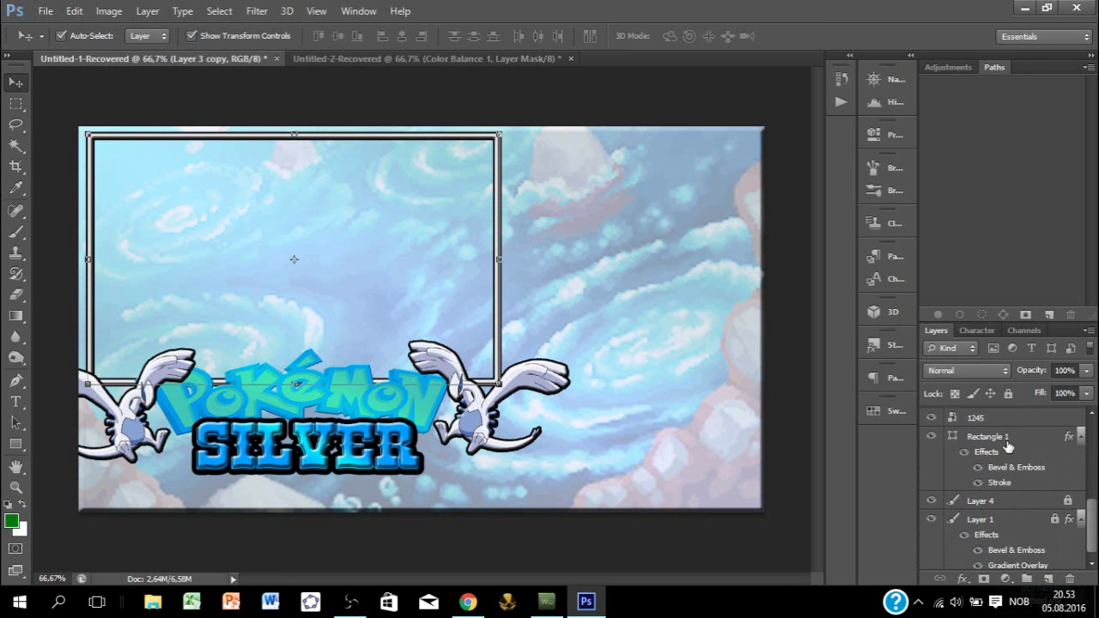
pyautogui.hotkey('ctrl', 'j')
# Step: Transform the frame copy into a narrow column at 9.5% width and about 100% height, flush against the large frame's right edge
pyautogui.hotkey('ctrl', 't')
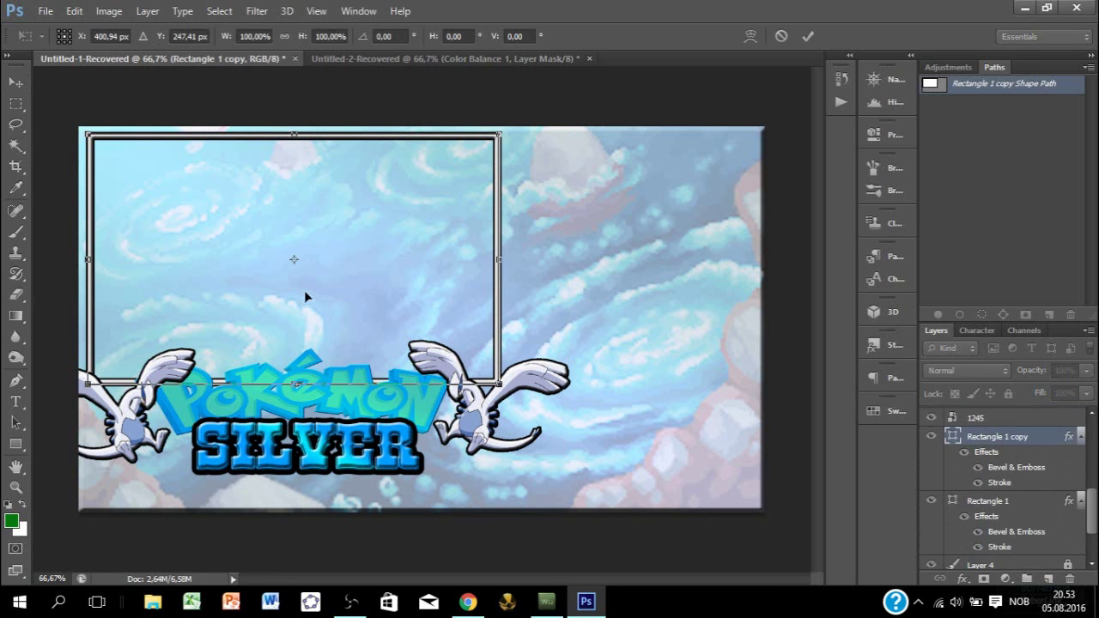
pyautogui.moveTo(88, 259); pyautogui.dragTo(367, 260)
pyautogui.moveTo(448, 283); pyautogui.dragTo(544, 263)
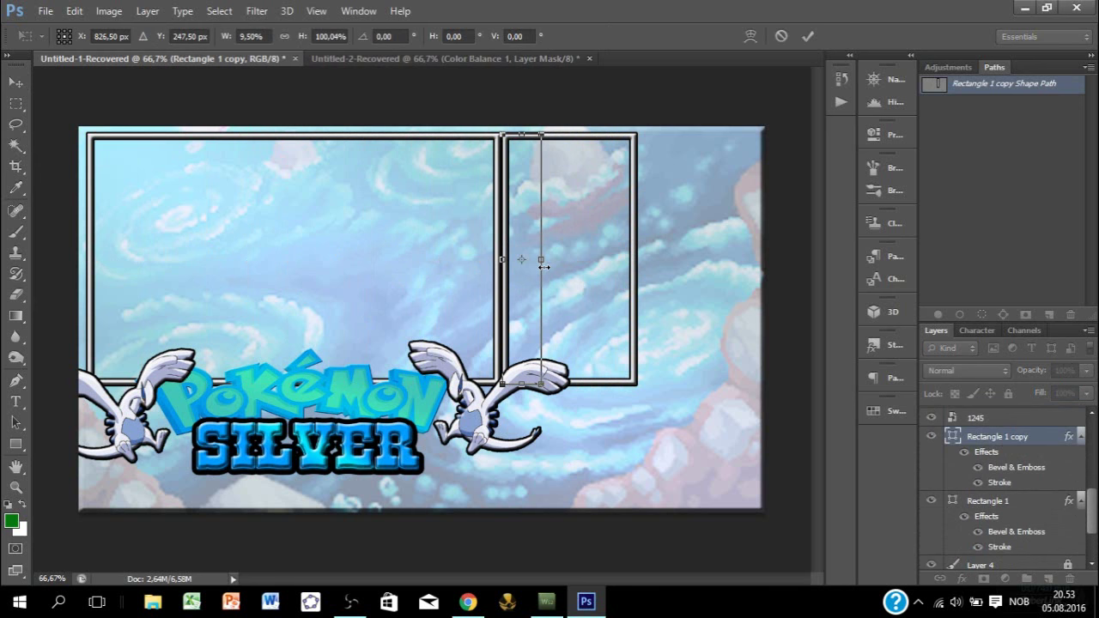
pyautogui.click(808, 37)
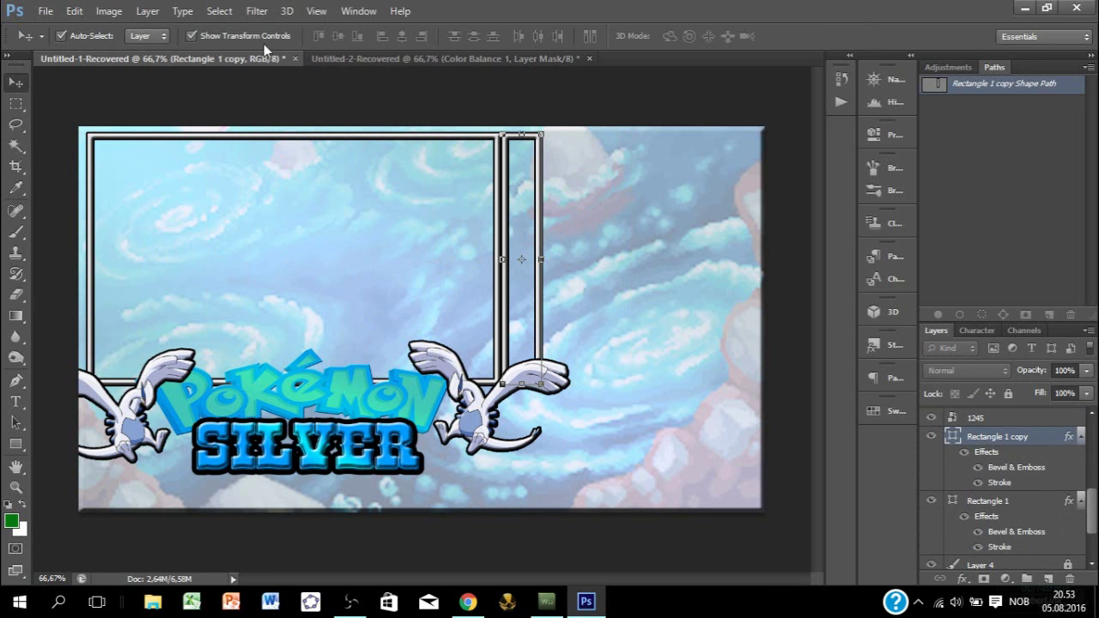
# Step: Place 50px-Zephyr_Badge from the Johto folder inside badges, enlarging and fitting it into the top of the narrow frame
pyautogui.click(45, 11)
pyautogui.click(94, 273)
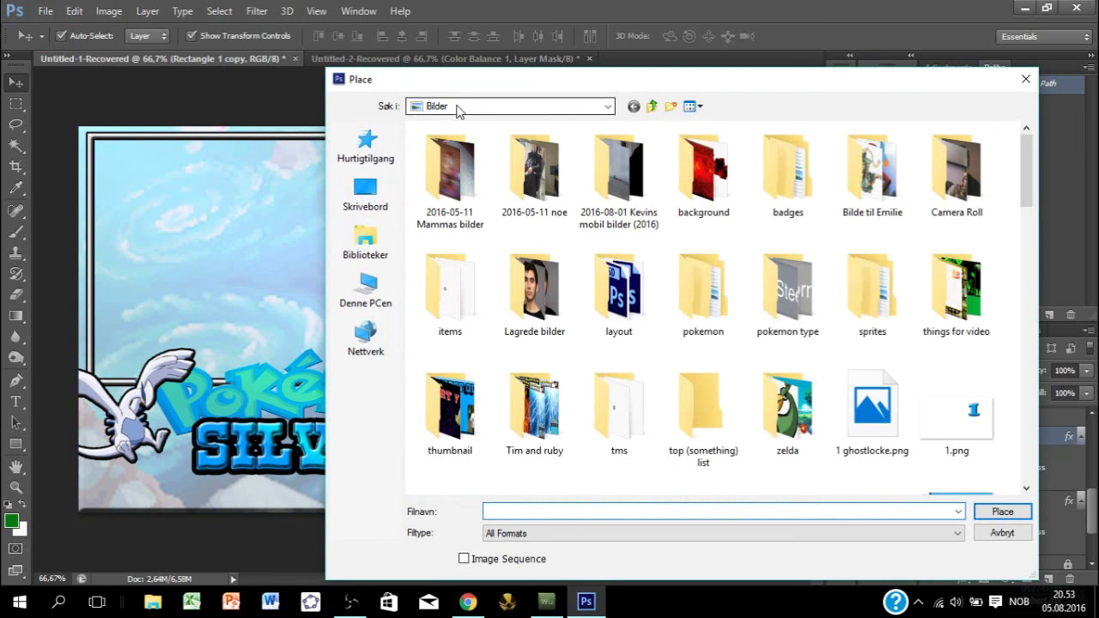
pyautogui.click(456, 105)
pyautogui.click(774, 169)
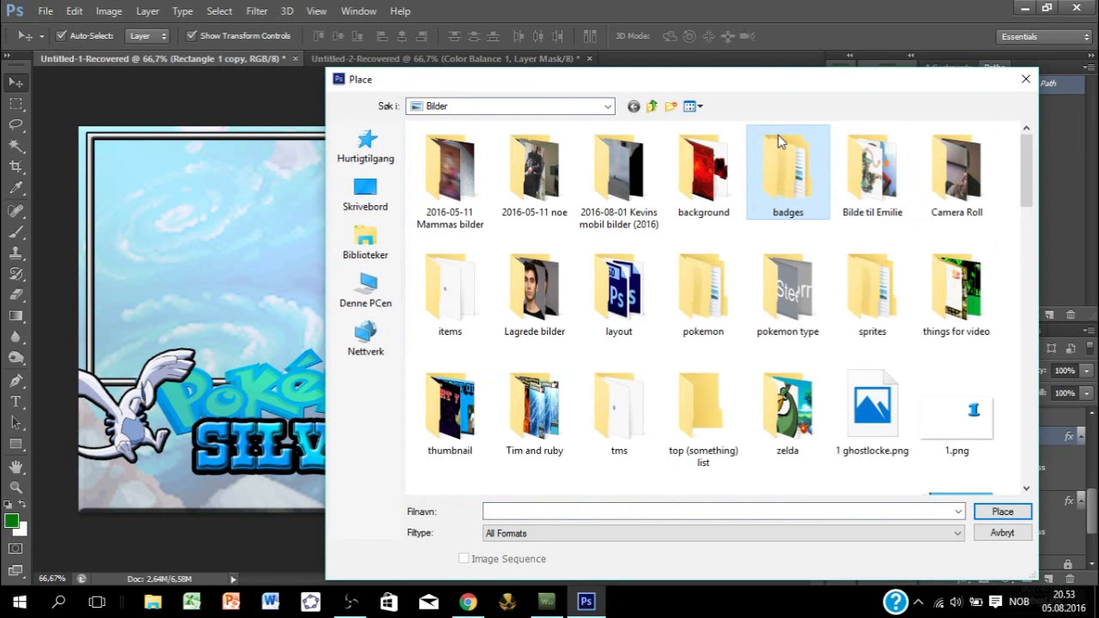
pyautogui.doubleClick(777, 137)
pyautogui.doubleClick(561, 186)
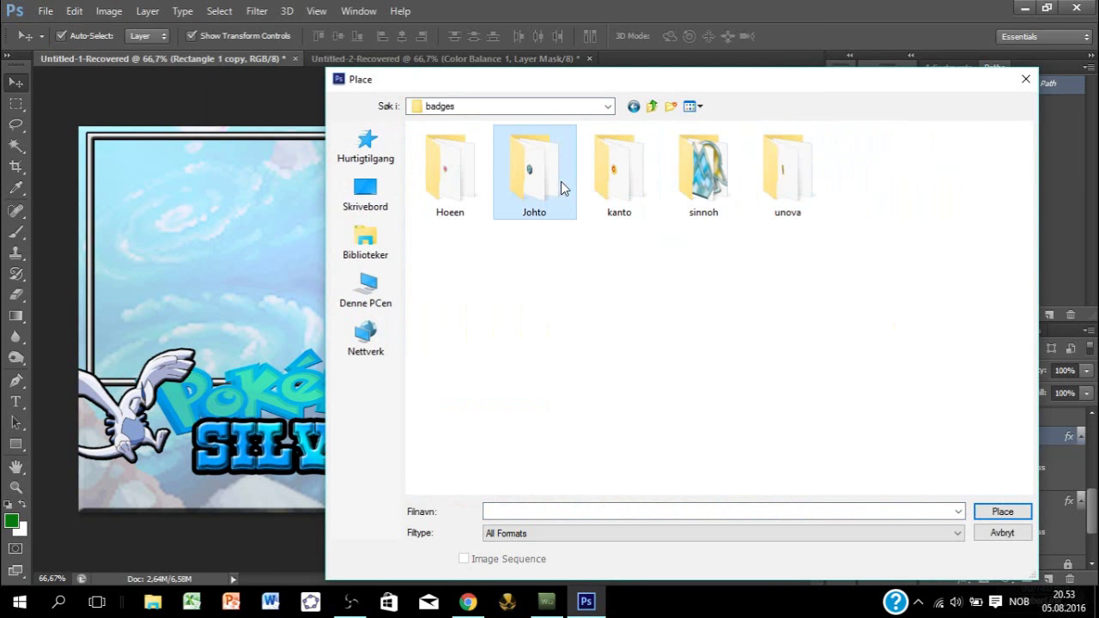
pyautogui.click(561, 186)
pyautogui.click(564, 278)
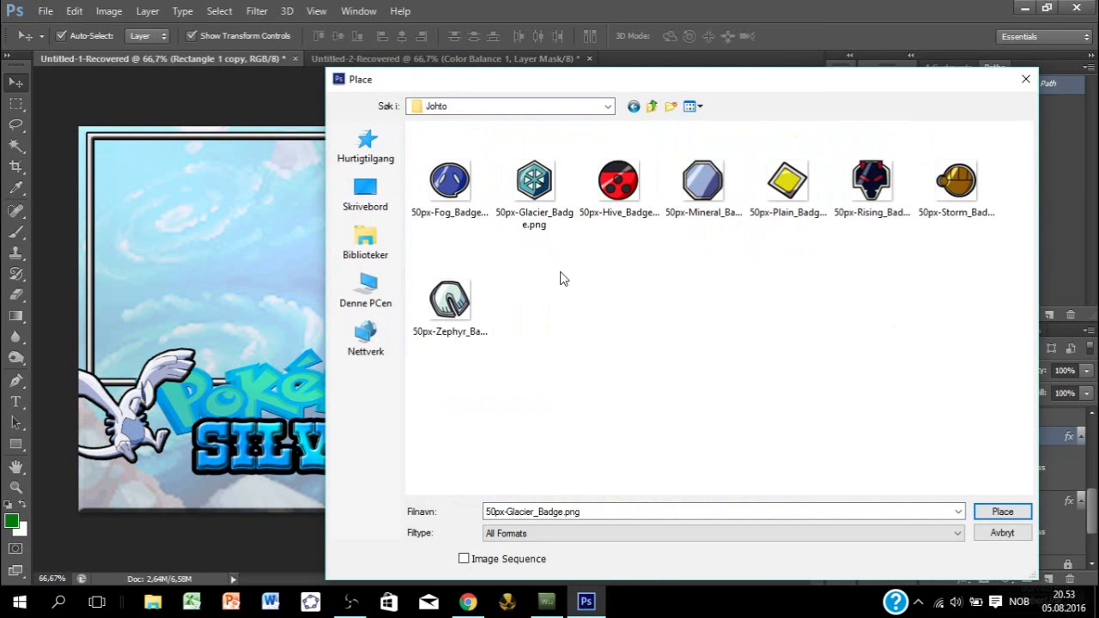
pyautogui.doubleClick(471, 285)
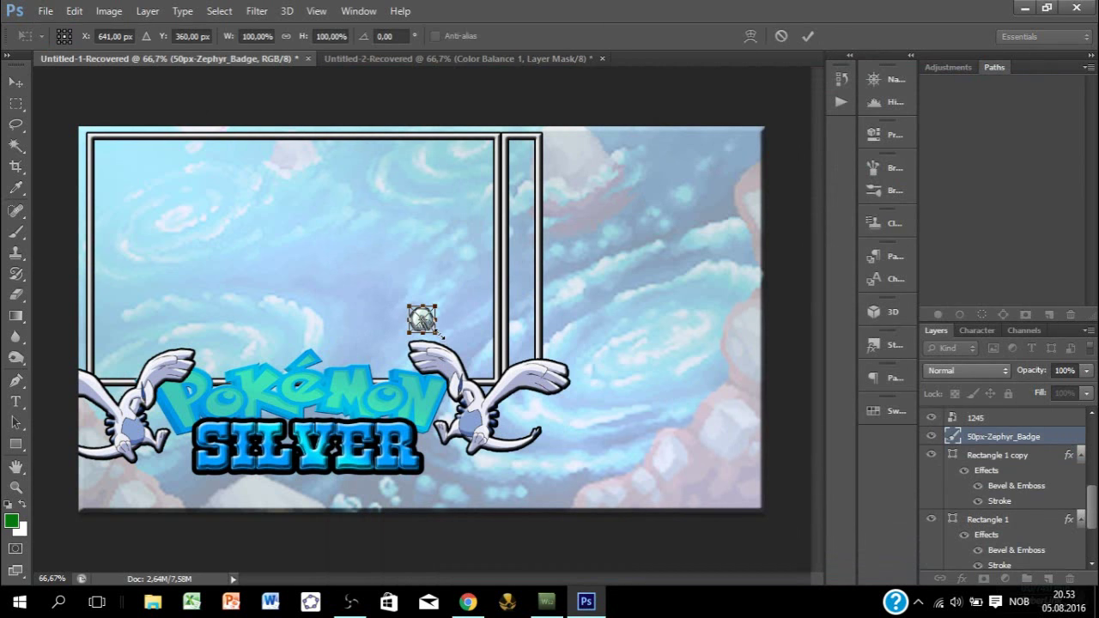
pyautogui.moveTo(440, 335); pyautogui.dragTo(536, 171)
pyautogui.press('Return')
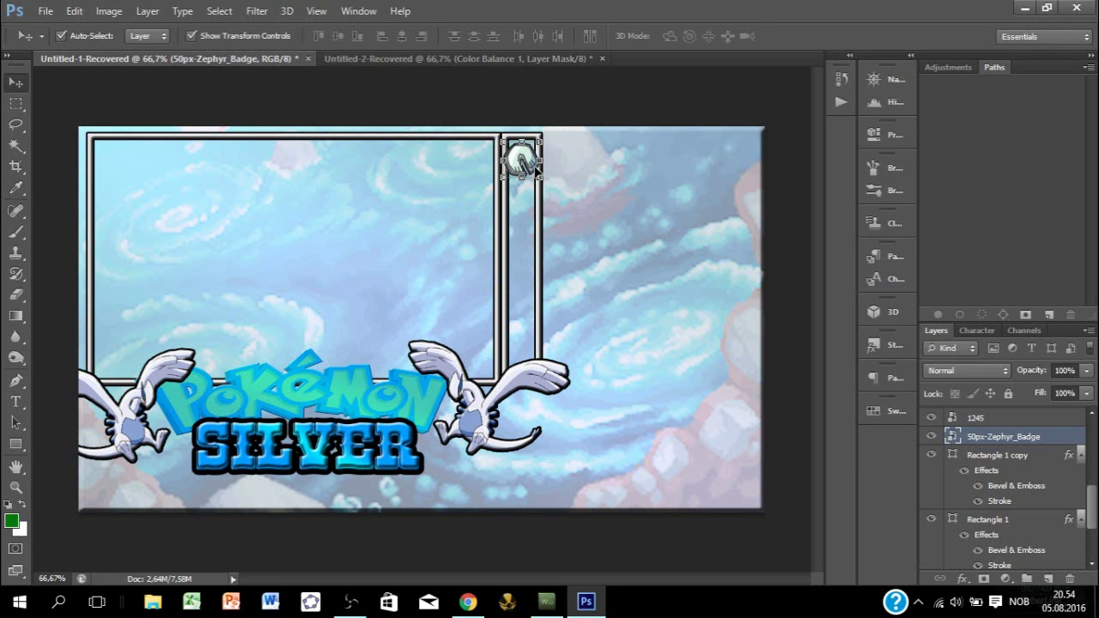
# Step: Place 50px-Hive_Badge at 154% scale directly below the Zephyr badge in the narrow frame
pyautogui.click(43, 10)
pyautogui.click(147, 266)
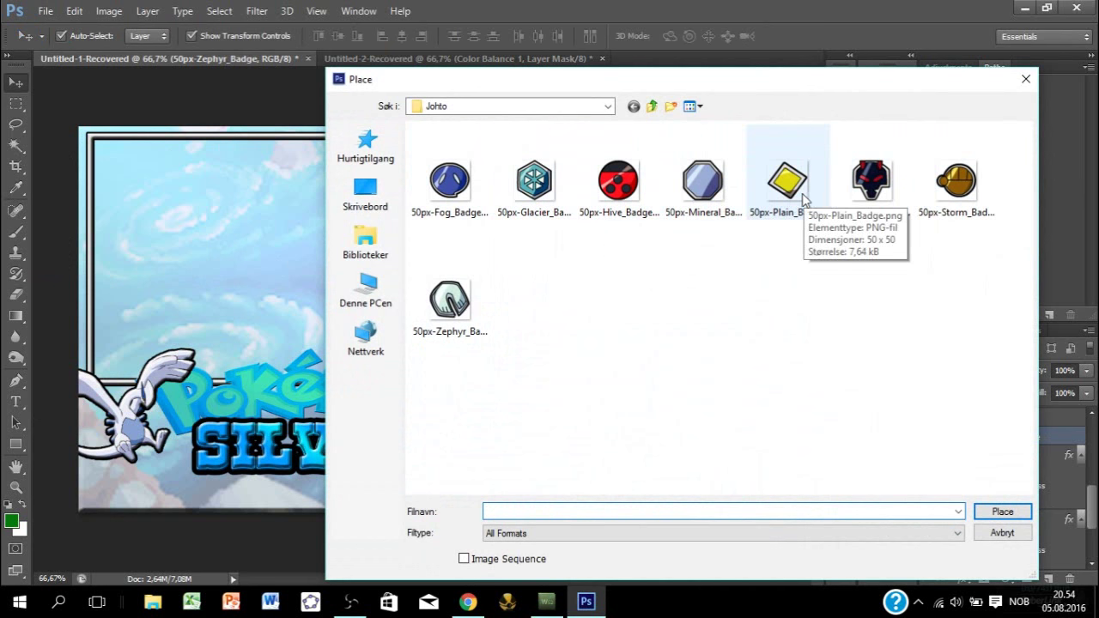
pyautogui.doubleClick(618, 182)
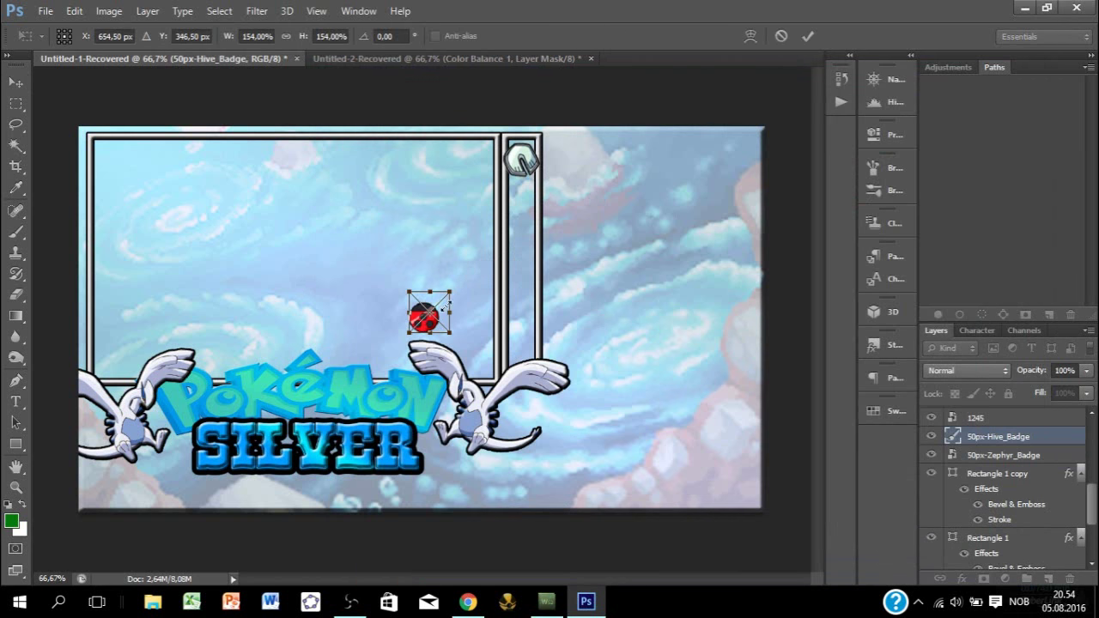
pyautogui.moveTo(430, 310); pyautogui.dragTo(519, 200)
pyautogui.press('Return')
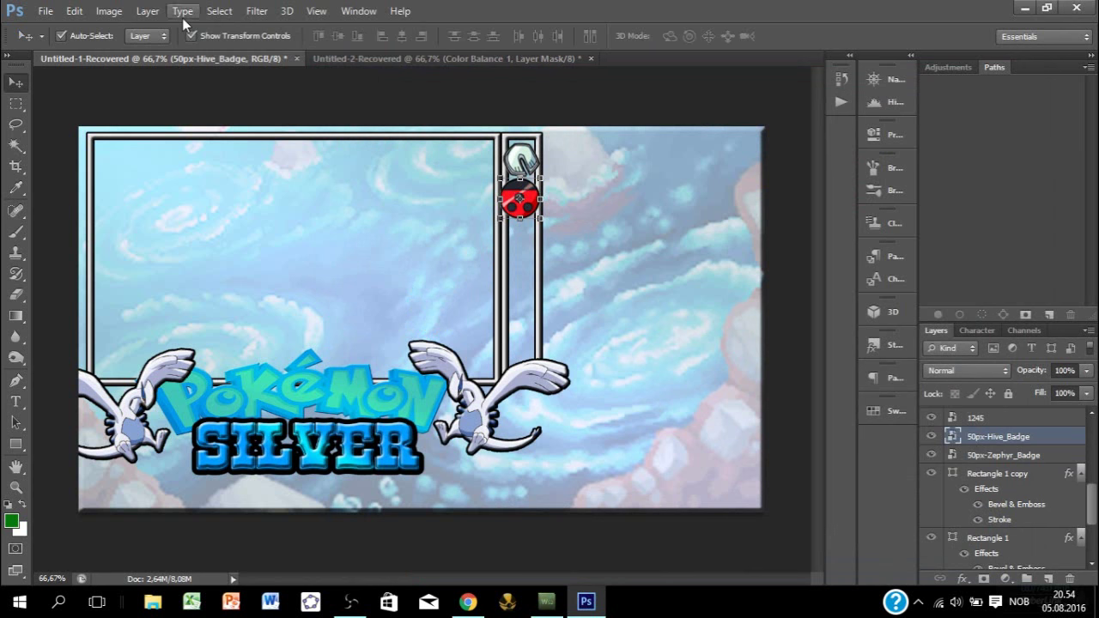
# Step: Place 50px-Plain_Badge, enlarge it slightly beyond the narrow frame's width and position it below the Hive badge
pyautogui.click(45, 10)
pyautogui.click(181, 273)
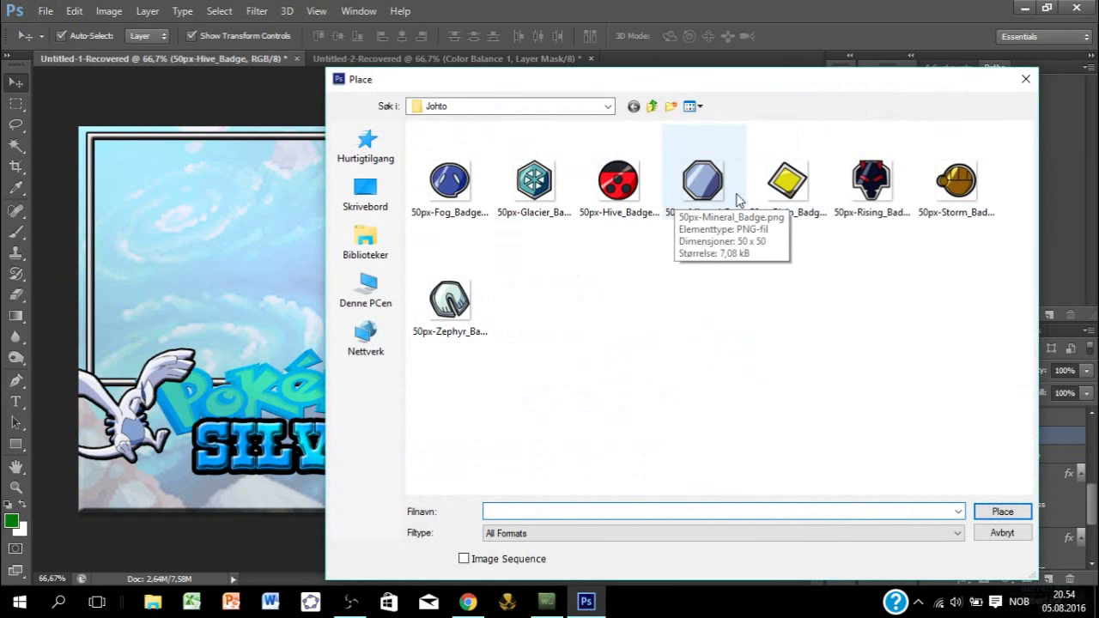
pyautogui.doubleClick(786, 182)
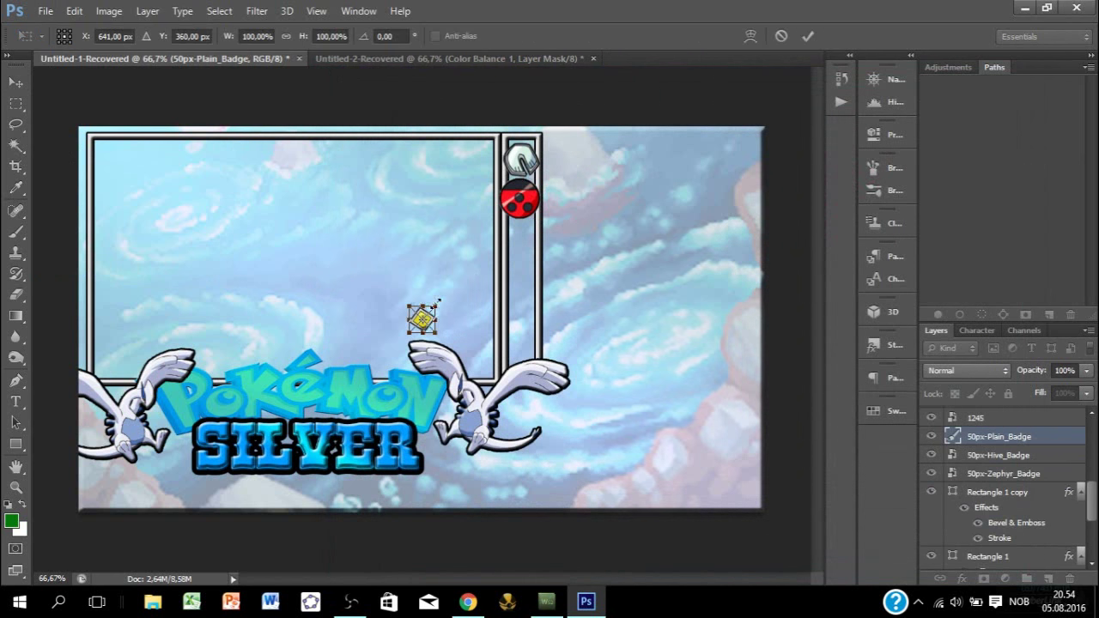
pyautogui.moveTo(433, 309); pyautogui.dragTo(530, 270)
pyautogui.press('Return')
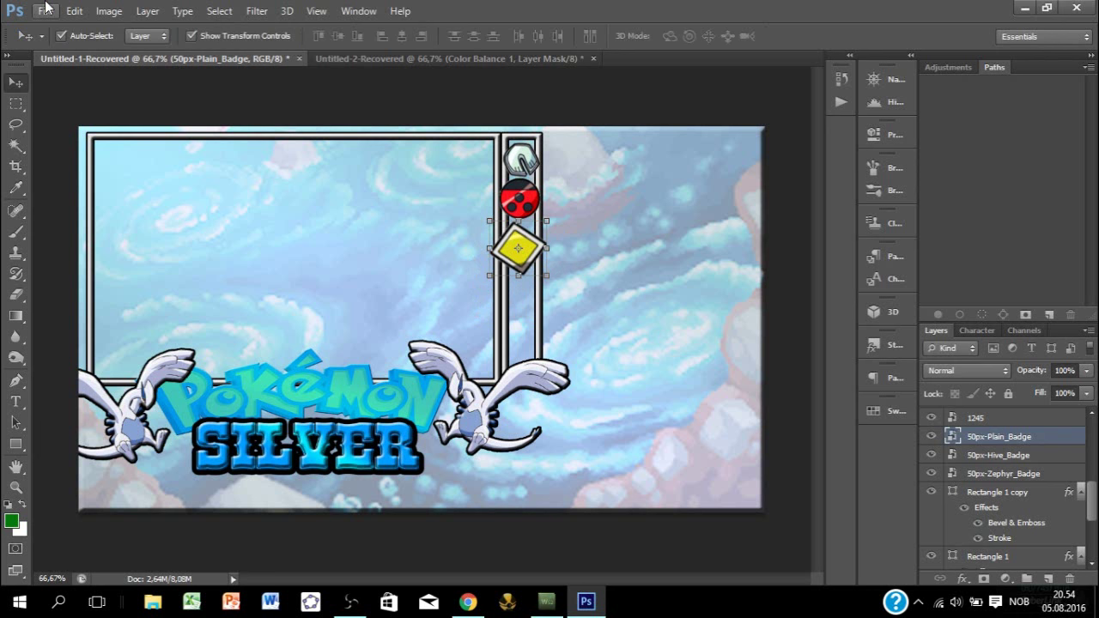
pyautogui.click(45, 10)
pyautogui.click(107, 273)
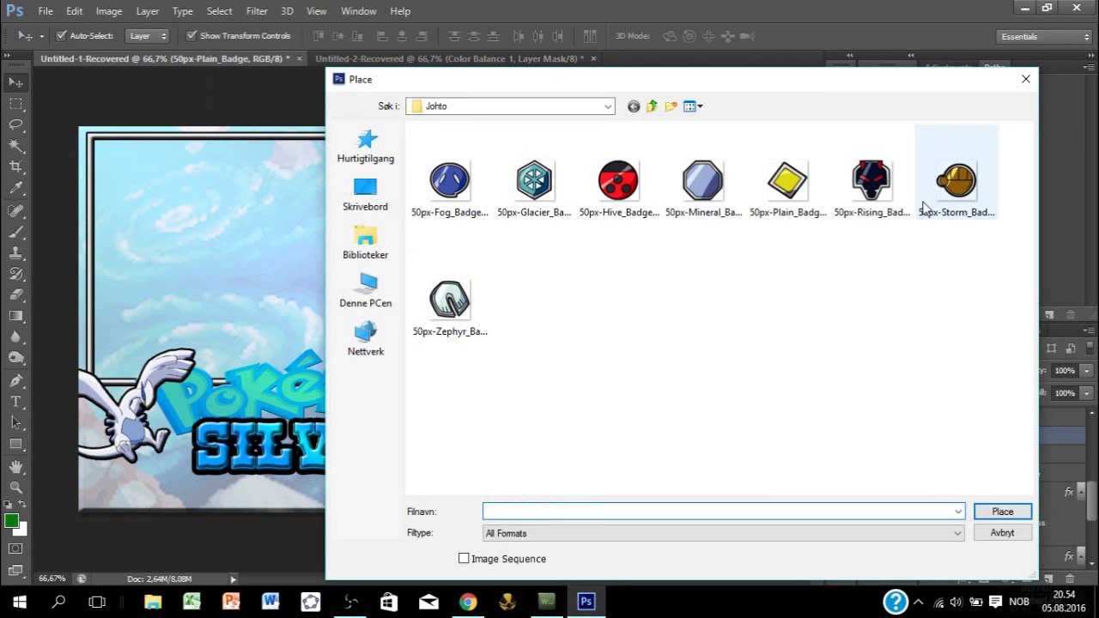
pyautogui.click(548, 601)
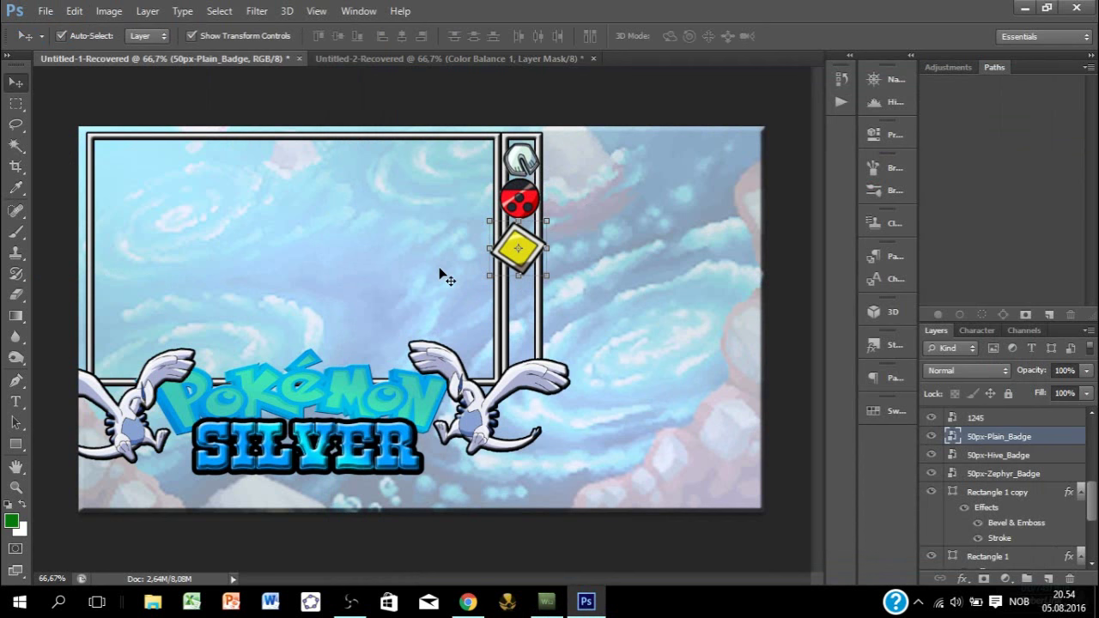
pyautogui.press('Return')
pyautogui.click(607, 314)
# Step: Switch to Chrome and search Google Images for "johto badges"
pyautogui.click(468, 602)
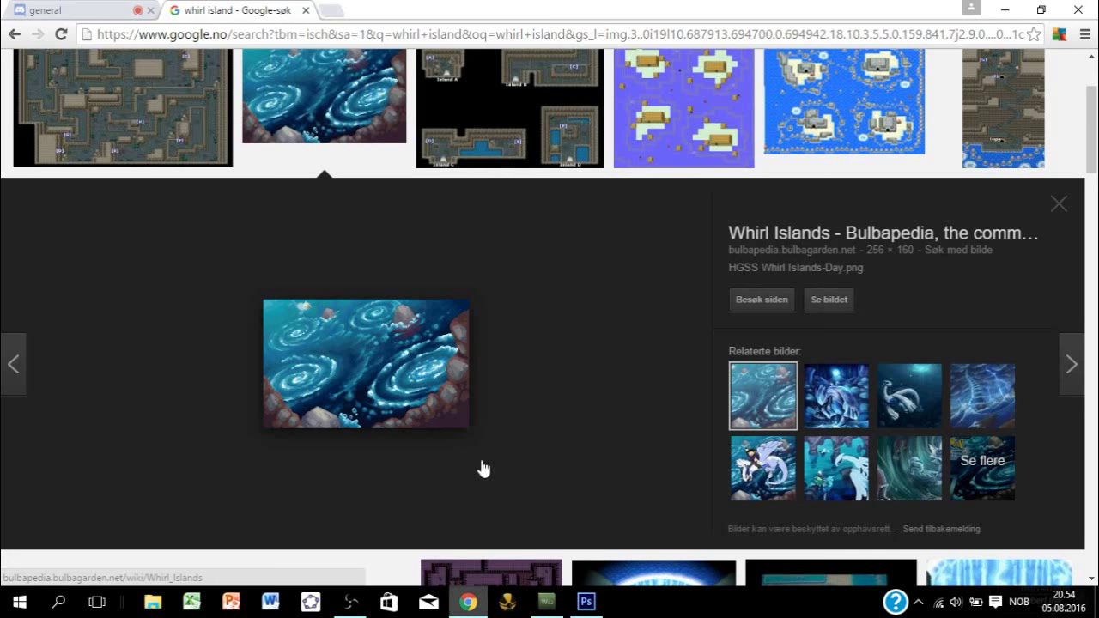
pyautogui.scroll(2, 483, 468)
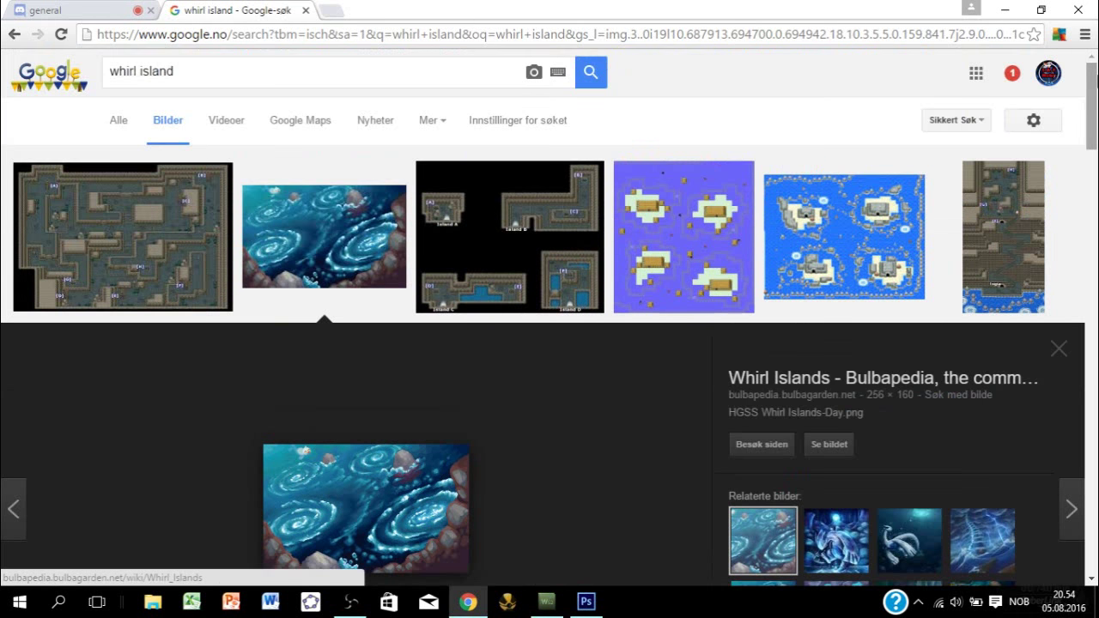
pyautogui.tripleClick(400, 72)
pyautogui.write('johto ')
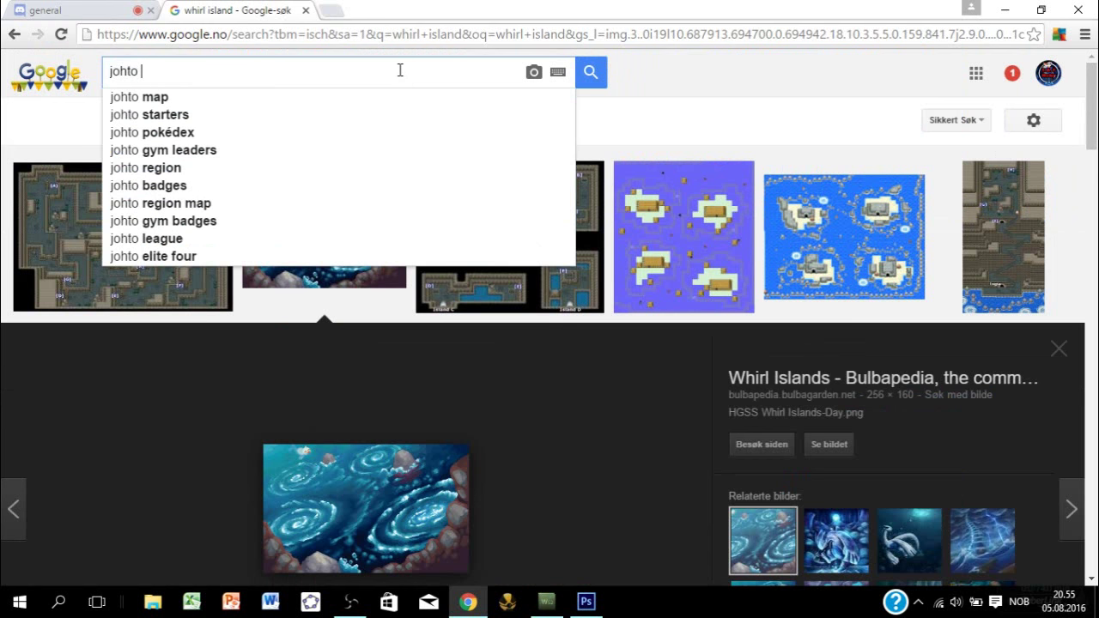
pyautogui.write('badg')
pyautogui.press('BackSpace')
pyautogui.write('dges')
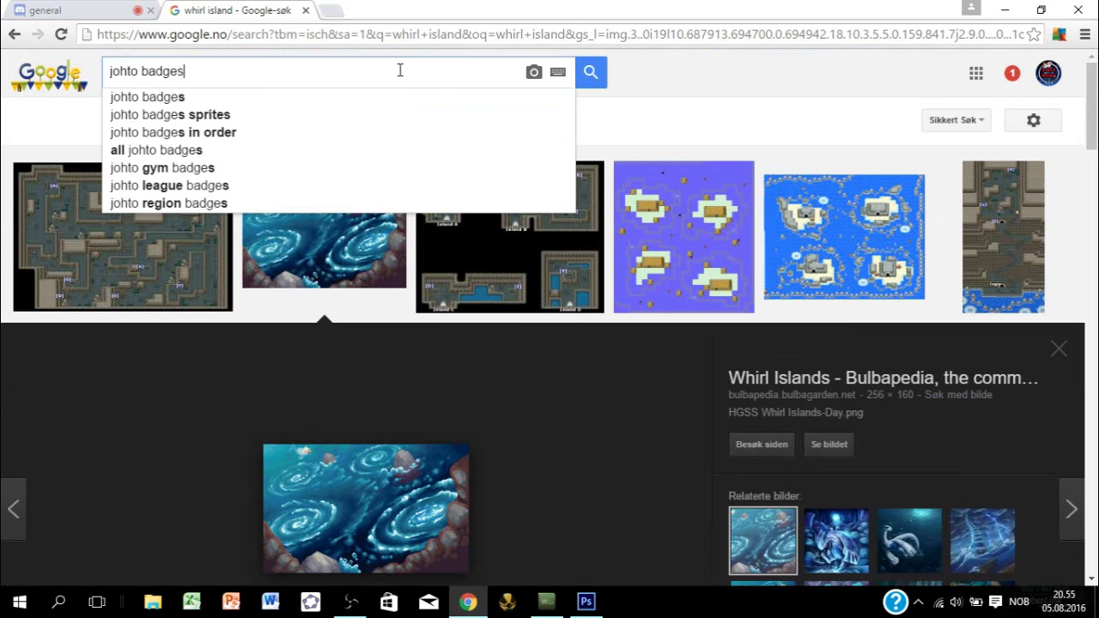
pyautogui.press('Return')
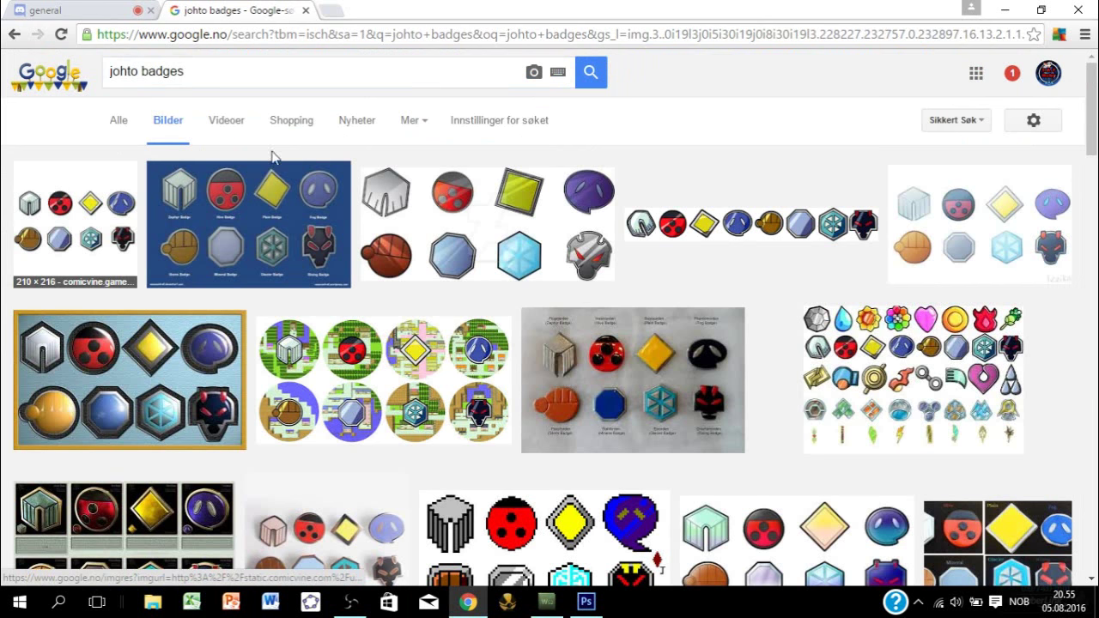
# Step: Copy the image showing all eight Johto badges in a single row and paste it into the Photoshop layout
pyautogui.click(75, 221)
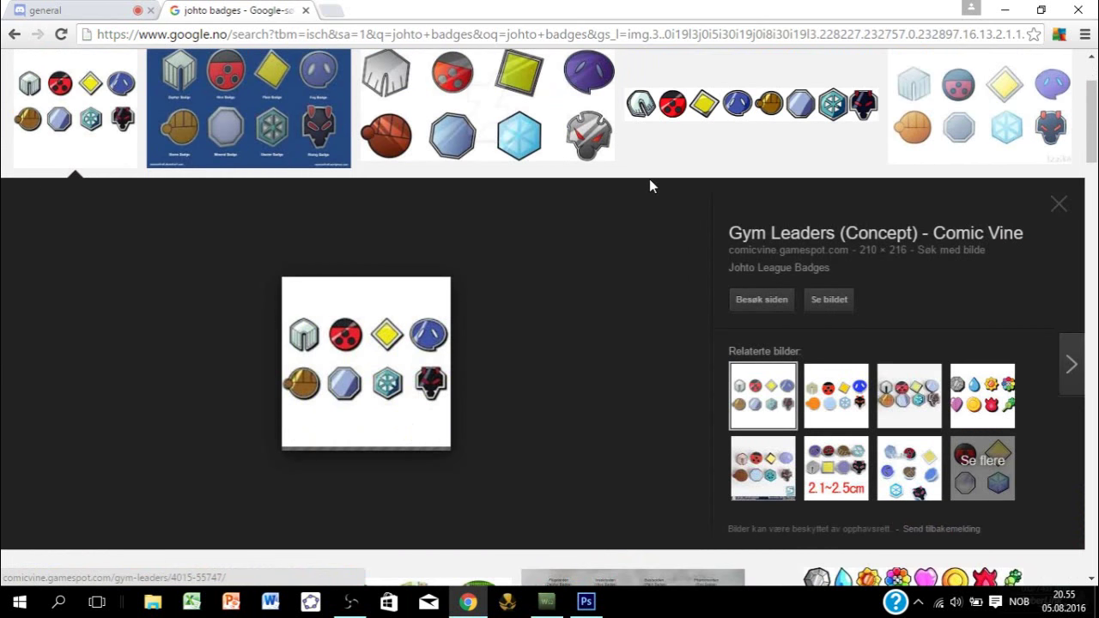
pyautogui.click(747, 104)
pyautogui.rightClick(400, 379)
pyautogui.click(462, 328)
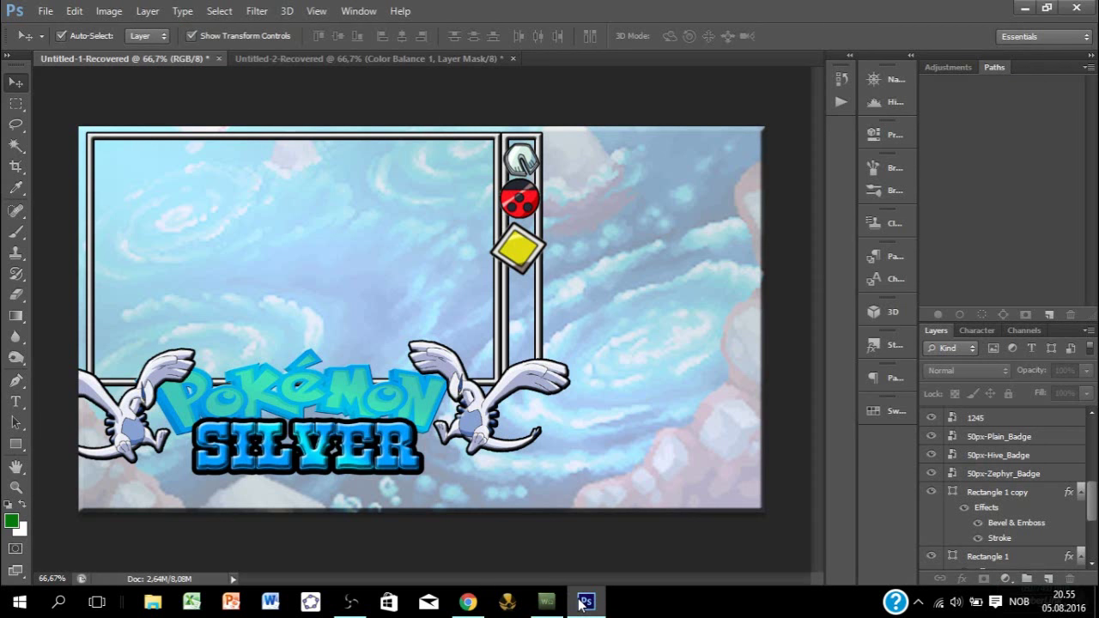
pyautogui.hotkey('ctrl', 'v')
pyautogui.rightClick(546, 316)
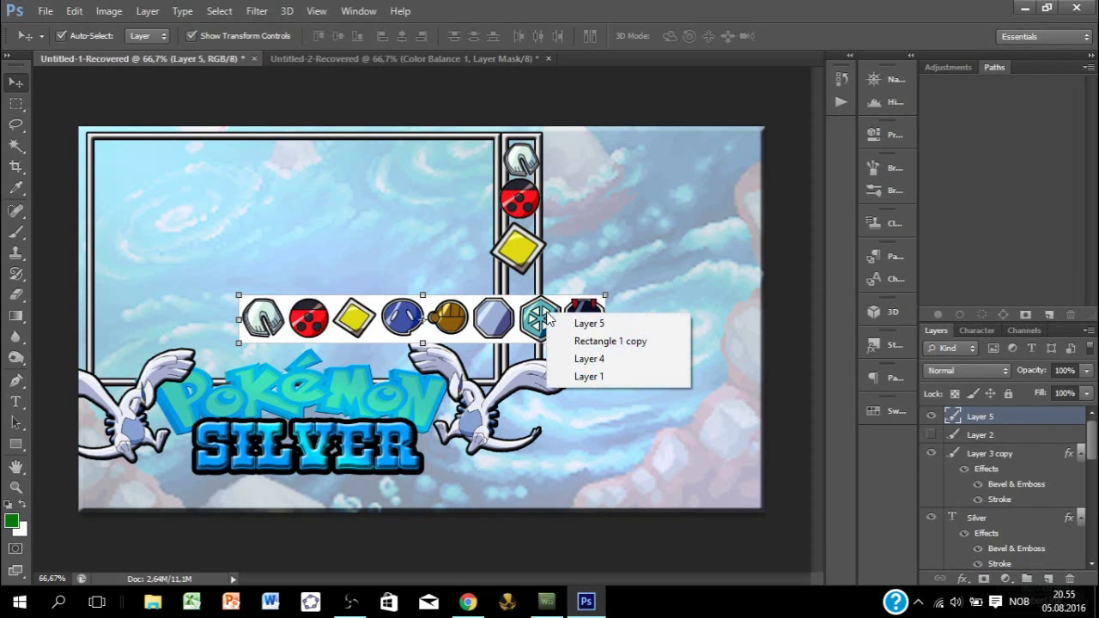
pyautogui.press('Escape')
# Step: Try rotating the pasted badge strip 90° clockwise, cancel the transform and delete the strip's layer
pyautogui.hotkey('ctrl', 't')
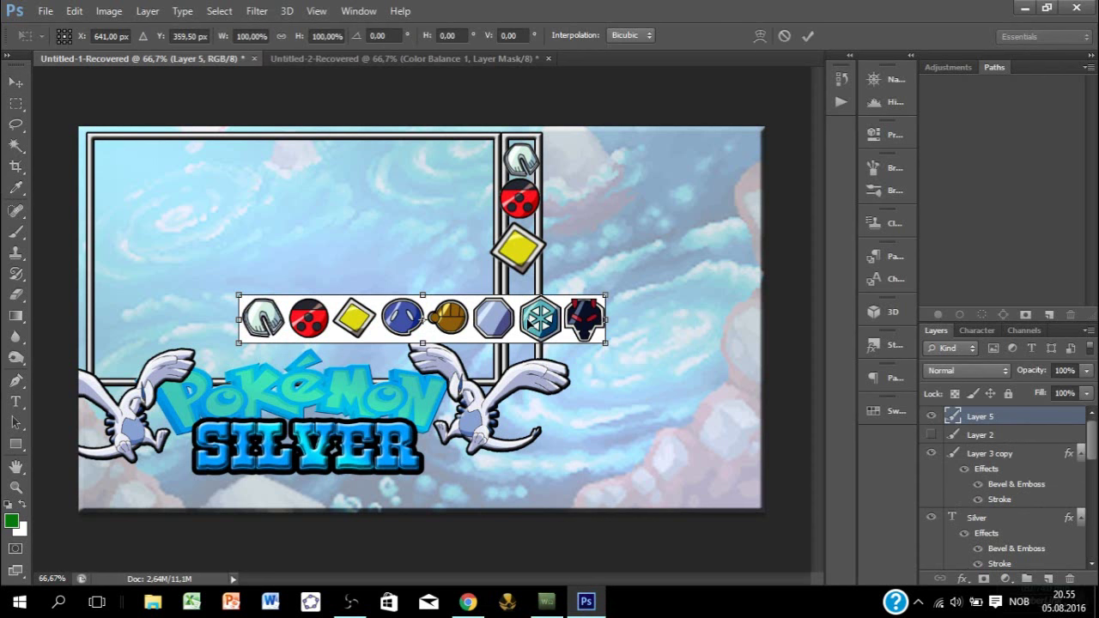
pyautogui.rightClick(532, 324)
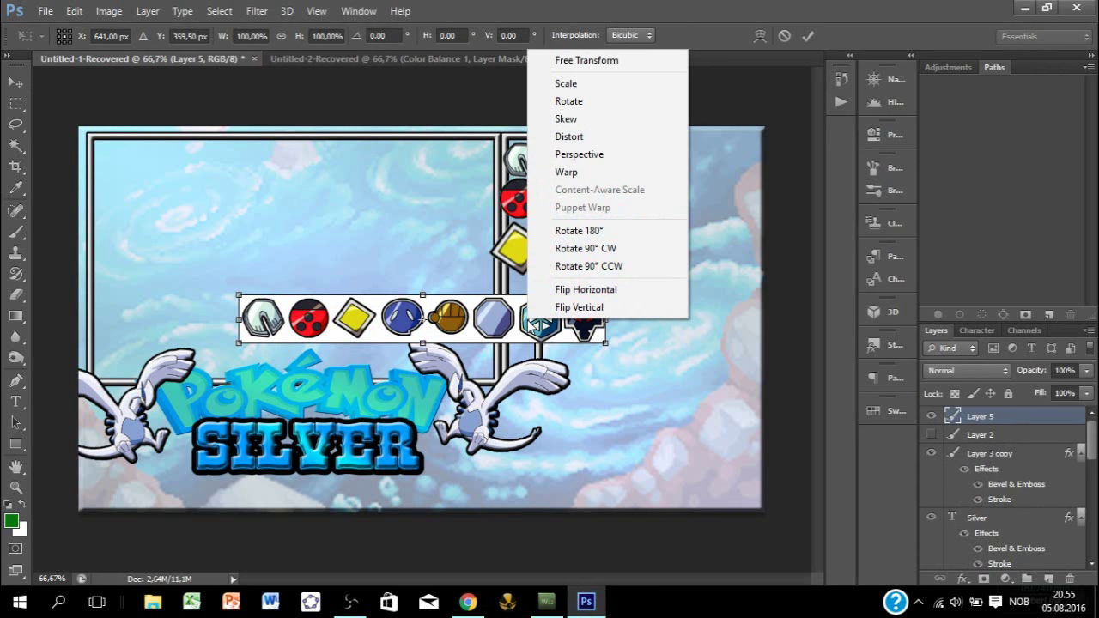
pyautogui.click(596, 248)
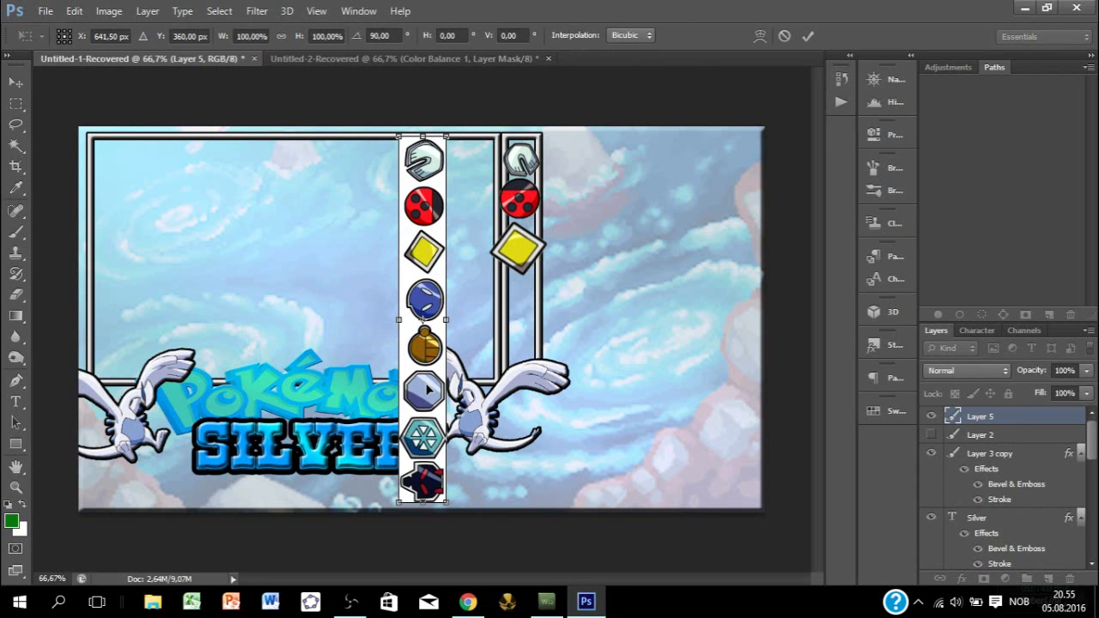
pyautogui.click(784, 36)
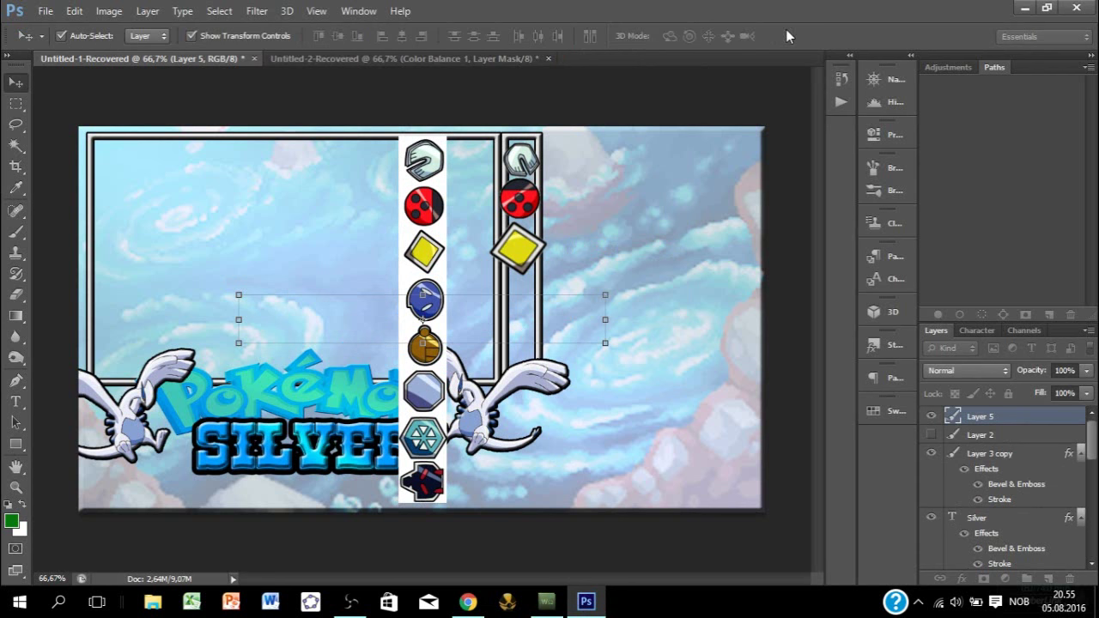
pyautogui.rightClick(1030, 418)
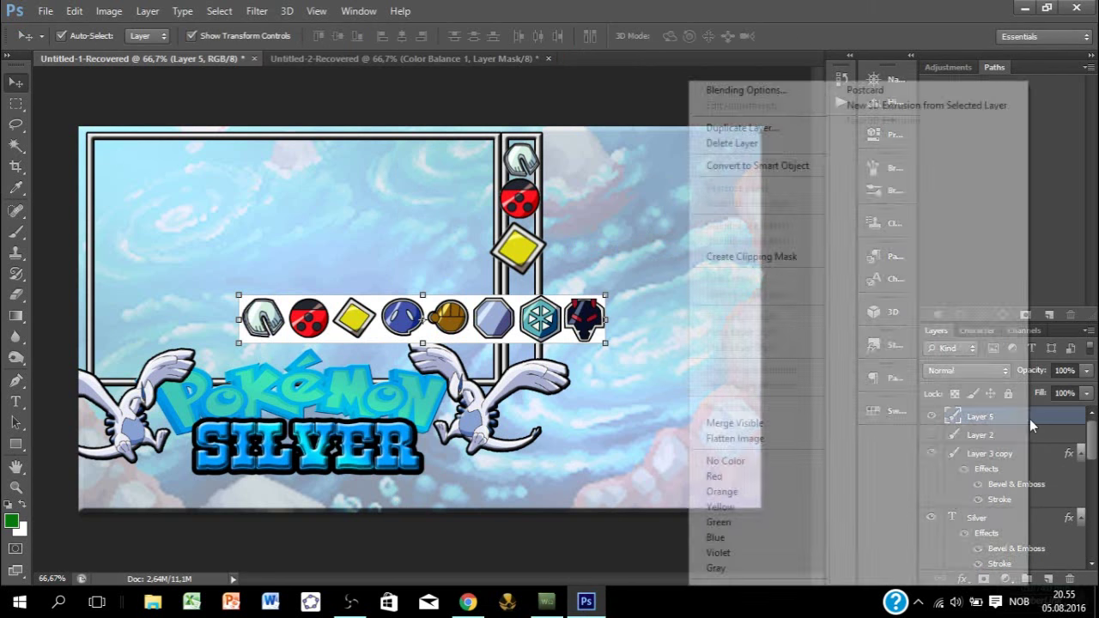
pyautogui.click(760, 144)
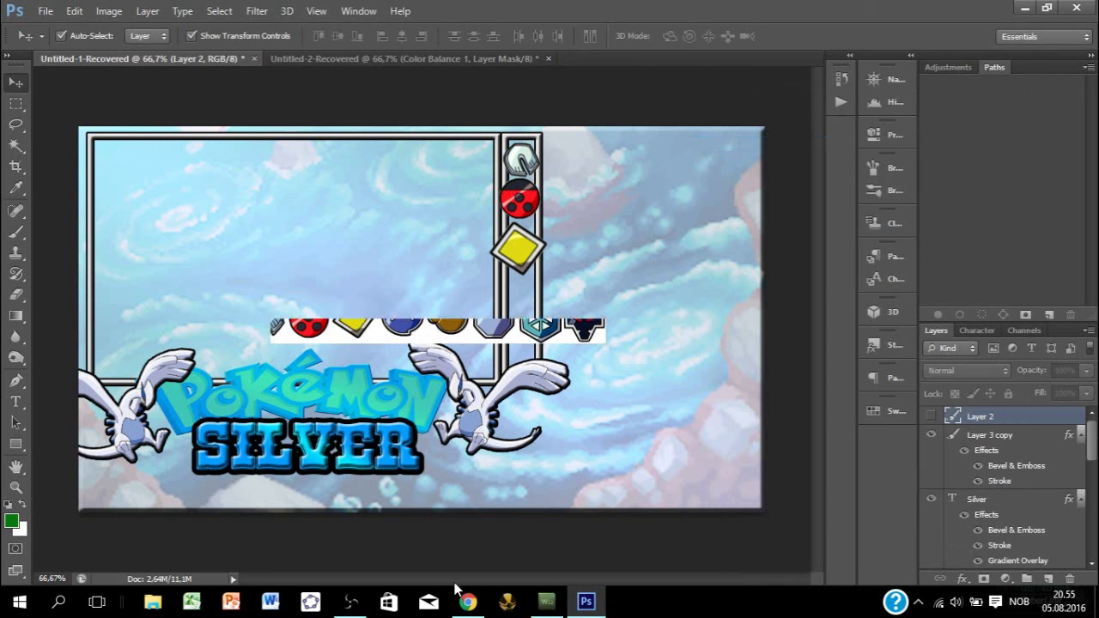
# Step: Switch to Chrome and look further through the Johto badge image results for a usable badge picture
pyautogui.click(468, 601)
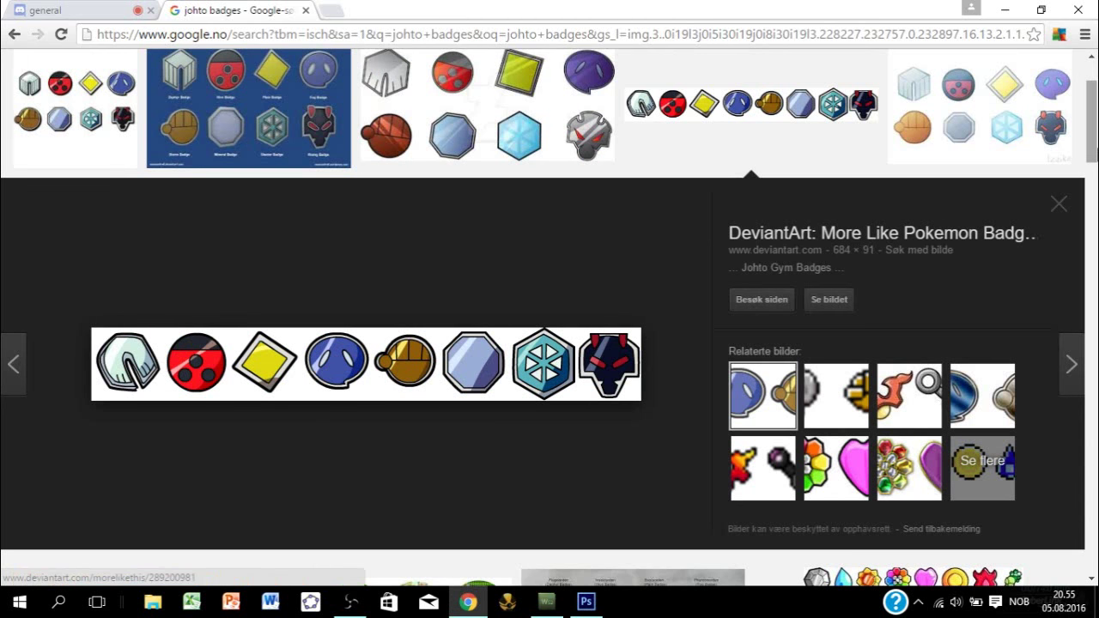
pyautogui.moveTo(1092, 144); pyautogui.dragTo(1092, 407)
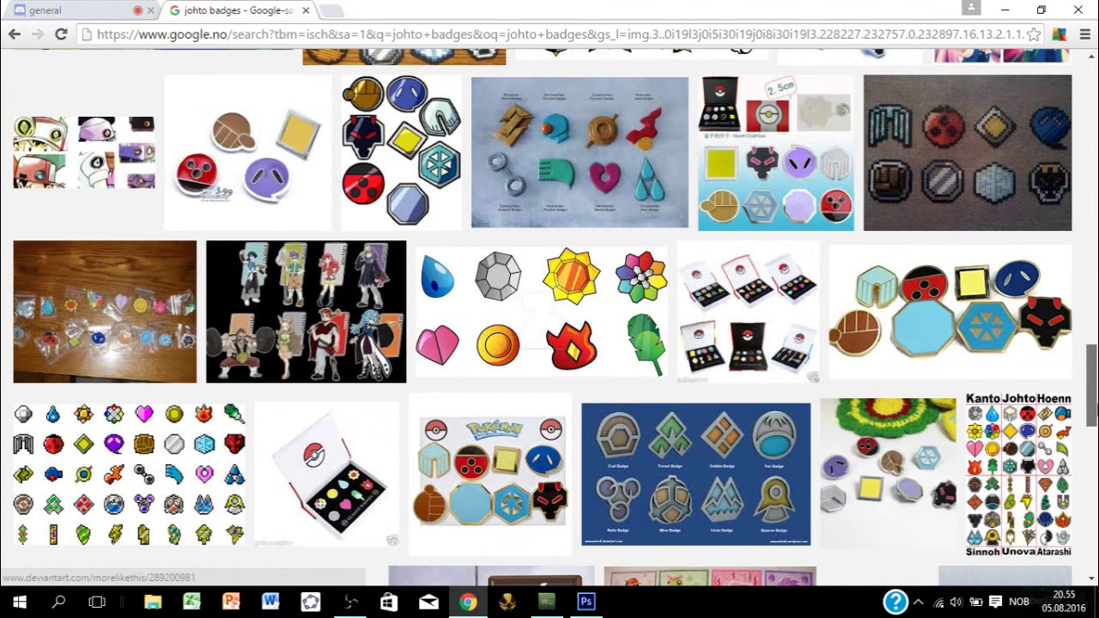
pyautogui.moveTo(1092, 420); pyautogui.dragTo(1096, 461)
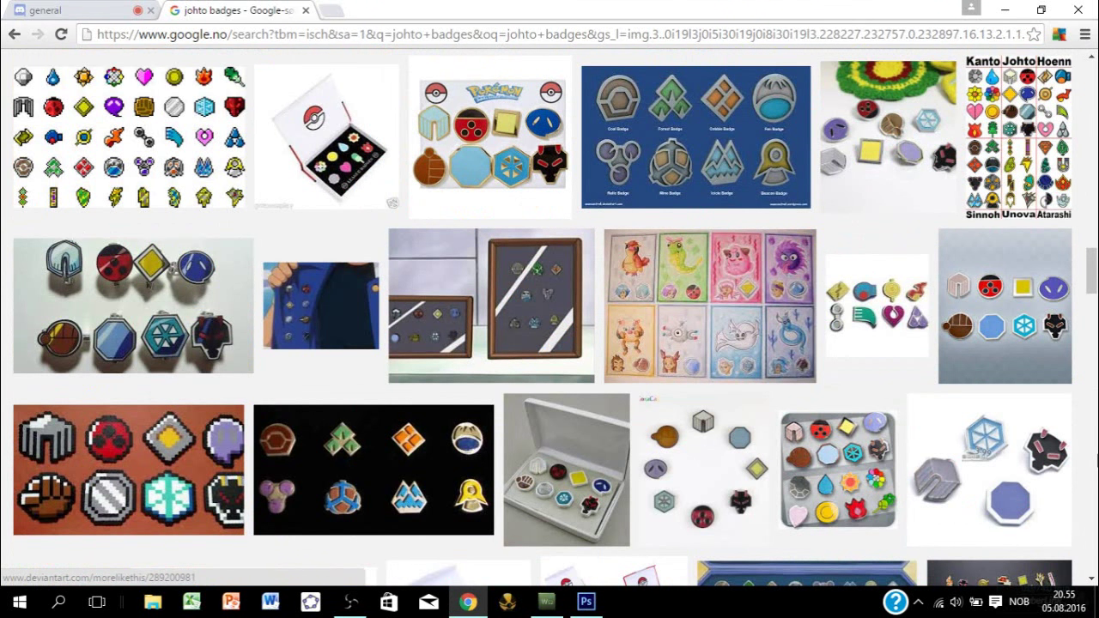
pyautogui.scroll(-20, 1090, 437)
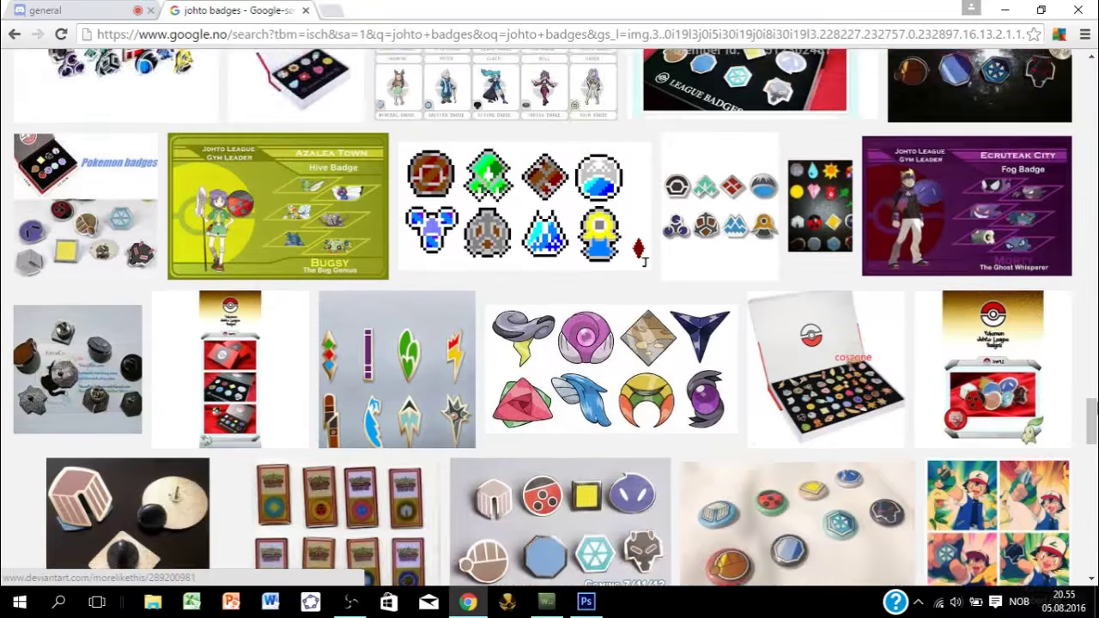
# Step: Return to Photoshop and shrink the yellow Plain Badge to 178% width and 196% height so it better fits the narrow frame
pyautogui.hotkey('alt', 'Tab')
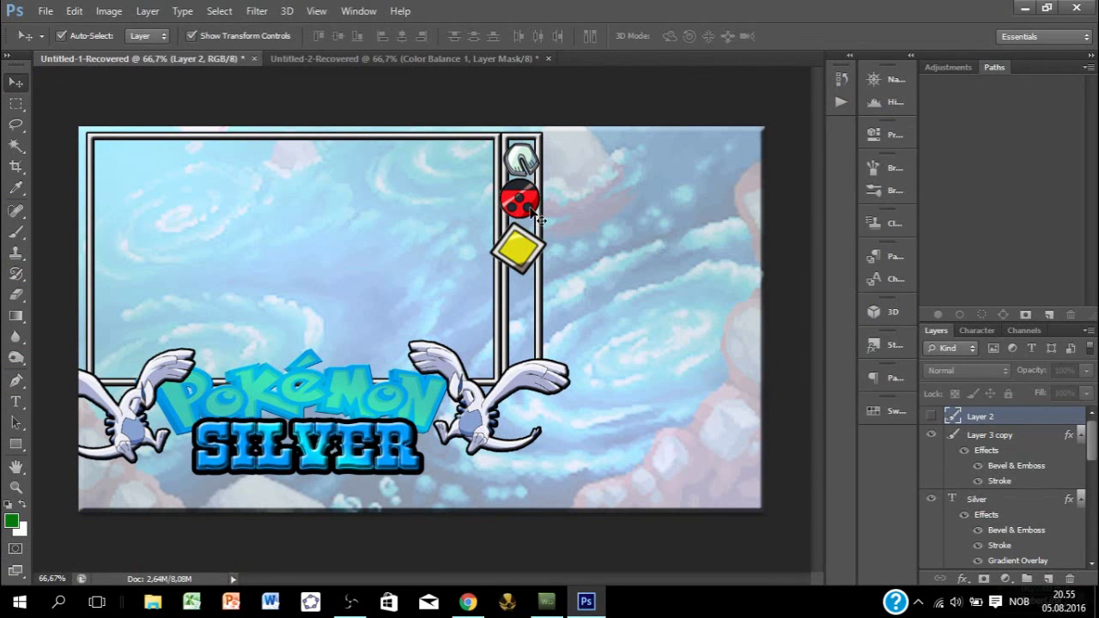
pyautogui.click(524, 248)
pyautogui.moveTo(485, 285); pyautogui.dragTo(493, 277)
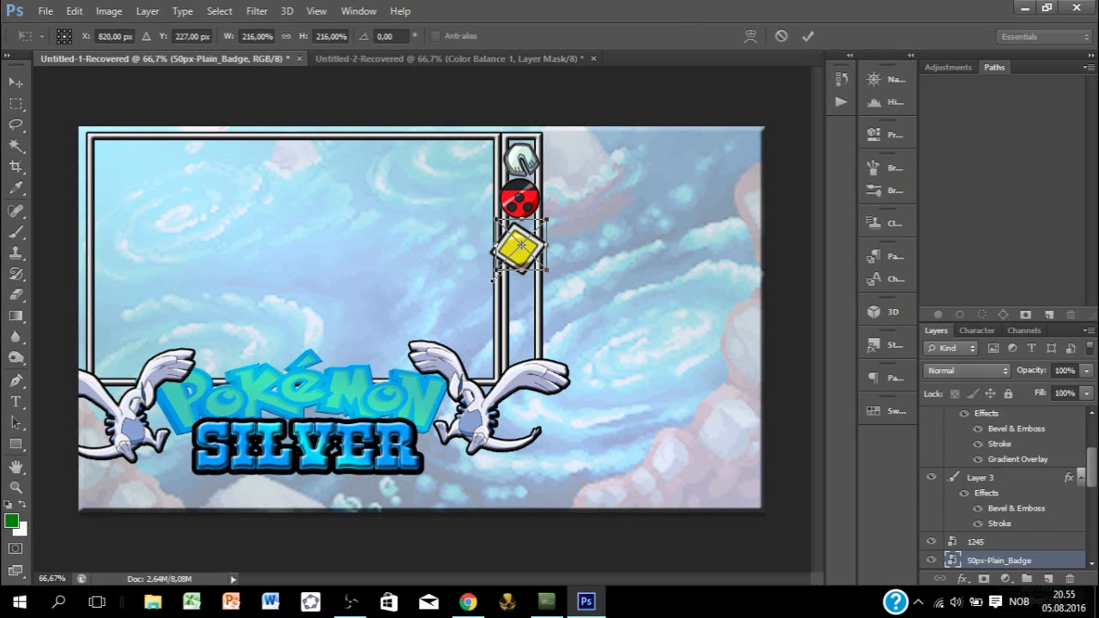
pyautogui.click(807, 36)
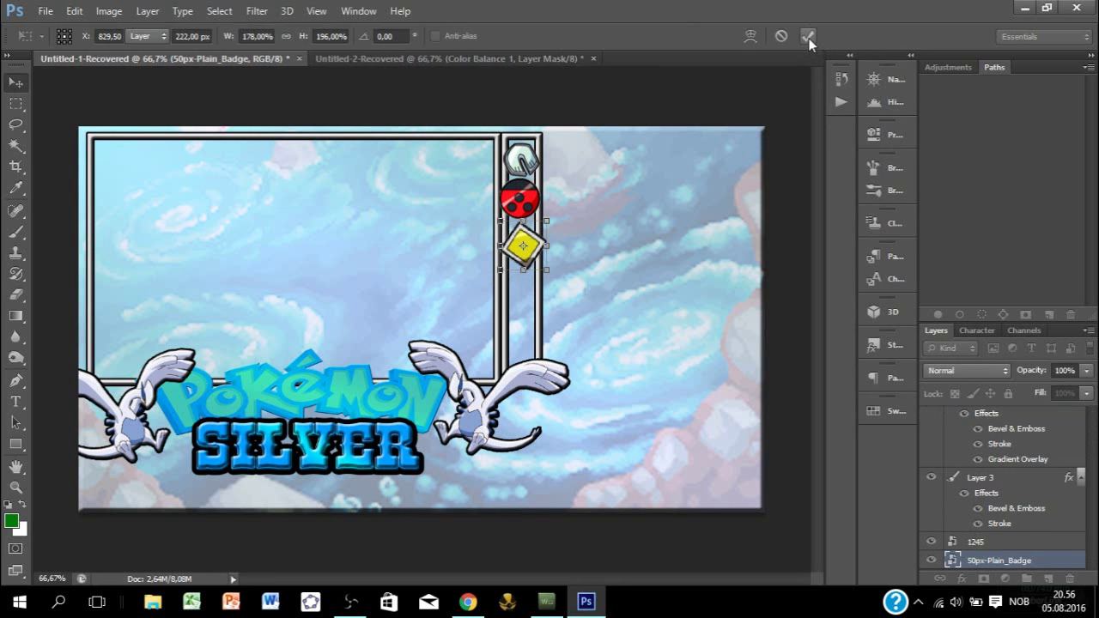
pyautogui.click(804, 105)
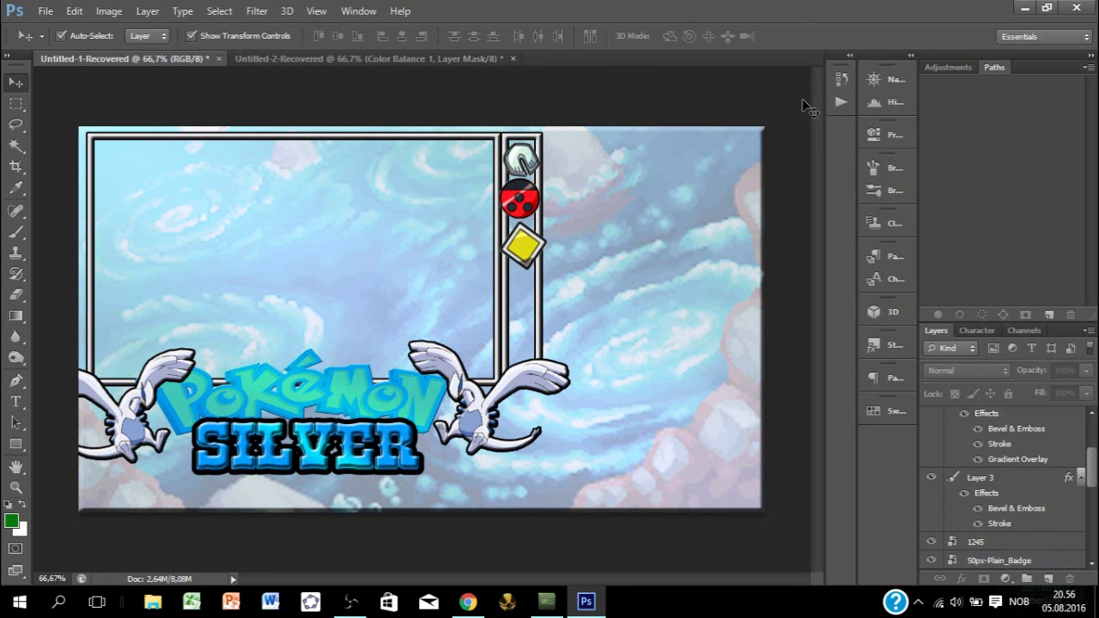
pyautogui.click(15, 443)
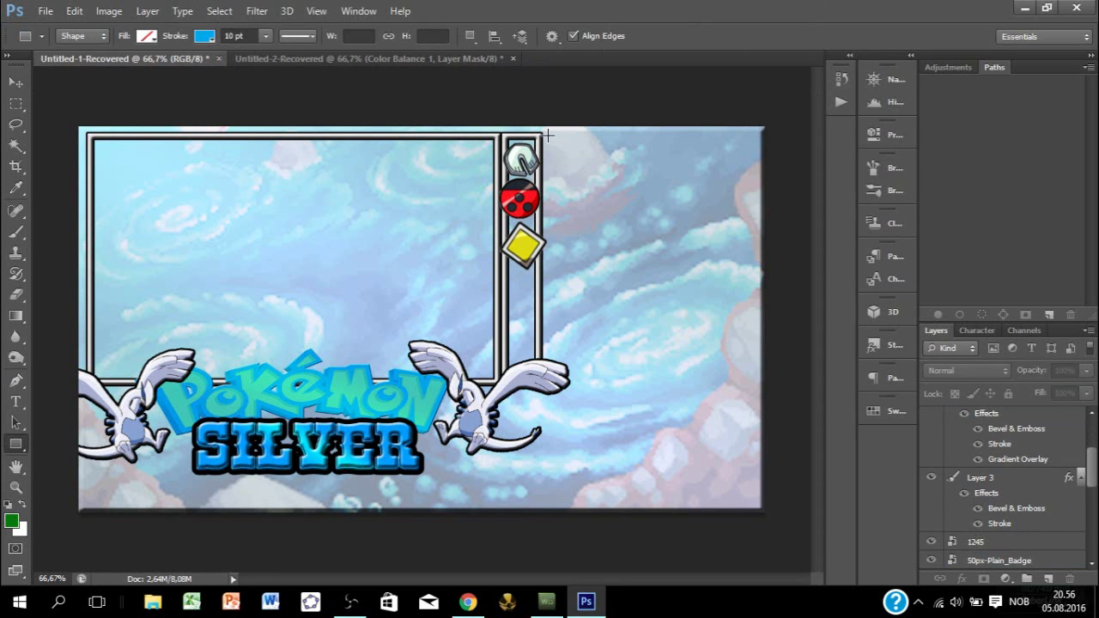
pyautogui.moveTo(546, 136)
pyautogui.mouseDown()
pyautogui.moveTo(588, 144)
pyautogui.moveTo(640, 201)
pyautogui.moveTo(643, 223)
pyautogui.mouseUp()
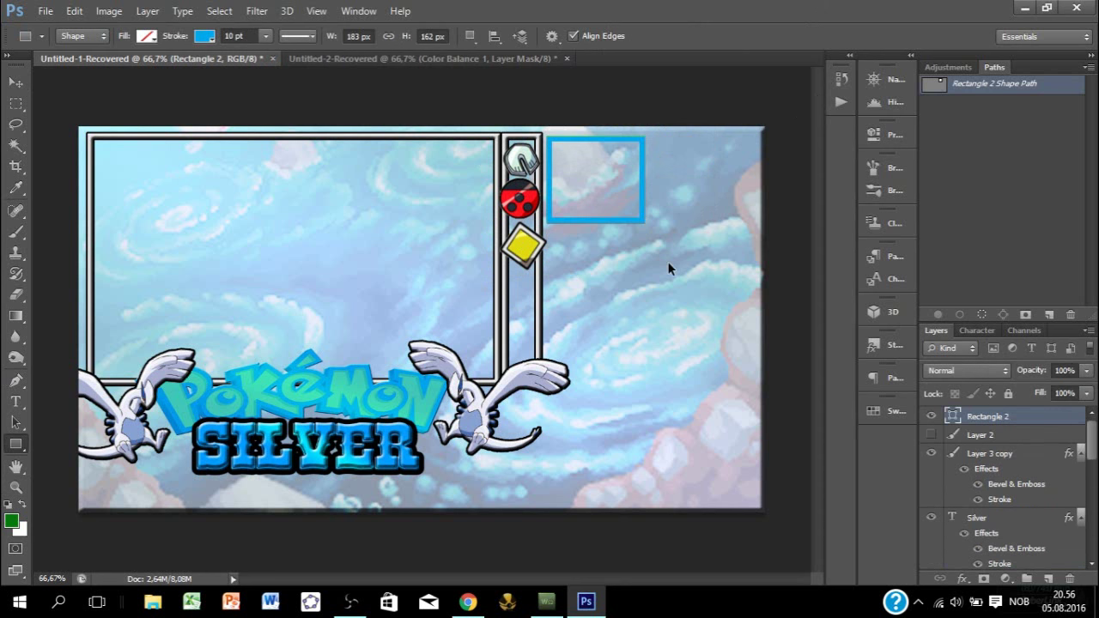
pyautogui.hotkey('ctrl', 'z')
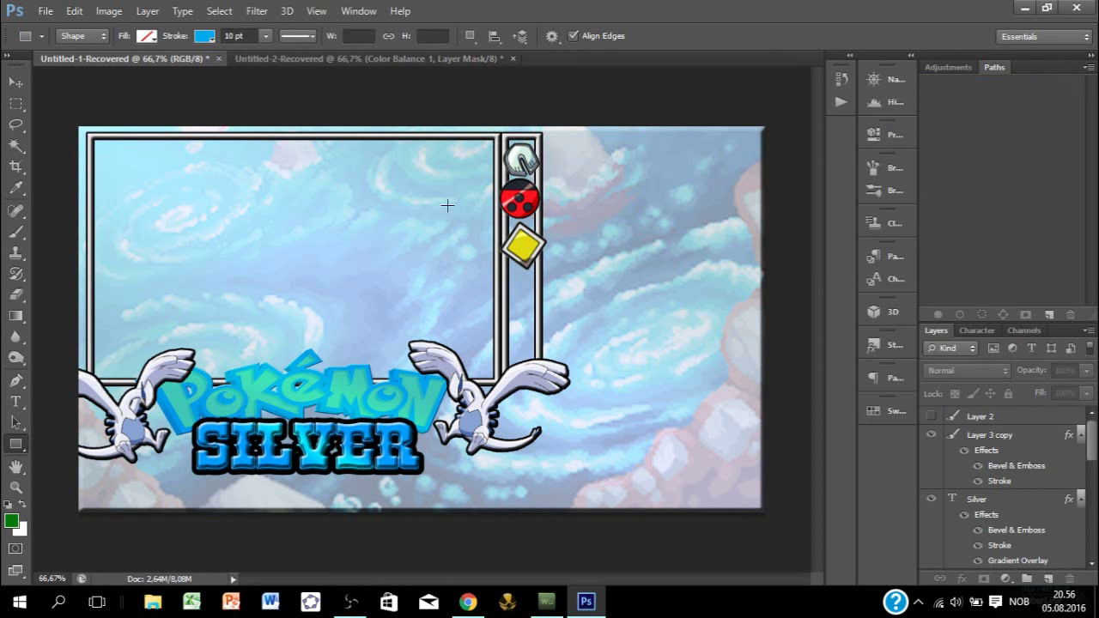
# Step: Duplicate the large main frame, move the copy onto the empty right side of the layout and scale it to about 26%
pyautogui.click(16, 81)
pyautogui.click(446, 296)
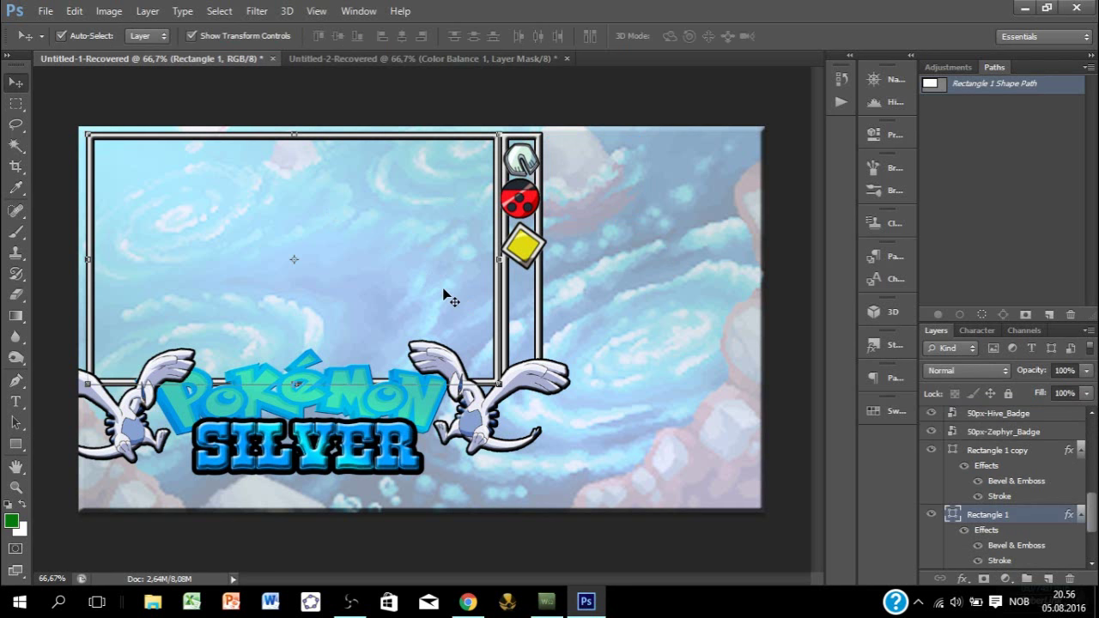
pyautogui.hotkey('ctrl', 'j')
pyautogui.hotkey('ctrl', 't')
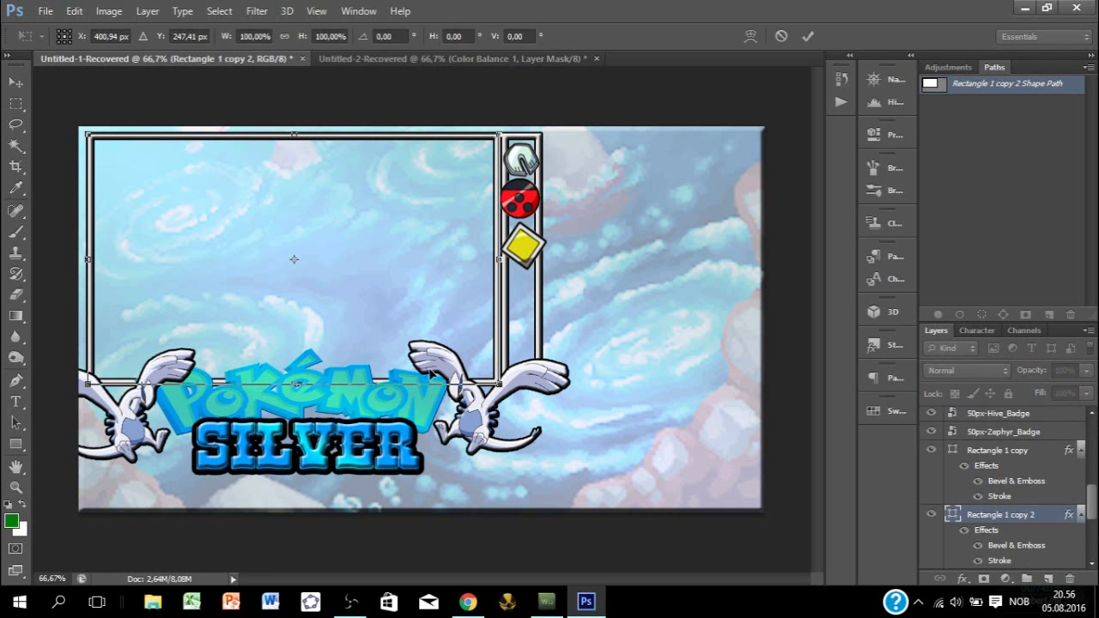
pyautogui.moveTo(411, 316); pyautogui.dragTo(655, 346)
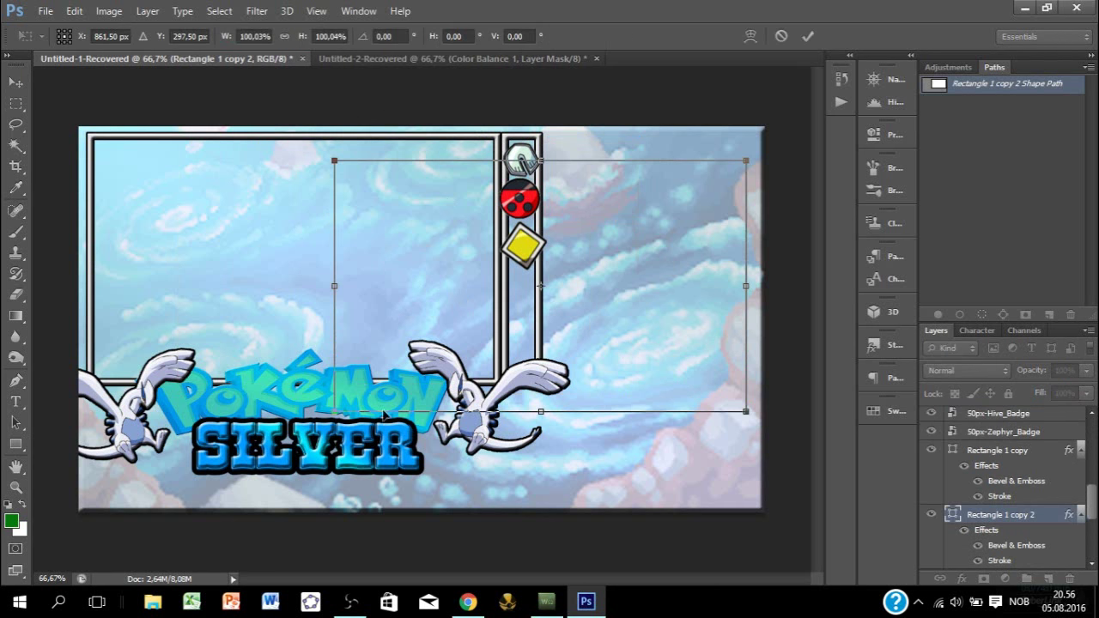
pyautogui.moveTo(335, 411); pyautogui.dragTo(637, 225)
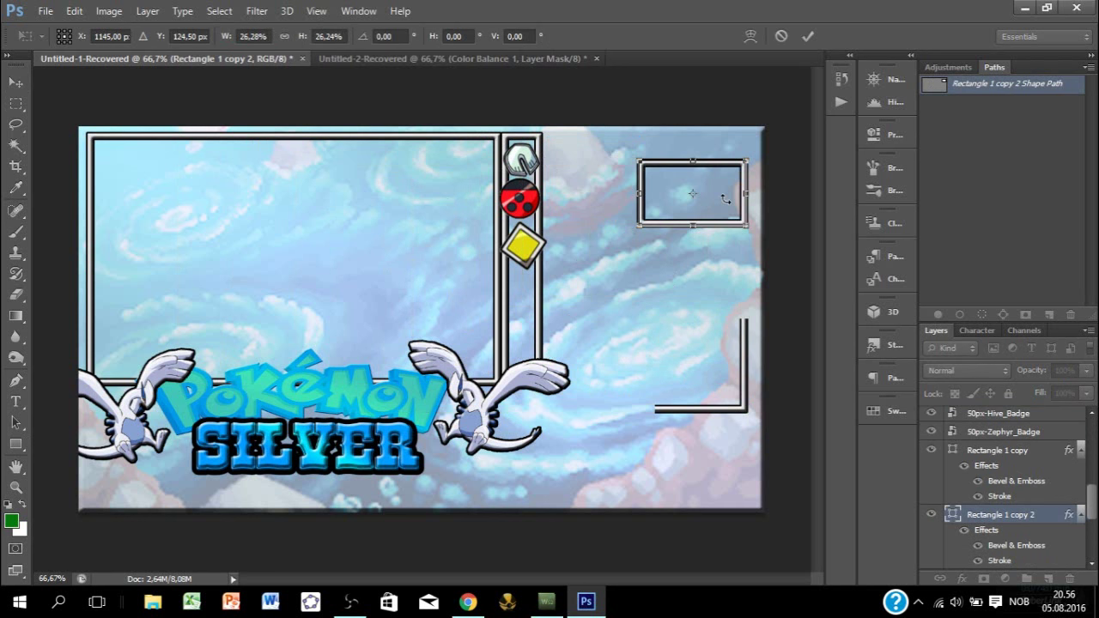
# Step: Position the small frame directly beside the top of the badge column and stretch it to 27.84% width and 33.06% height
pyautogui.moveTo(700, 192); pyautogui.dragTo(639, 186)
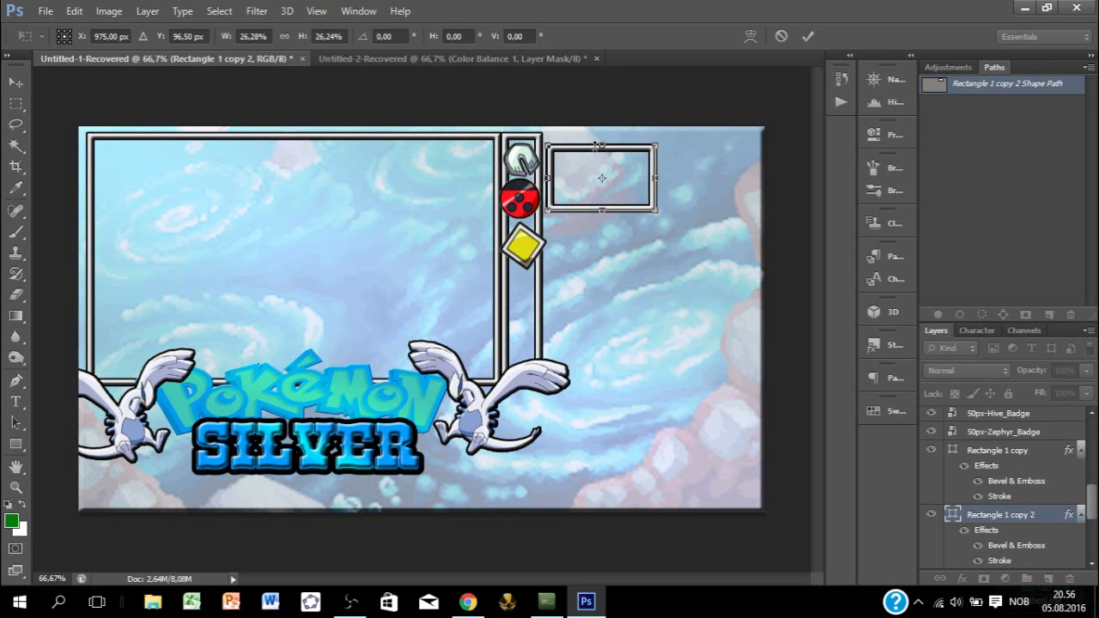
pyautogui.moveTo(657, 176)
pyautogui.mouseDown()
pyautogui.moveTo(759, 184)
pyautogui.moveTo(661, 182)
pyautogui.mouseUp()
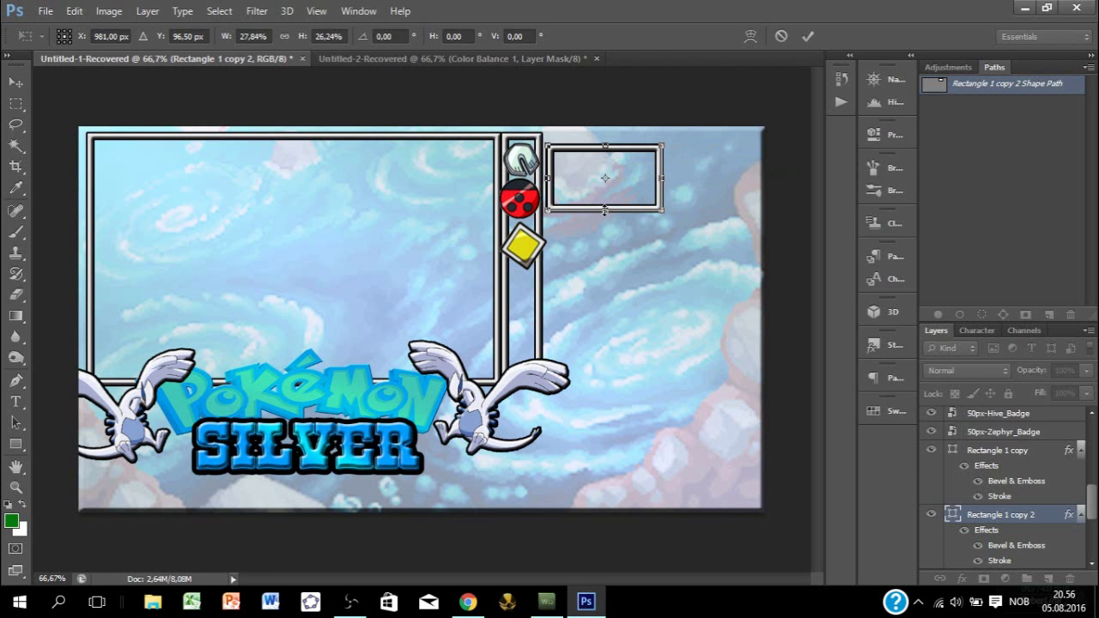
pyautogui.doubleClick(623, 198)
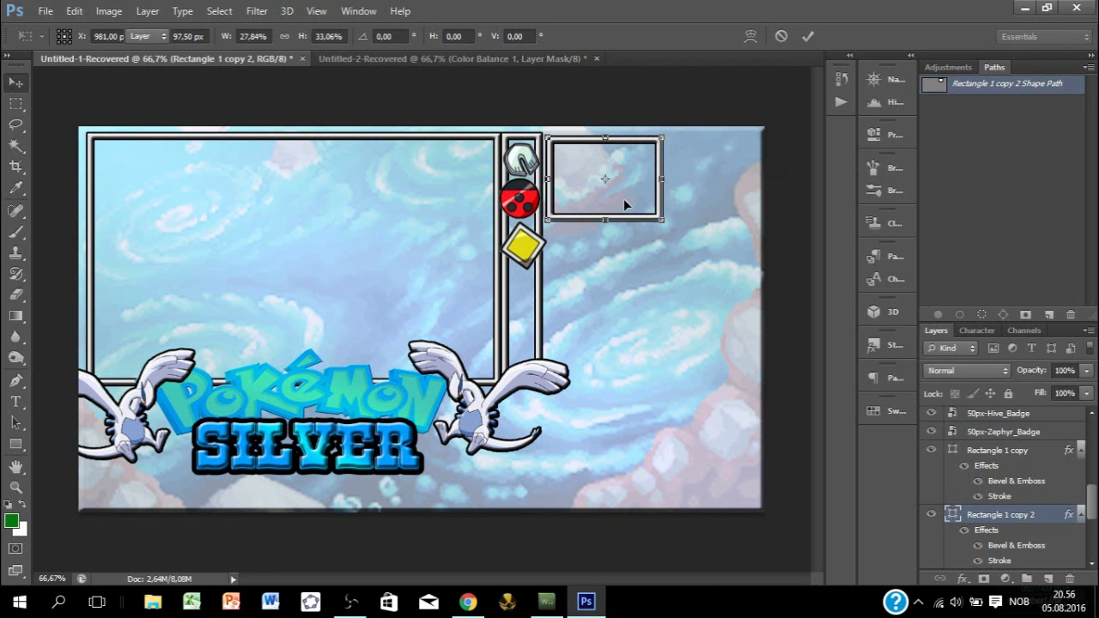
# Step: Duplicate the small frame and place the copy immediately to its right, with their edges adjoining
pyautogui.hotkey('ctrl', 'alt', 't')
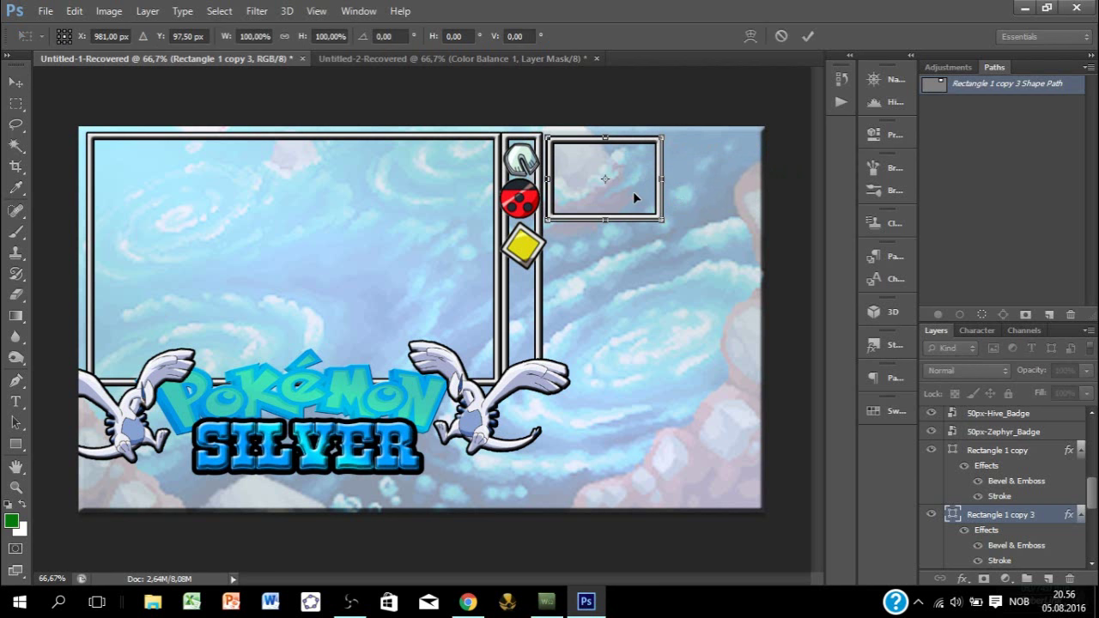
pyautogui.moveTo(633, 197); pyautogui.dragTo(757, 198)
pyautogui.click(809, 40)
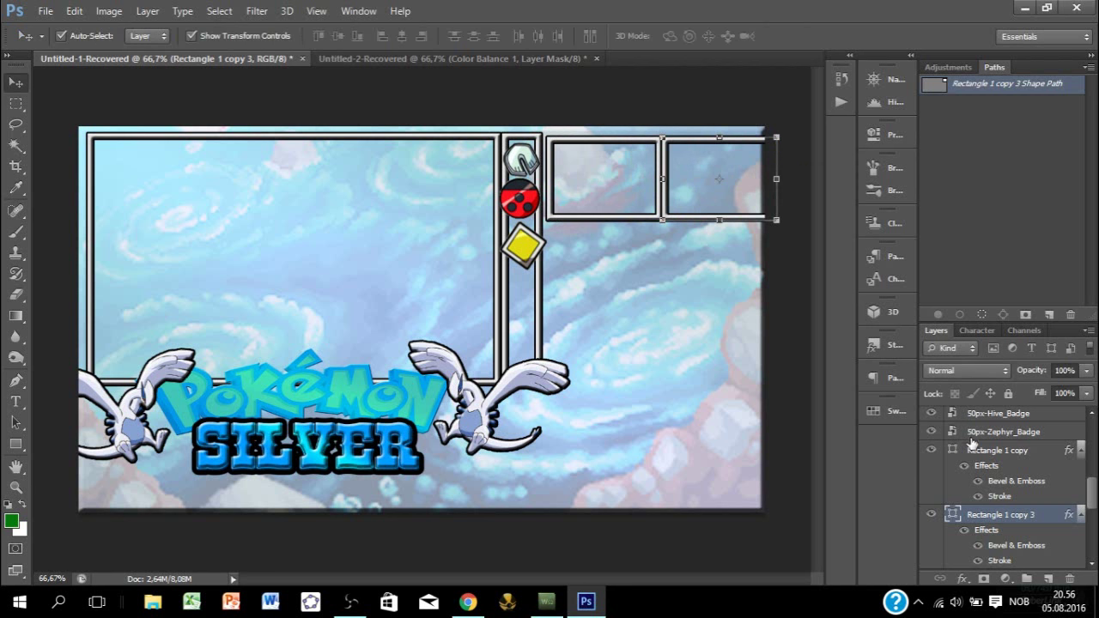
pyautogui.keyDown('ctrl'); pyautogui.click(1012, 459); pyautogui.keyUp('ctrl')
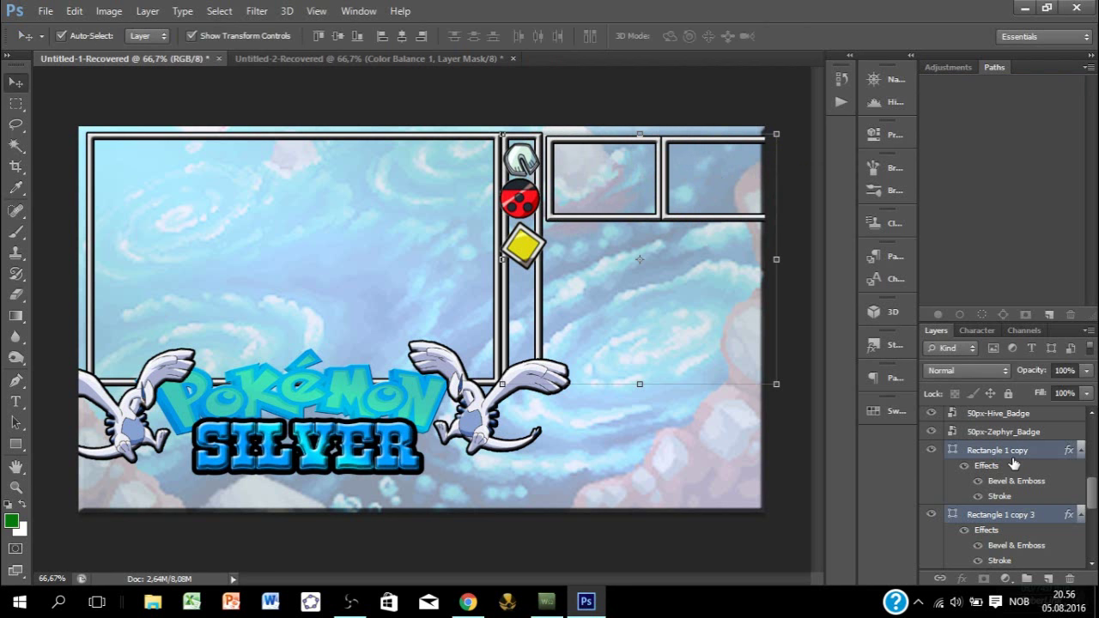
pyautogui.hotkey('ctrl', 't')
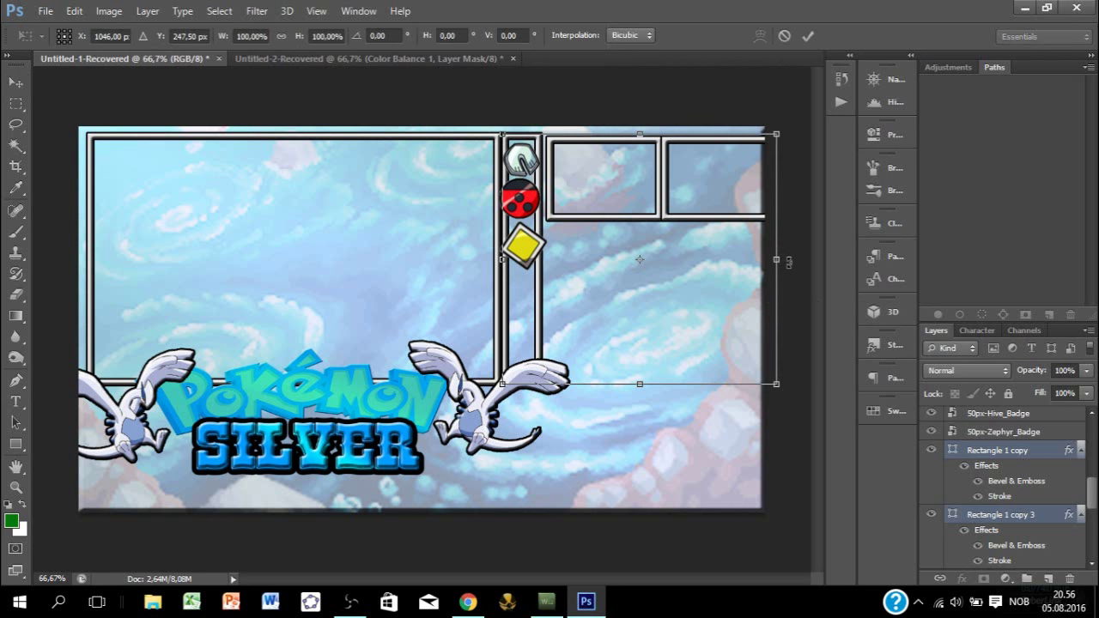
pyautogui.moveTo(781, 260); pyautogui.dragTo(761, 259)
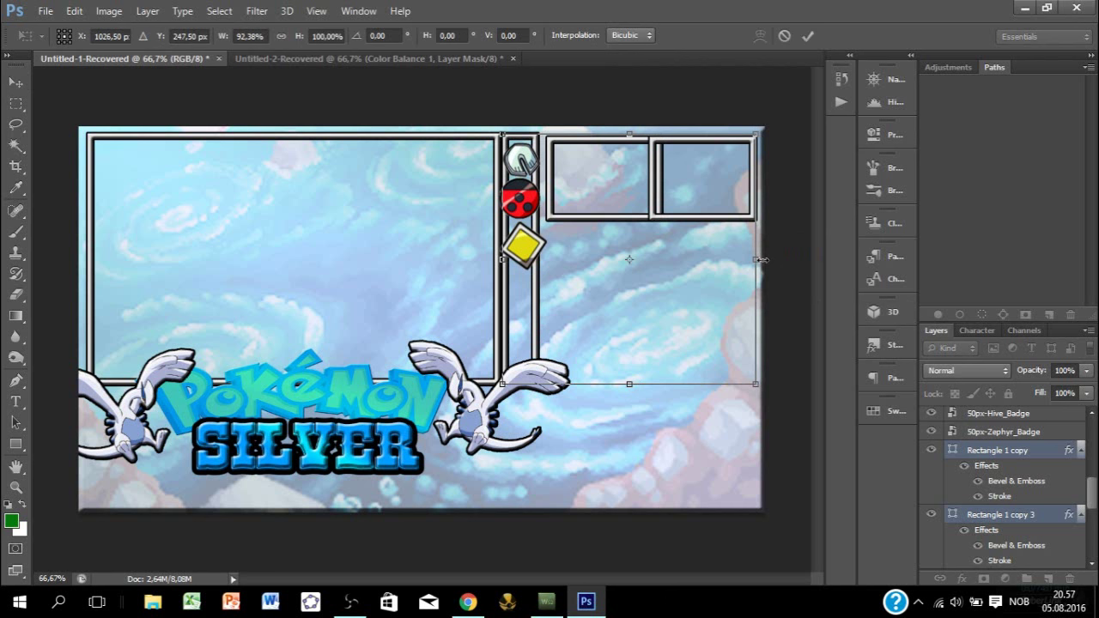
pyautogui.click(784, 35)
# Step: Select both small frames together and narrow the pair to about 92% width so it fits inside the canvas edge
pyautogui.moveTo(1091, 487); pyautogui.dragTo(1092, 495)
pyautogui.keyDown('ctrl'); pyautogui.click(1030, 459); pyautogui.keyUp('ctrl')
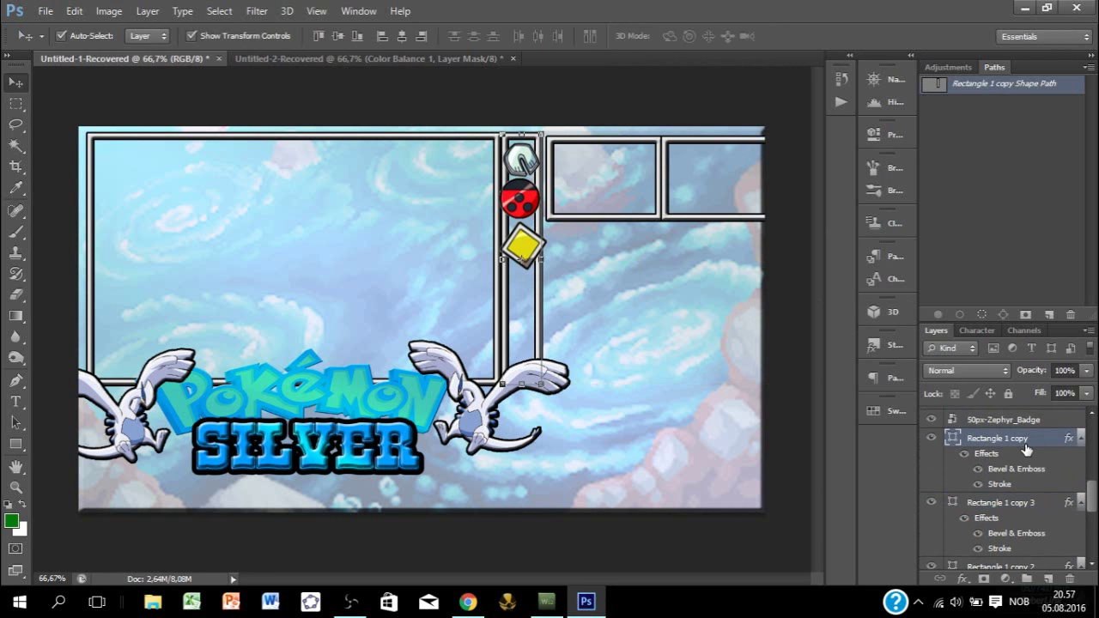
pyautogui.click(611, 178)
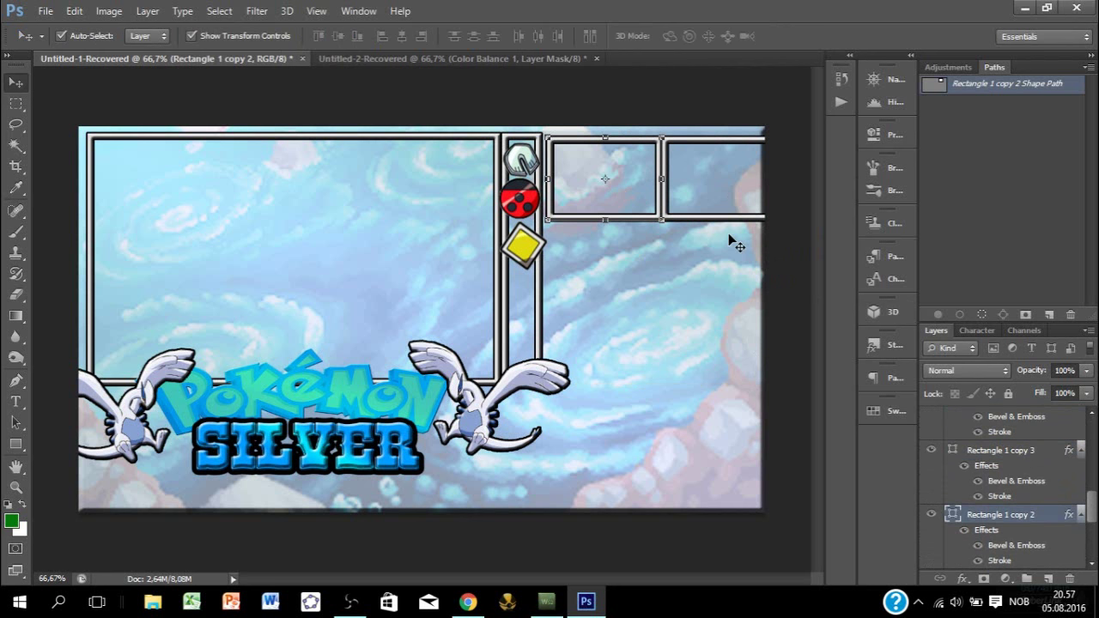
pyautogui.click(718, 185)
pyautogui.keyDown('ctrl'); pyautogui.click(1021, 515); pyautogui.keyUp('ctrl')
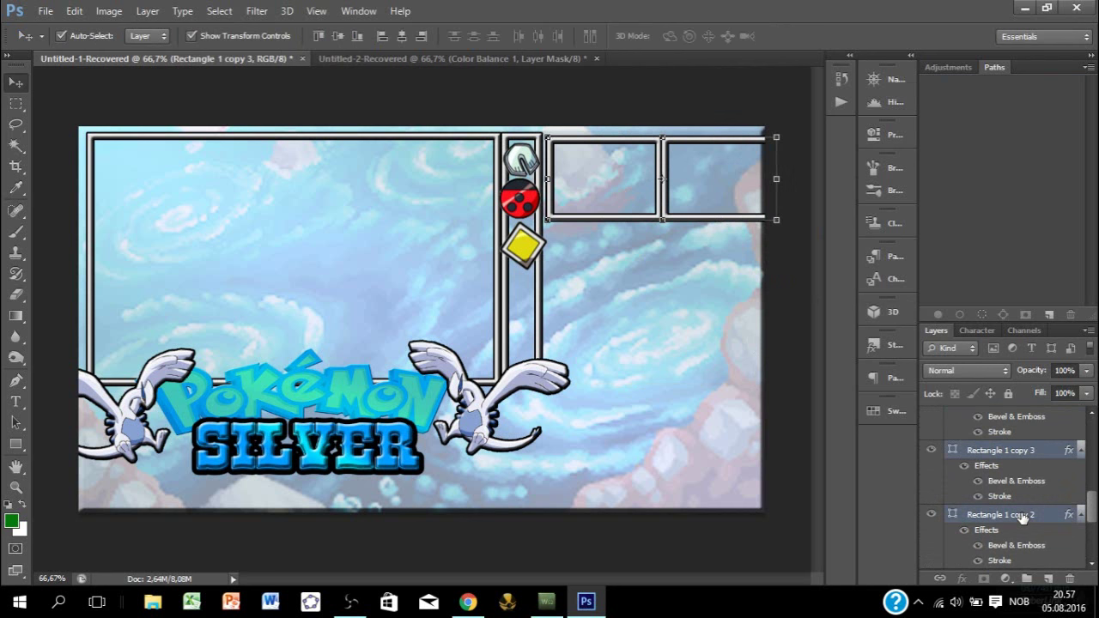
pyautogui.moveTo(777, 180); pyautogui.dragTo(756, 180)
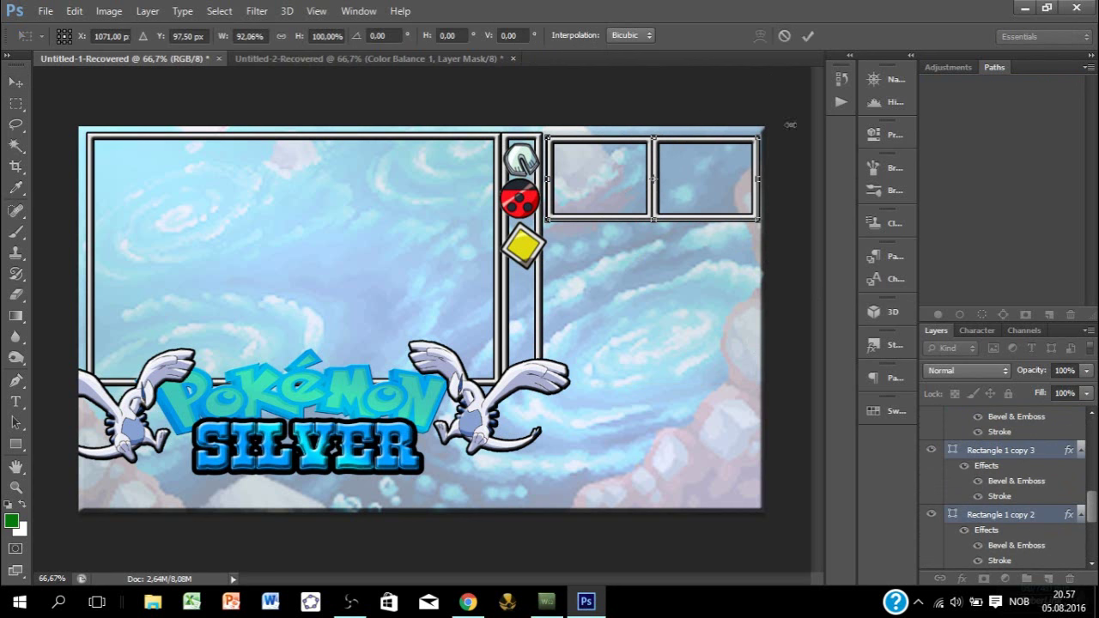
pyautogui.click(811, 38)
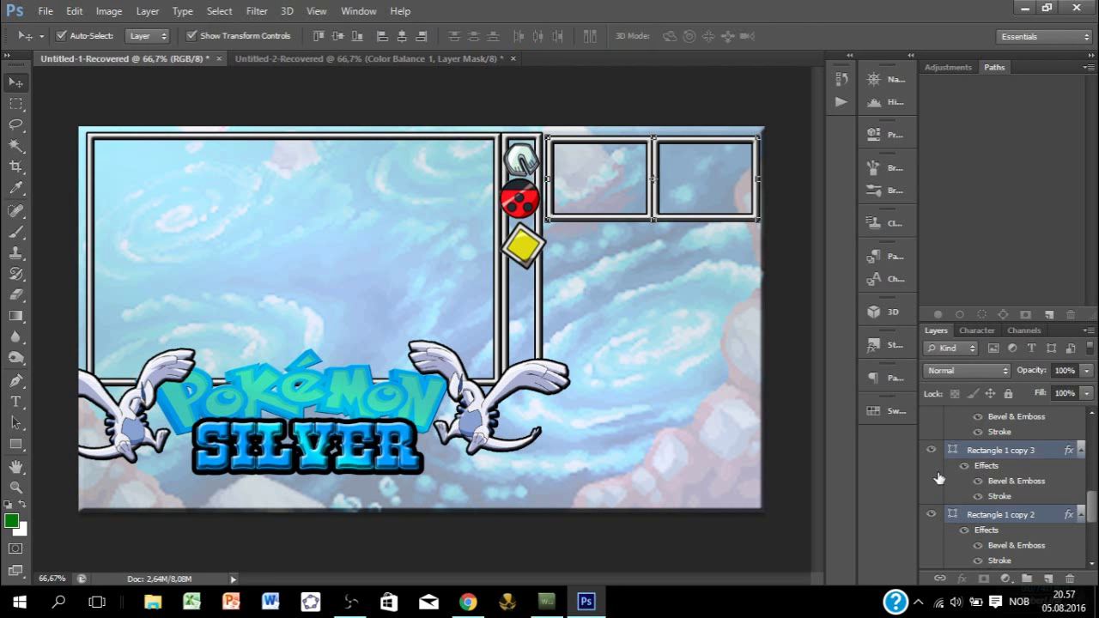
# Step: Duplicate the pair of small frames and move the copies straight down to form a second row
pyautogui.hotkey('ctrl', 'j')
pyautogui.hotkey('ctrl', 't')
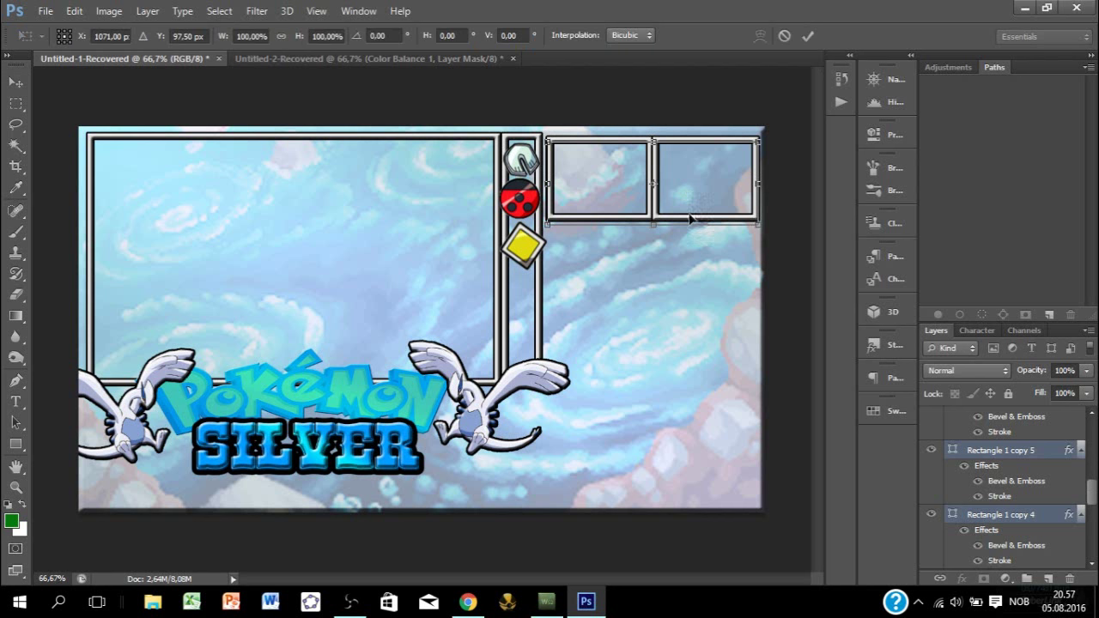
pyautogui.moveTo(690, 219); pyautogui.dragTo(688, 268)
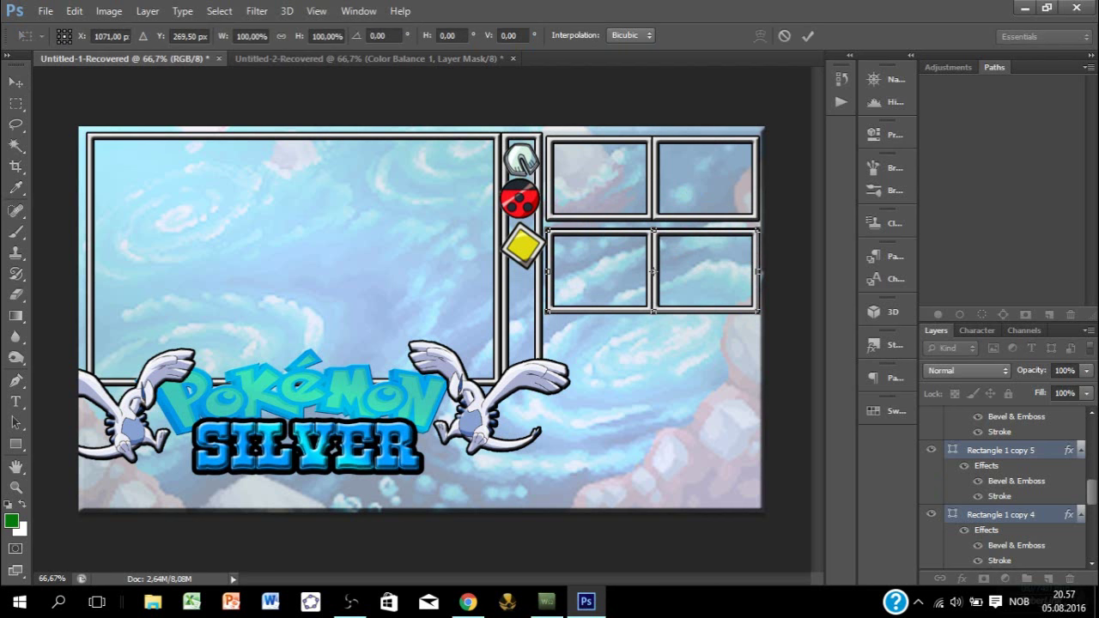
pyautogui.click(805, 36)
# Step: Duplicate the second row of small frames and move the copies straight down to form a third row
pyautogui.hotkey('ctrl', 'j')
pyautogui.hotkey('ctrl', 't')
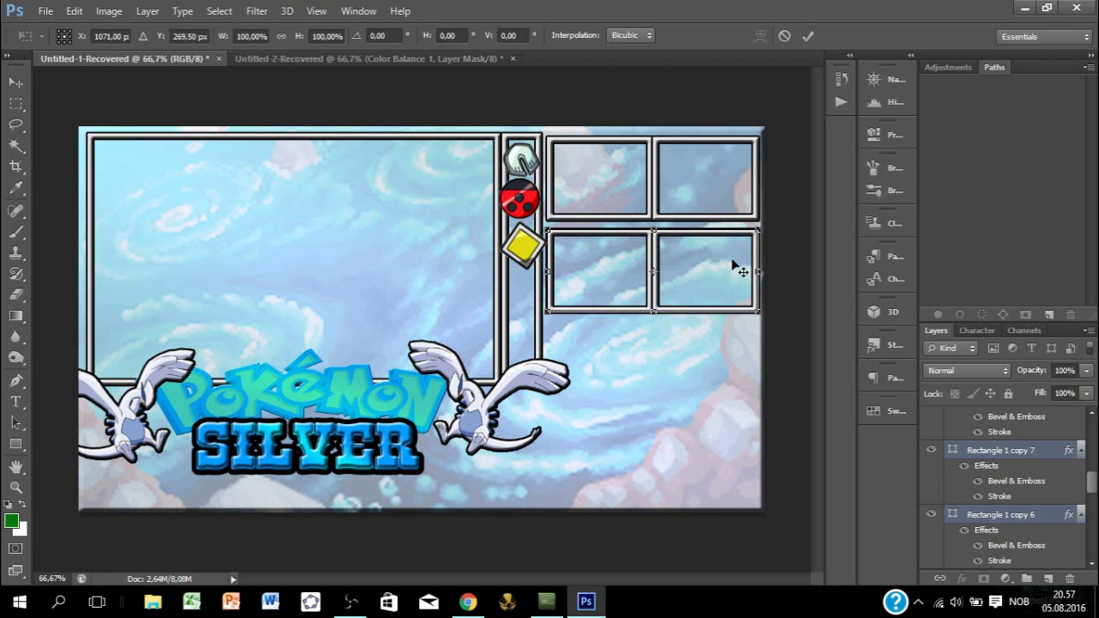
pyautogui.moveTo(738, 269); pyautogui.dragTo(728, 364)
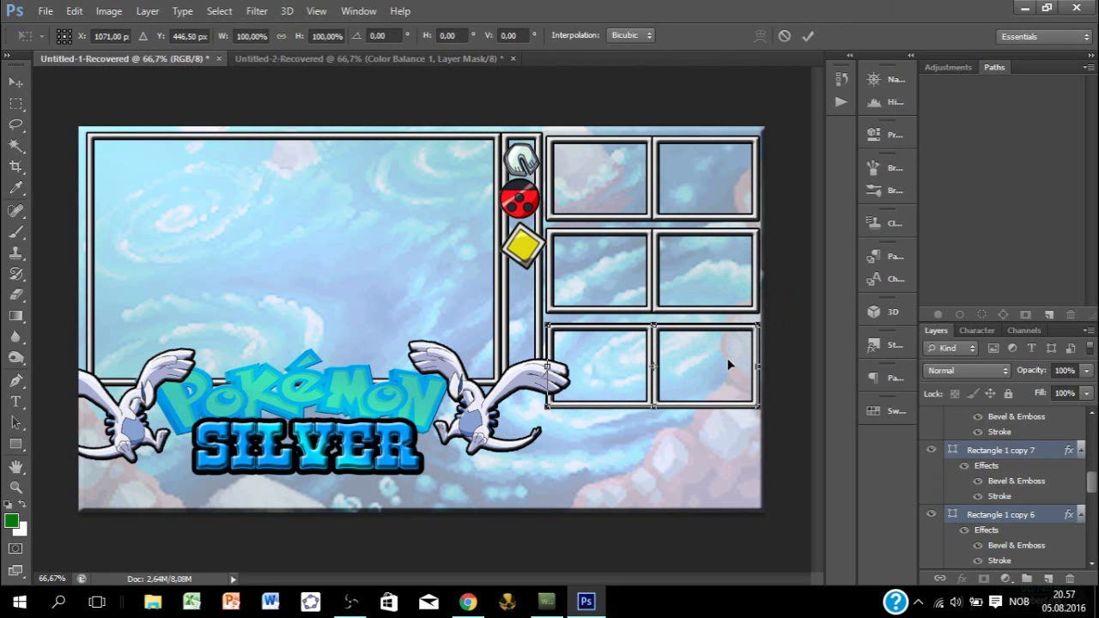
pyautogui.press('Return')
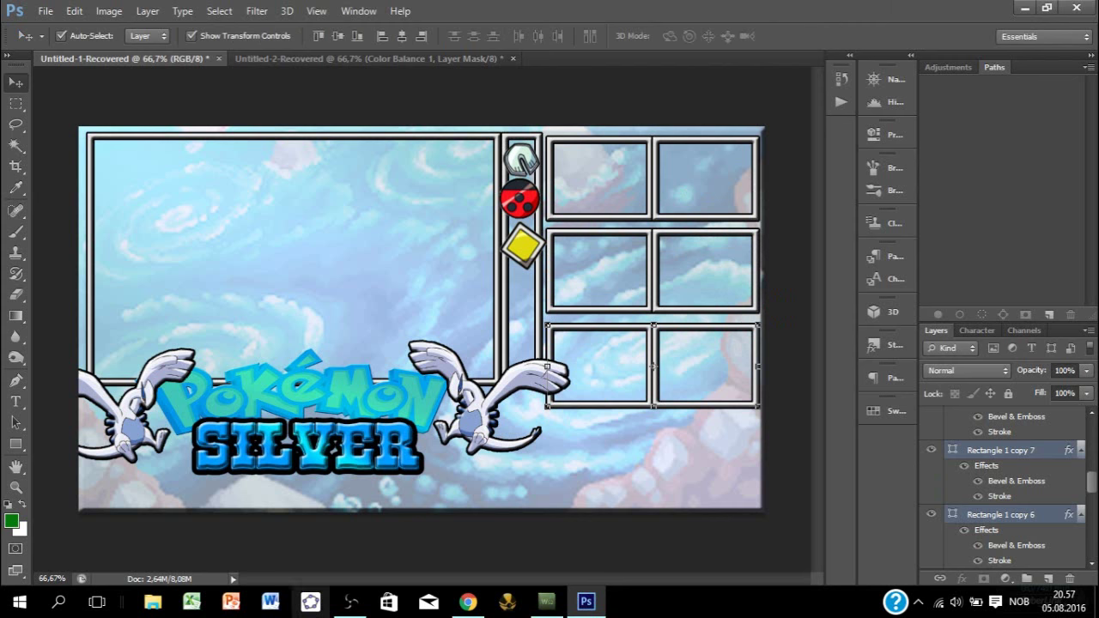
# Step: Switch to the browser and run an image search for "totodile"
pyautogui.hotkey('alt', 'Tab')
pyautogui.click(1093, 139)
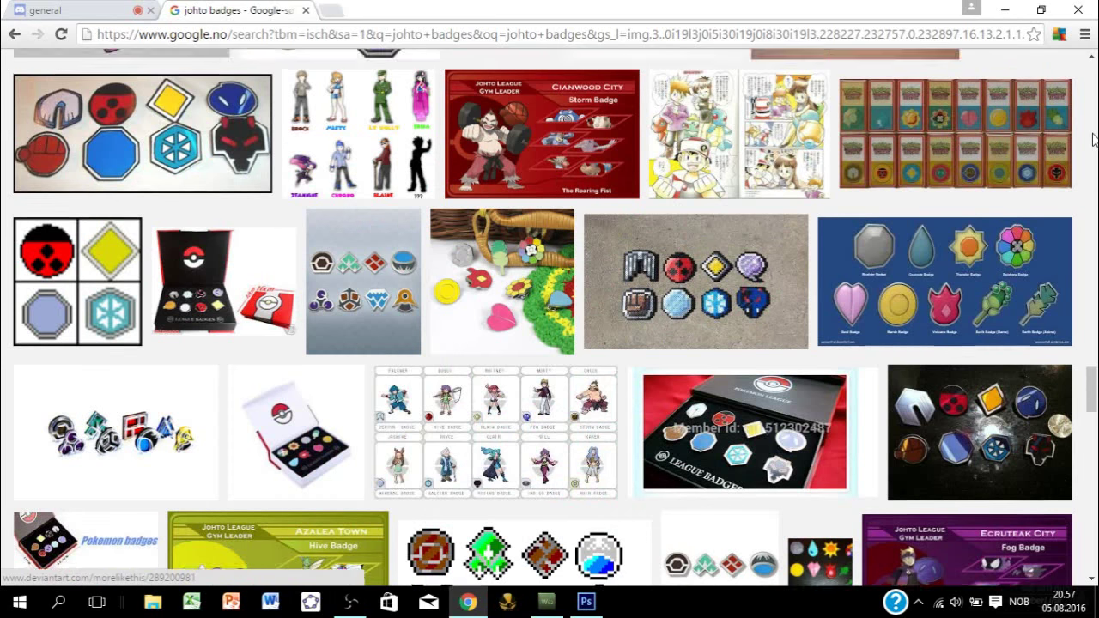
pyautogui.click(1092, 139)
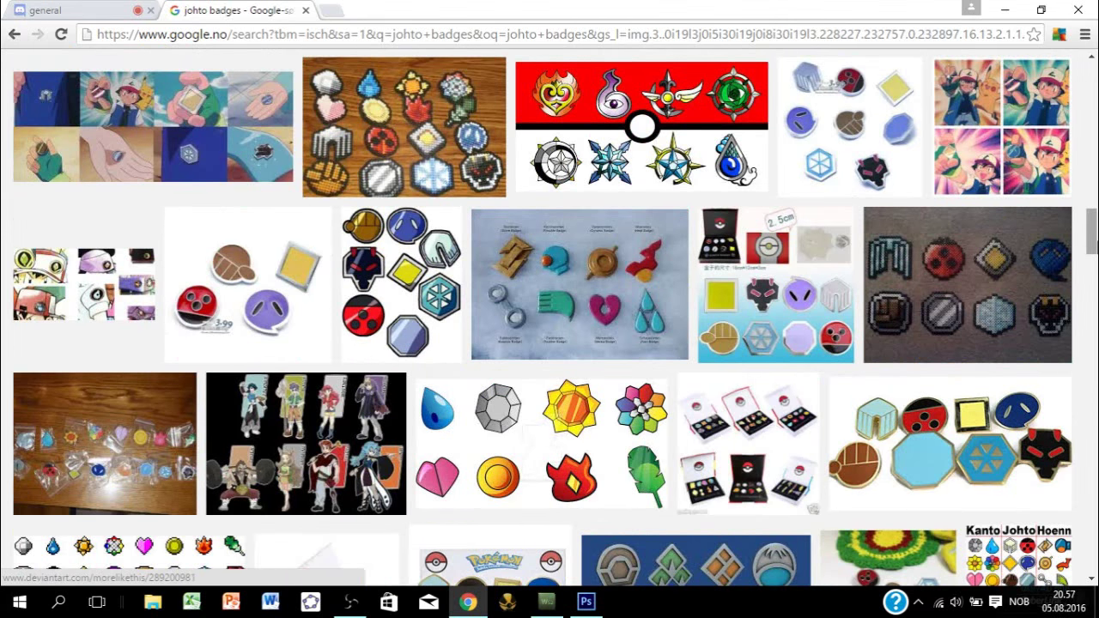
pyautogui.scroll(15, 1093, 139)
pyautogui.tripleClick(299, 71)
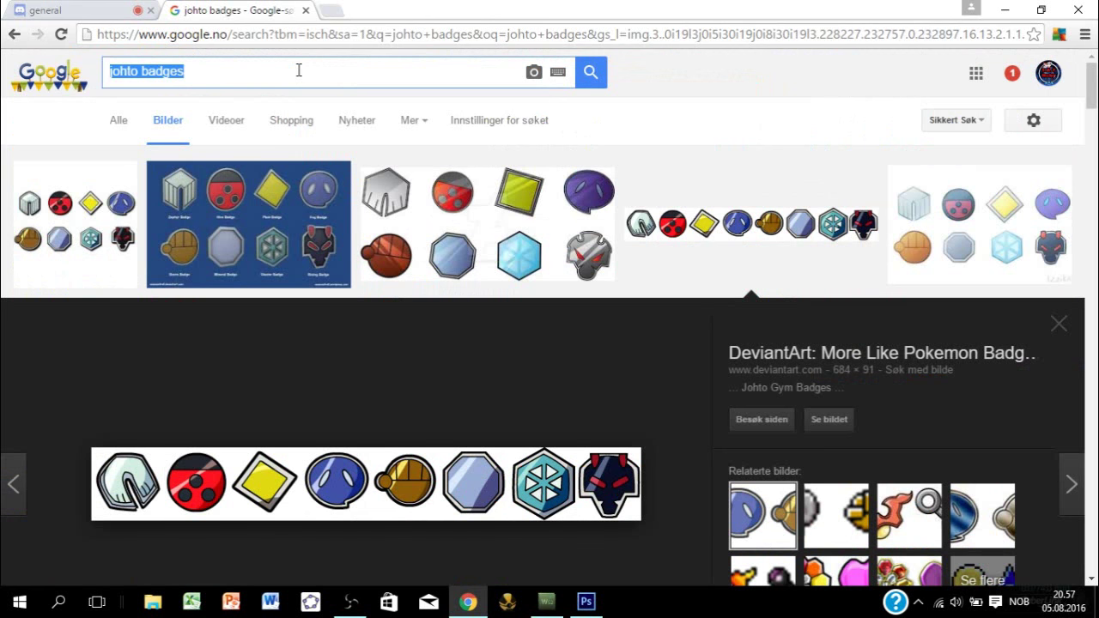
pyautogui.write('totodile')
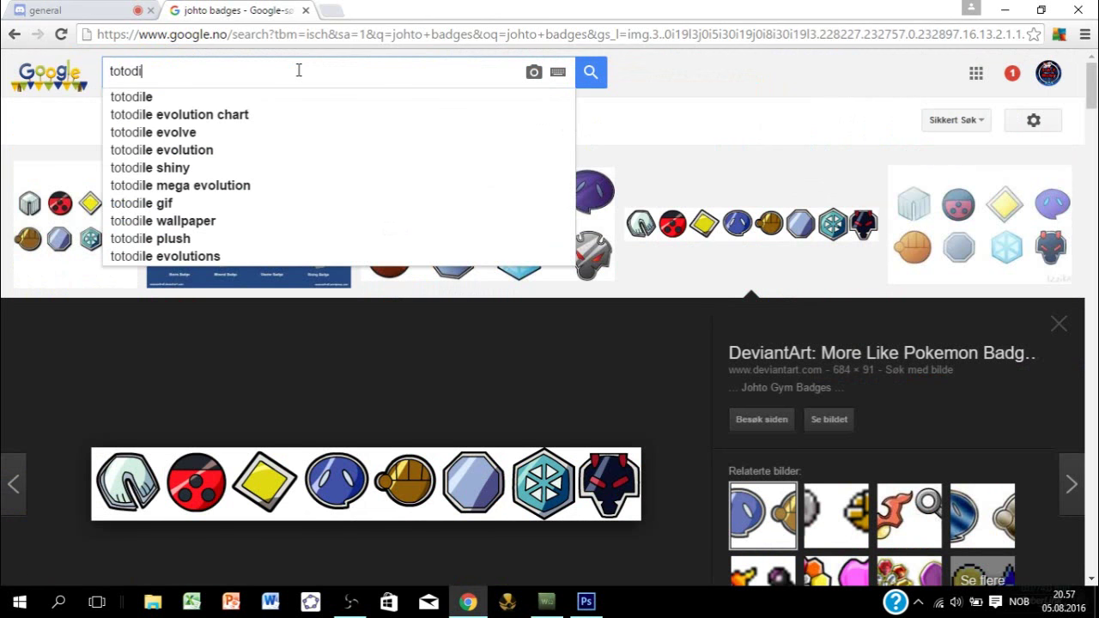
pyautogui.press('Return')
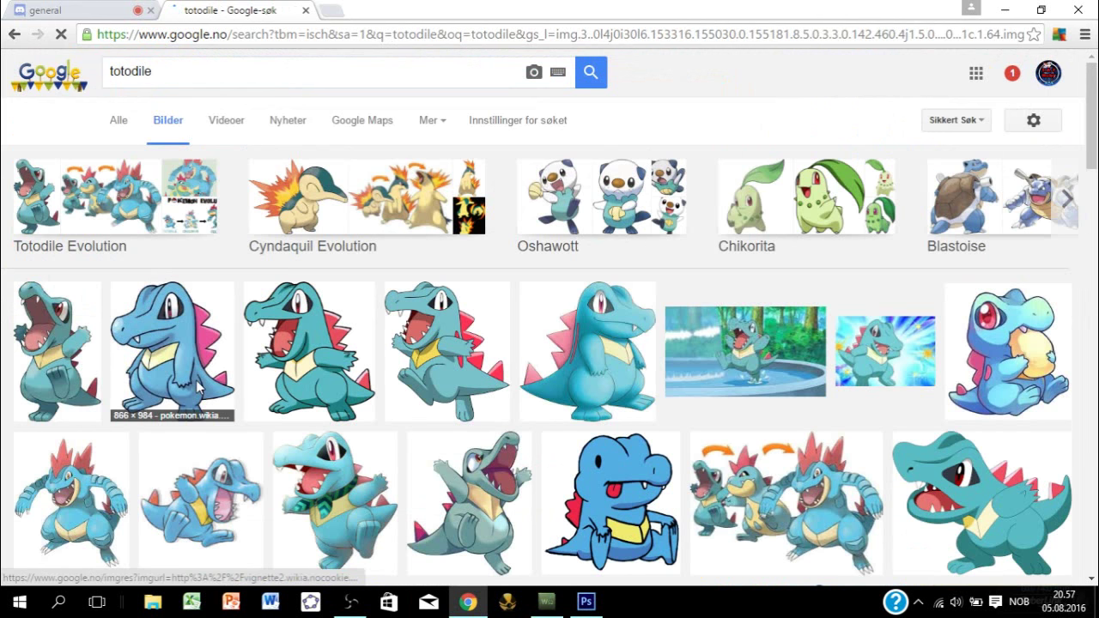
# Step: Copy the open-mouthed Totodile image from the first search result and paste it into the Photoshop layout
pyautogui.click(197, 388)
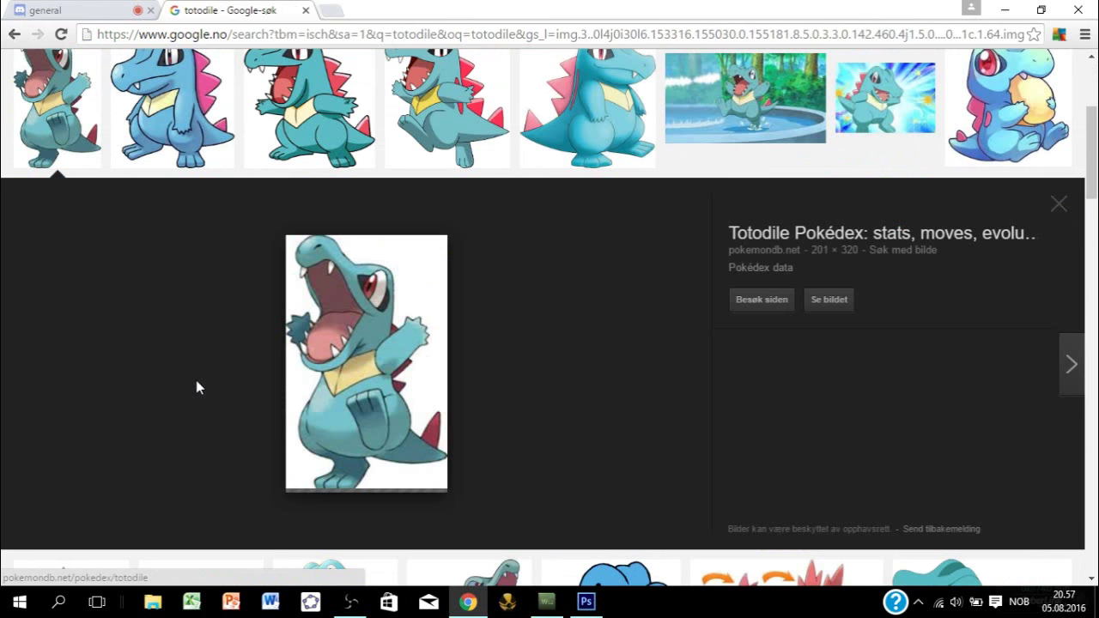
pyautogui.rightClick(326, 395)
pyautogui.click(369, 326)
pyautogui.click(586, 602)
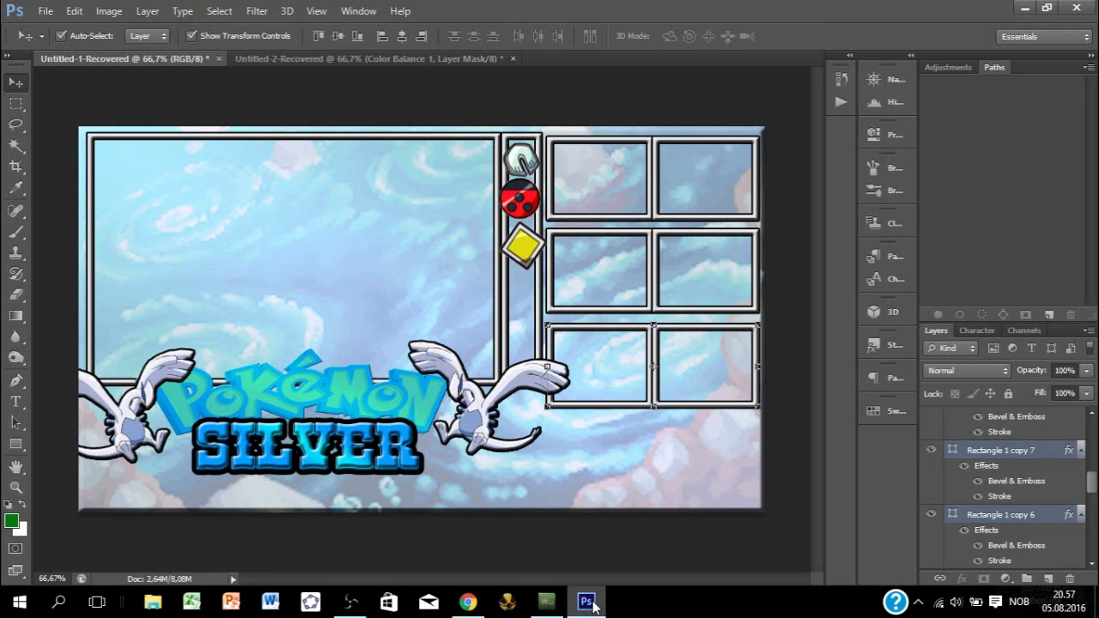
pyautogui.hotkey('ctrl', 'v')
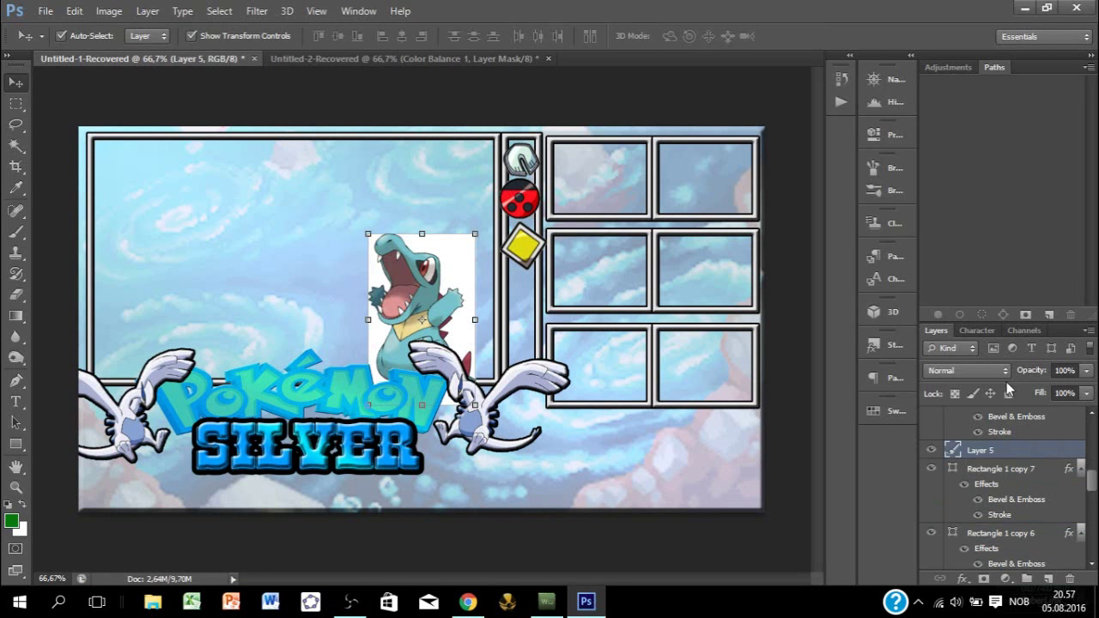
# Step: Move the Stroke effect from the badge column's frame layer, Rectangle 1 copy, to the hidden Layer 2
pyautogui.scroll(5, 1043, 493)
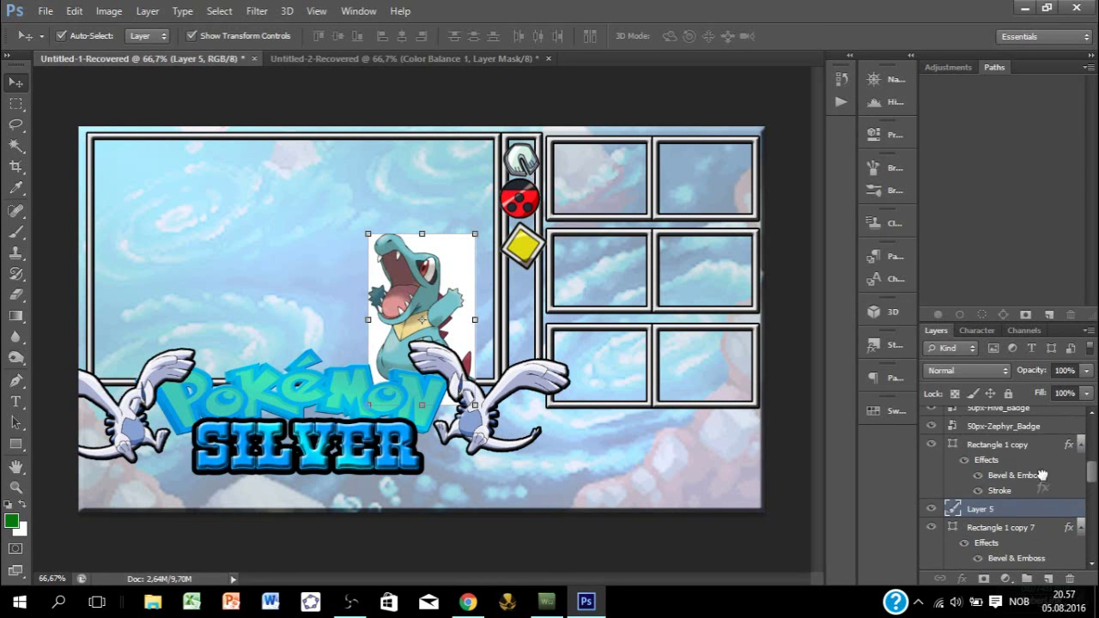
pyautogui.scroll(3, 1044, 411)
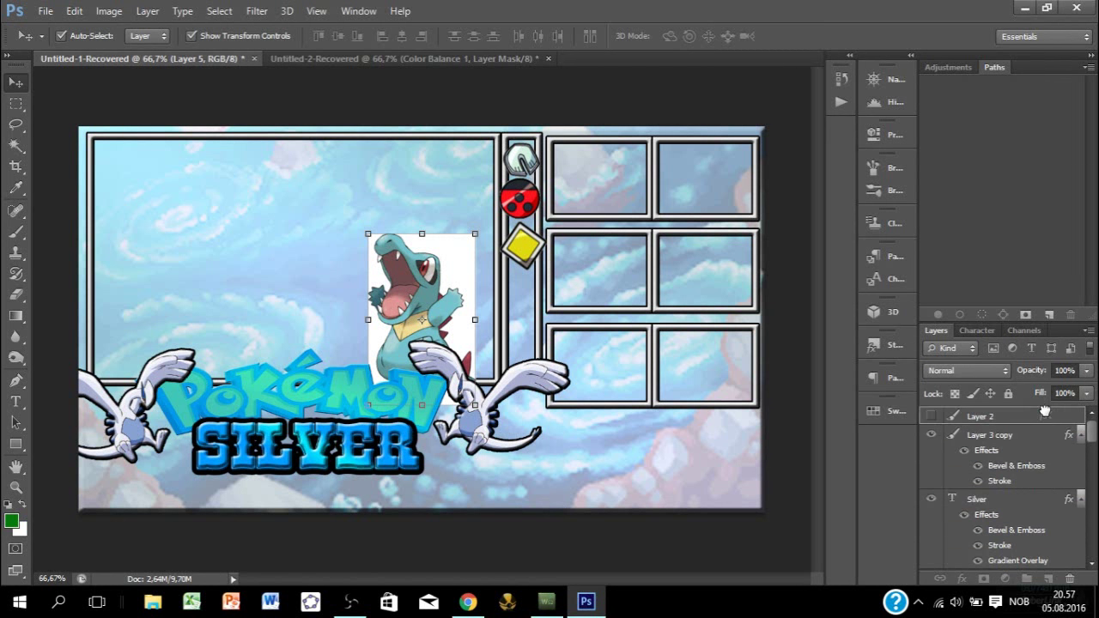
pyautogui.moveTo(1044, 408); pyautogui.dragTo(1040, 416)
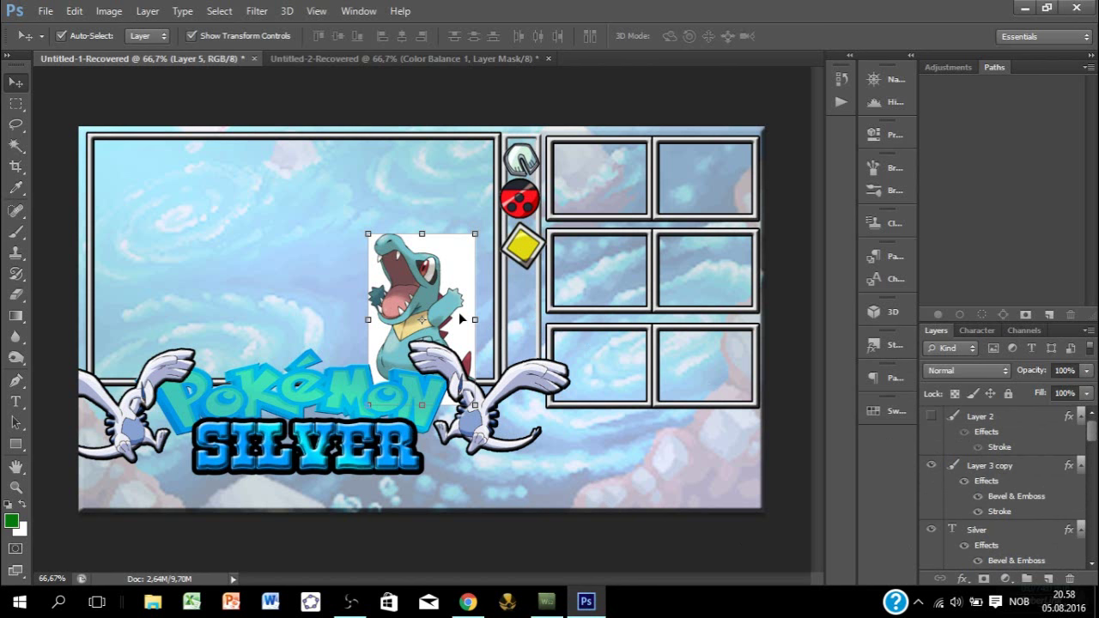
# Step: Remove the white background areas on both sides of the pasted Totodile using the Magic Wand
pyautogui.hotkey('ctrl', 't')
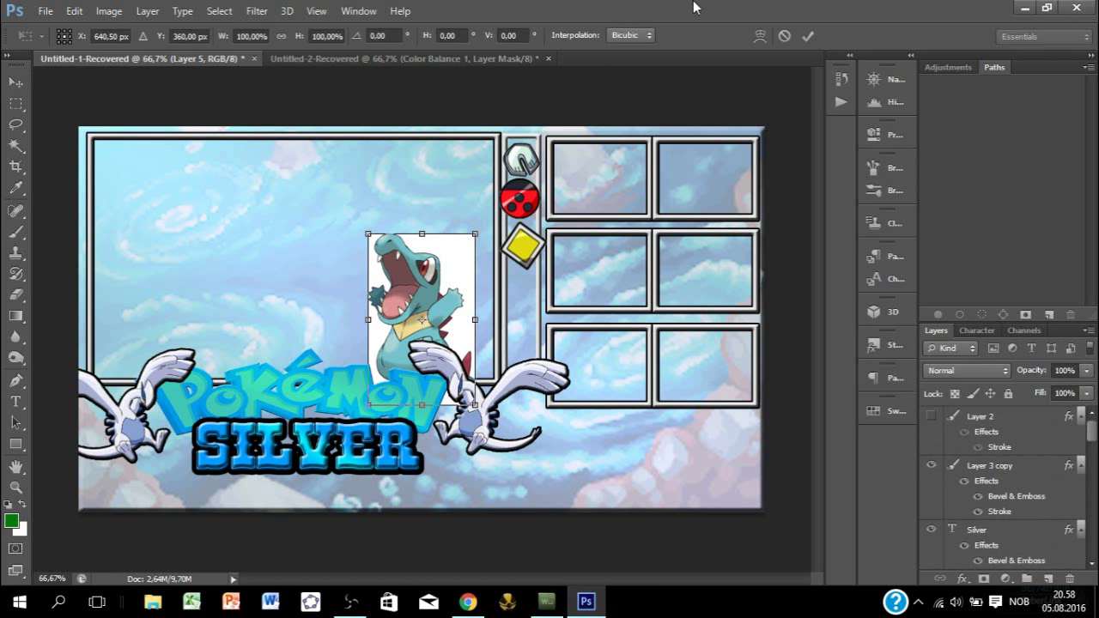
pyautogui.click(807, 36)
pyautogui.click(14, 146)
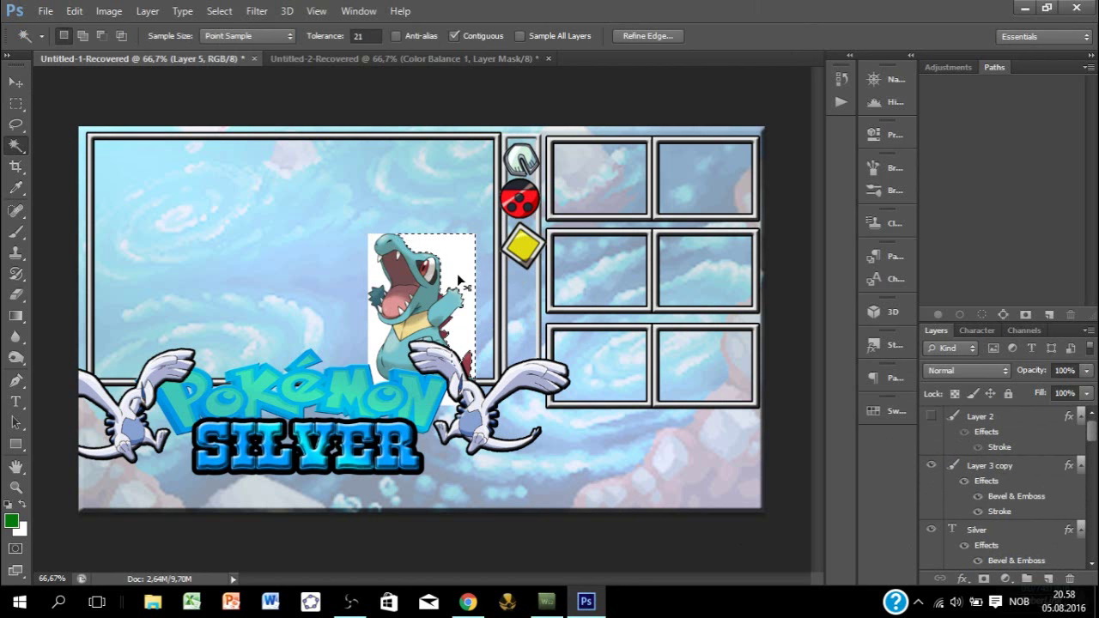
pyautogui.press('Delete')
pyautogui.hotkey('ctrl', 'd')
pyautogui.click(372, 331)
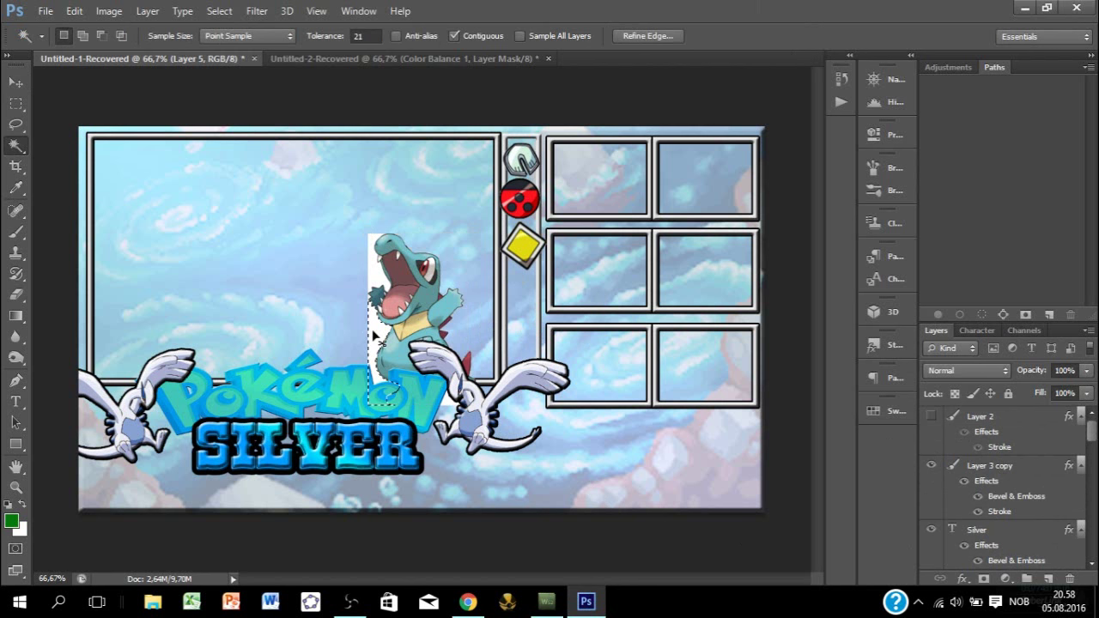
pyautogui.hotkey('ctrl', 'd')
pyautogui.click(375, 279)
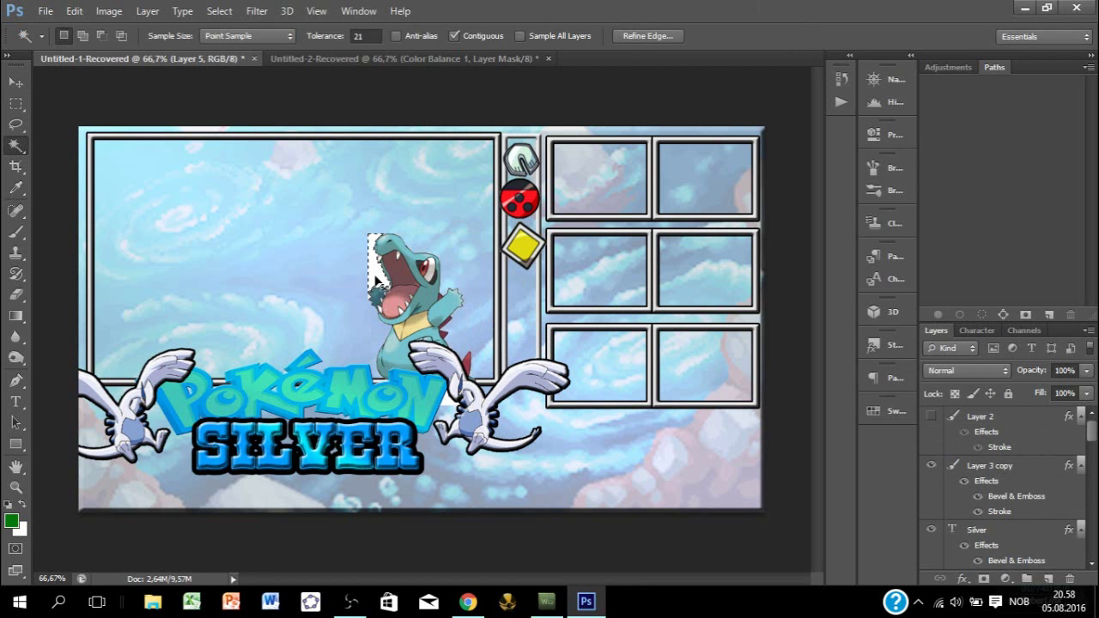
pyautogui.press('Delete')
pyautogui.hotkey('ctrl', 'd')
# Step: Move Totodile over the small frames and delete the remaining white patch beneath its tail
pyautogui.hotkey('ctrl', 't')
pyautogui.moveTo(438, 376); pyautogui.dragTo(594, 302)
pyautogui.click(806, 37)
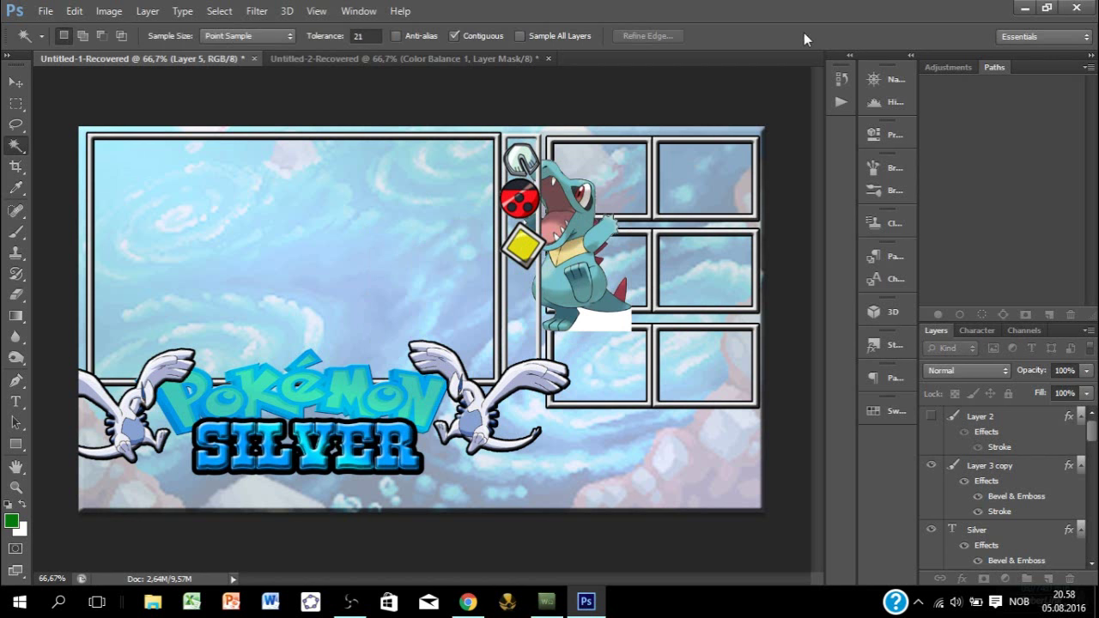
pyautogui.click(609, 333)
pyautogui.press('Delete')
pyautogui.hotkey('ctrl', 'd')
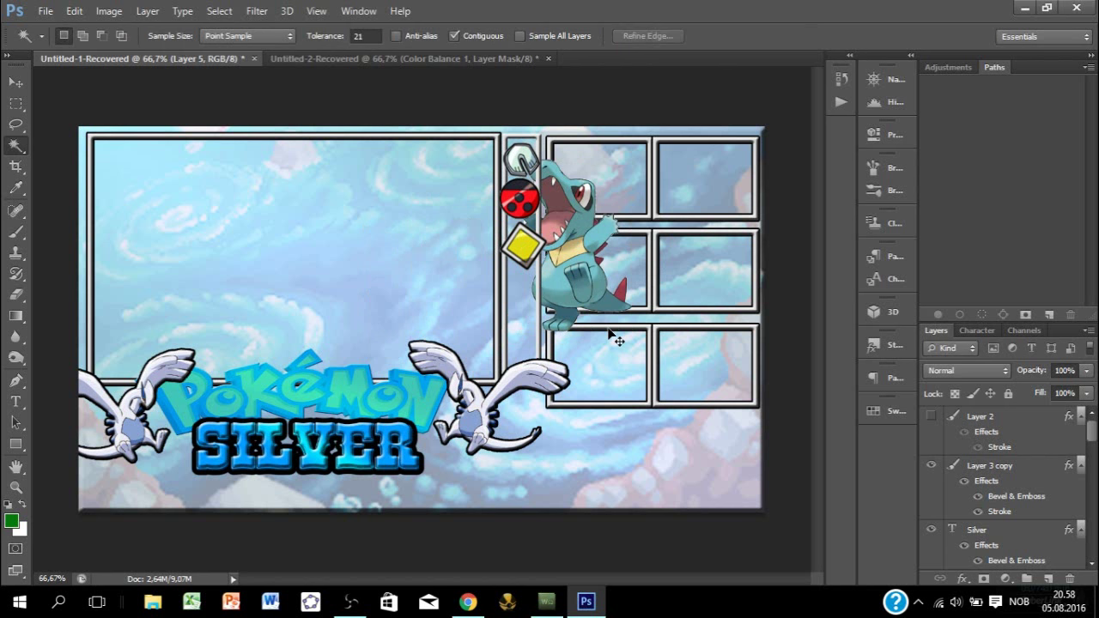
# Step: Shrink Totodile to about 51% width and 69% height and flip it horizontally
pyautogui.hotkey('ctrl', 't')
pyautogui.moveTo(522, 332); pyautogui.dragTo(598, 270)
pyautogui.rightClick(615, 262)
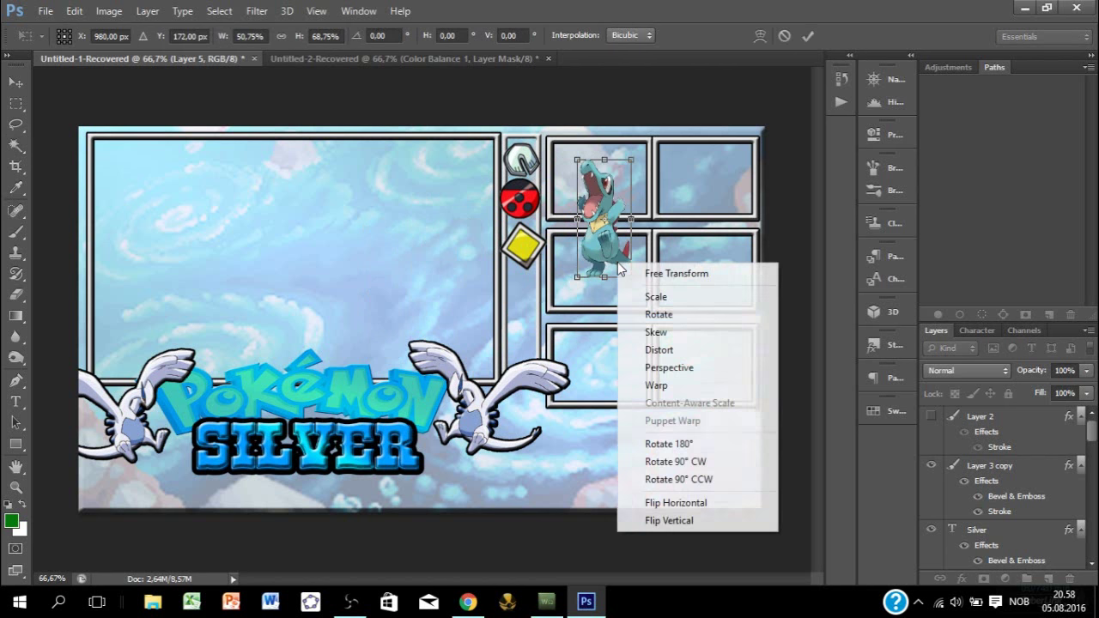
pyautogui.click(686, 500)
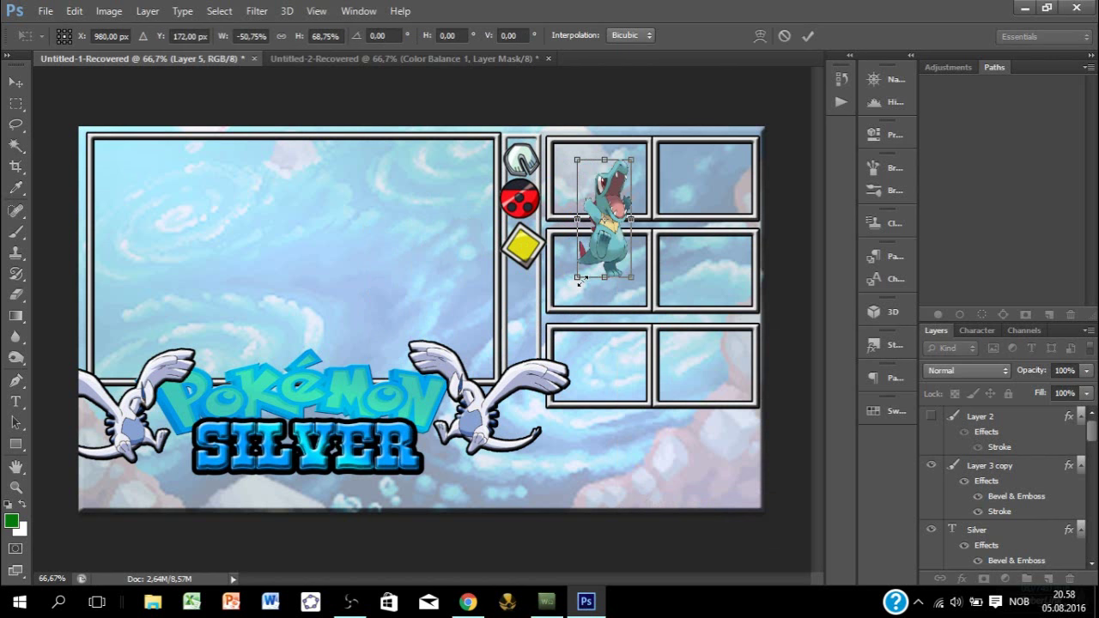
# Step: Enlarge Totodile to about 72% width and 98% height and position its head inside the upper-left small frame
pyautogui.moveTo(571, 286); pyautogui.dragTo(550, 335)
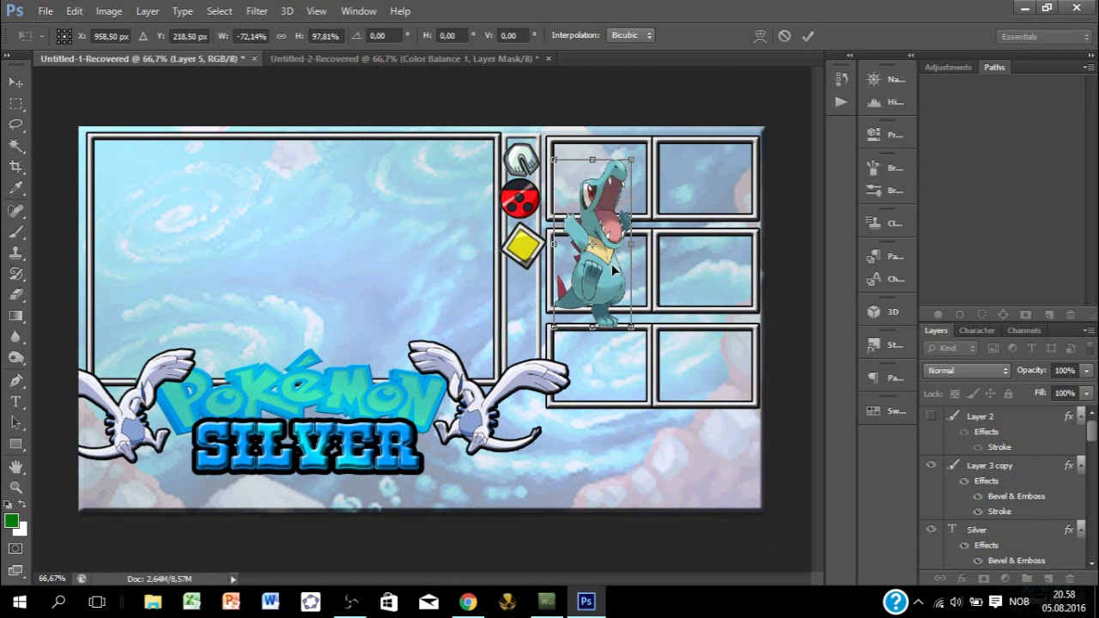
pyautogui.moveTo(611, 263); pyautogui.dragTo(606, 237)
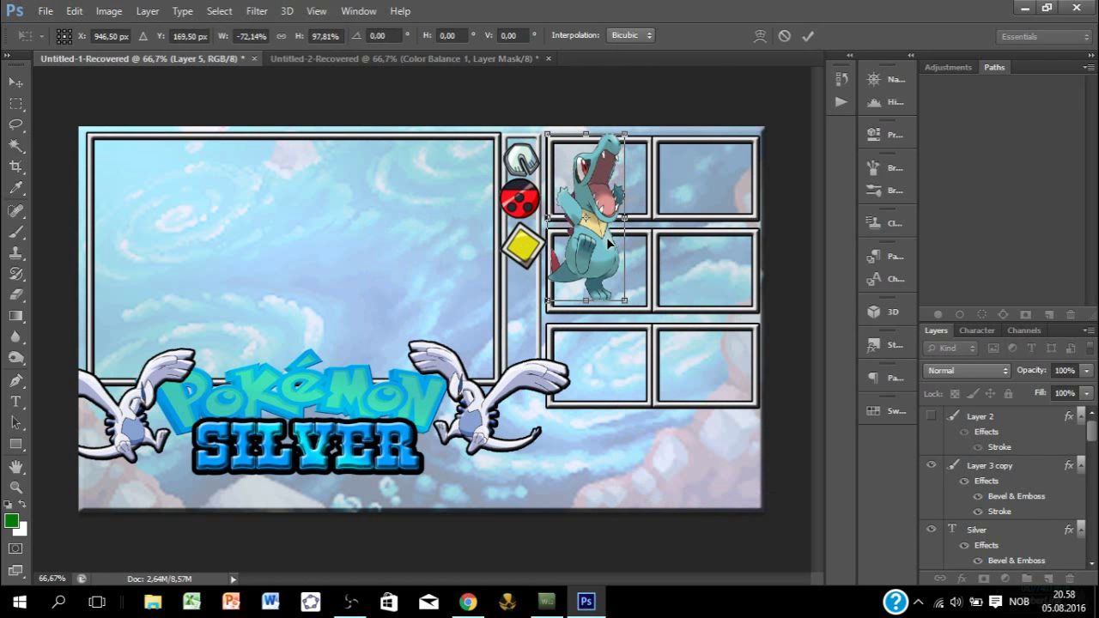
pyautogui.click(807, 36)
# Step: Select the area below the upper-left small frame, erase Totodile's lower body there with a 98 px eraser, and deselect
pyautogui.click(15, 103)
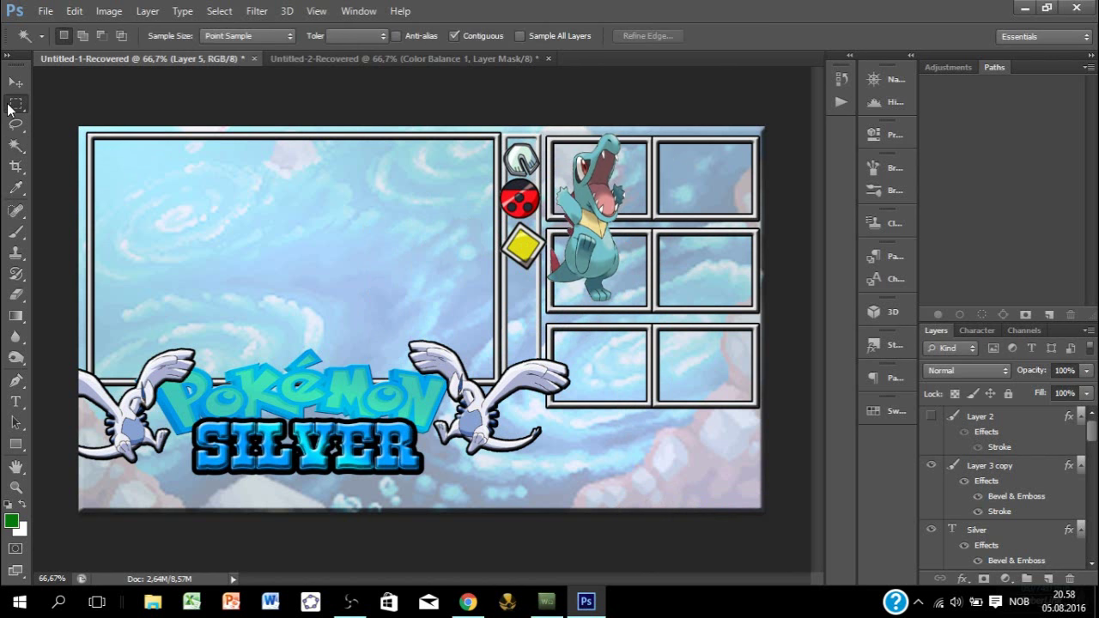
pyautogui.moveTo(547, 217); pyautogui.dragTo(732, 353)
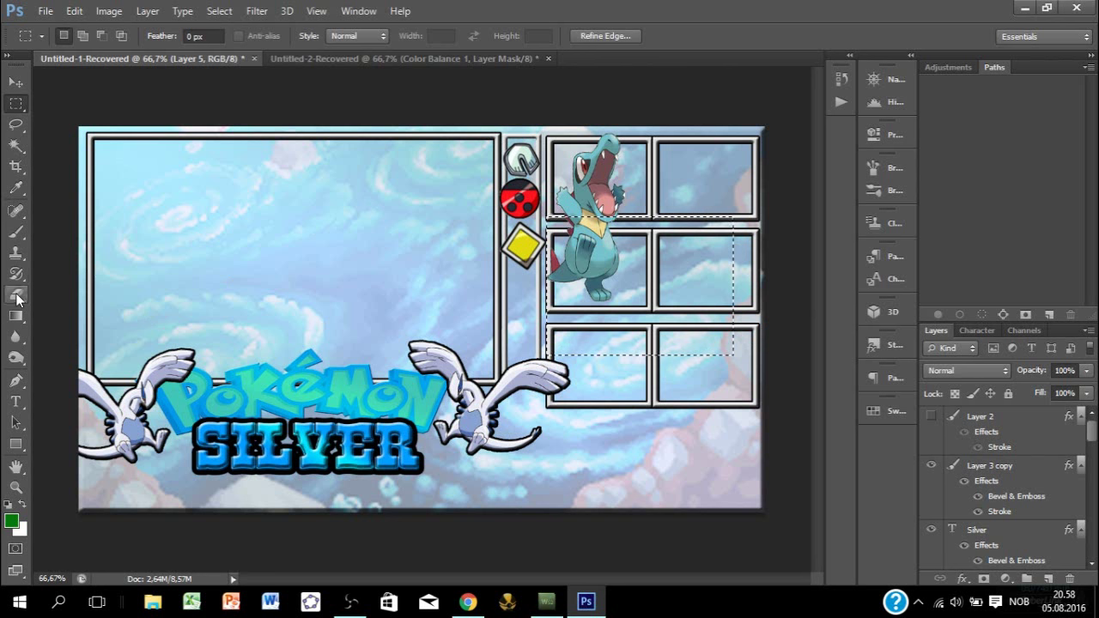
pyautogui.click(15, 294)
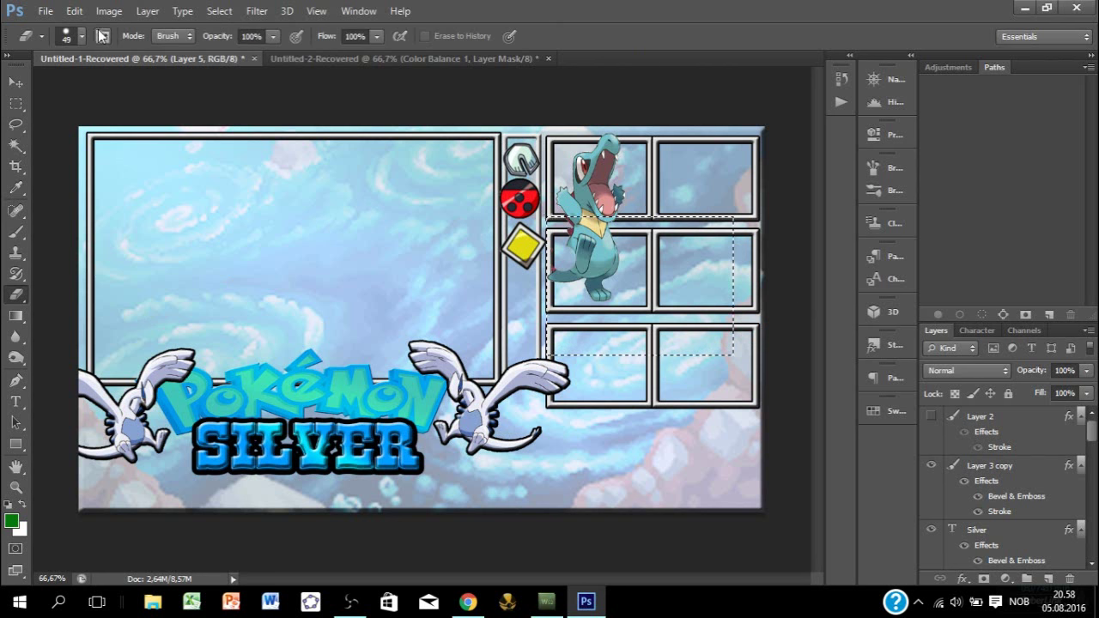
pyautogui.rightClick(63, 94)
pyautogui.moveTo(77, 94); pyautogui.dragTo(100, 88)
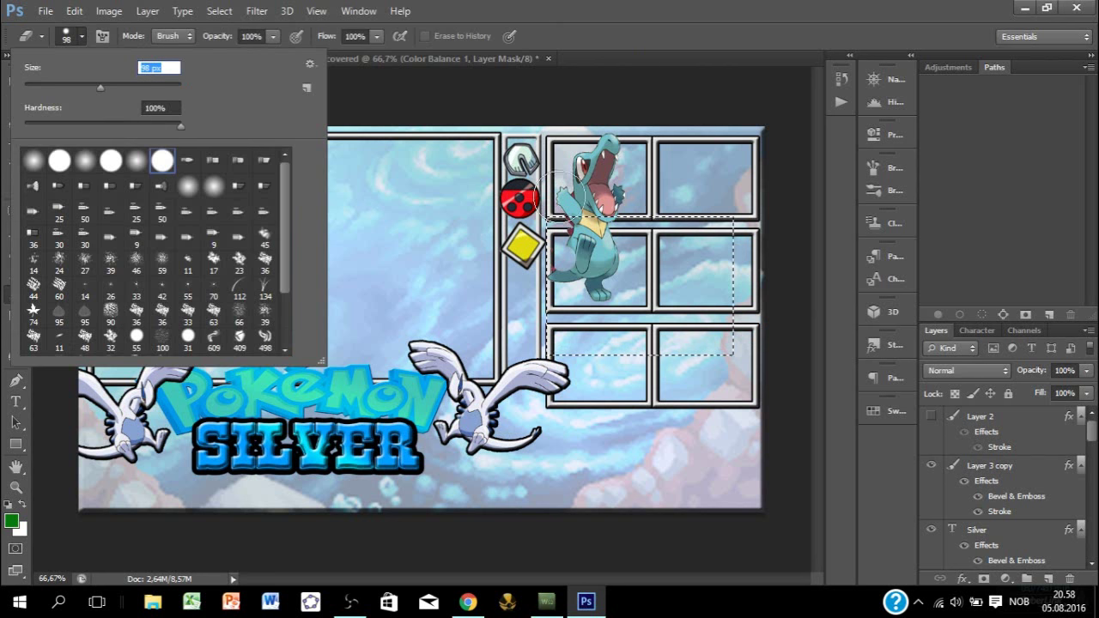
pyautogui.moveTo(558, 198); pyautogui.dragTo(584, 312)
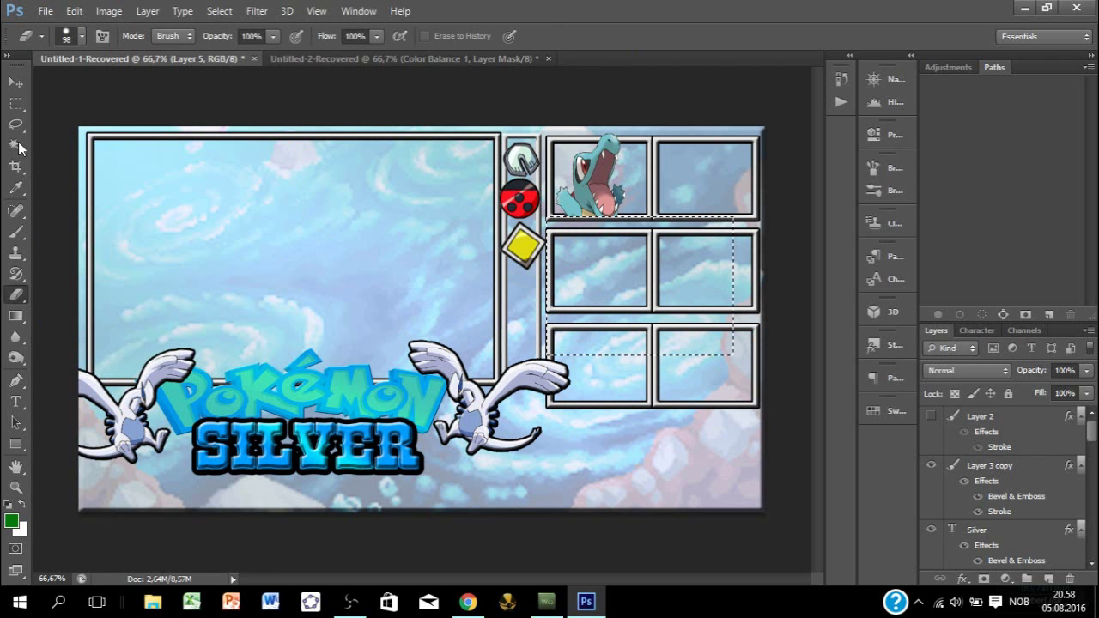
pyautogui.click(16, 103)
pyautogui.click(429, 215)
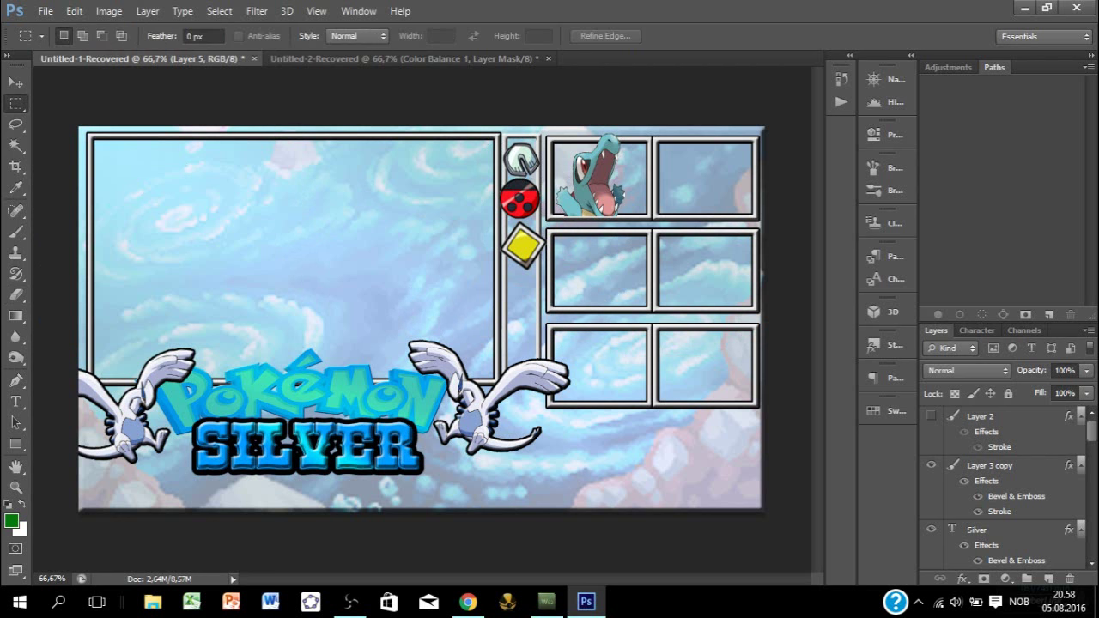
# Step: Add the text "Totodile" in white Rio Grande lettering over the upper-left small frame
pyautogui.click(549, 603)
pyautogui.click(15, 401)
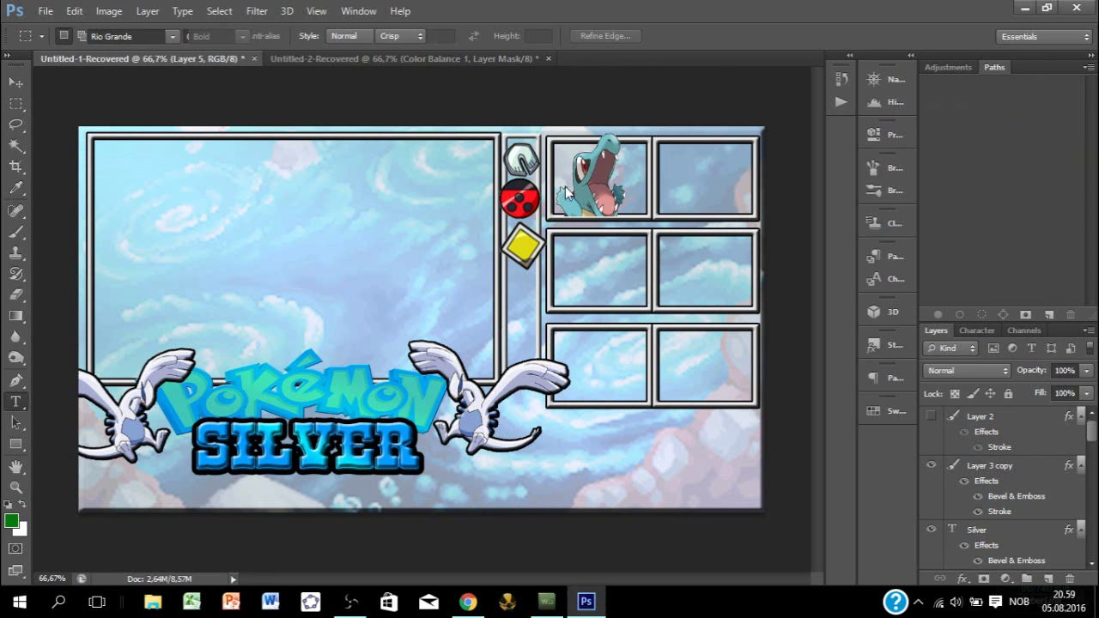
pyautogui.click(571, 215)
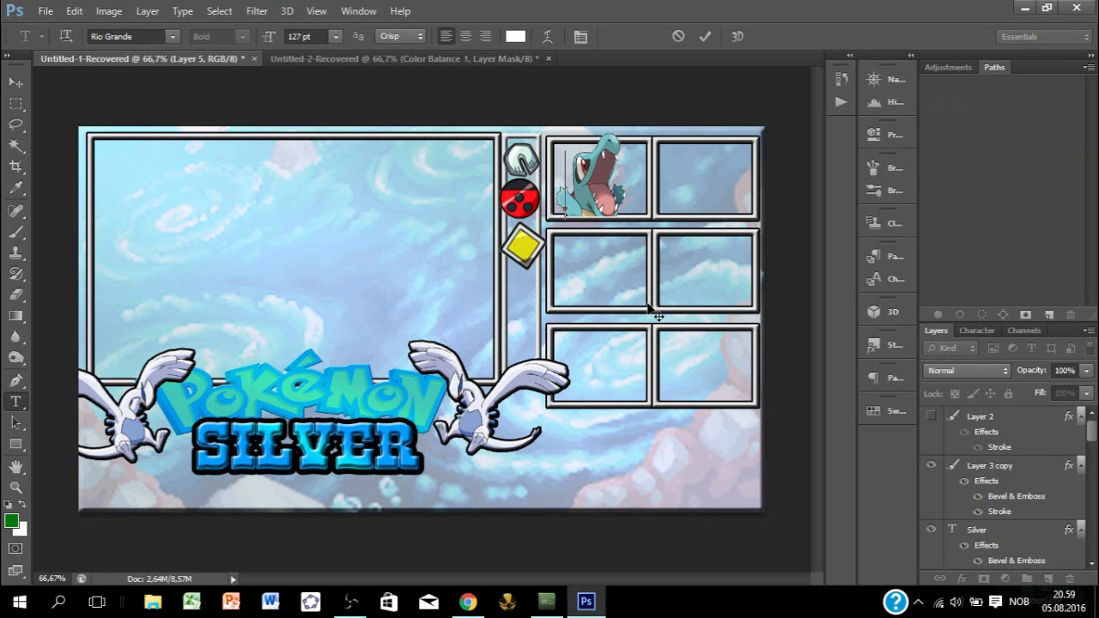
pyautogui.write('TOTODIL')
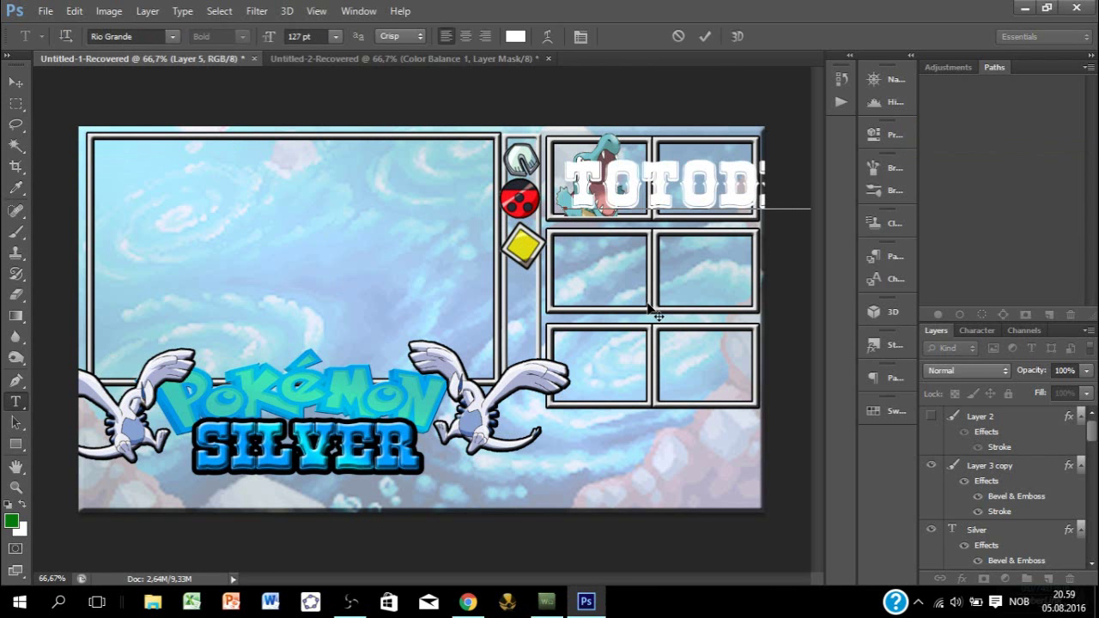
pyautogui.write('E')
# Step: Set the Totodile text size to 42 pt and place it along the lower edge inside the upper-left small frame
pyautogui.moveTo(586, 271); pyautogui.dragTo(371, 327)
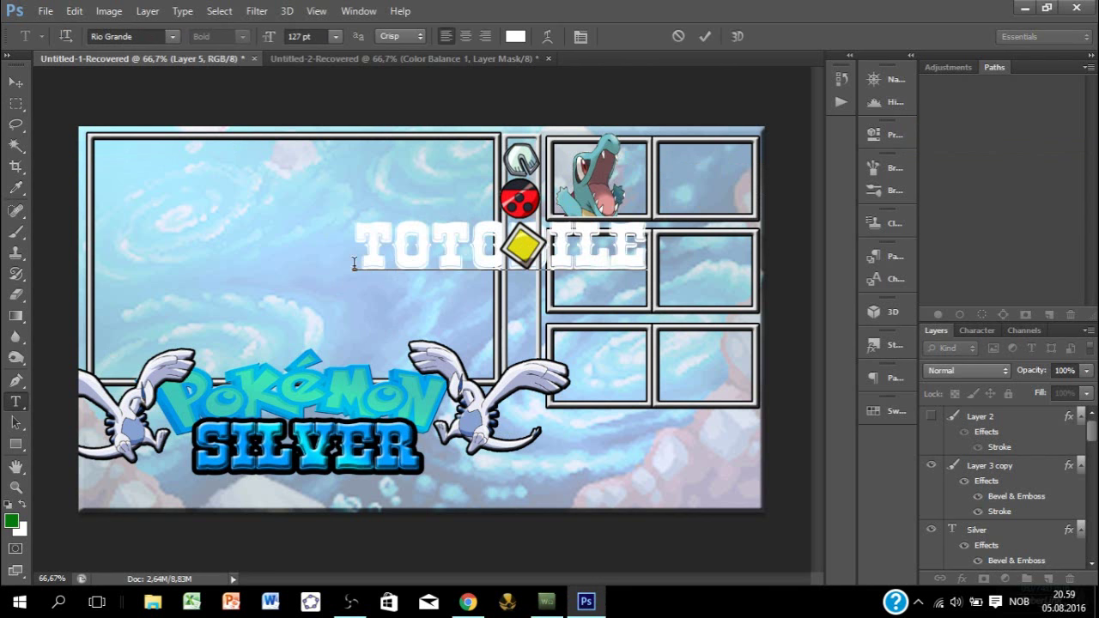
pyautogui.hotkey('ctrl', 'a')
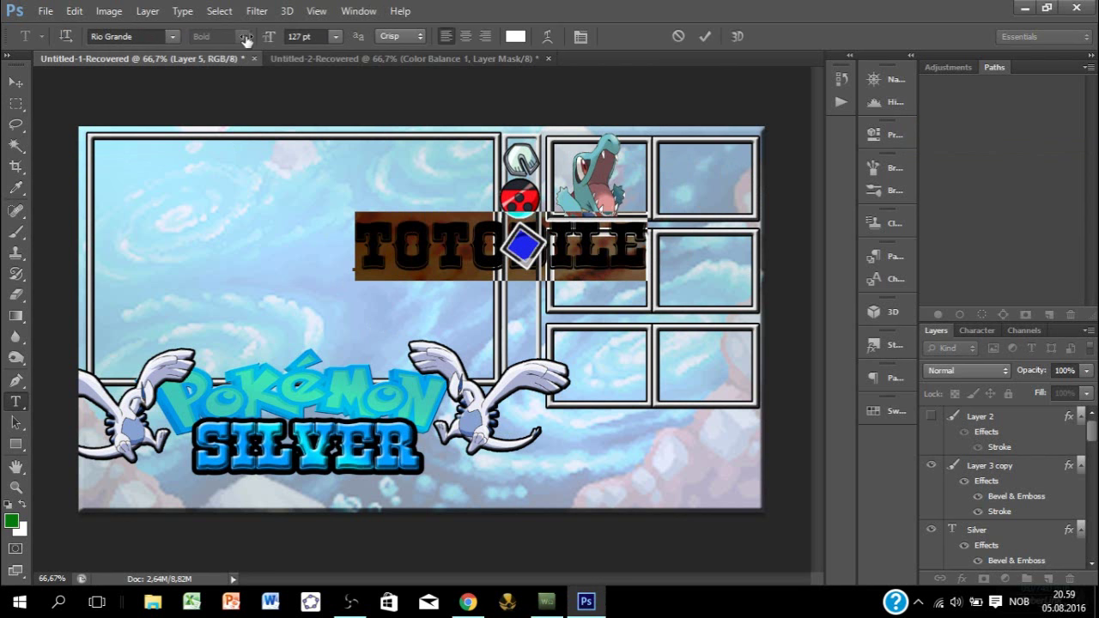
pyautogui.moveTo(246, 40); pyautogui.dragTo(200, 50)
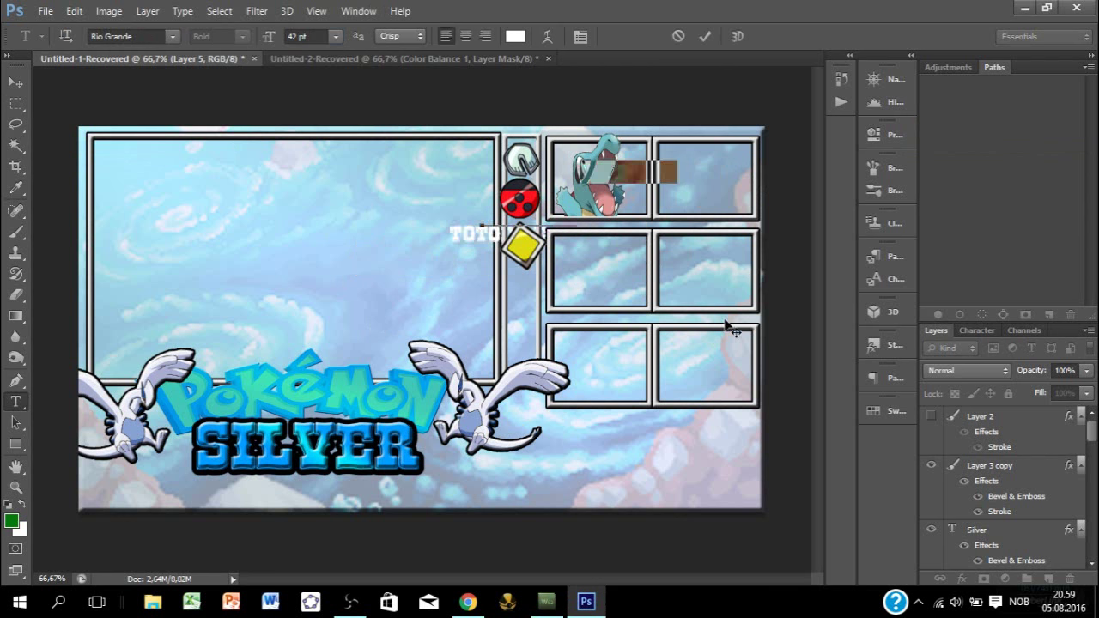
pyautogui.moveTo(727, 328); pyautogui.dragTo(679, 371)
pyautogui.click(704, 38)
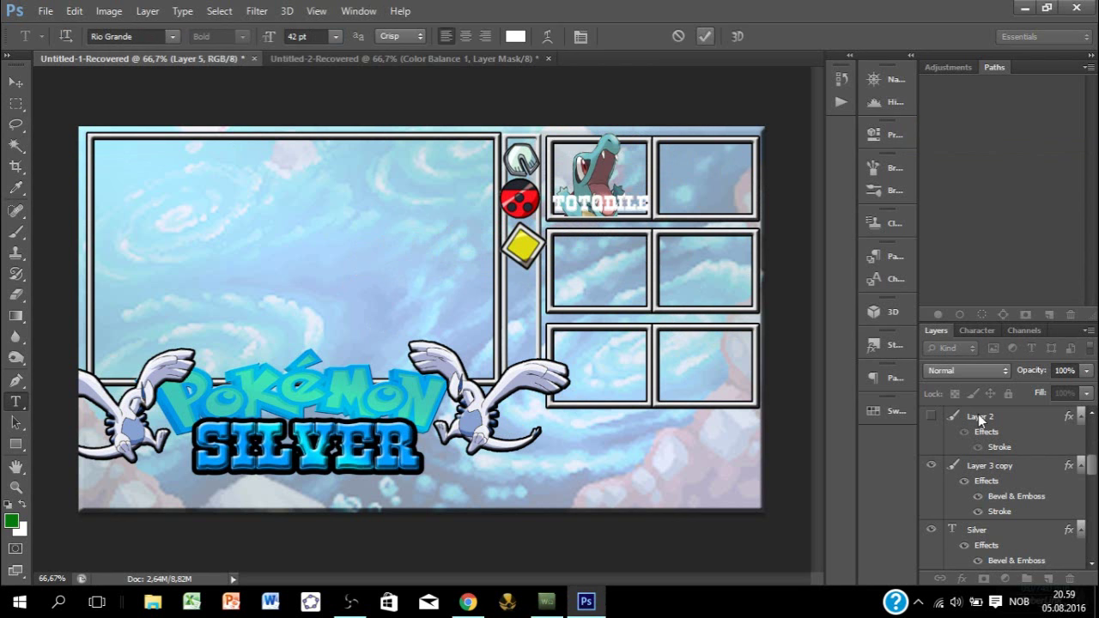
pyautogui.scroll(-5, 1013, 447)
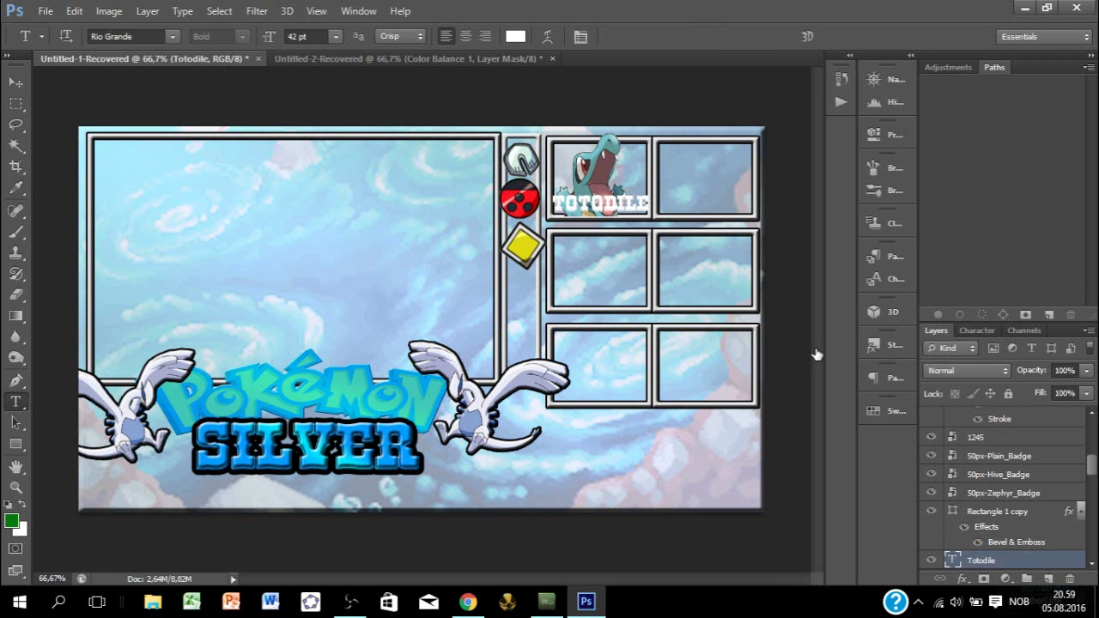
# Step: Give the Totodile text a black outside stroke and a Bevel & Emboss with Contour enabled
pyautogui.doubleClick(1030, 560)
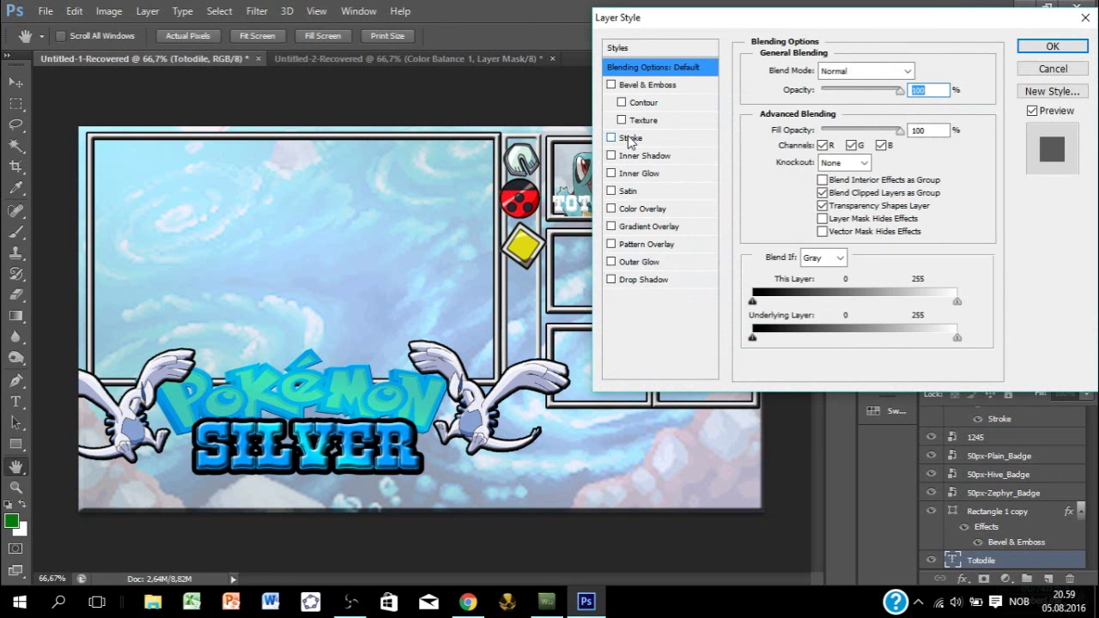
pyautogui.click(631, 138)
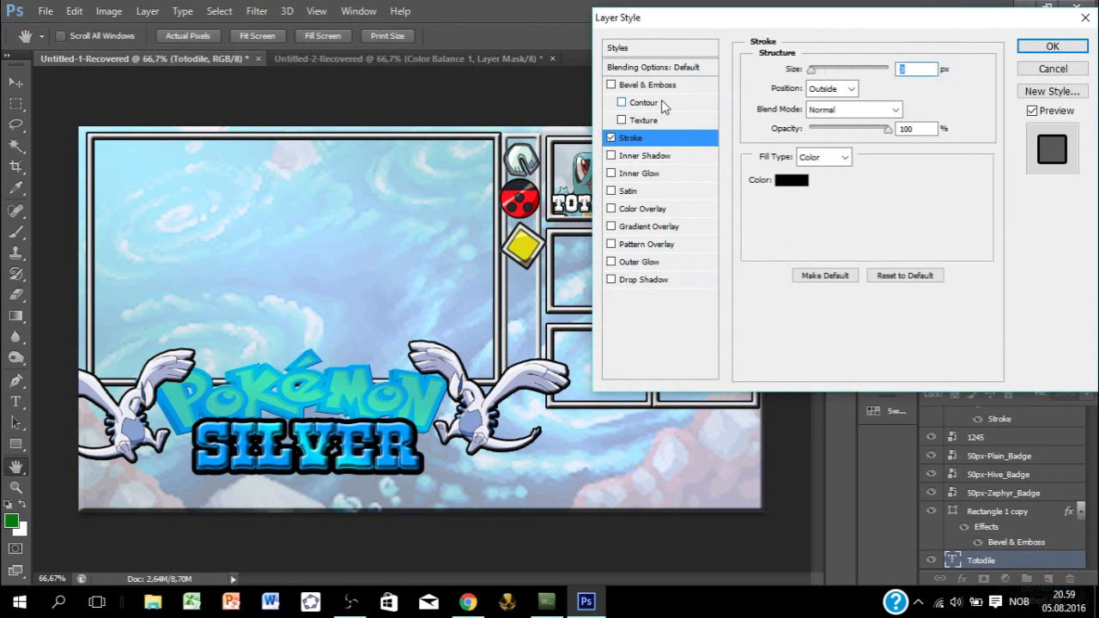
pyautogui.click(660, 101)
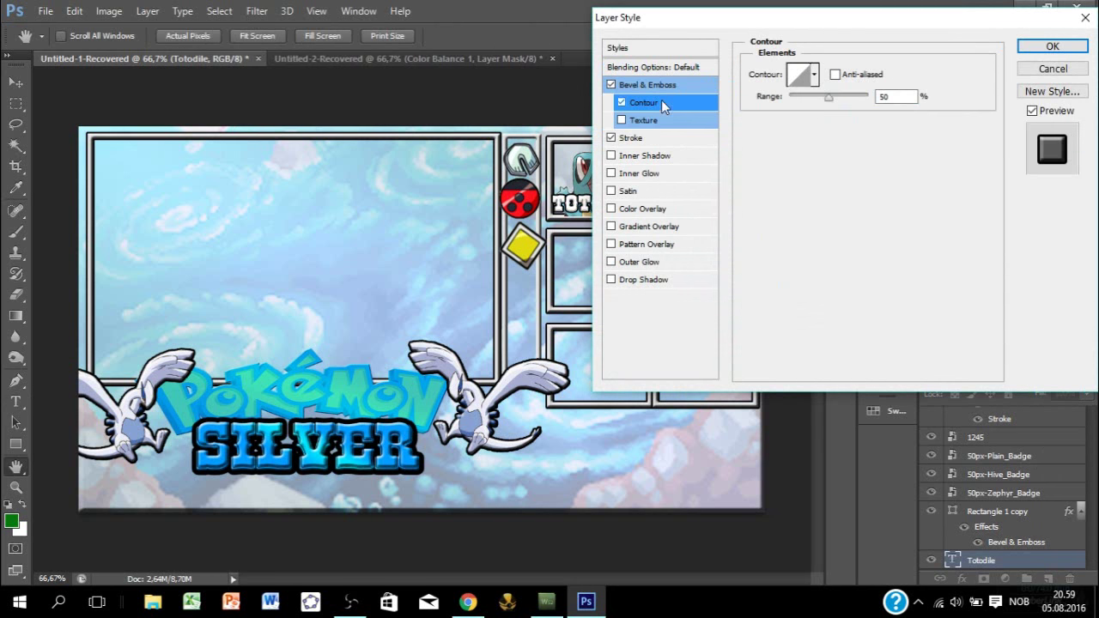
pyautogui.click(1047, 50)
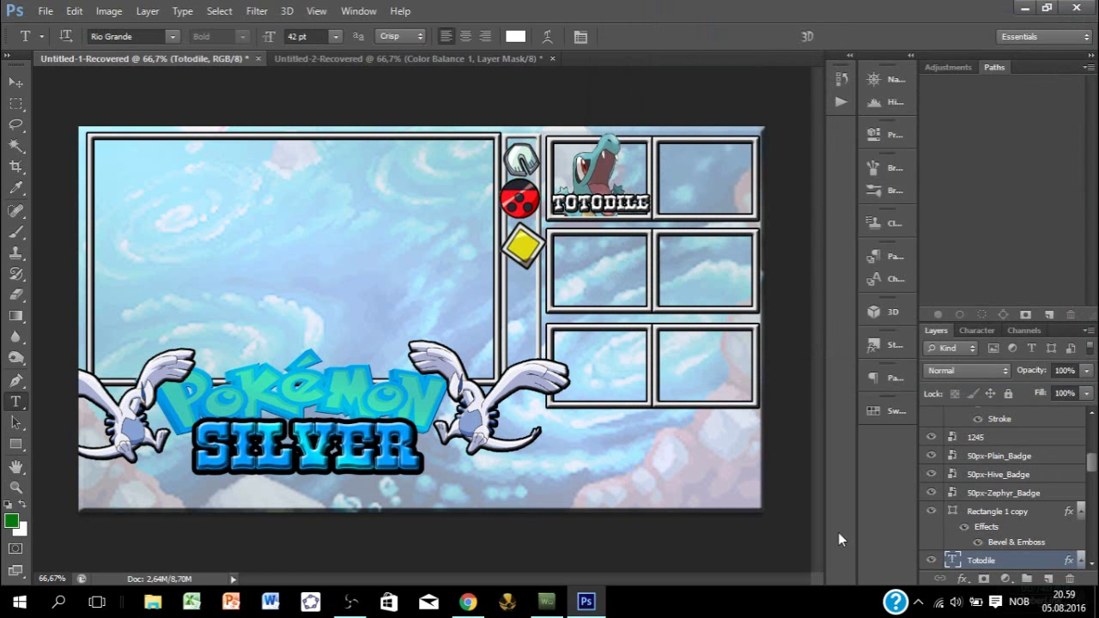
# Step: Recolour the Totodile text to bright turquoise 00fff1
pyautogui.doubleClick(575, 199)
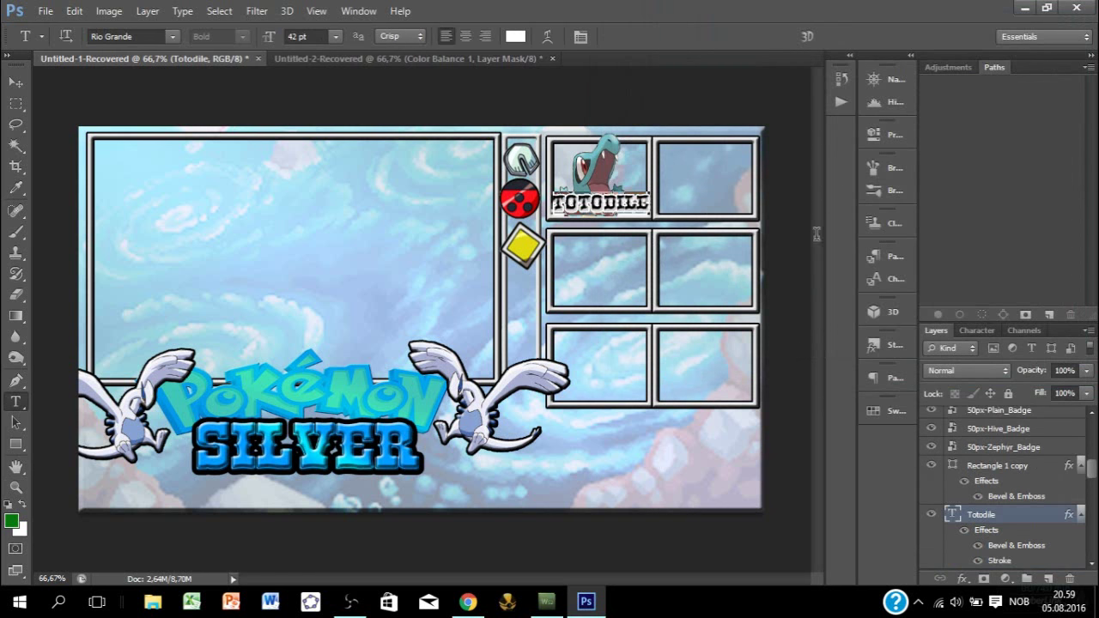
pyautogui.click(515, 36)
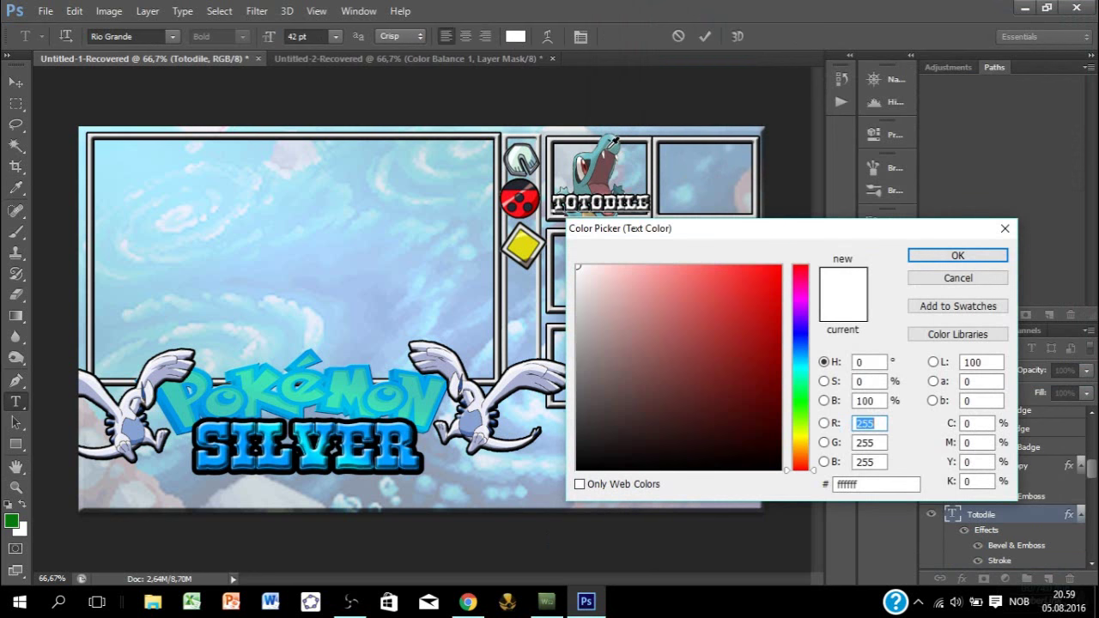
pyautogui.click(615, 141)
pyautogui.click(669, 319)
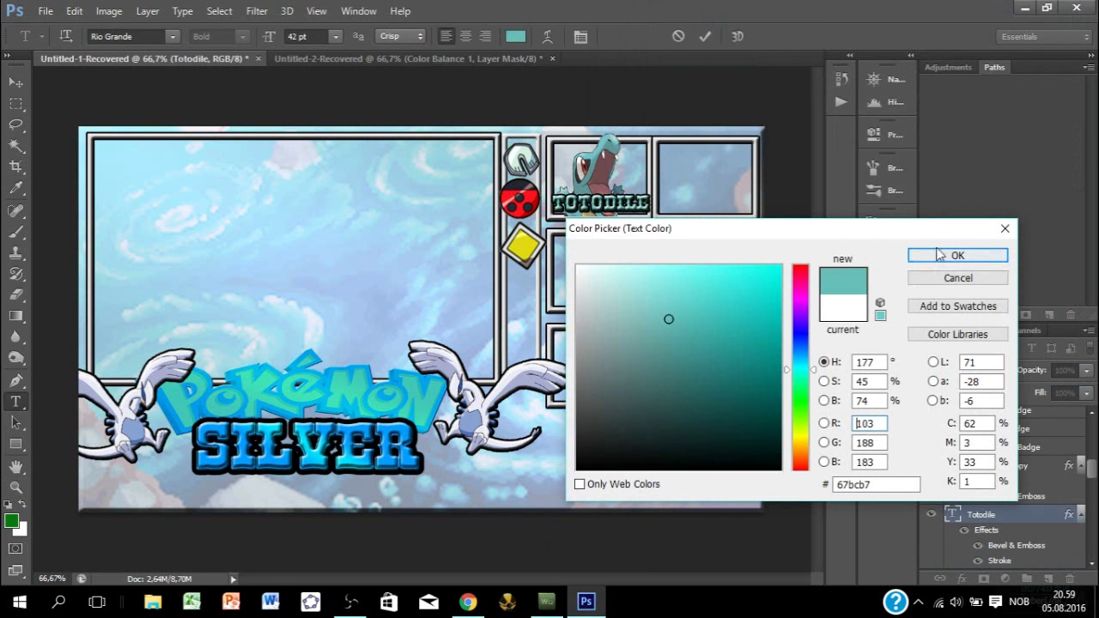
pyautogui.click(779, 267)
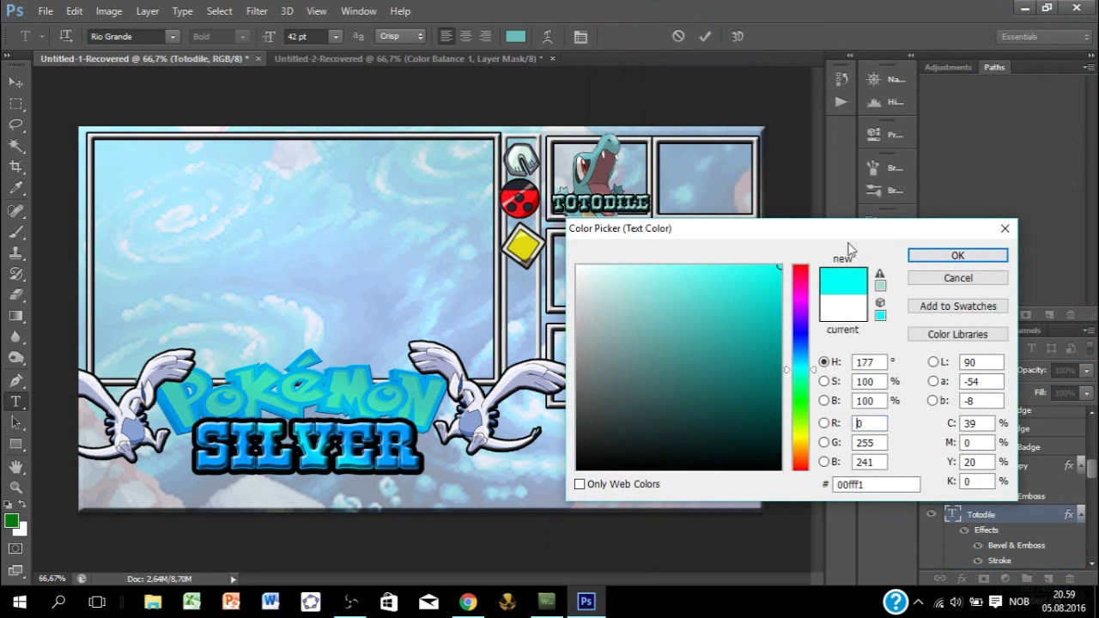
pyautogui.click(927, 256)
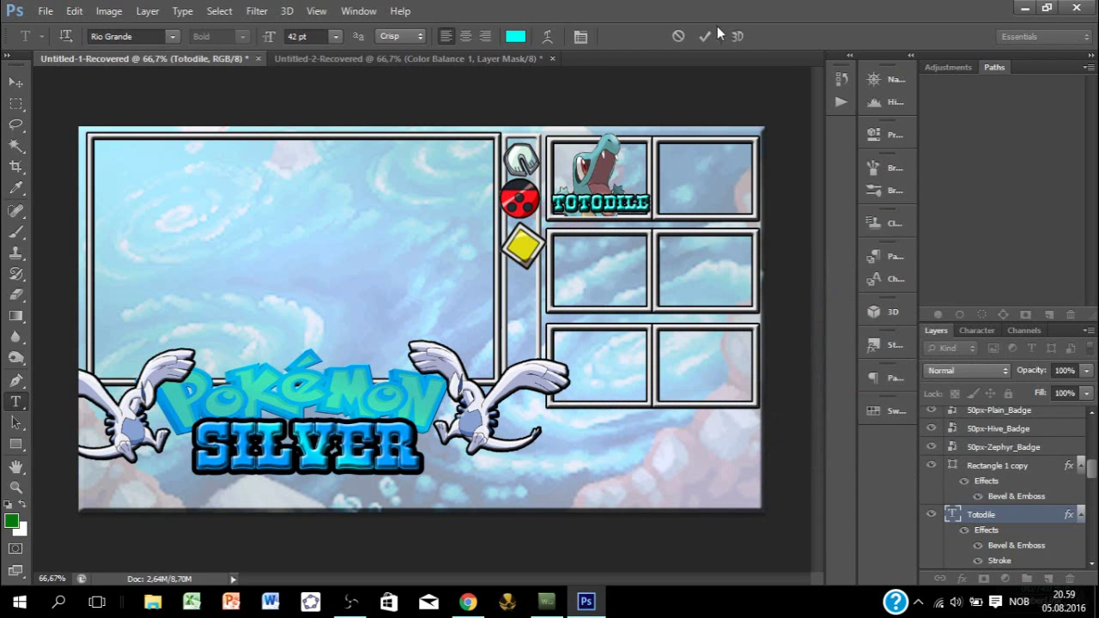
pyautogui.click(702, 37)
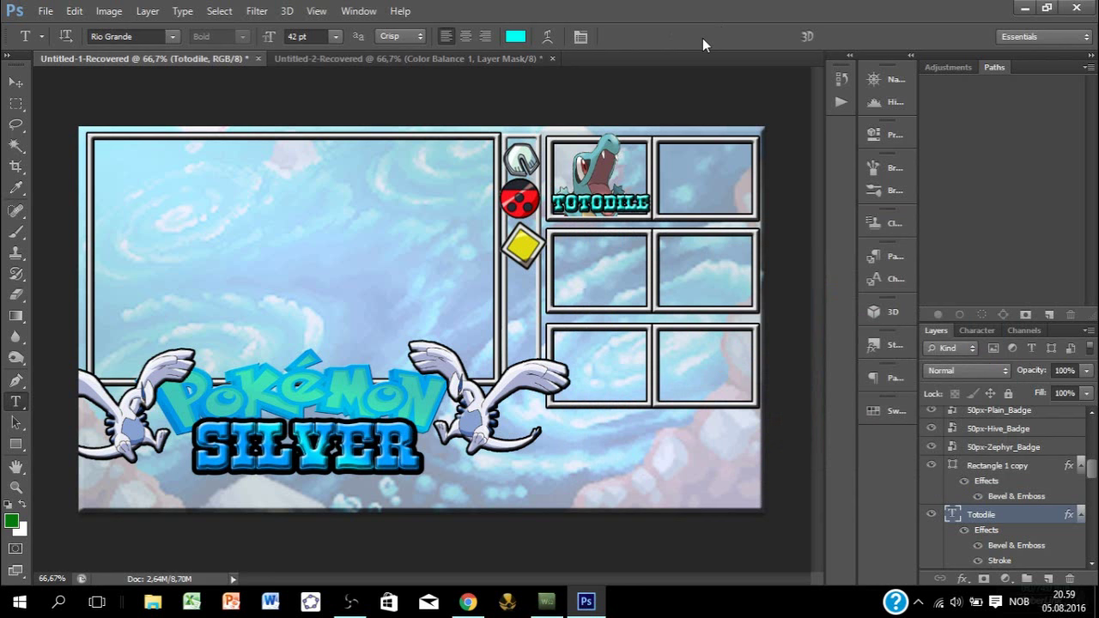
# Step: Switch to Chrome and search Google Images for "wave"
pyautogui.click(599, 601)
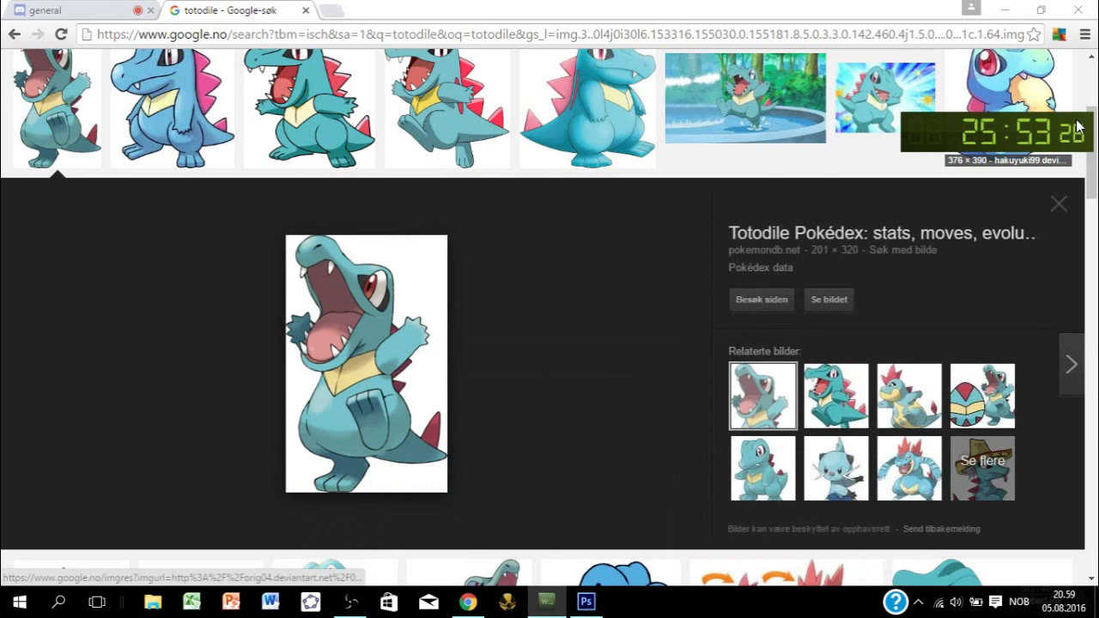
pyautogui.scroll(3, 234, 101)
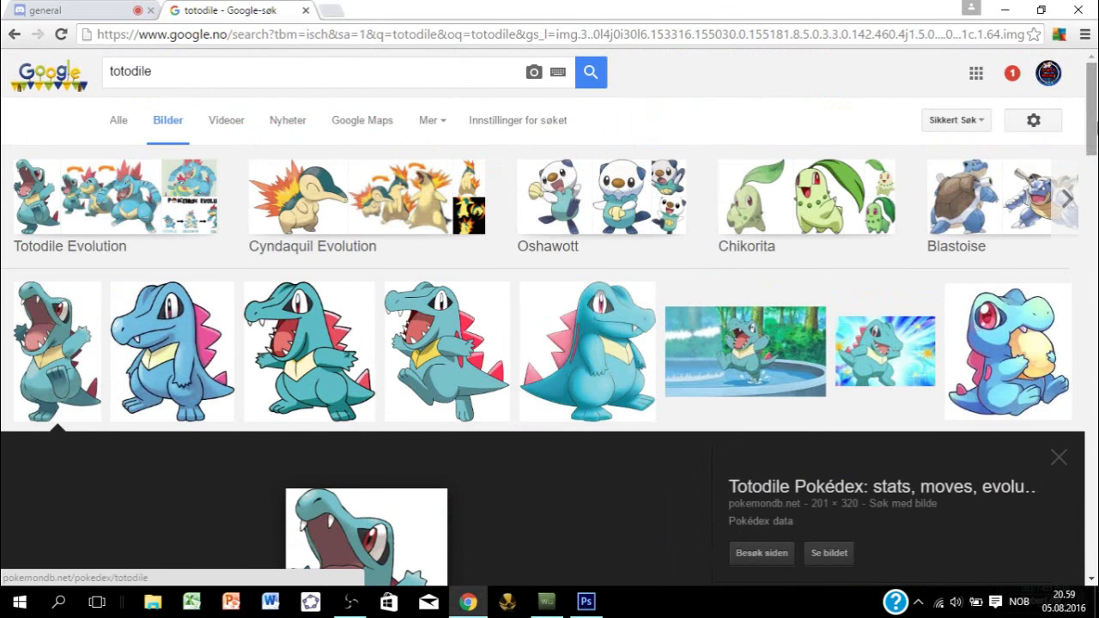
pyautogui.doubleClick(218, 72)
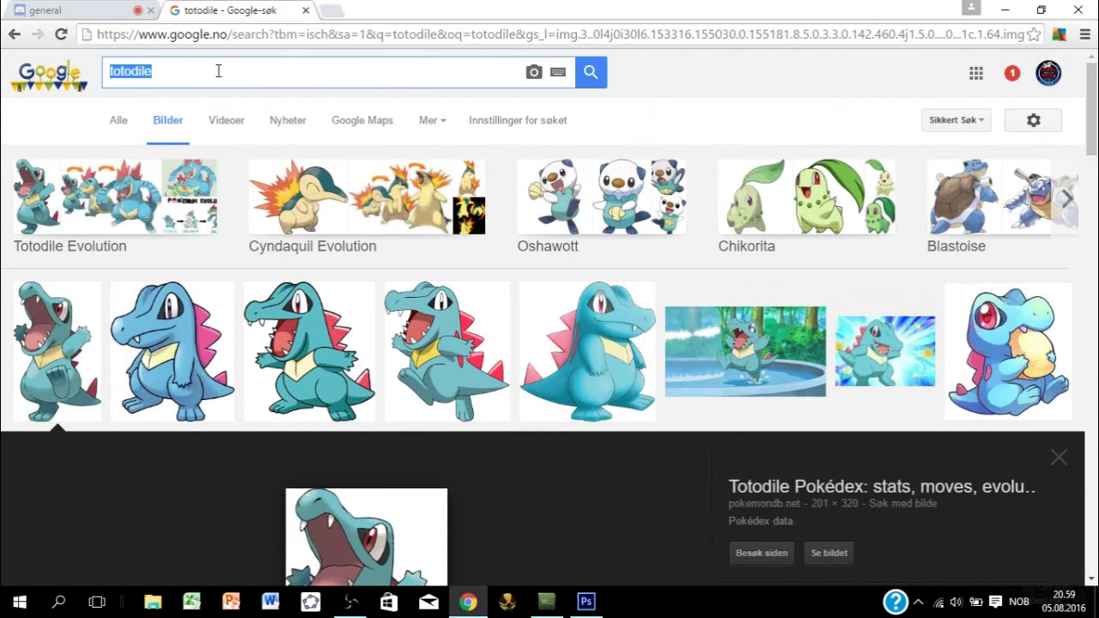
pyautogui.write('wave')
pyautogui.press('Return')
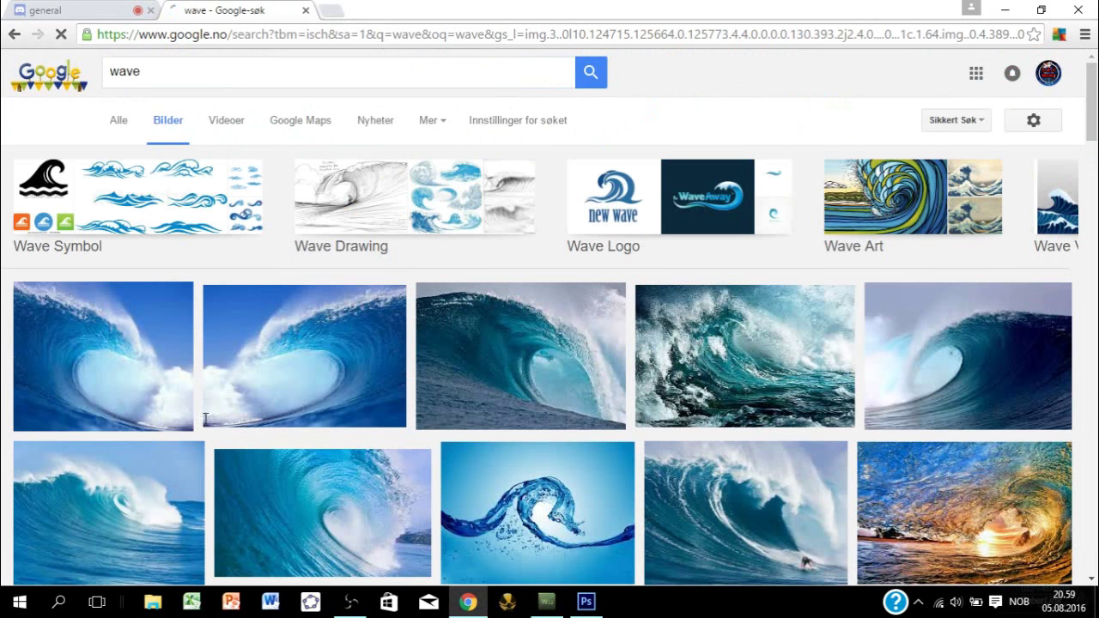
# Step: Open the first blue wave picture in the results, from globe-views.com, and copy the image
pyautogui.click(545, 603)
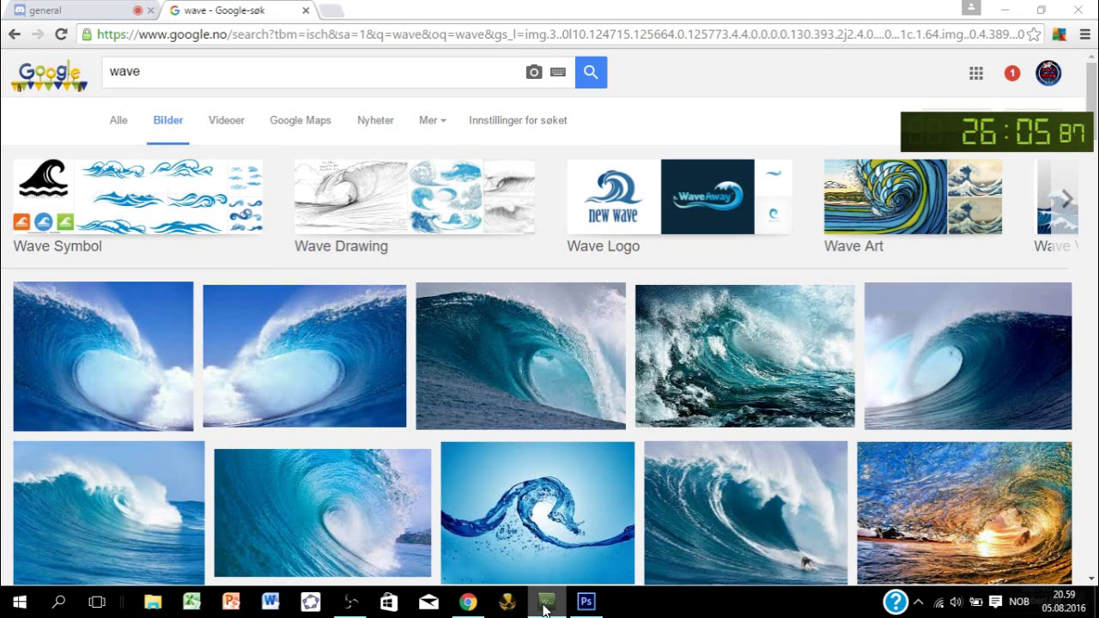
pyautogui.click(119, 339)
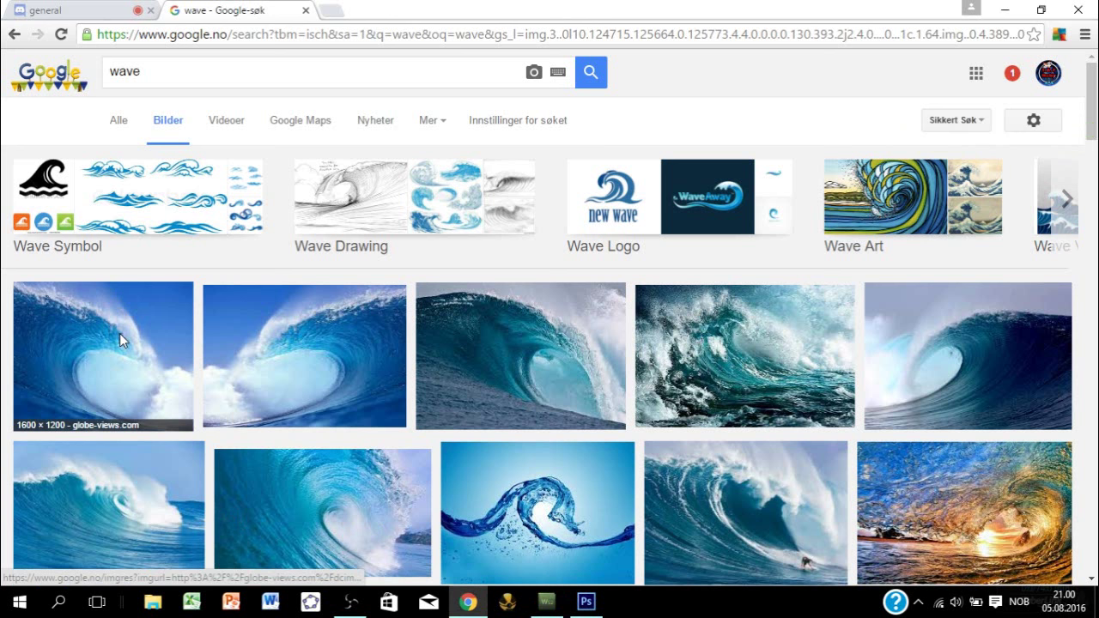
pyautogui.click(119, 335)
pyautogui.rightClick(433, 384)
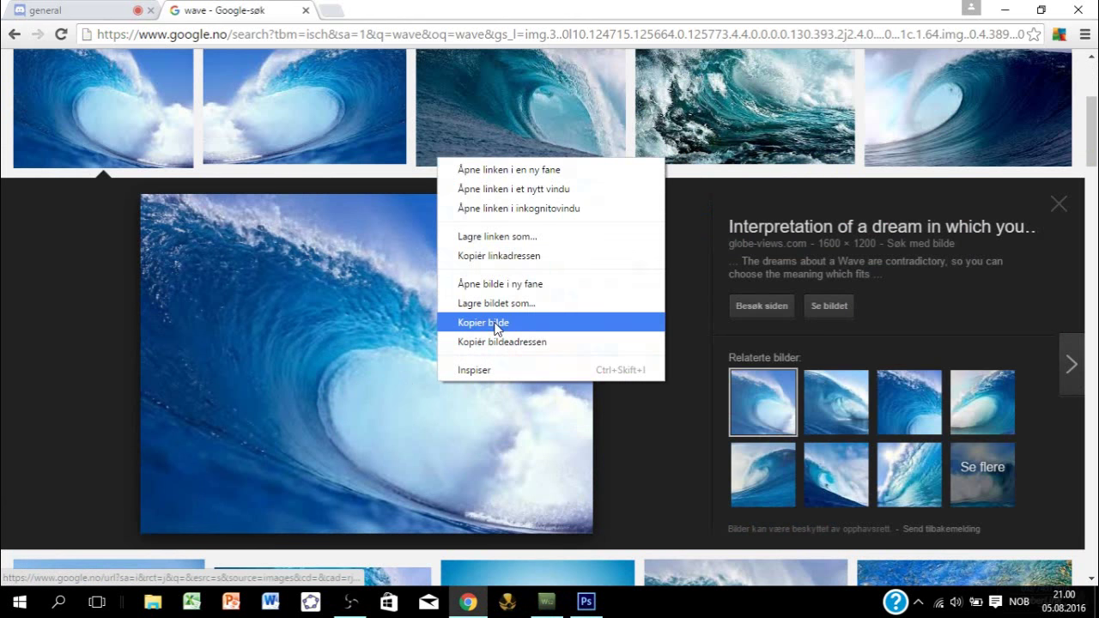
pyautogui.click(495, 319)
# Step: Switch to Photoshop, paste the wave image above the Totodile text layer and set its blend mode to Hue
pyautogui.click(586, 601)
pyautogui.hotkey('ctrl', 'v')
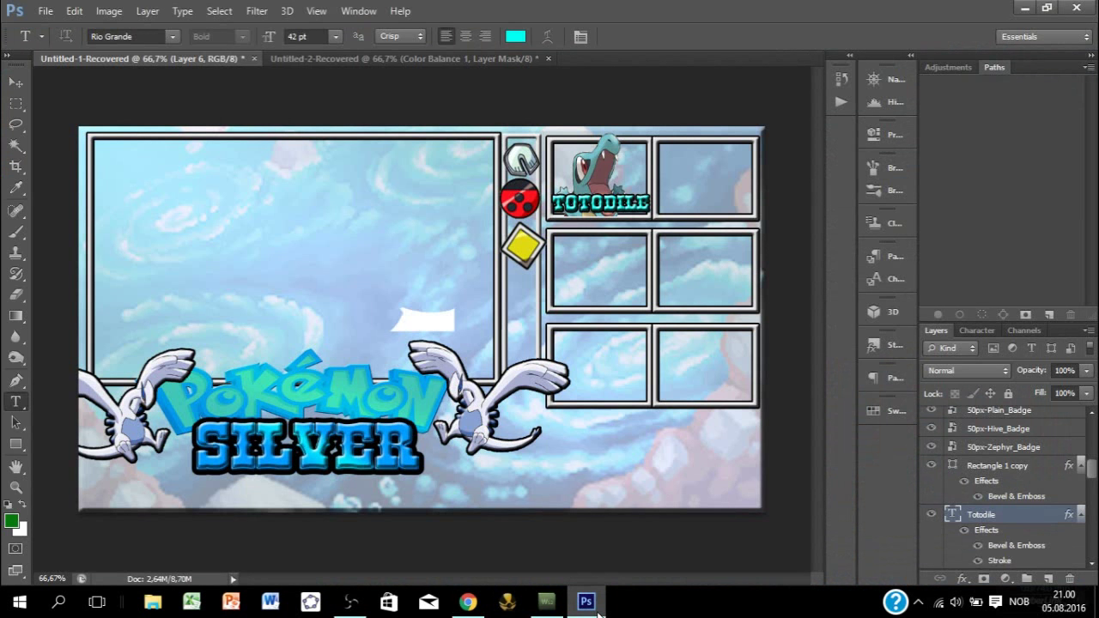
pyautogui.click(593, 606)
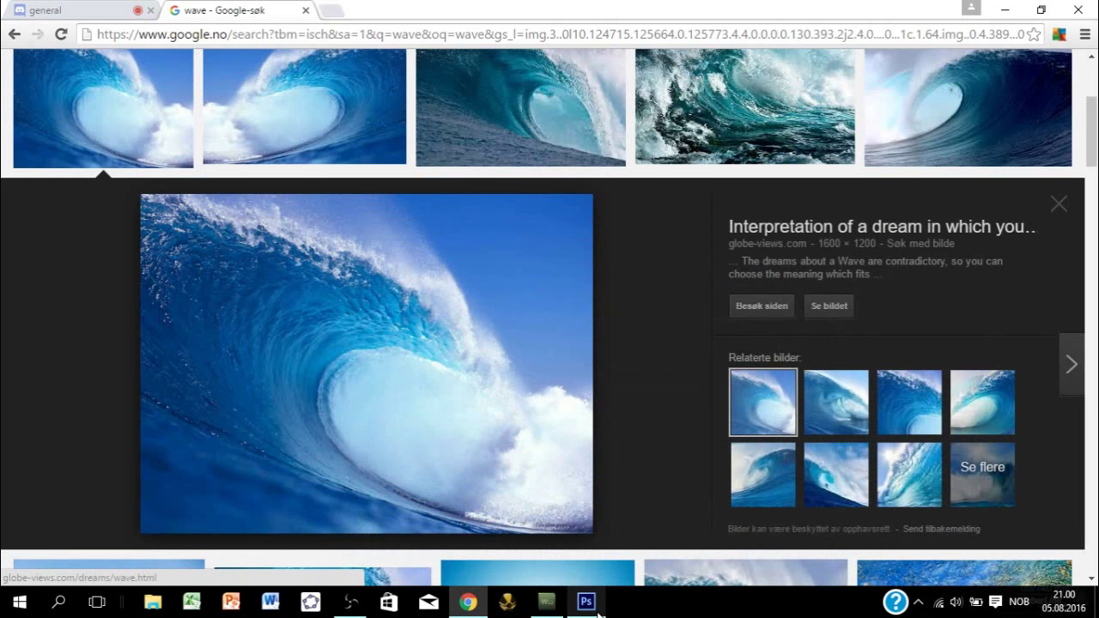
pyautogui.click(592, 606)
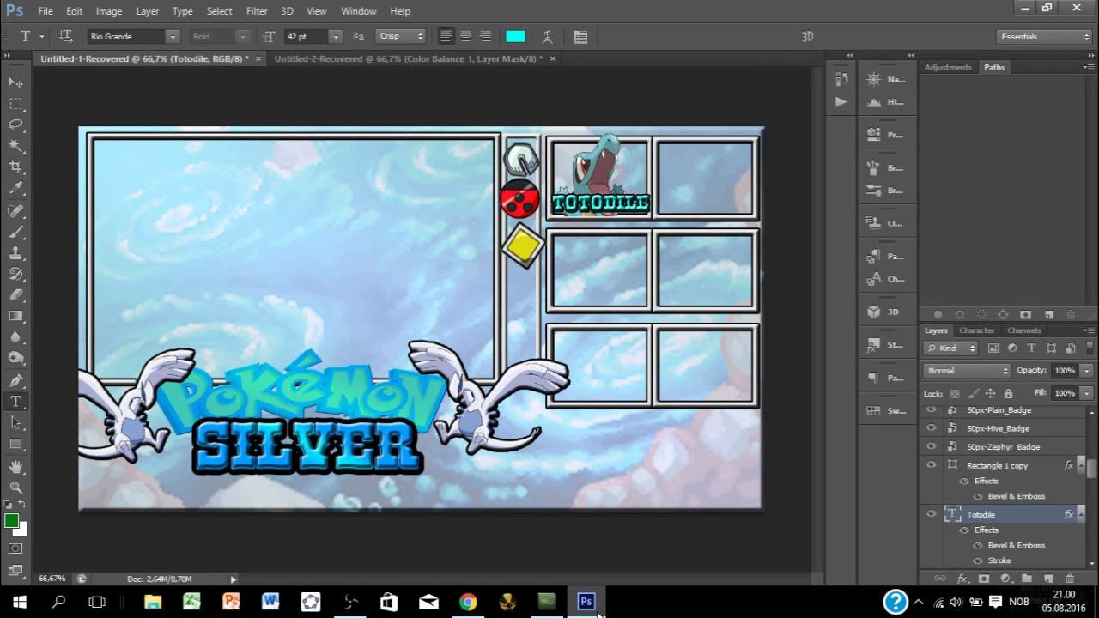
pyautogui.hotkey('ctrl', 'v')
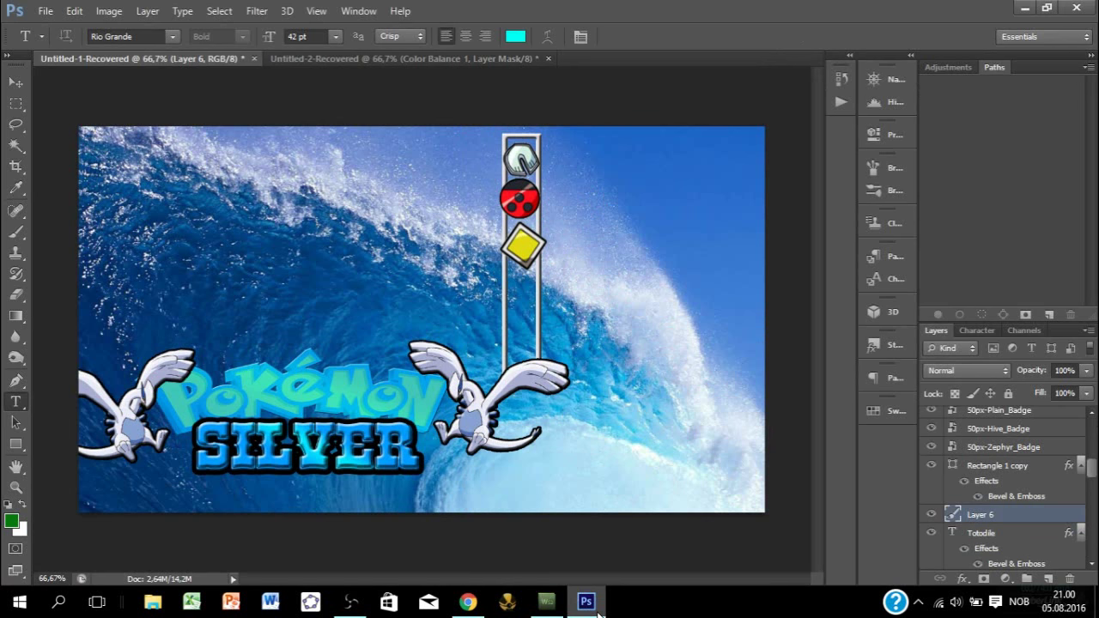
pyautogui.hotkey('shift', 'alt', 'u')
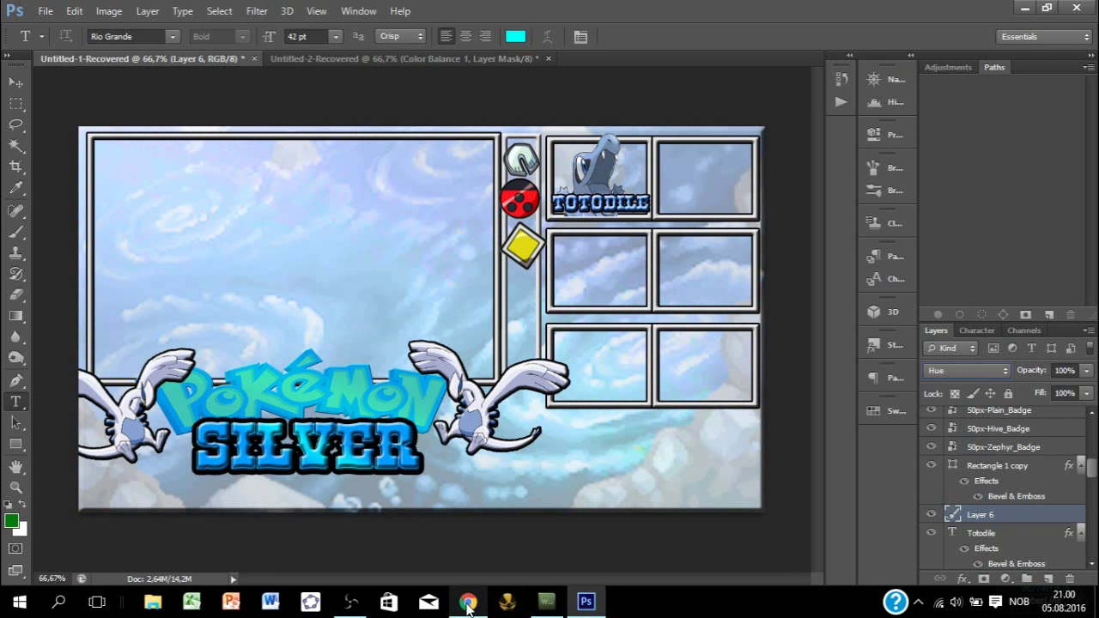
pyautogui.moveTo(468, 606)
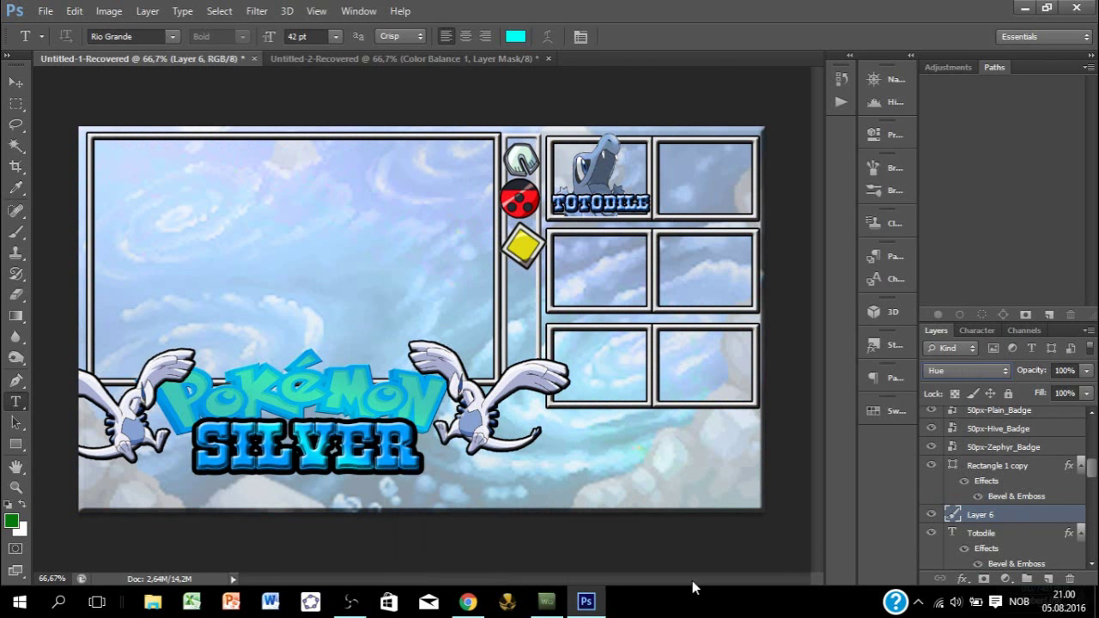
# Step: Draw an unfilled rectangle about 387 × 99 px with a 10 pt blue stroke below the small side frames
pyautogui.click(16, 446)
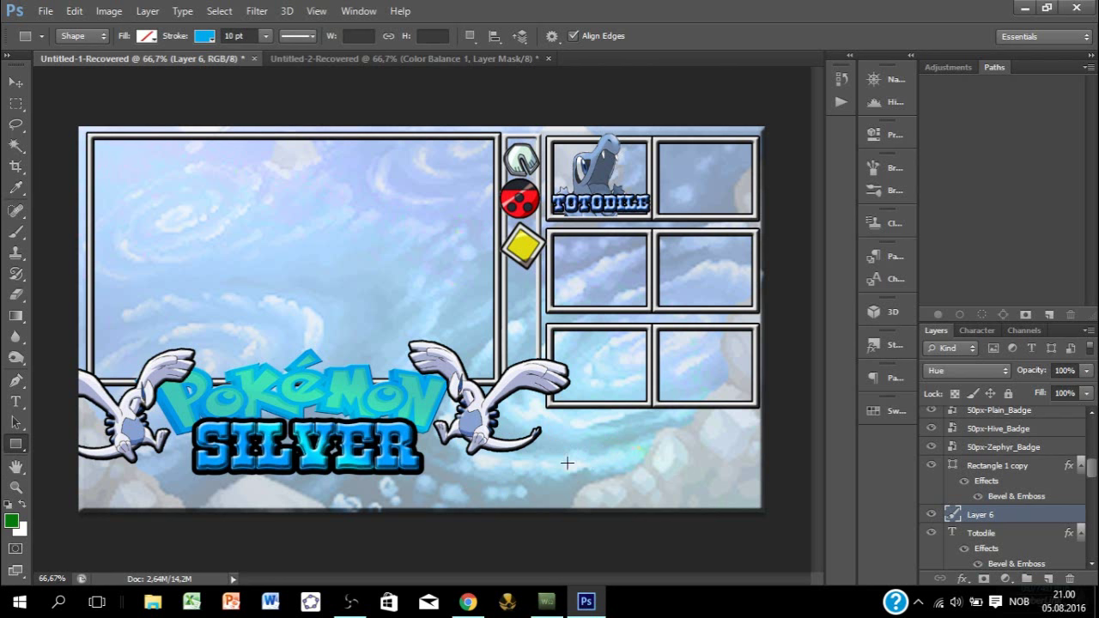
pyautogui.moveTo(551, 453); pyautogui.dragTo(756, 507)
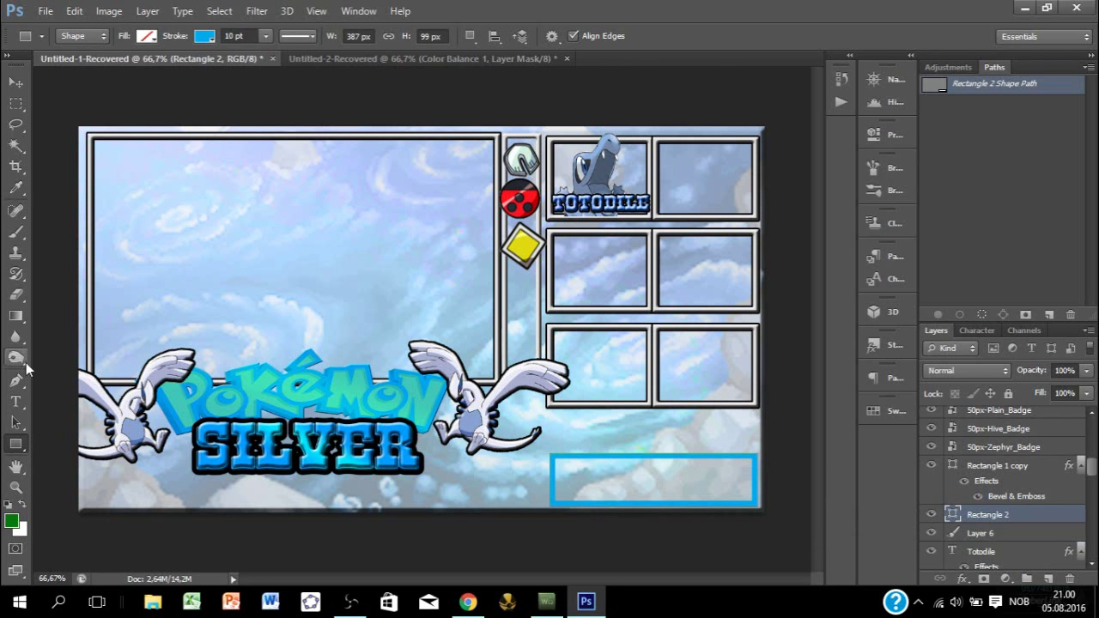
pyautogui.click(15, 401)
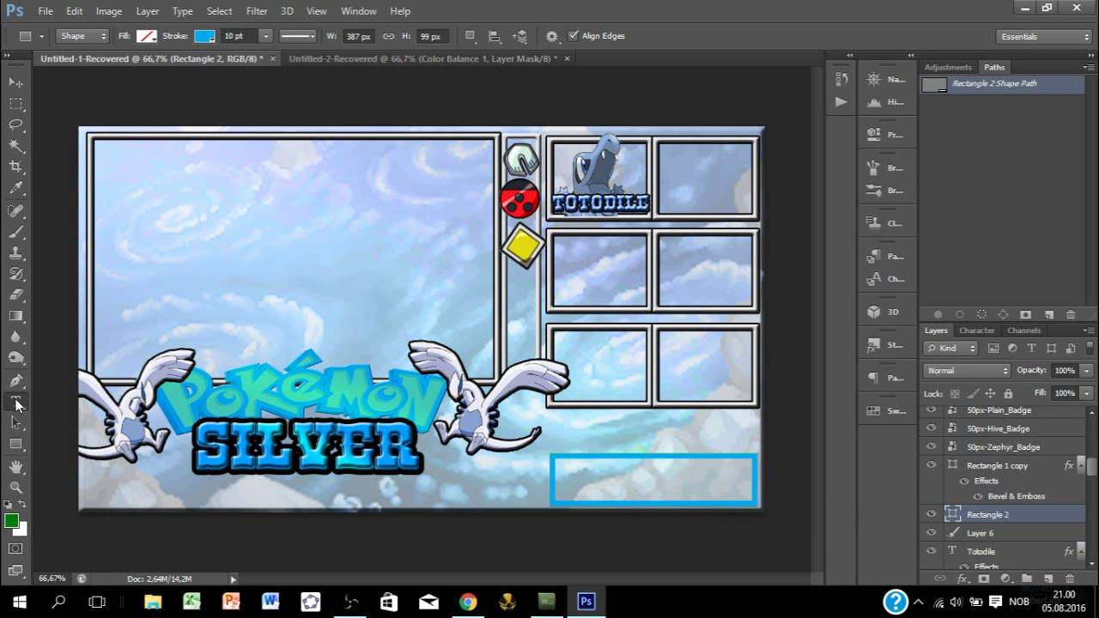
pyautogui.click(625, 467)
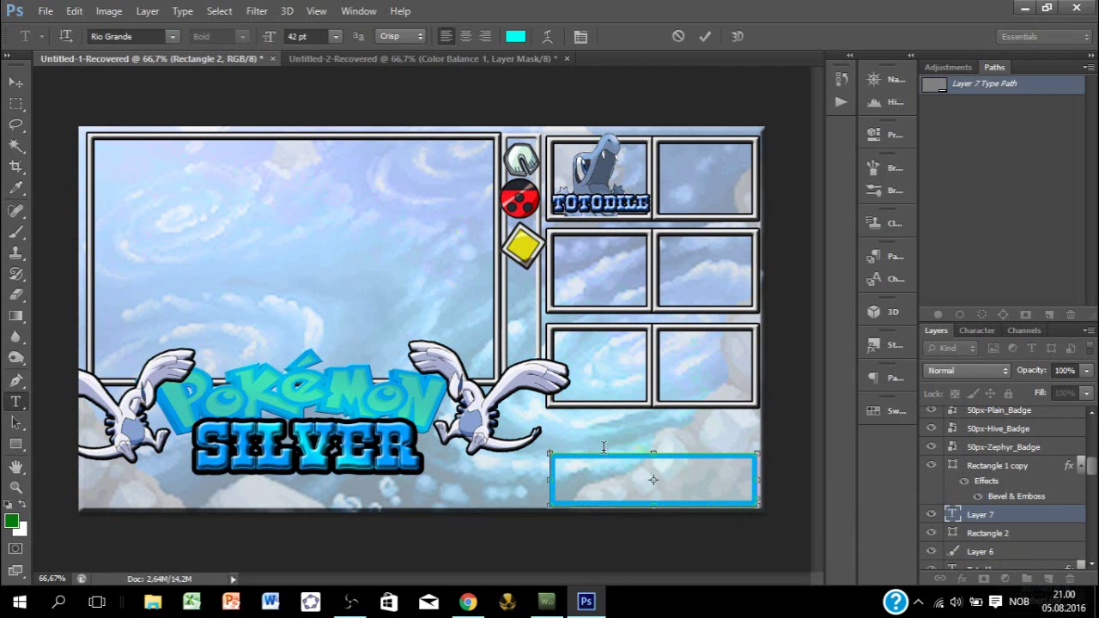
pyautogui.click(702, 37)
pyautogui.click(558, 606)
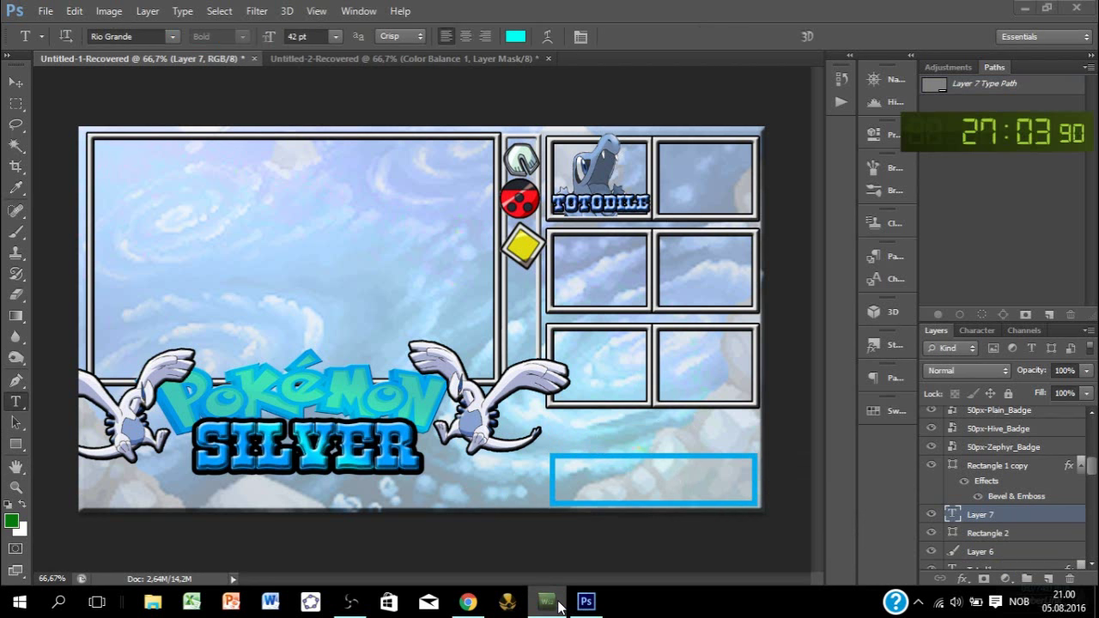
# Step: Add the text "QOTD" in Rio Grande lettering just above the blue rectangle and enlarge it to 53 pt
pyautogui.click(611, 443)
pyautogui.click(611, 444)
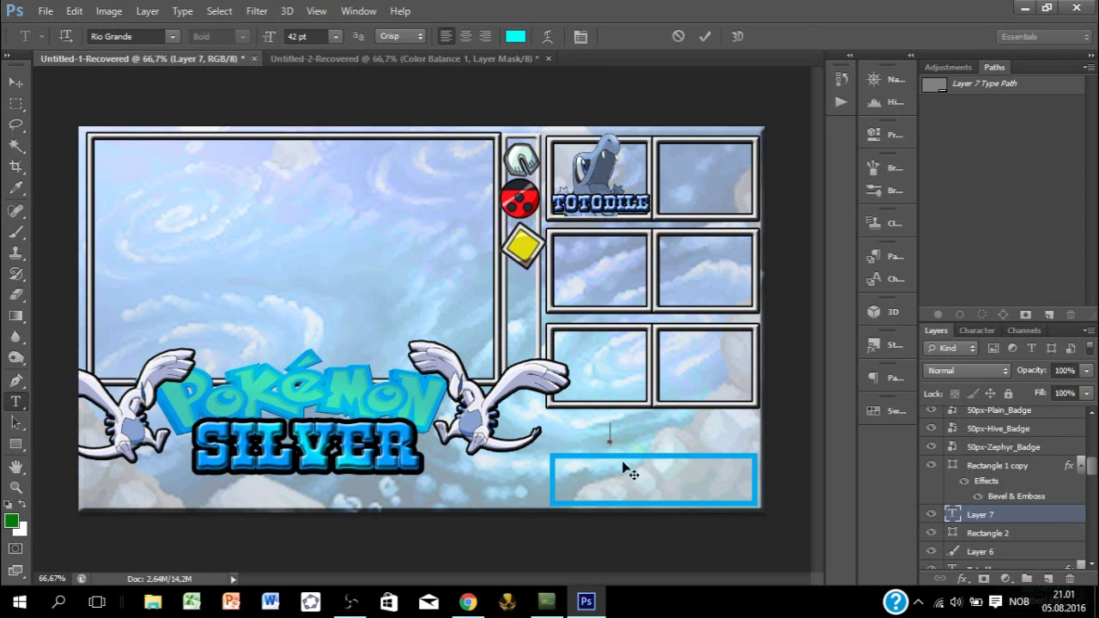
pyautogui.write('0010')
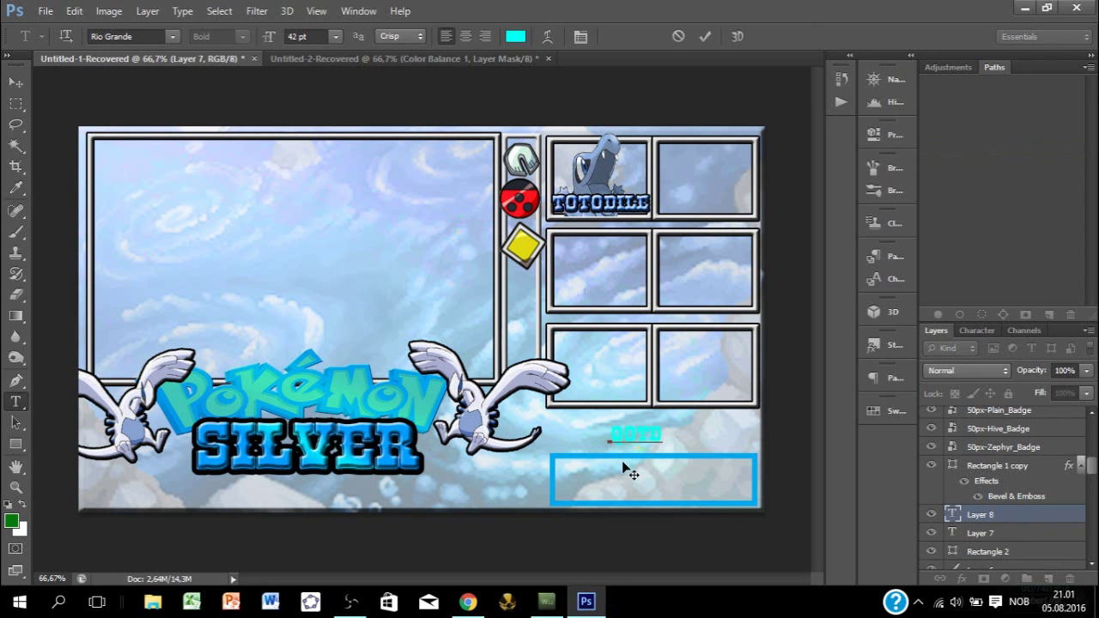
pyautogui.hotkey('ctrl', 'a')
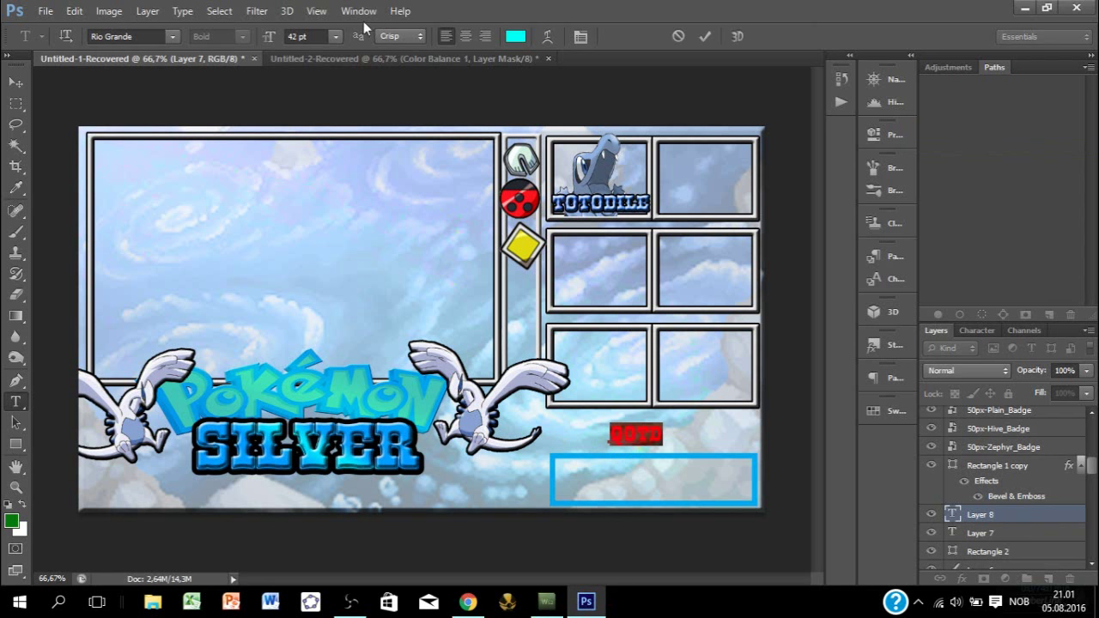
pyautogui.moveTo(269, 36); pyautogui.dragTo(278, 36)
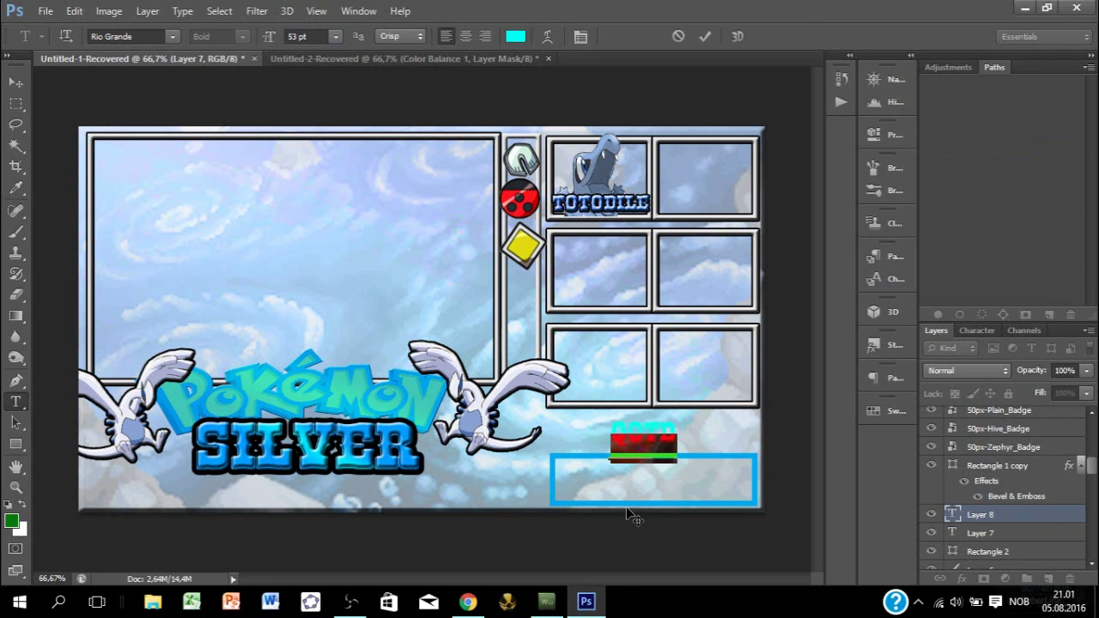
# Step: Change the QOTD text color to black (000000)
pyautogui.click(514, 36)
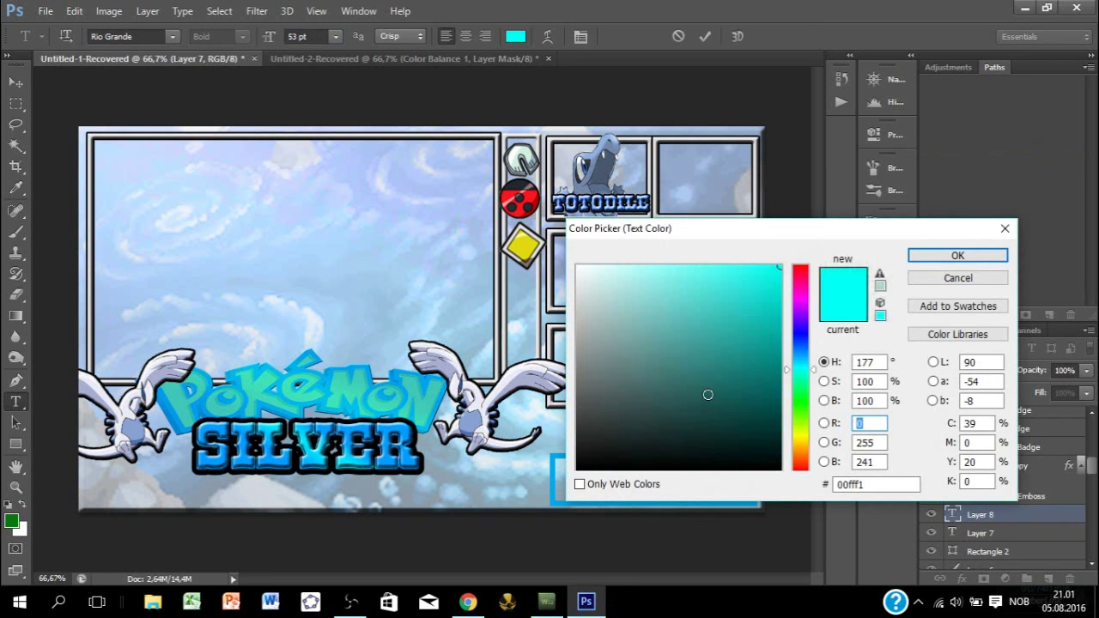
pyautogui.click(706, 393)
pyautogui.click(635, 392)
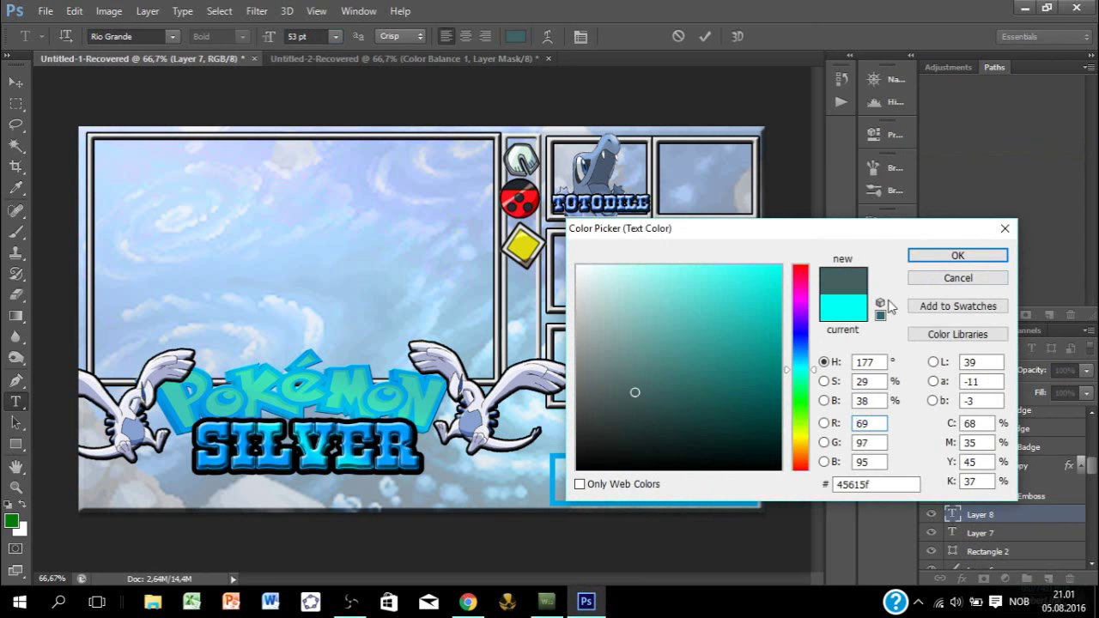
pyautogui.click(560, 476)
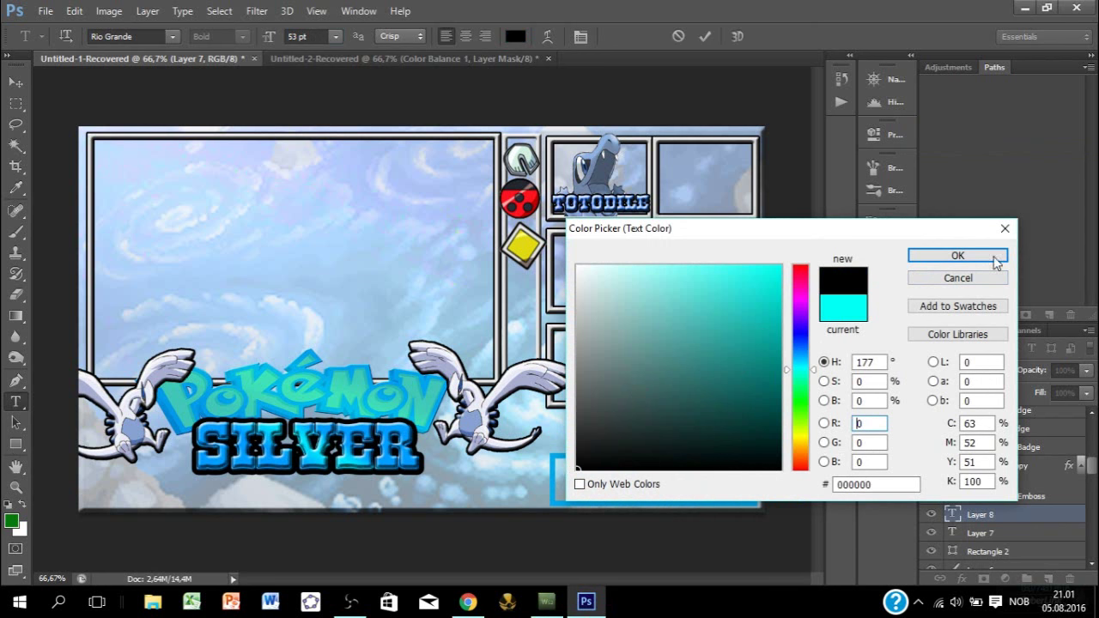
pyautogui.click(968, 255)
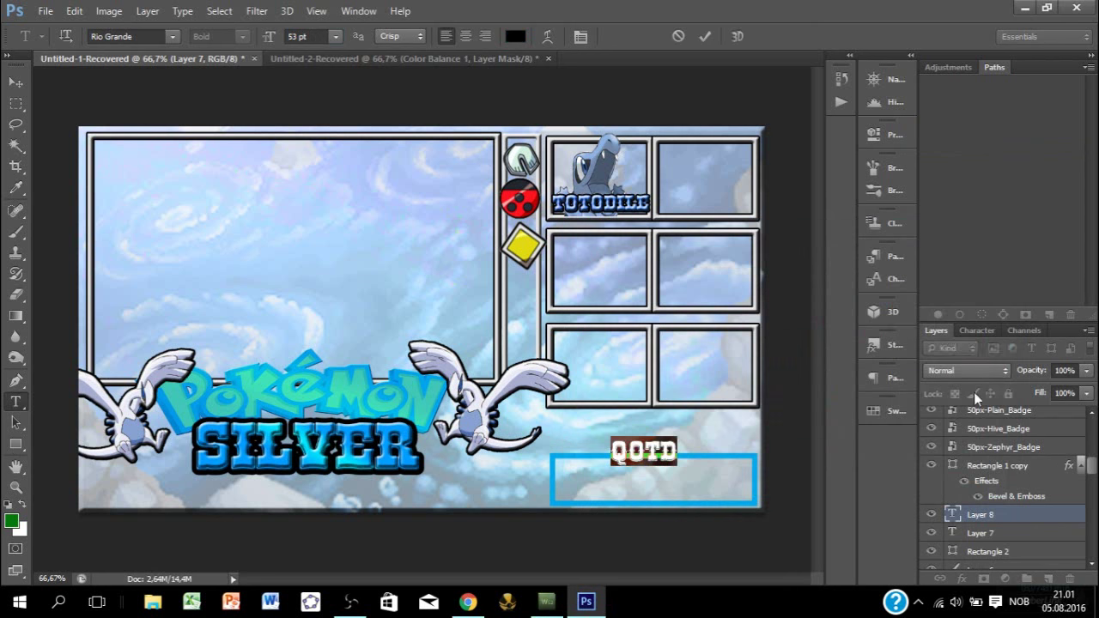
# Step: Add a 3 px black outside Stroke layer style to the QOTD text and commit the text
pyautogui.click(1063, 519)
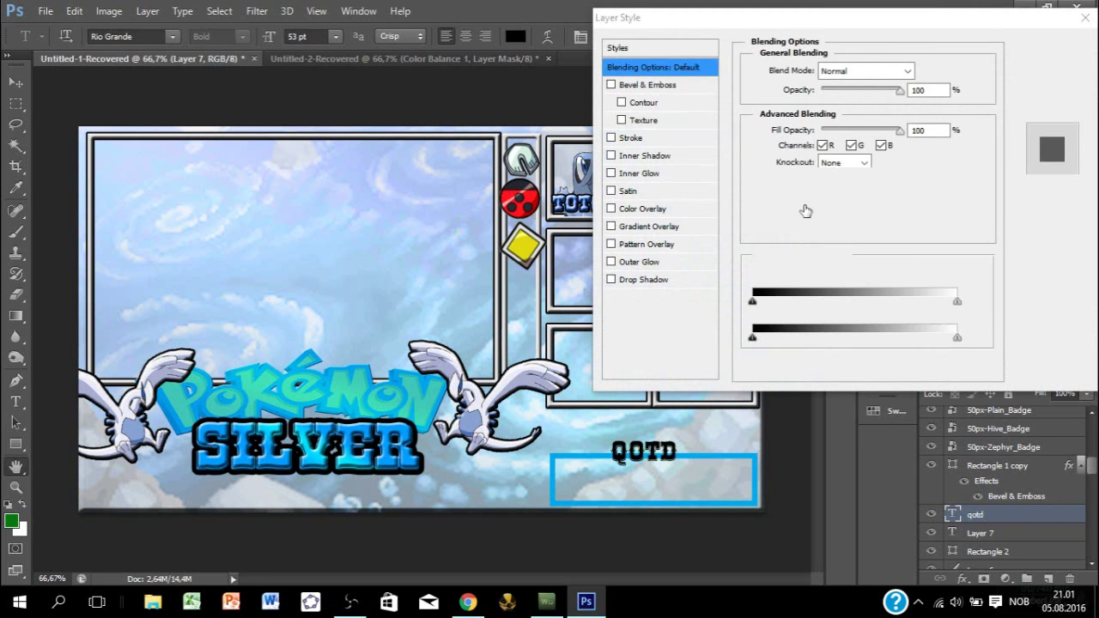
pyautogui.click(635, 138)
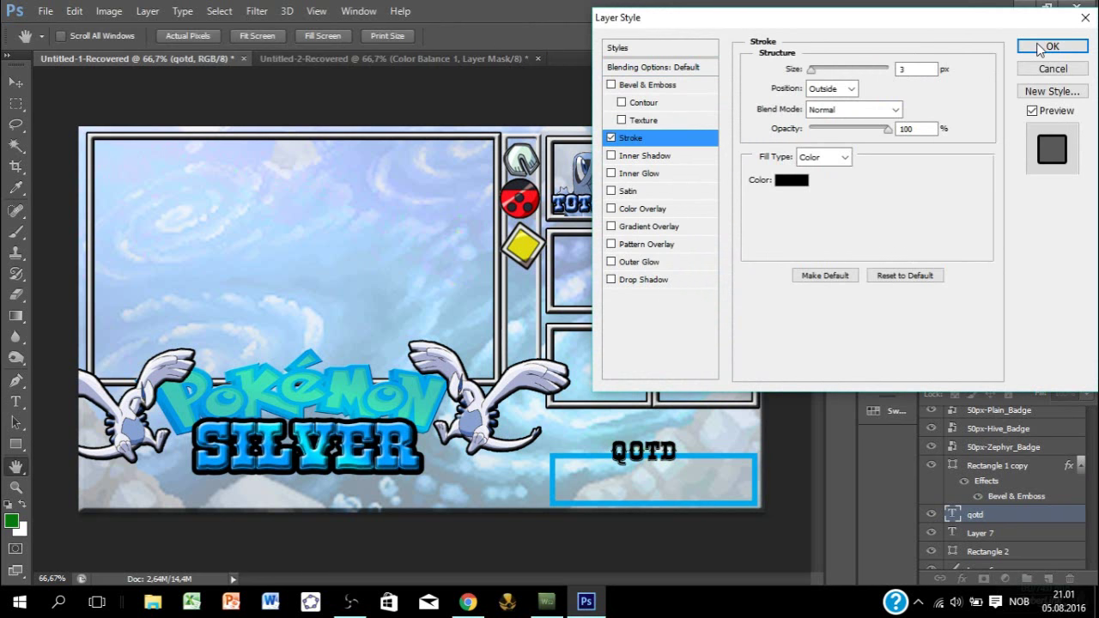
pyautogui.click(1039, 48)
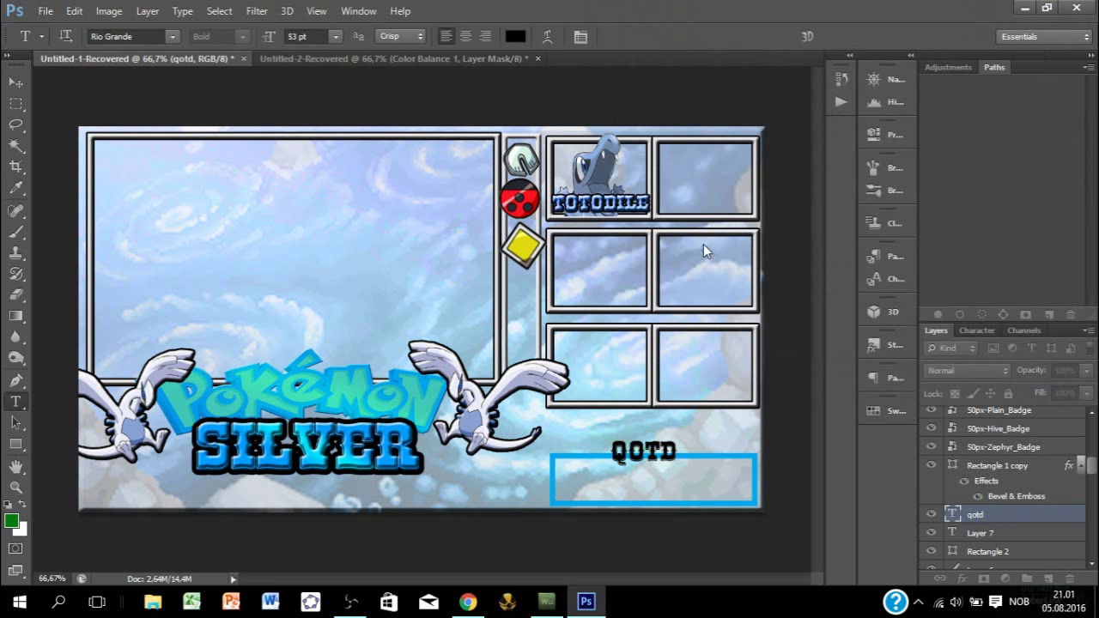
# Step: Try moving the Hue-blended wave layer, Layer 6, above Layer 2 and the logo layers in the stacking order
pyautogui.click(15, 82)
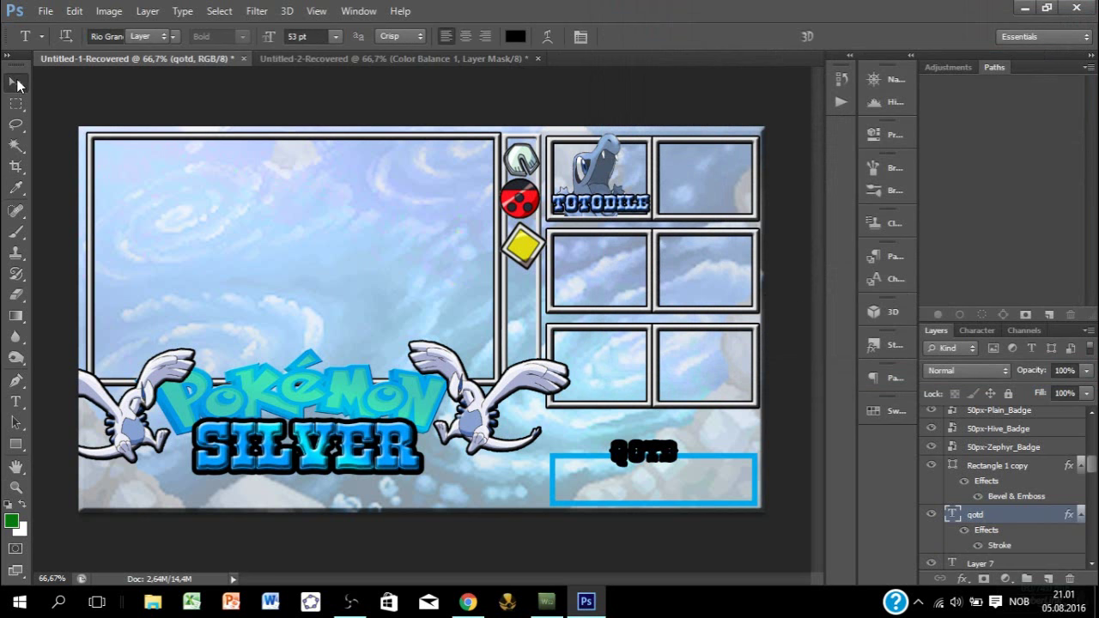
pyautogui.click(601, 176)
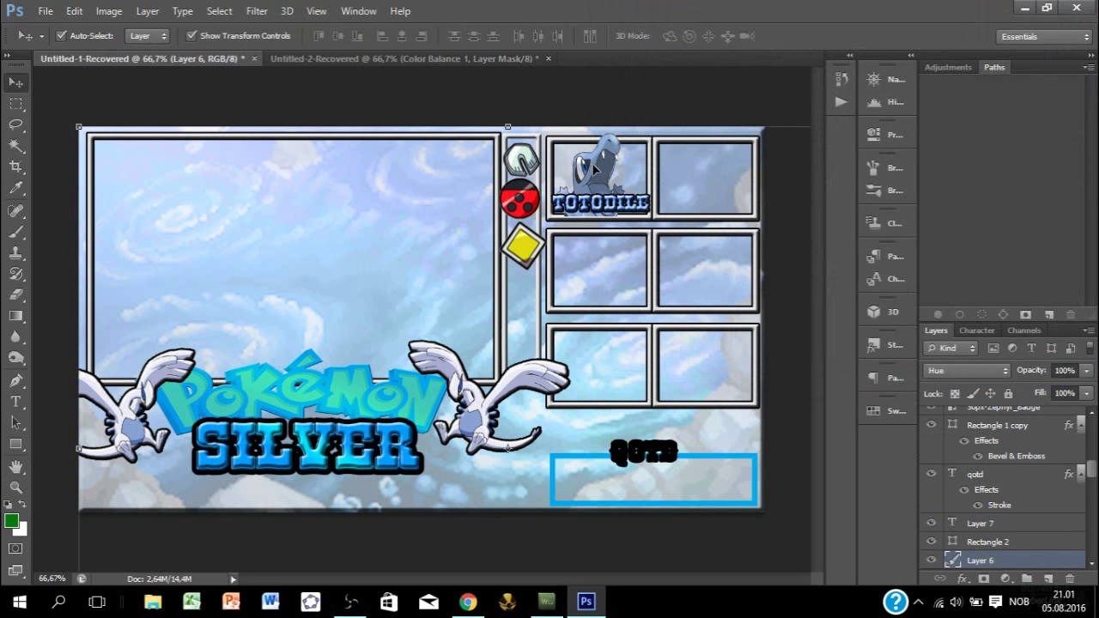
pyautogui.moveTo(1073, 562); pyautogui.dragTo(1062, 415)
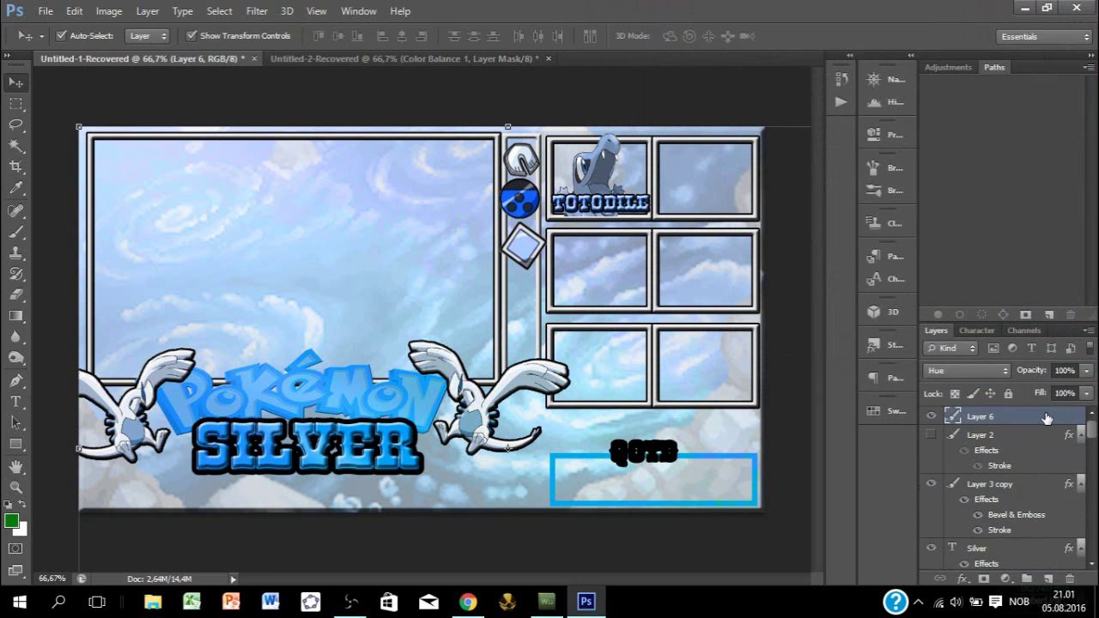
pyautogui.scroll(3, 1046, 418)
# Step: Compare the layout with and without the wave tint of Layer 6, leaving that layer hidden
pyautogui.click(930, 561)
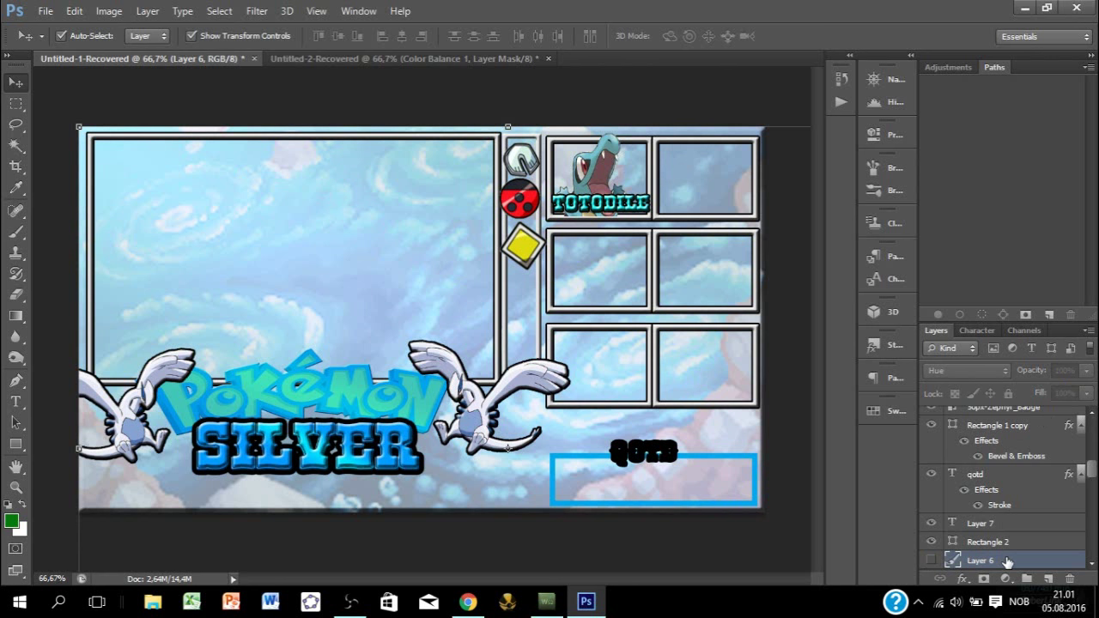
pyautogui.click(932, 560)
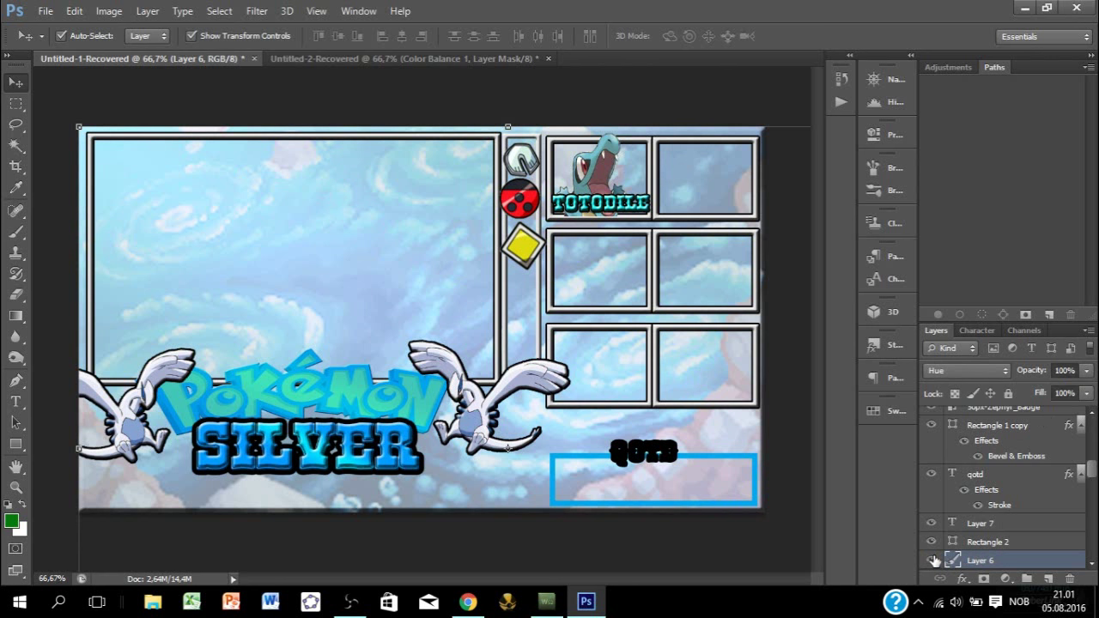
pyautogui.click(931, 560)
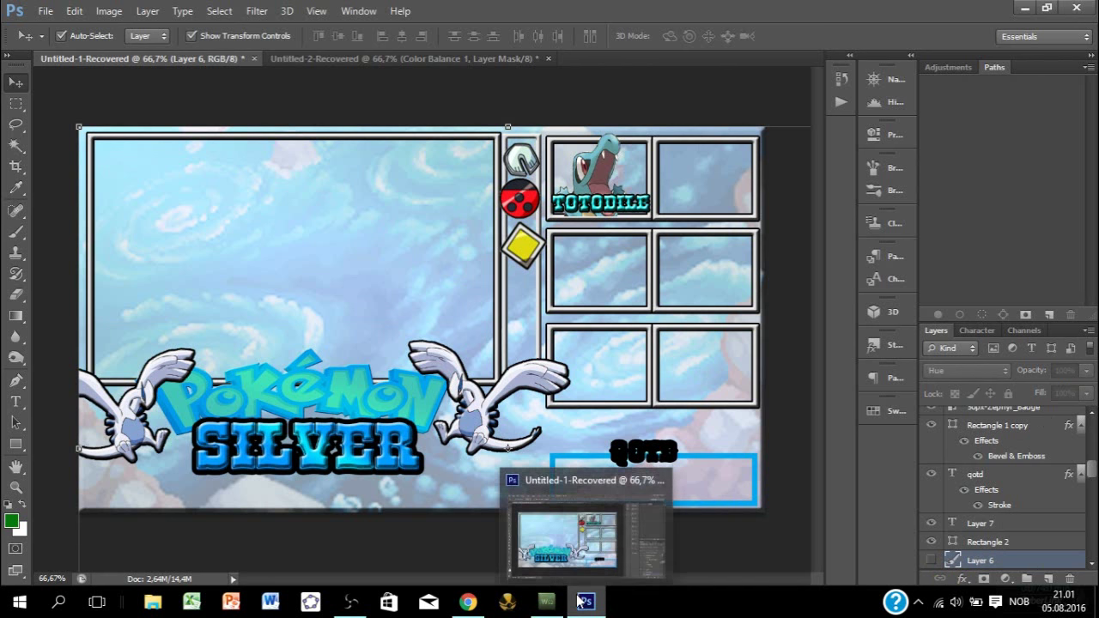
pyautogui.click(554, 610)
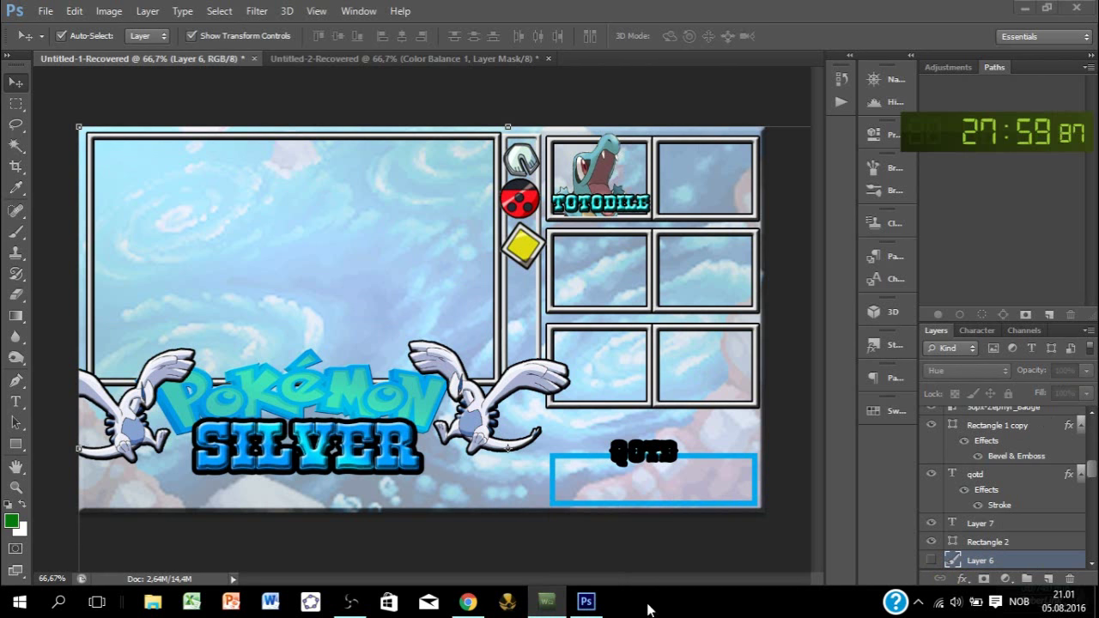